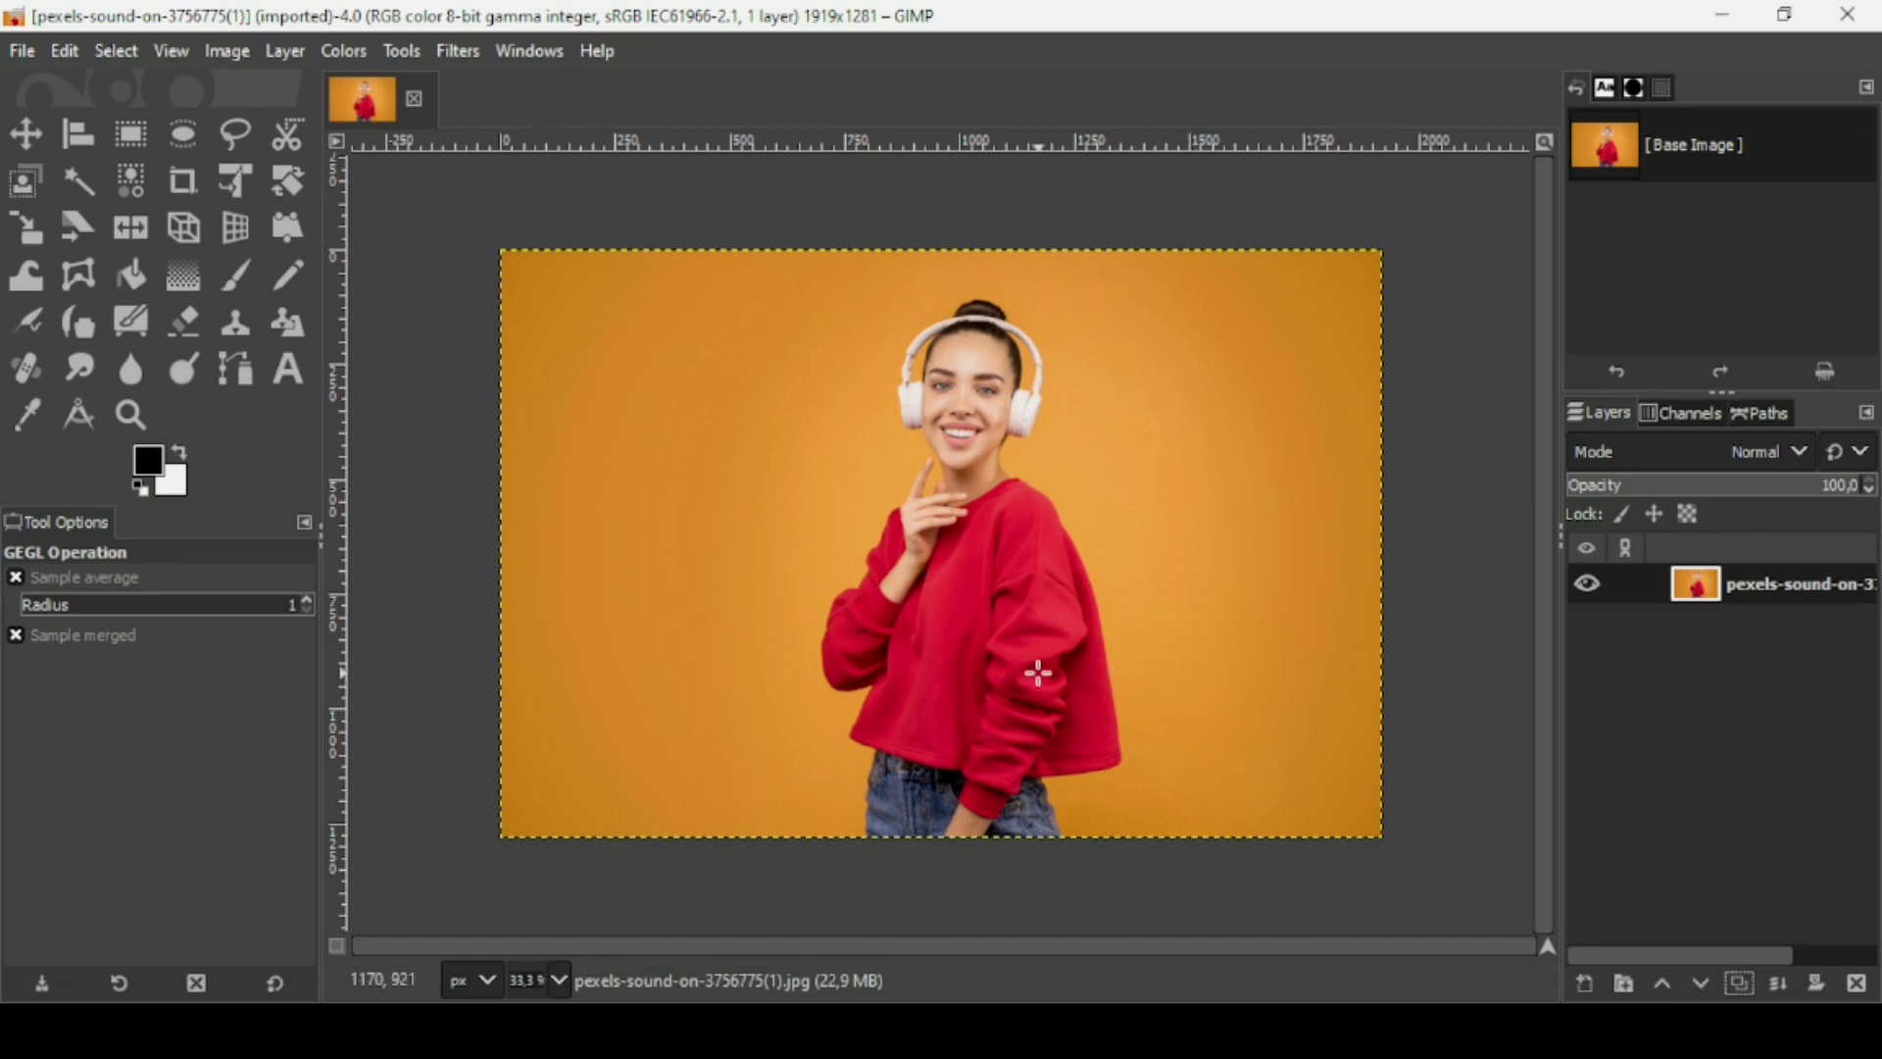
- Fuzzy-select the orange background, adding patches by the hair, jeans and headphone gaps
left_click(89, 191)
left_click(672, 392)
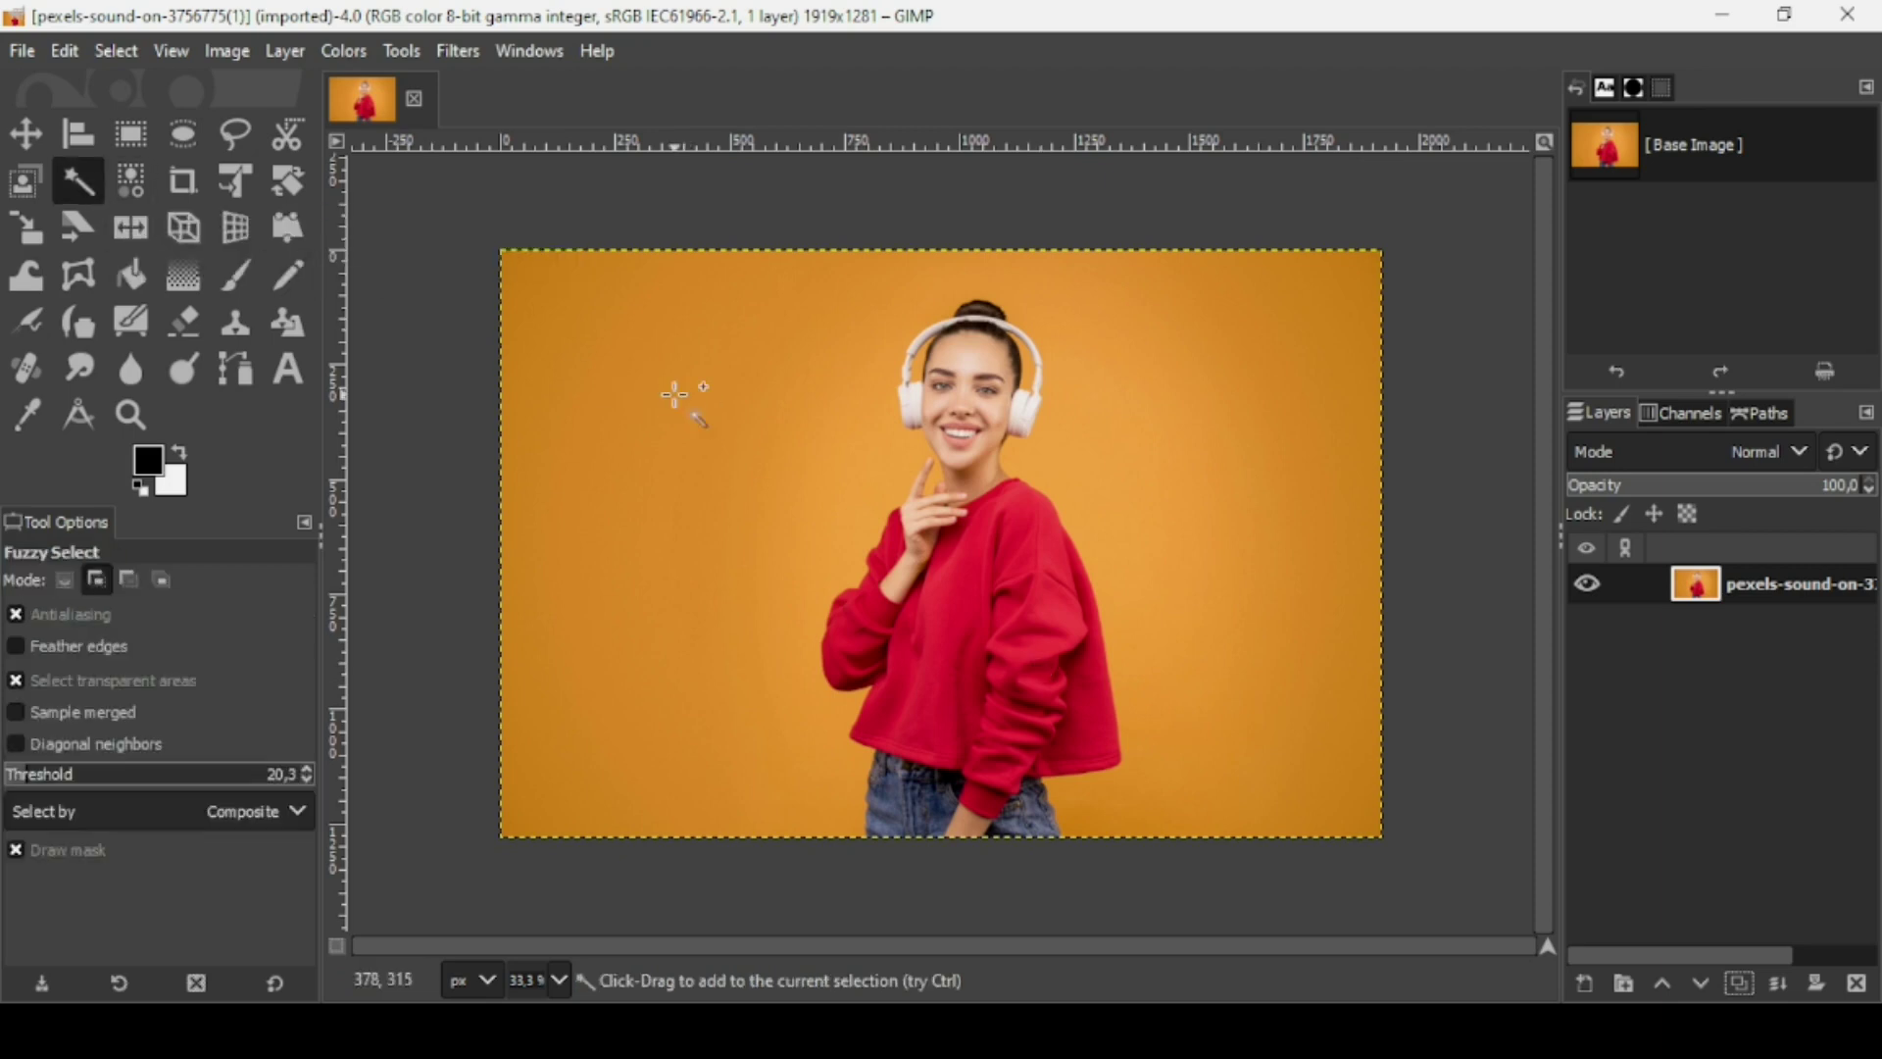
left_click(676, 395)
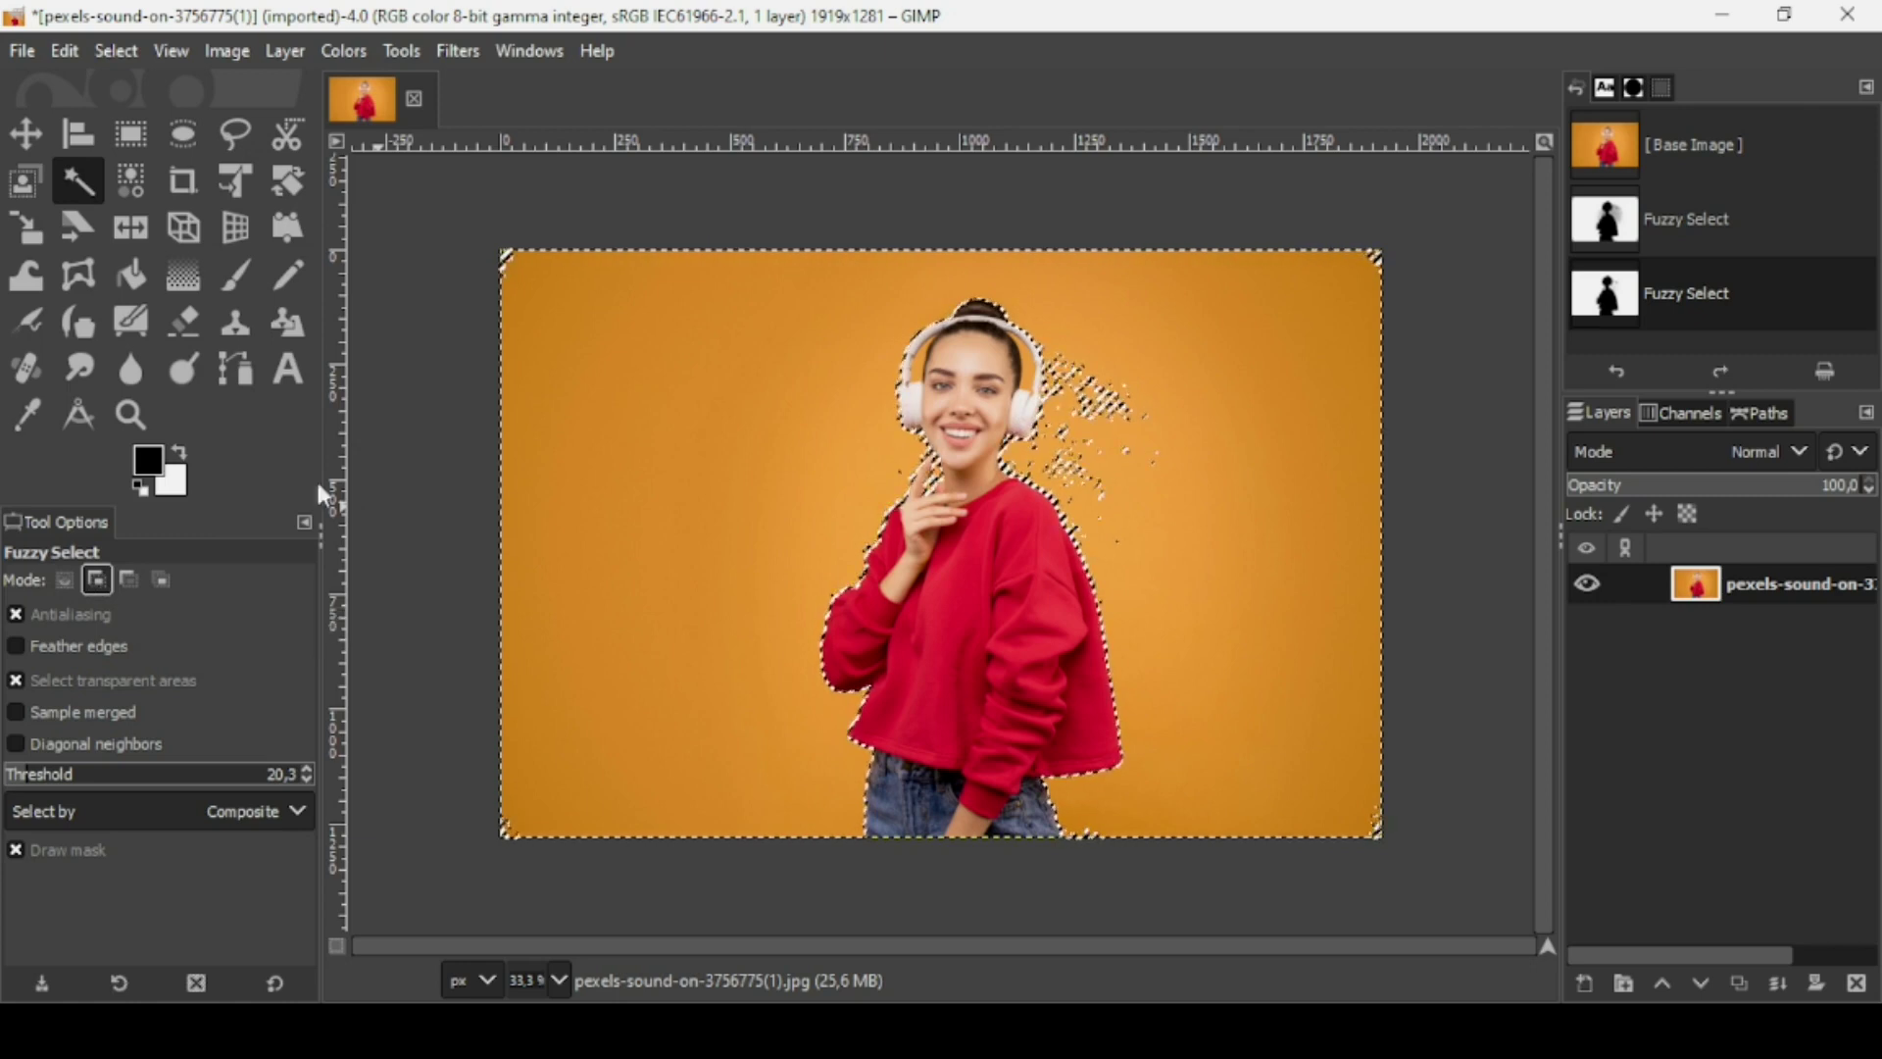
left_click(1118, 406)
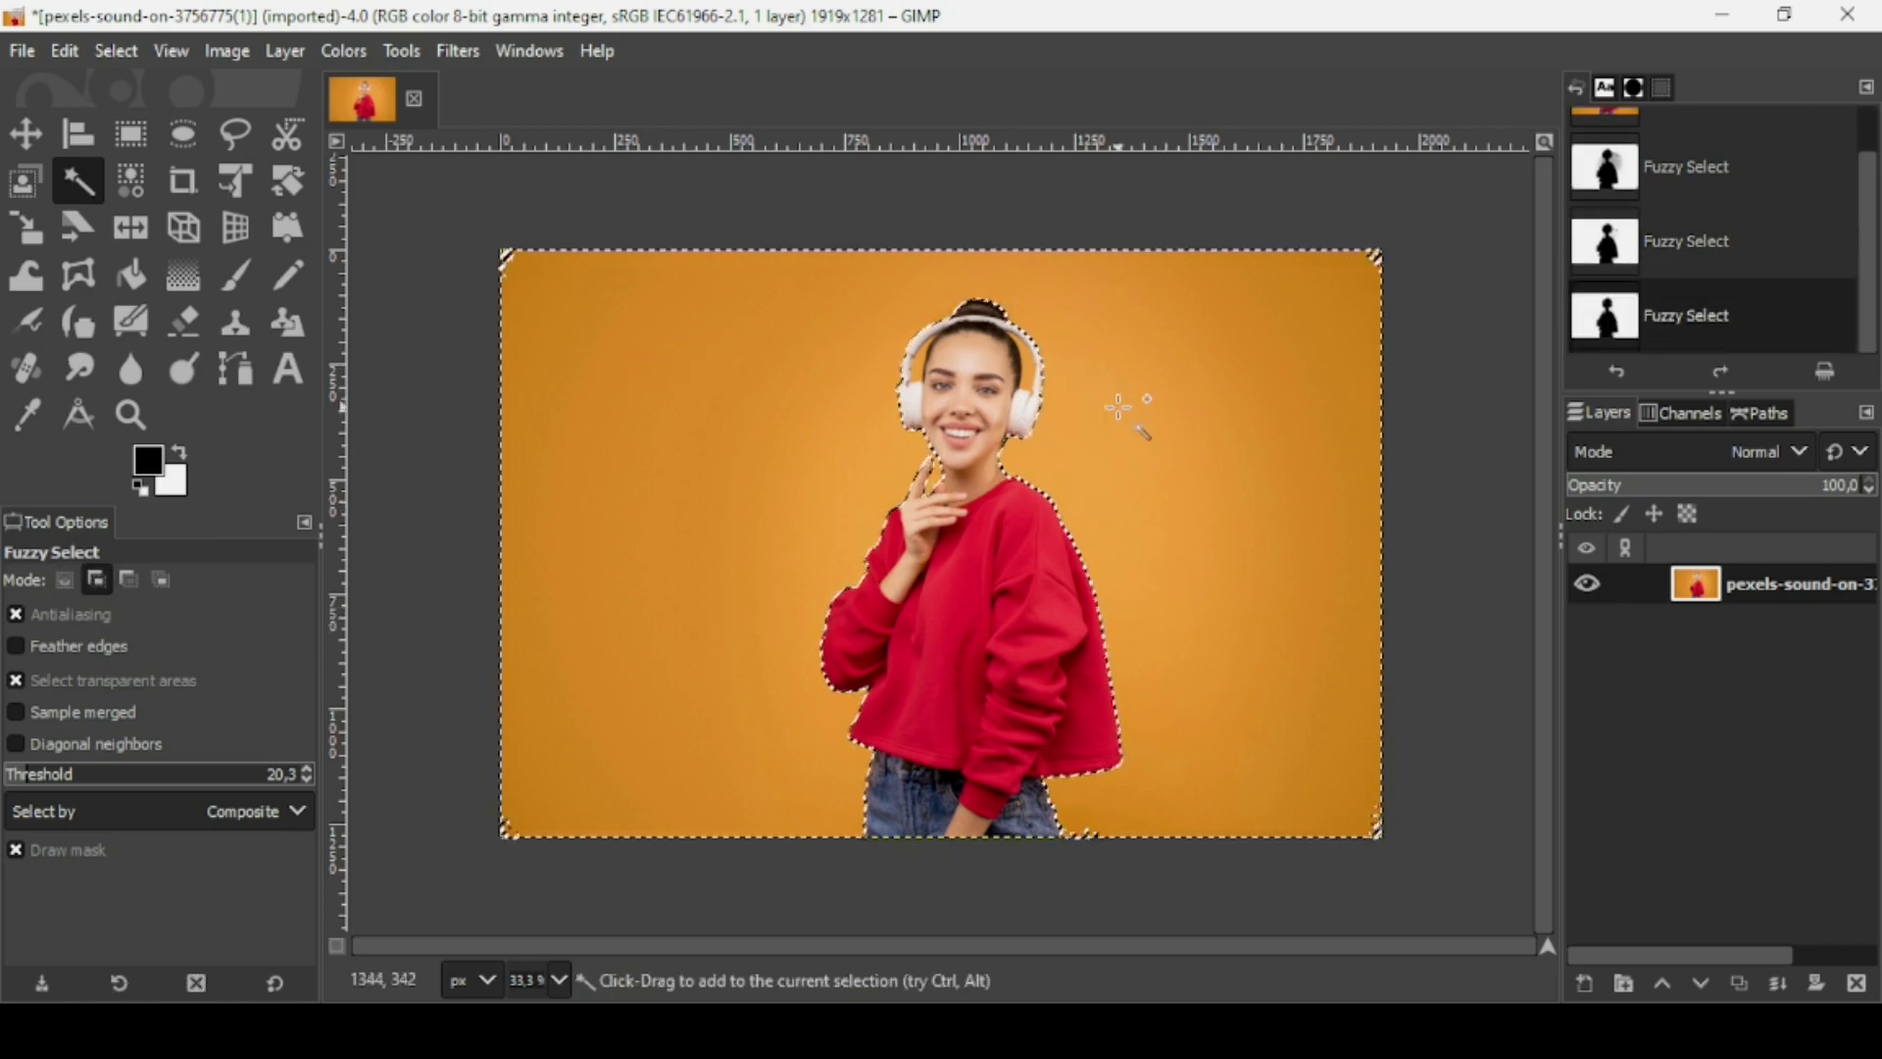
left_click(1133, 829)
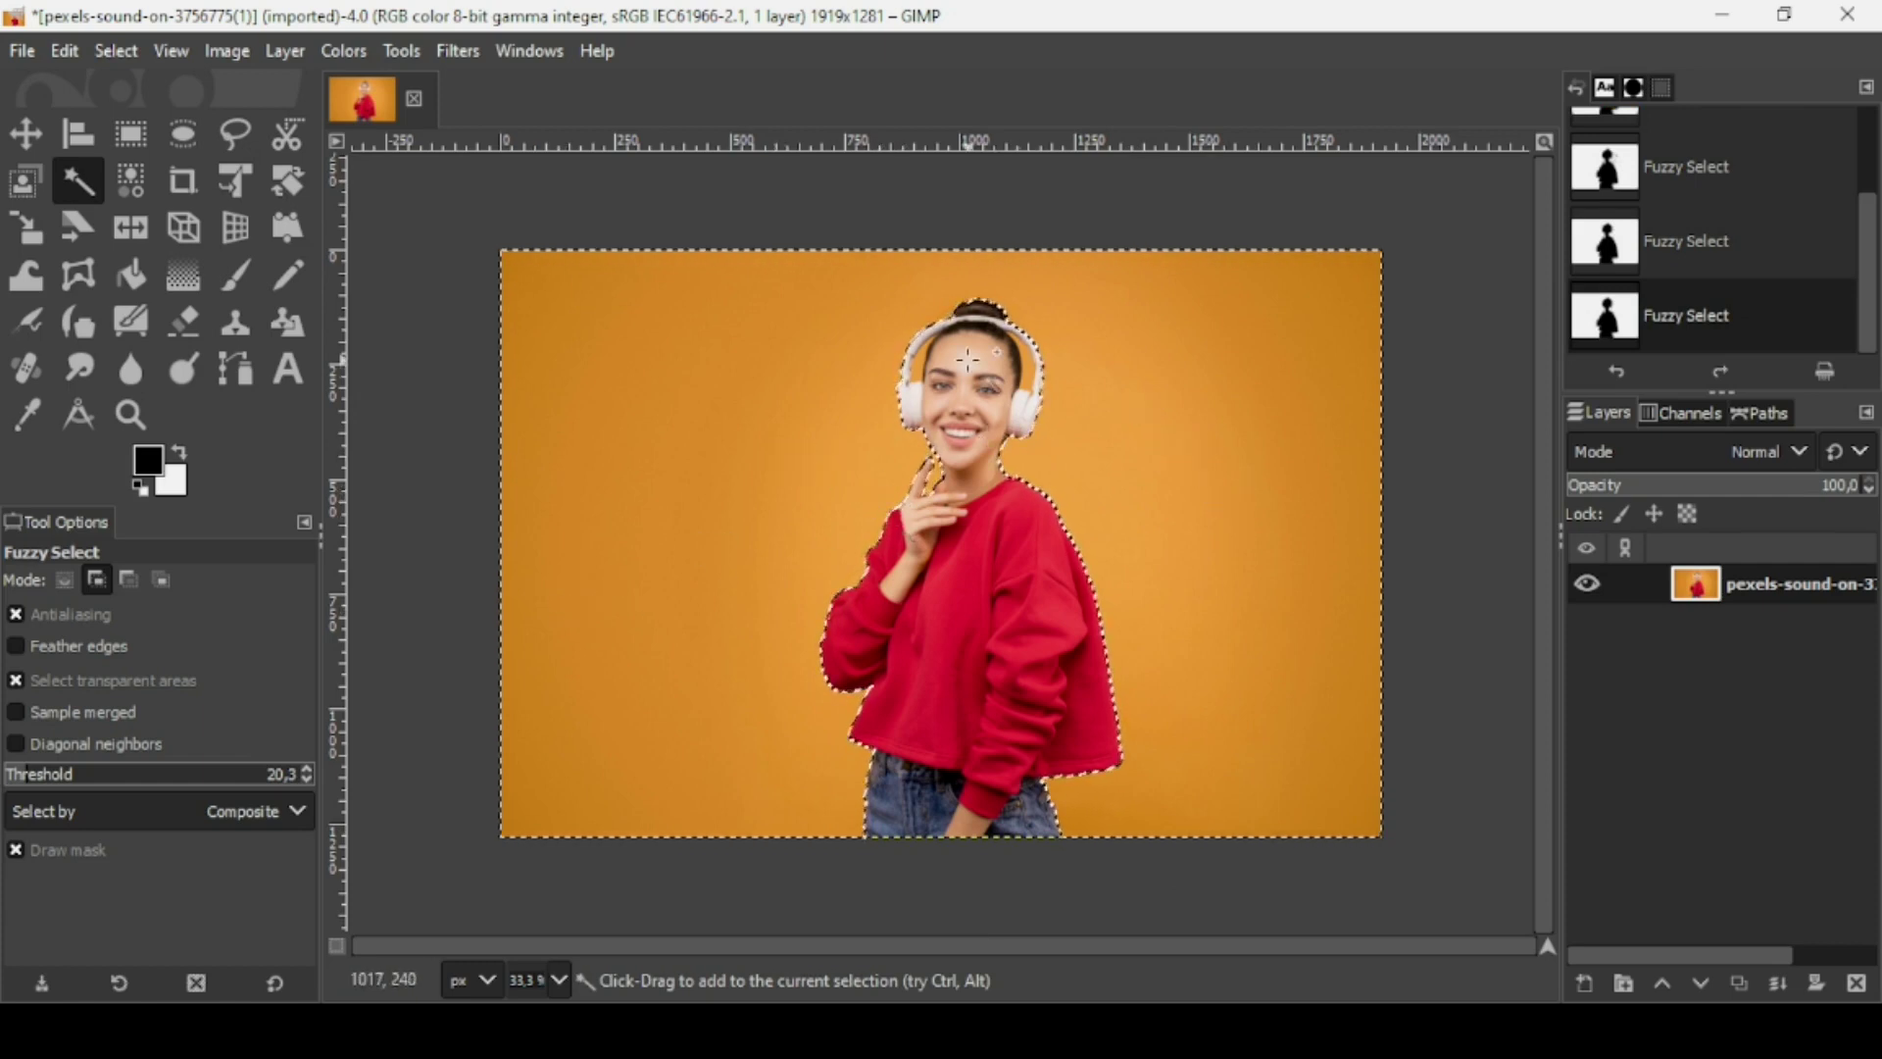
scroll(1005, 329, "up", 3)
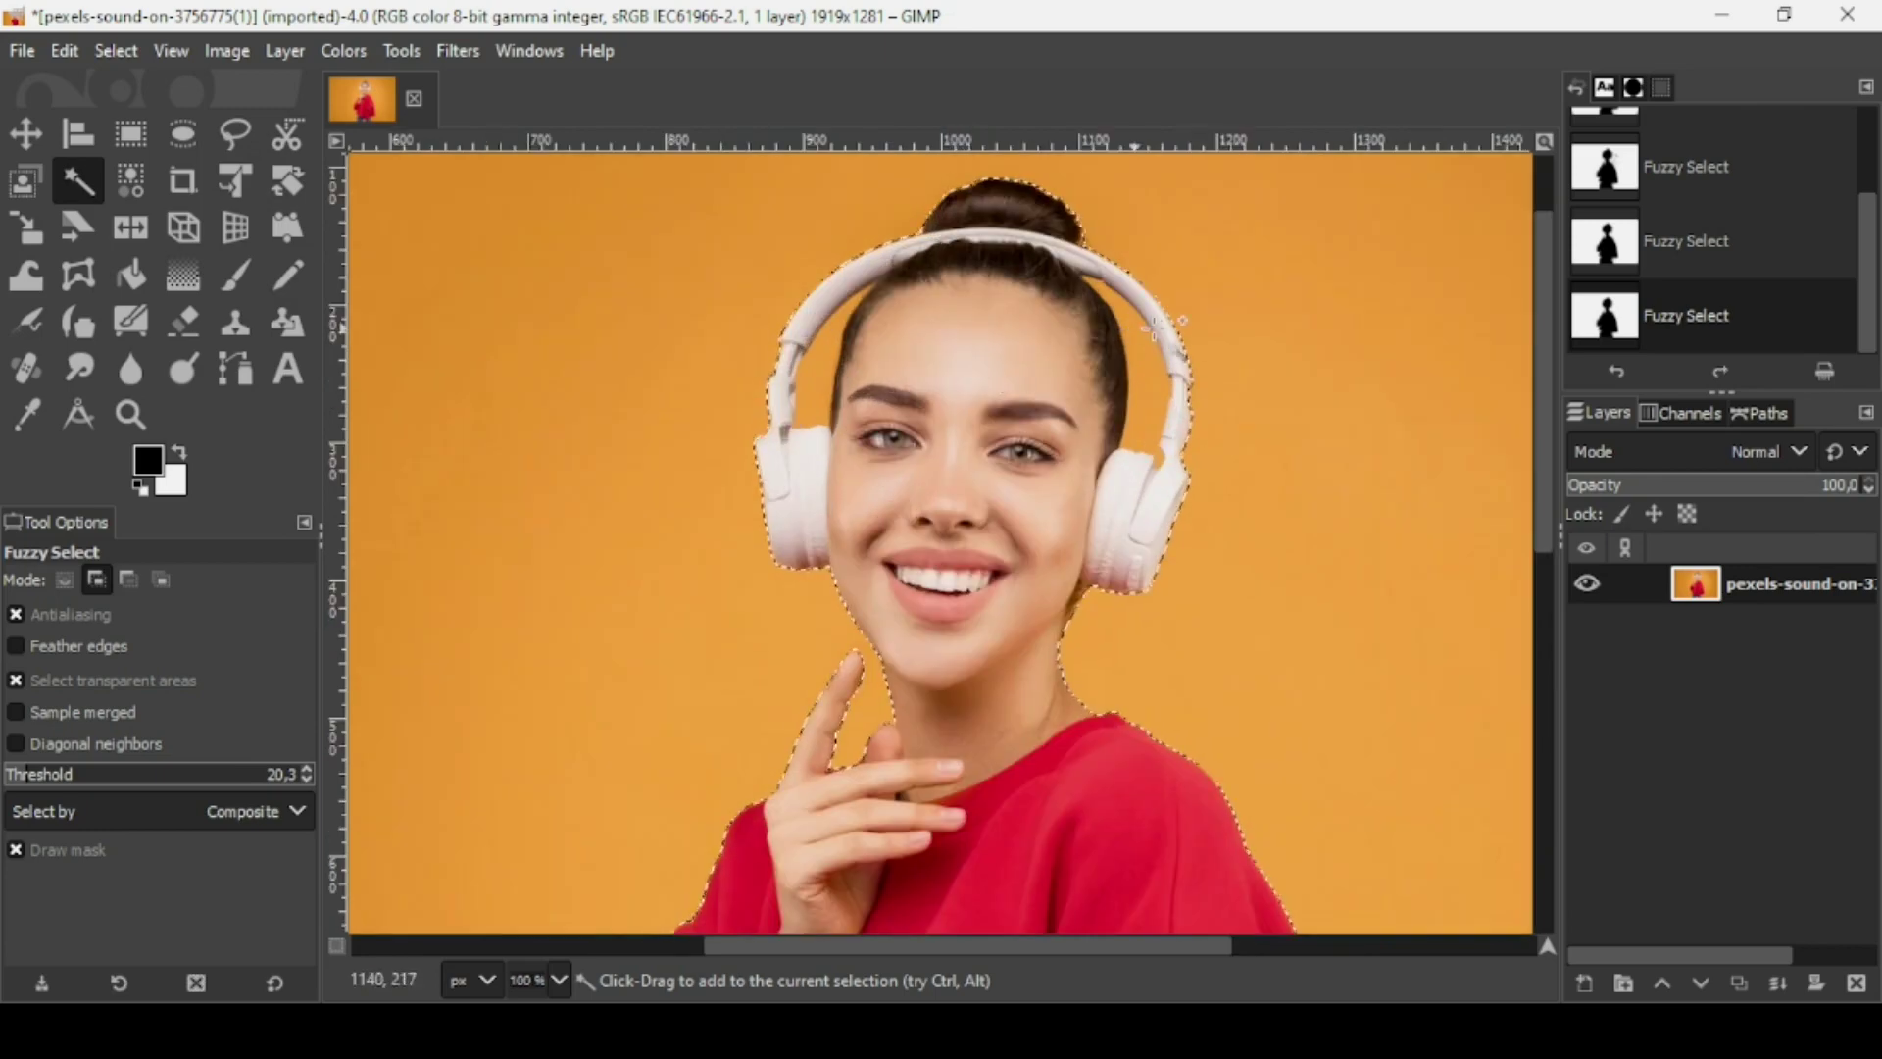
left_click(1145, 366)
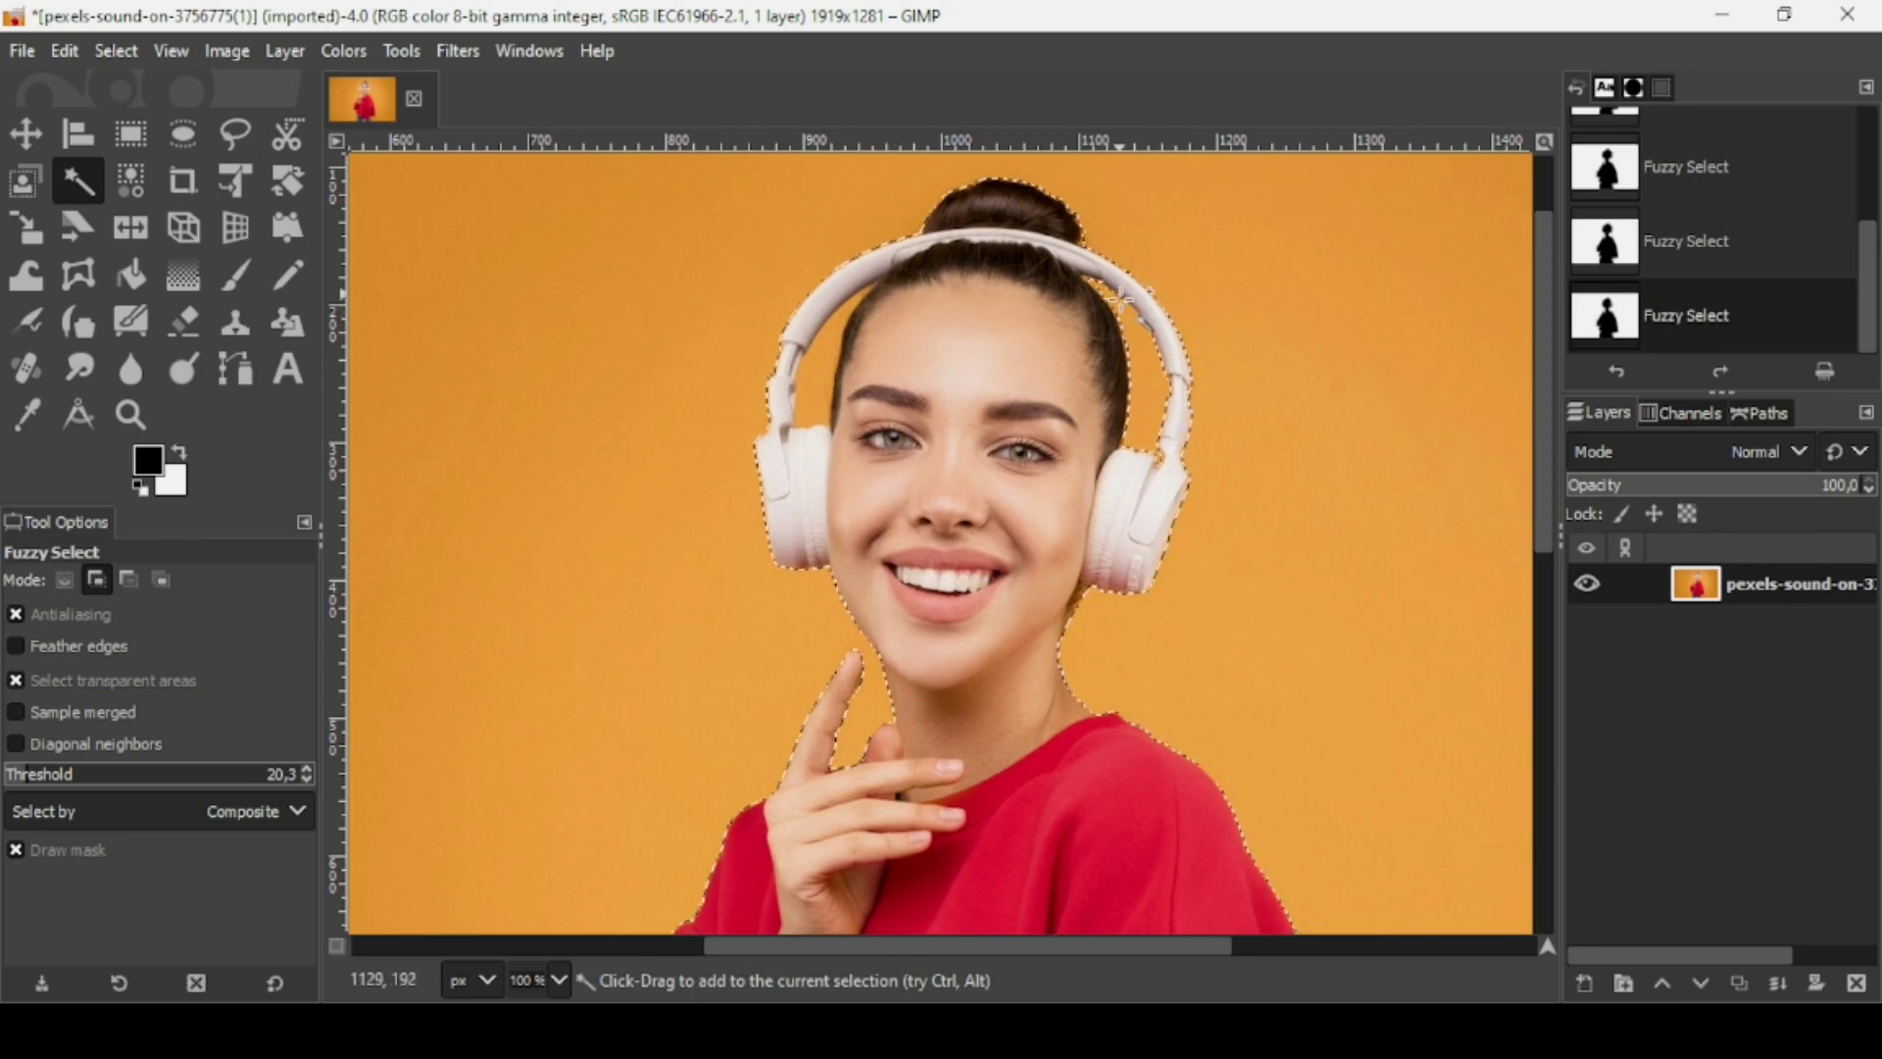
left_click_drag(1121, 289, 1127, 310)
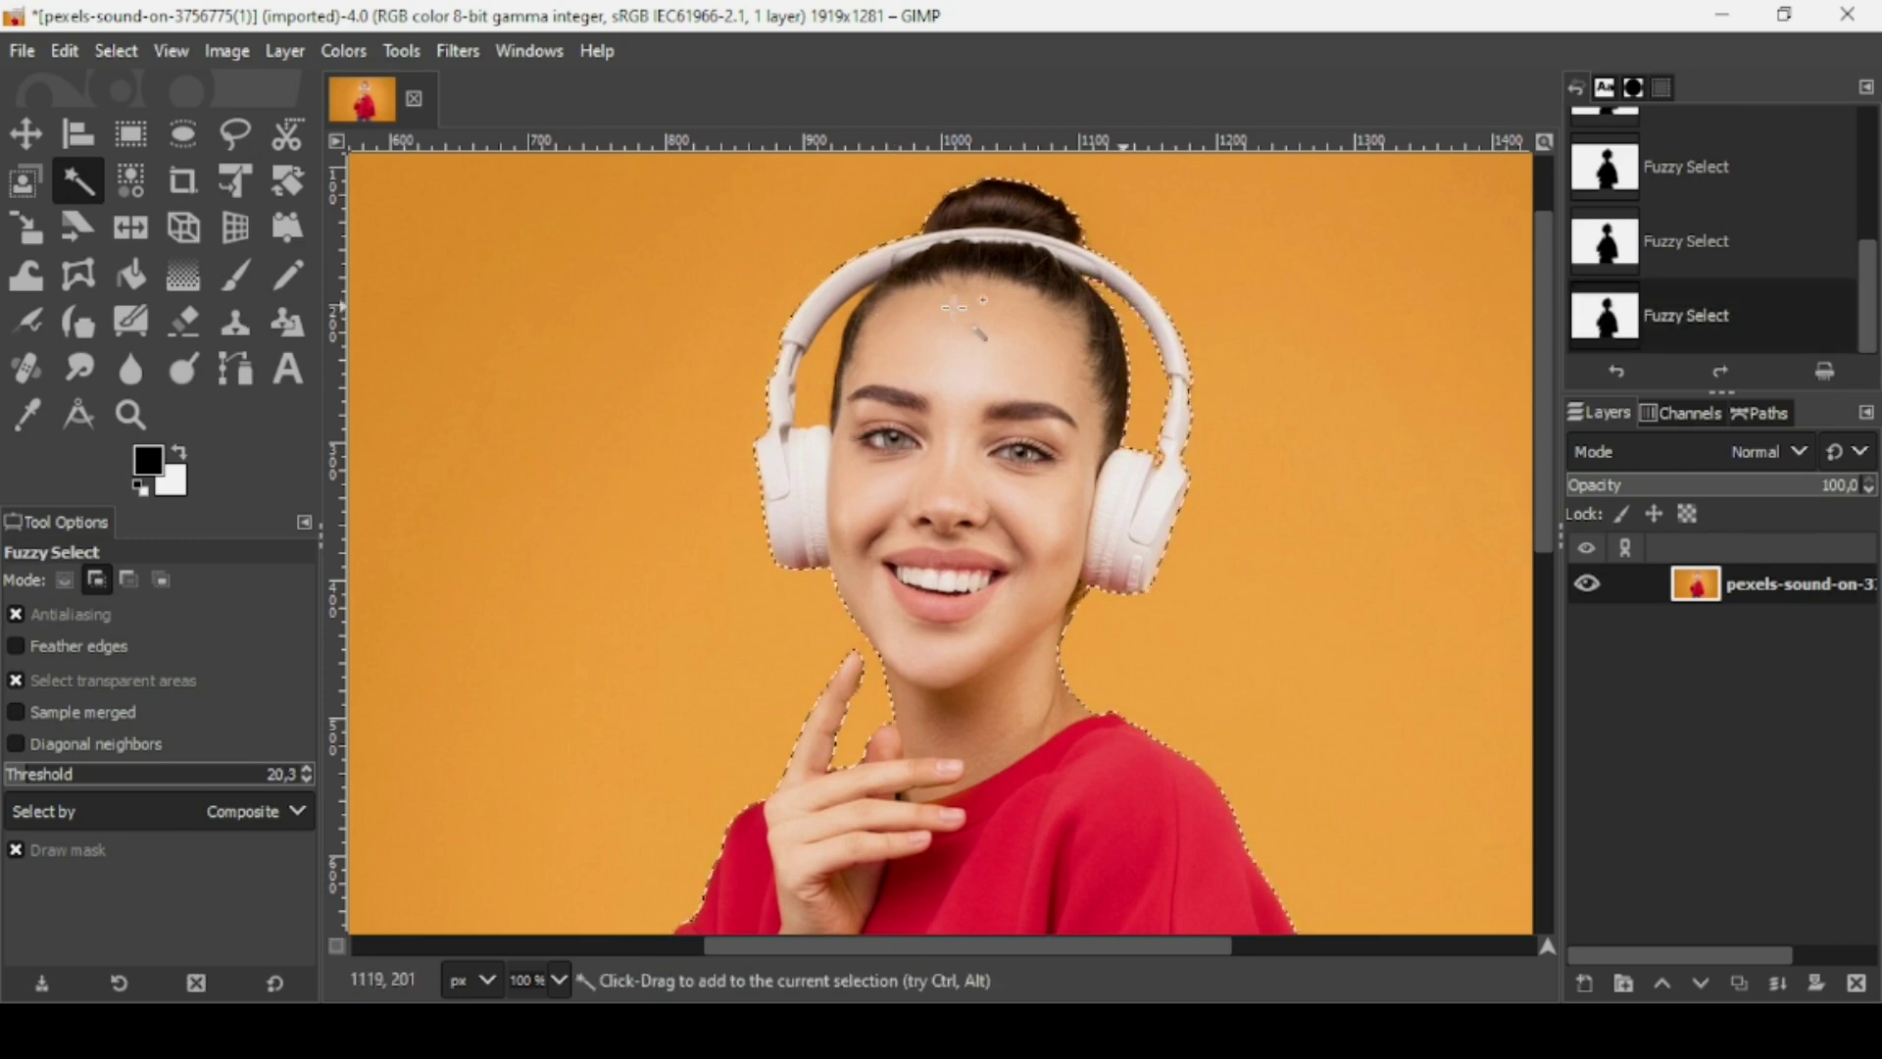
left_click_drag(838, 336, 837, 331)
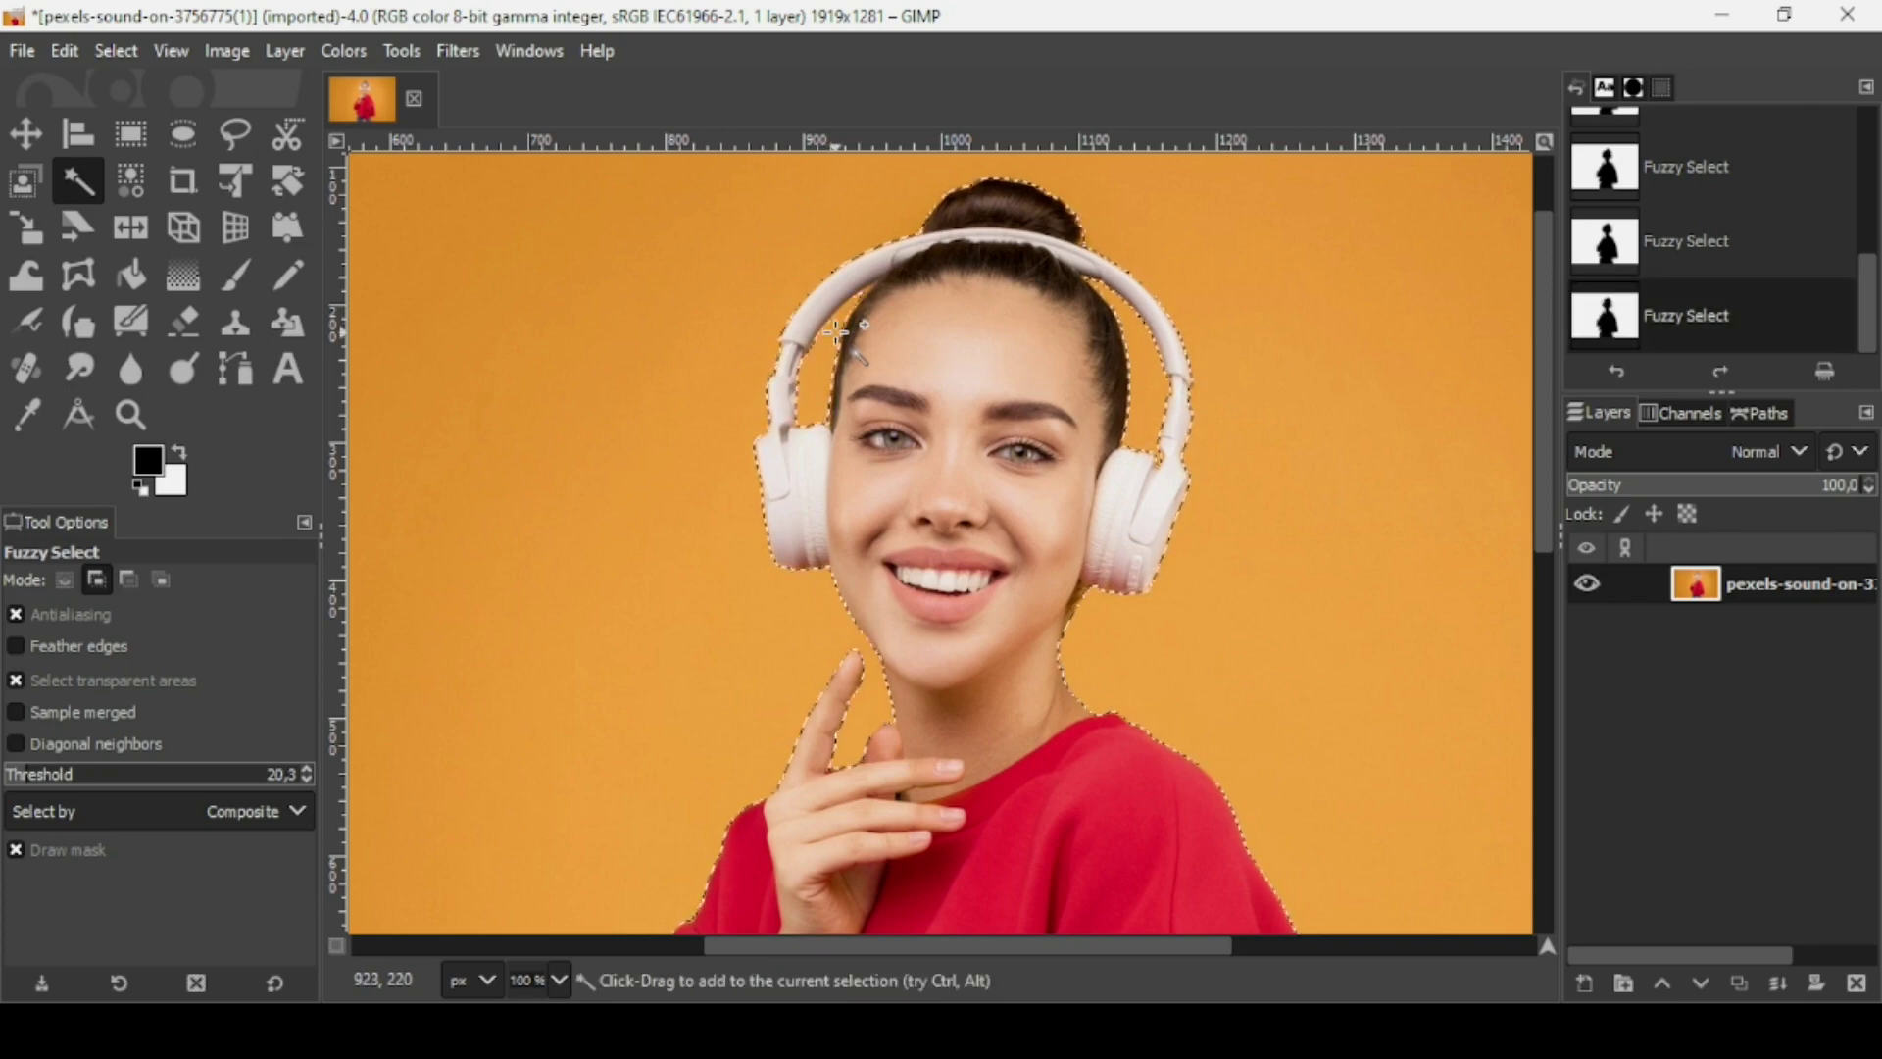
key("minus")
key("minus")
key("minus")
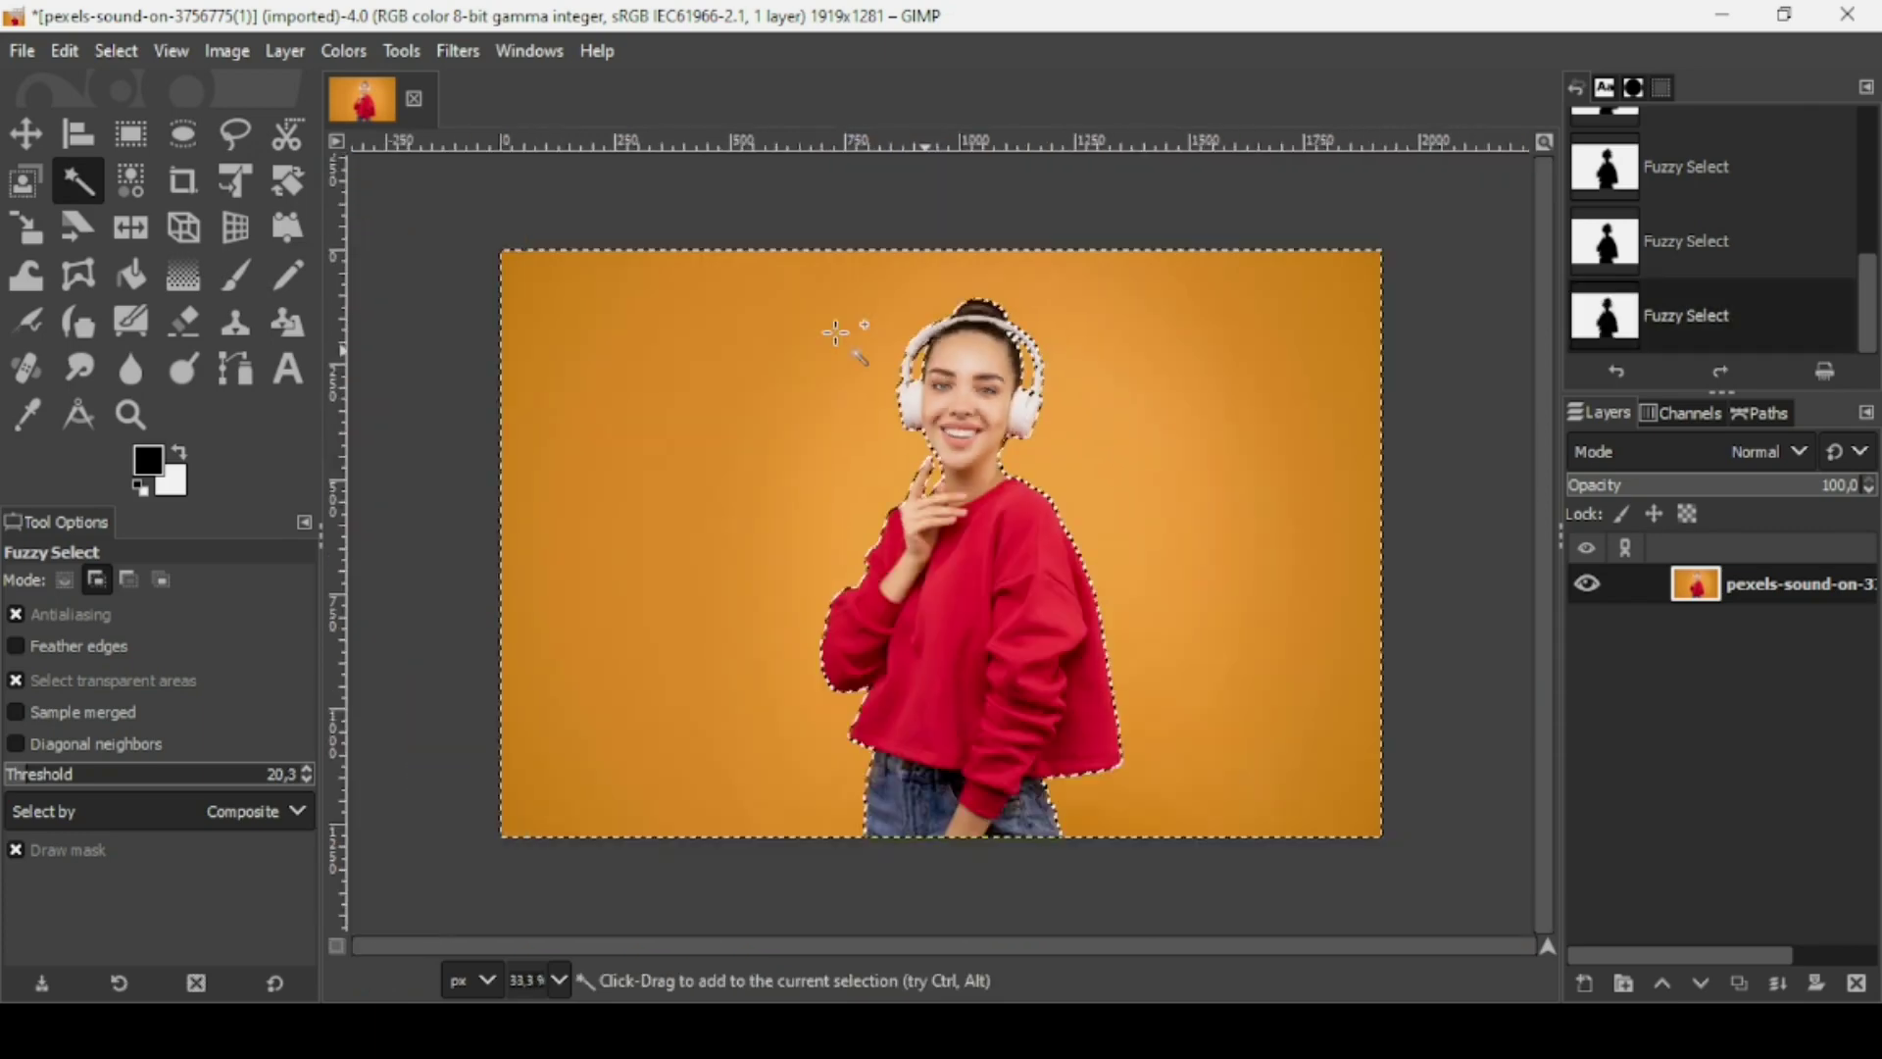
- Add an alpha channel to the photo layer, delete the selected orange background, and deselect
right_click(1694, 600)
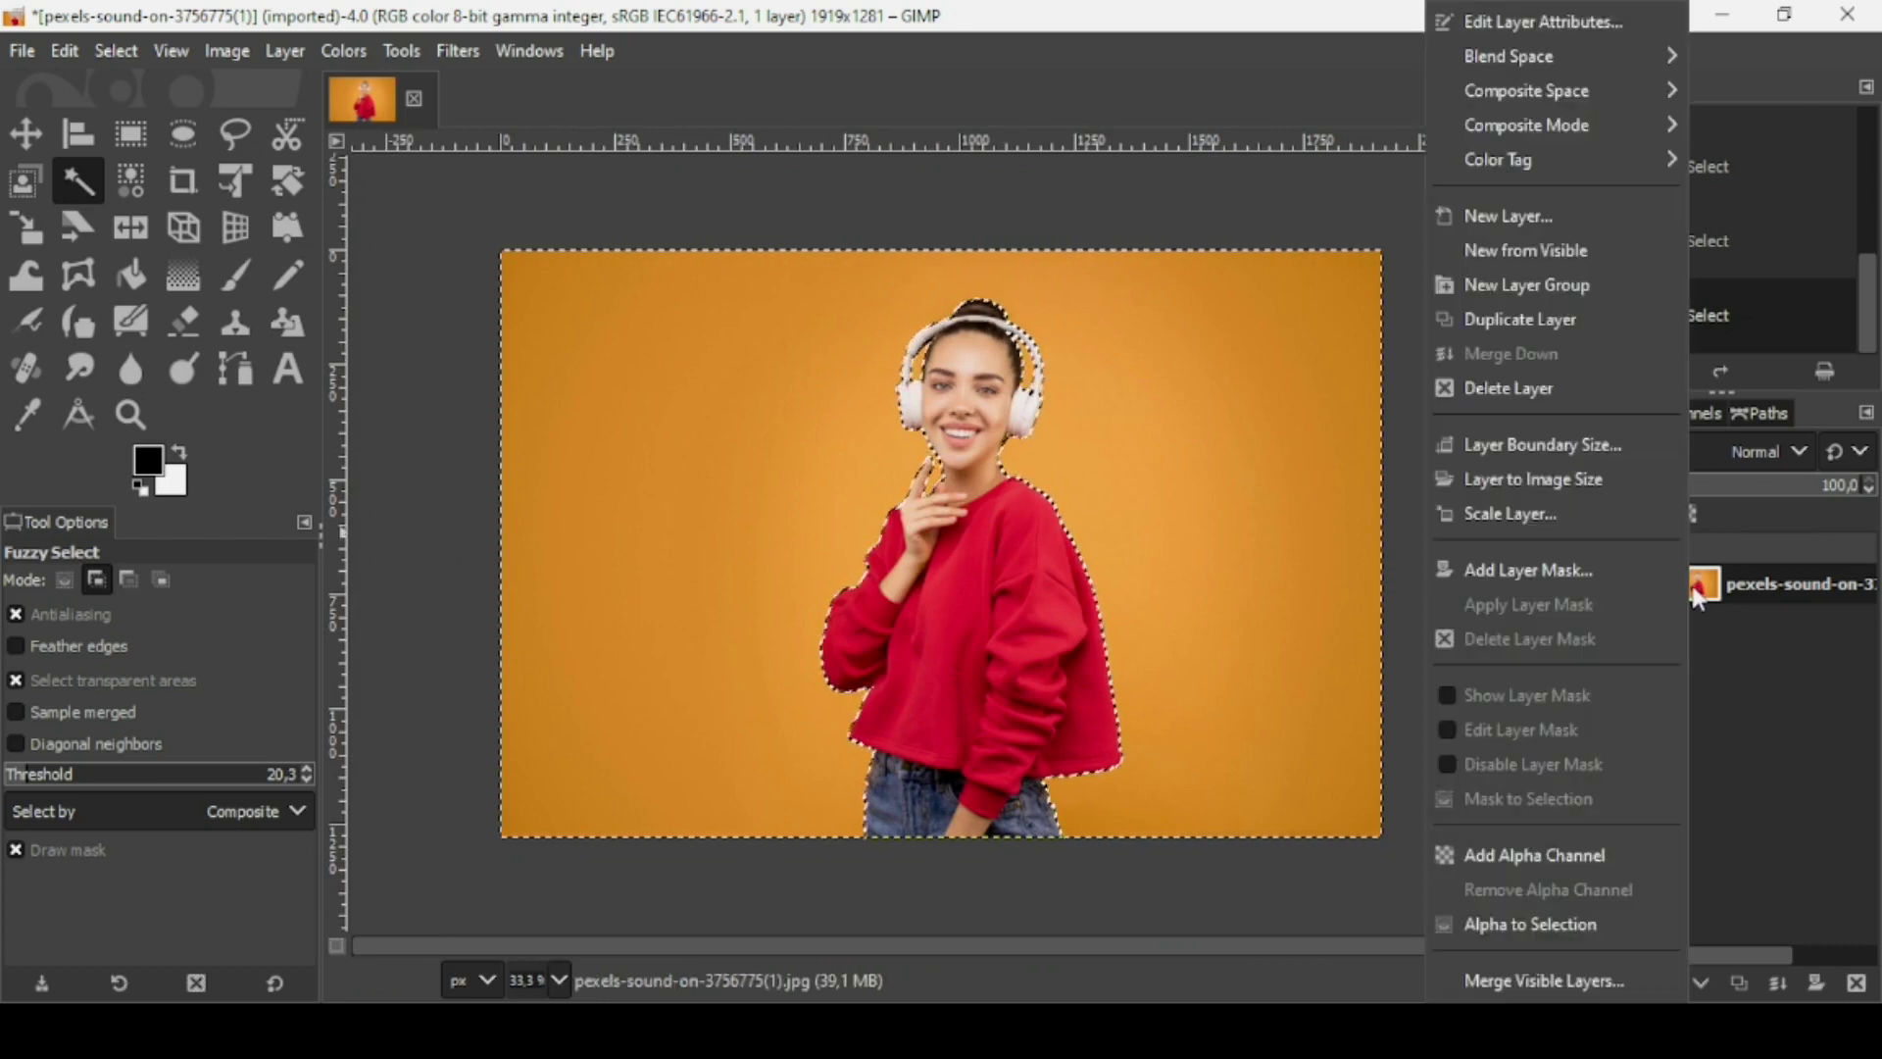
left_click(1555, 855)
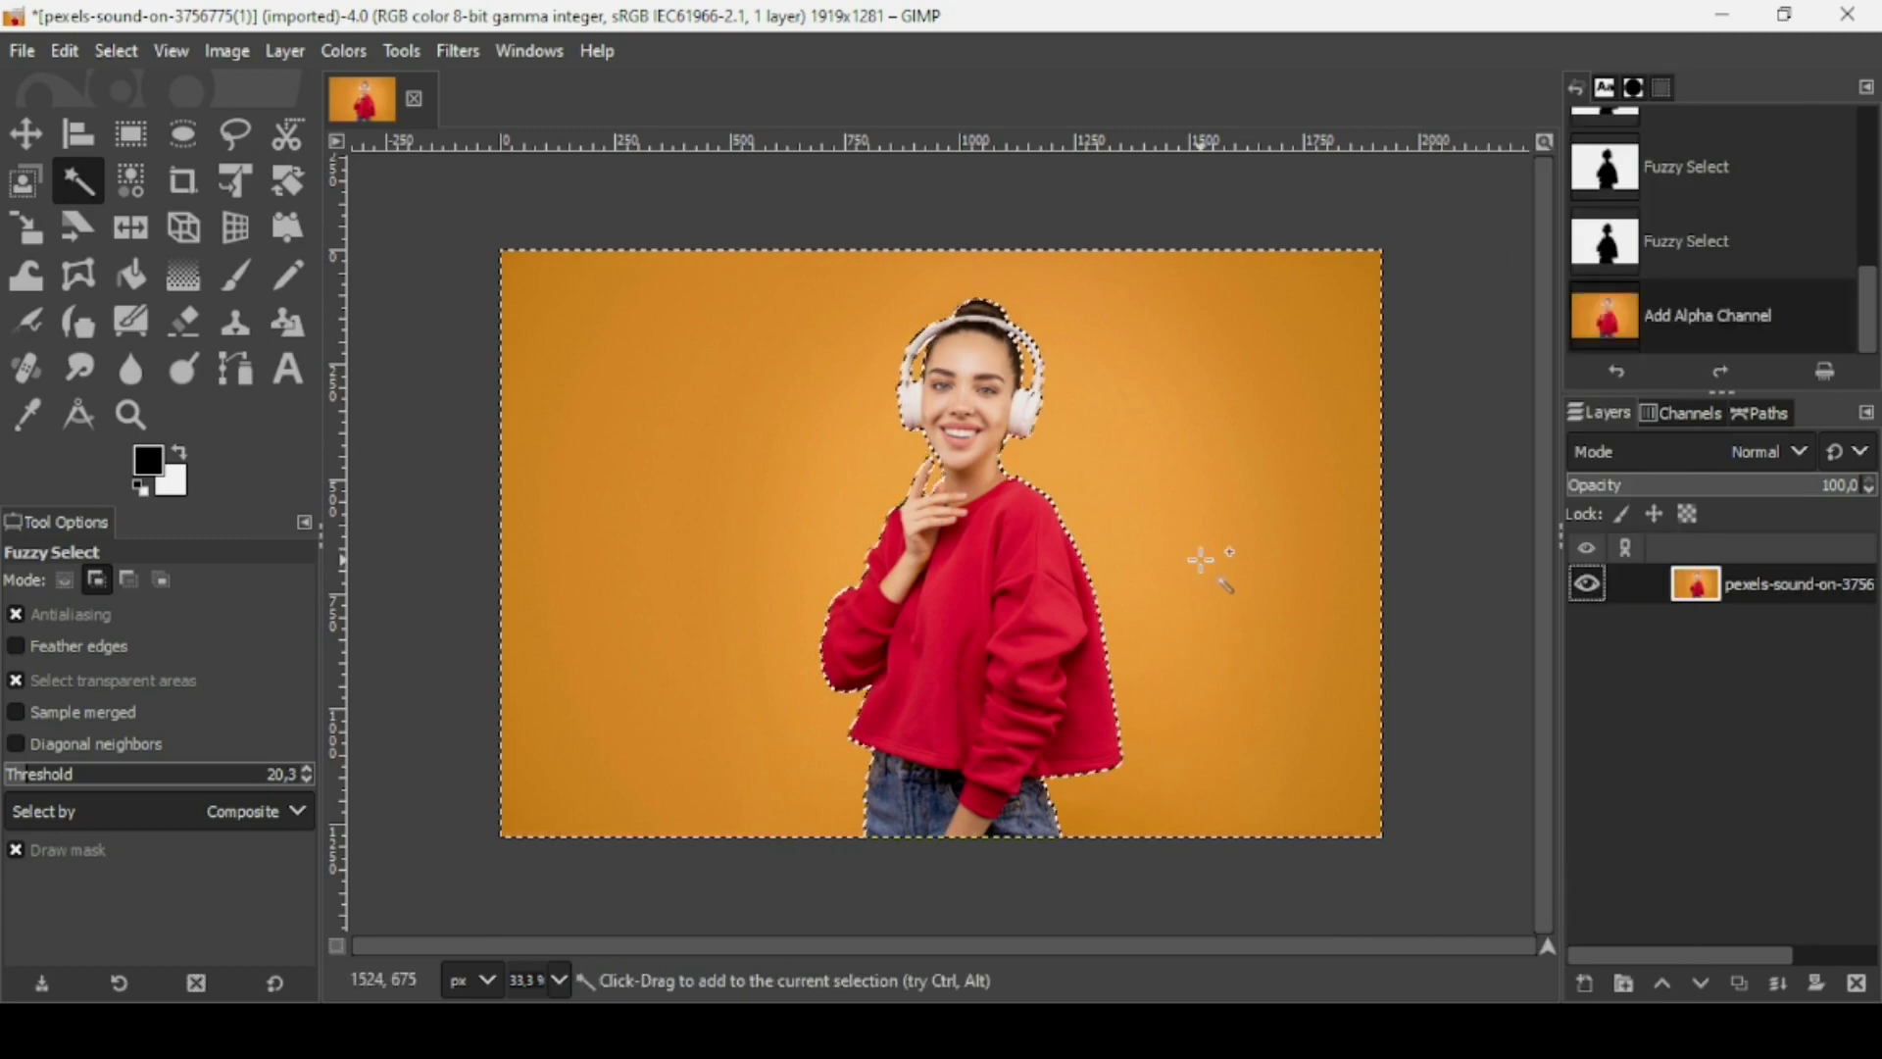
key("Delete")
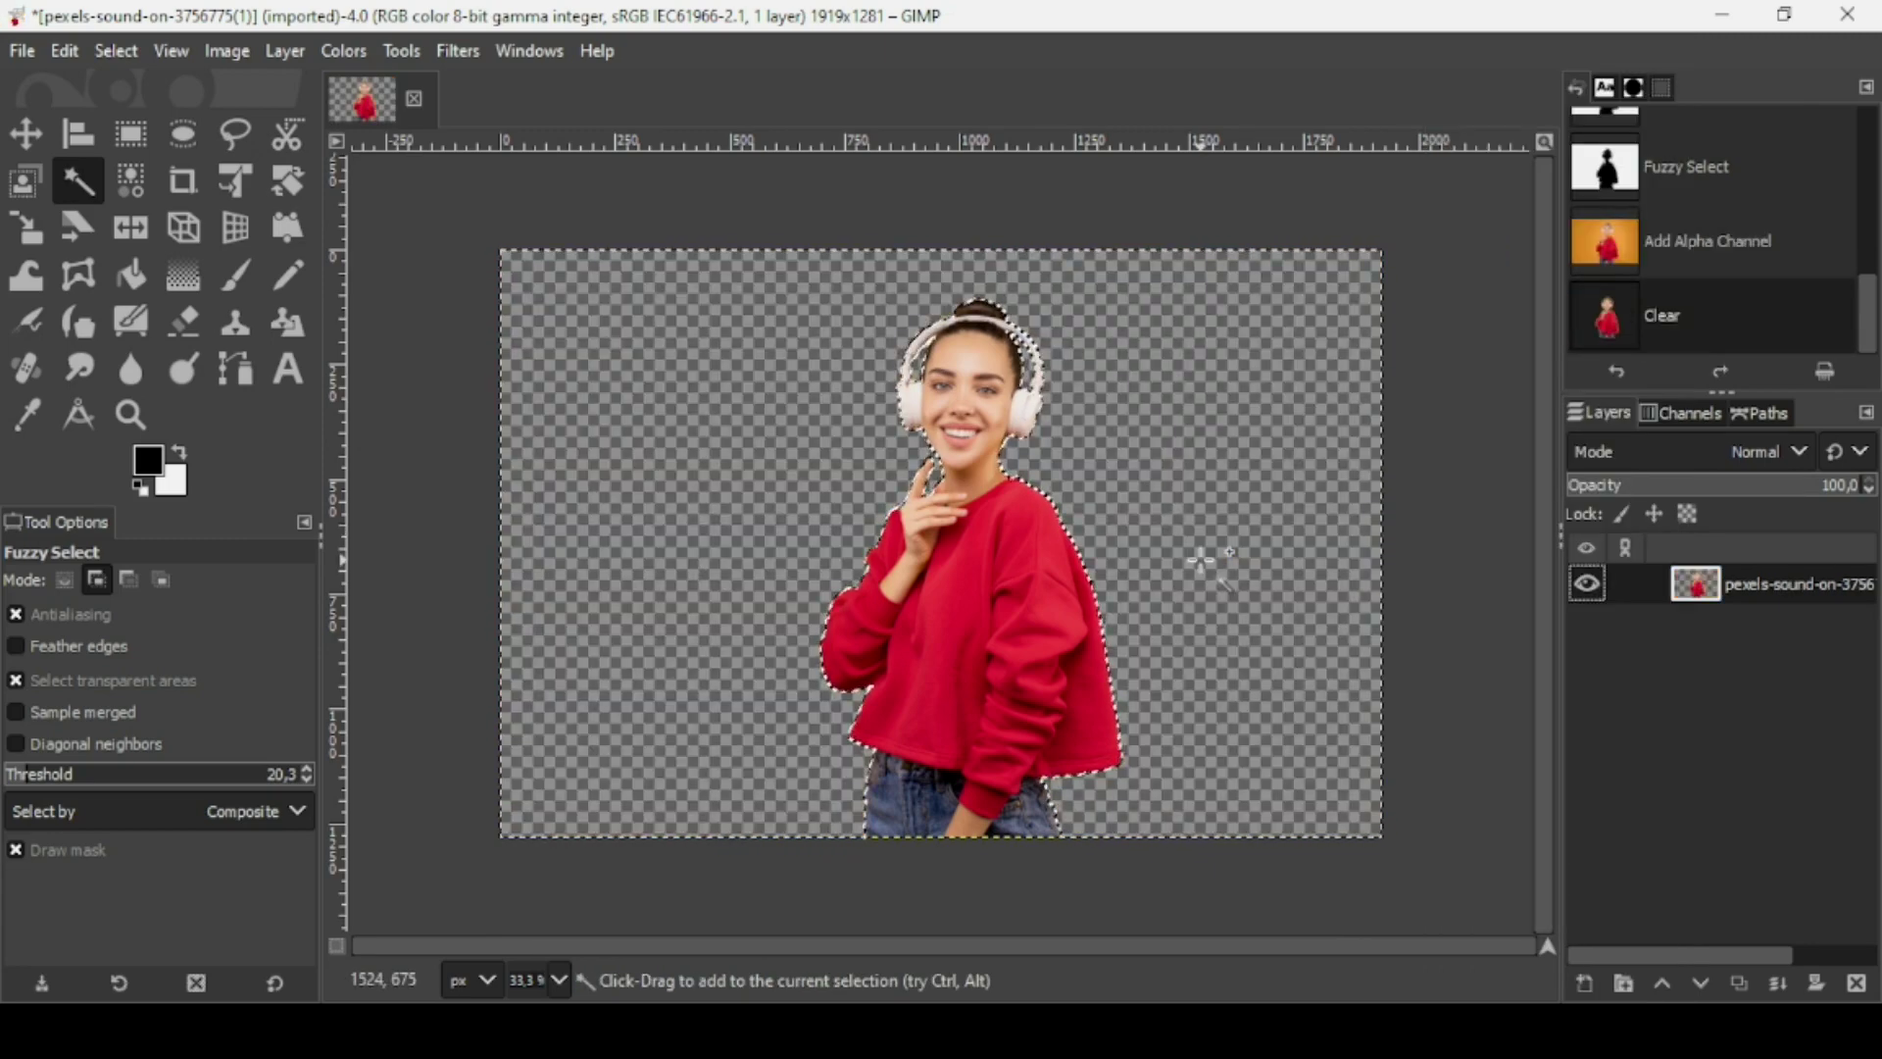
left_click(104, 44)
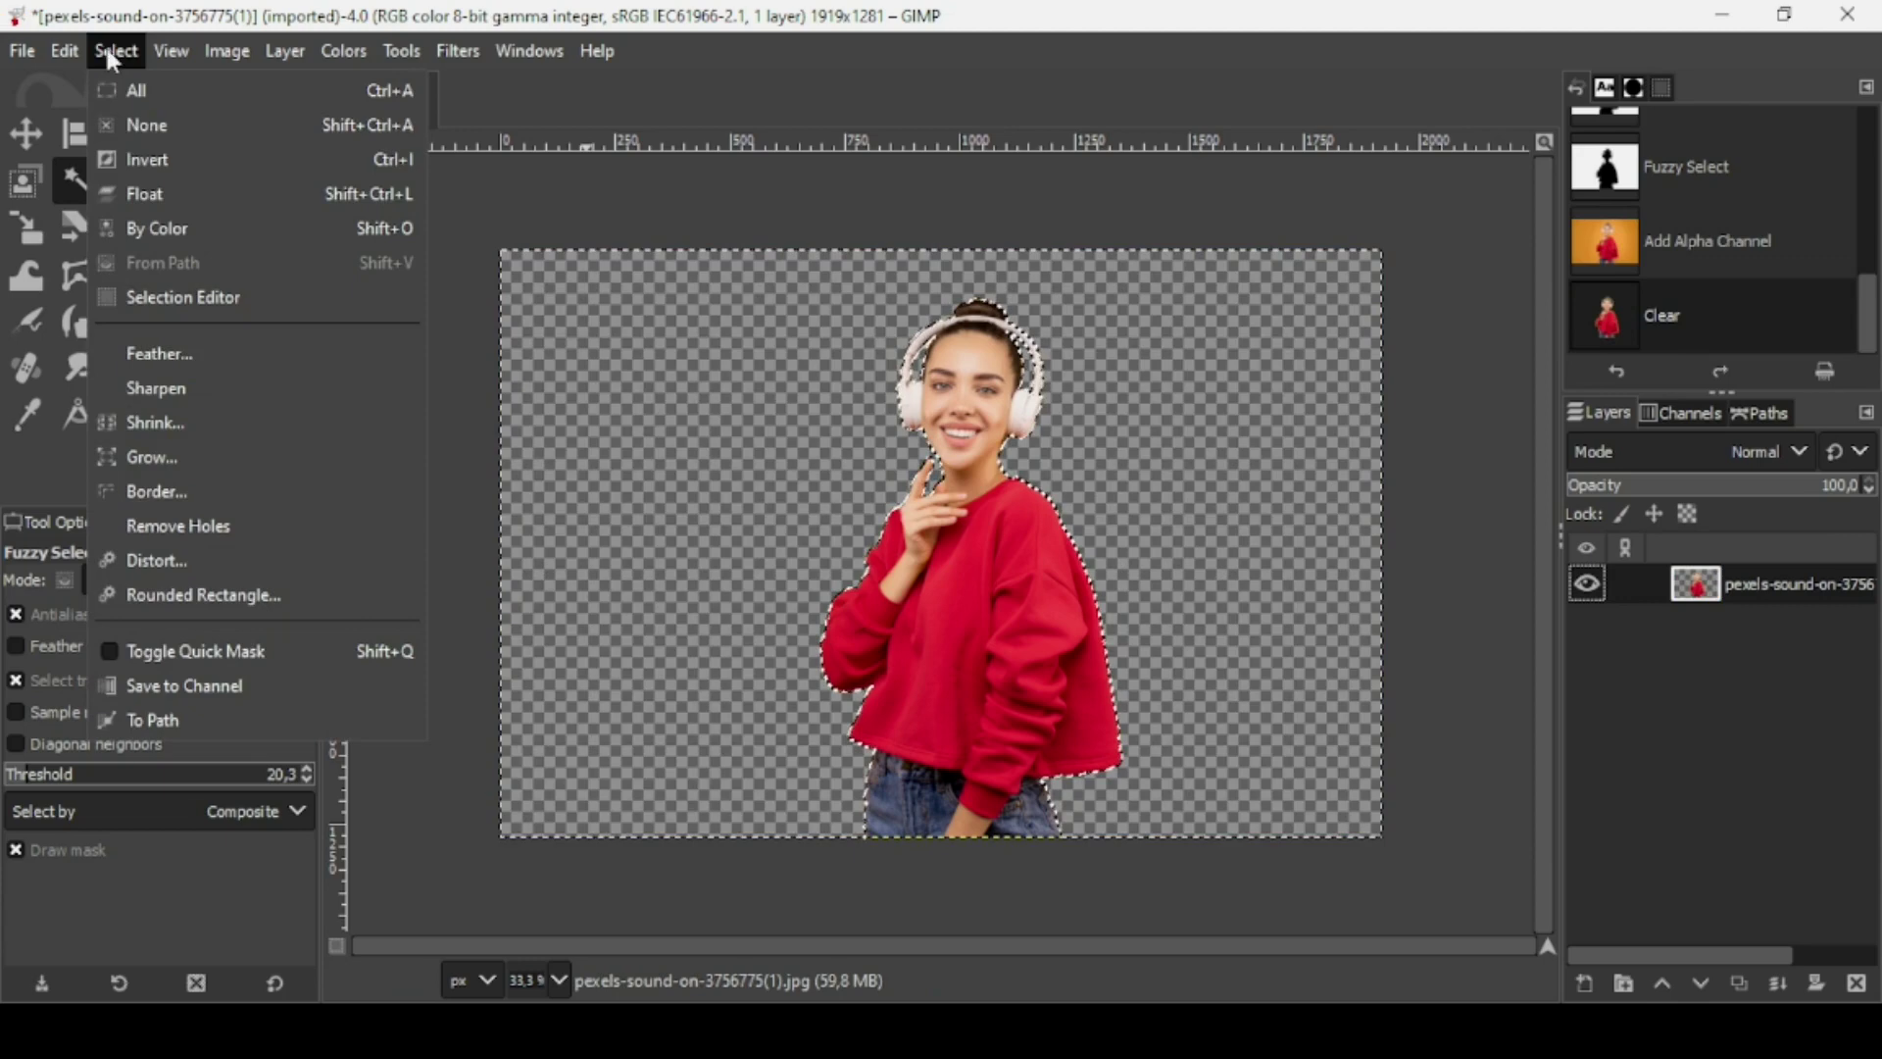
left_click(137, 127)
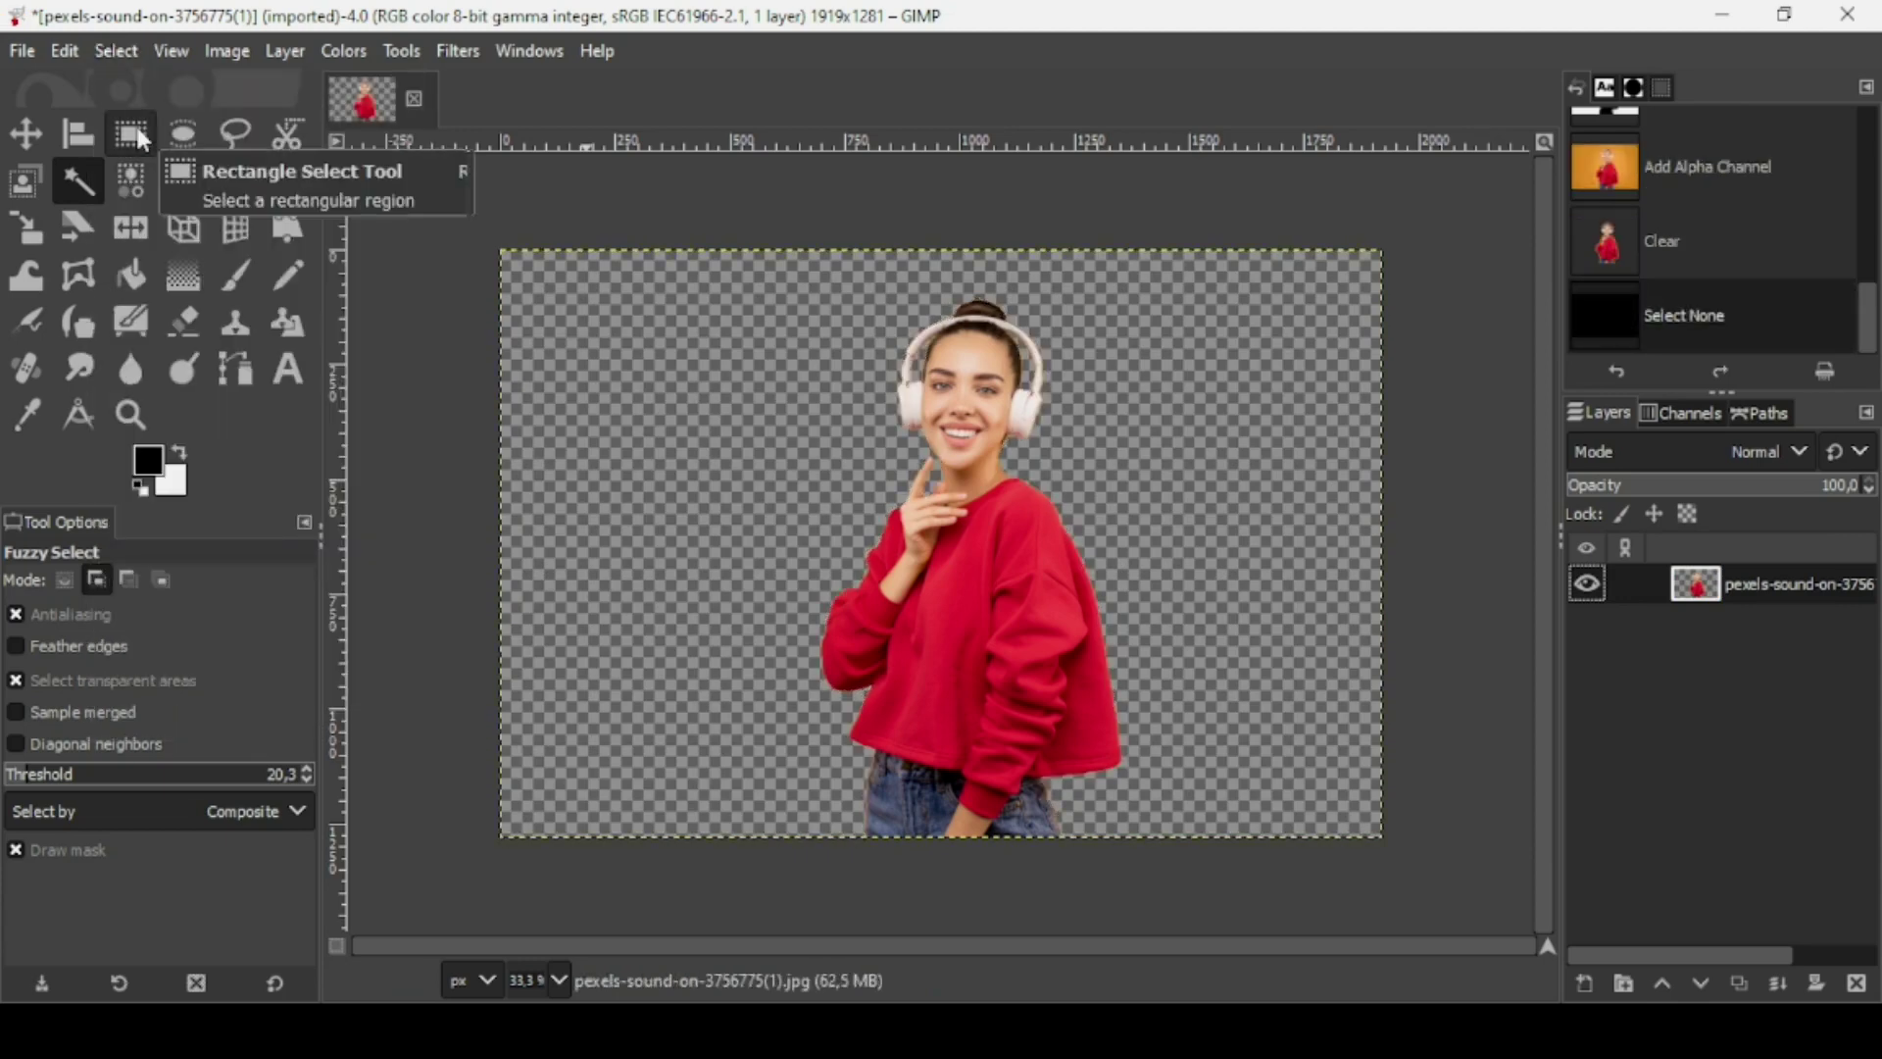
- Add a new transparent layer and move it below the photo layer
left_click(1586, 992)
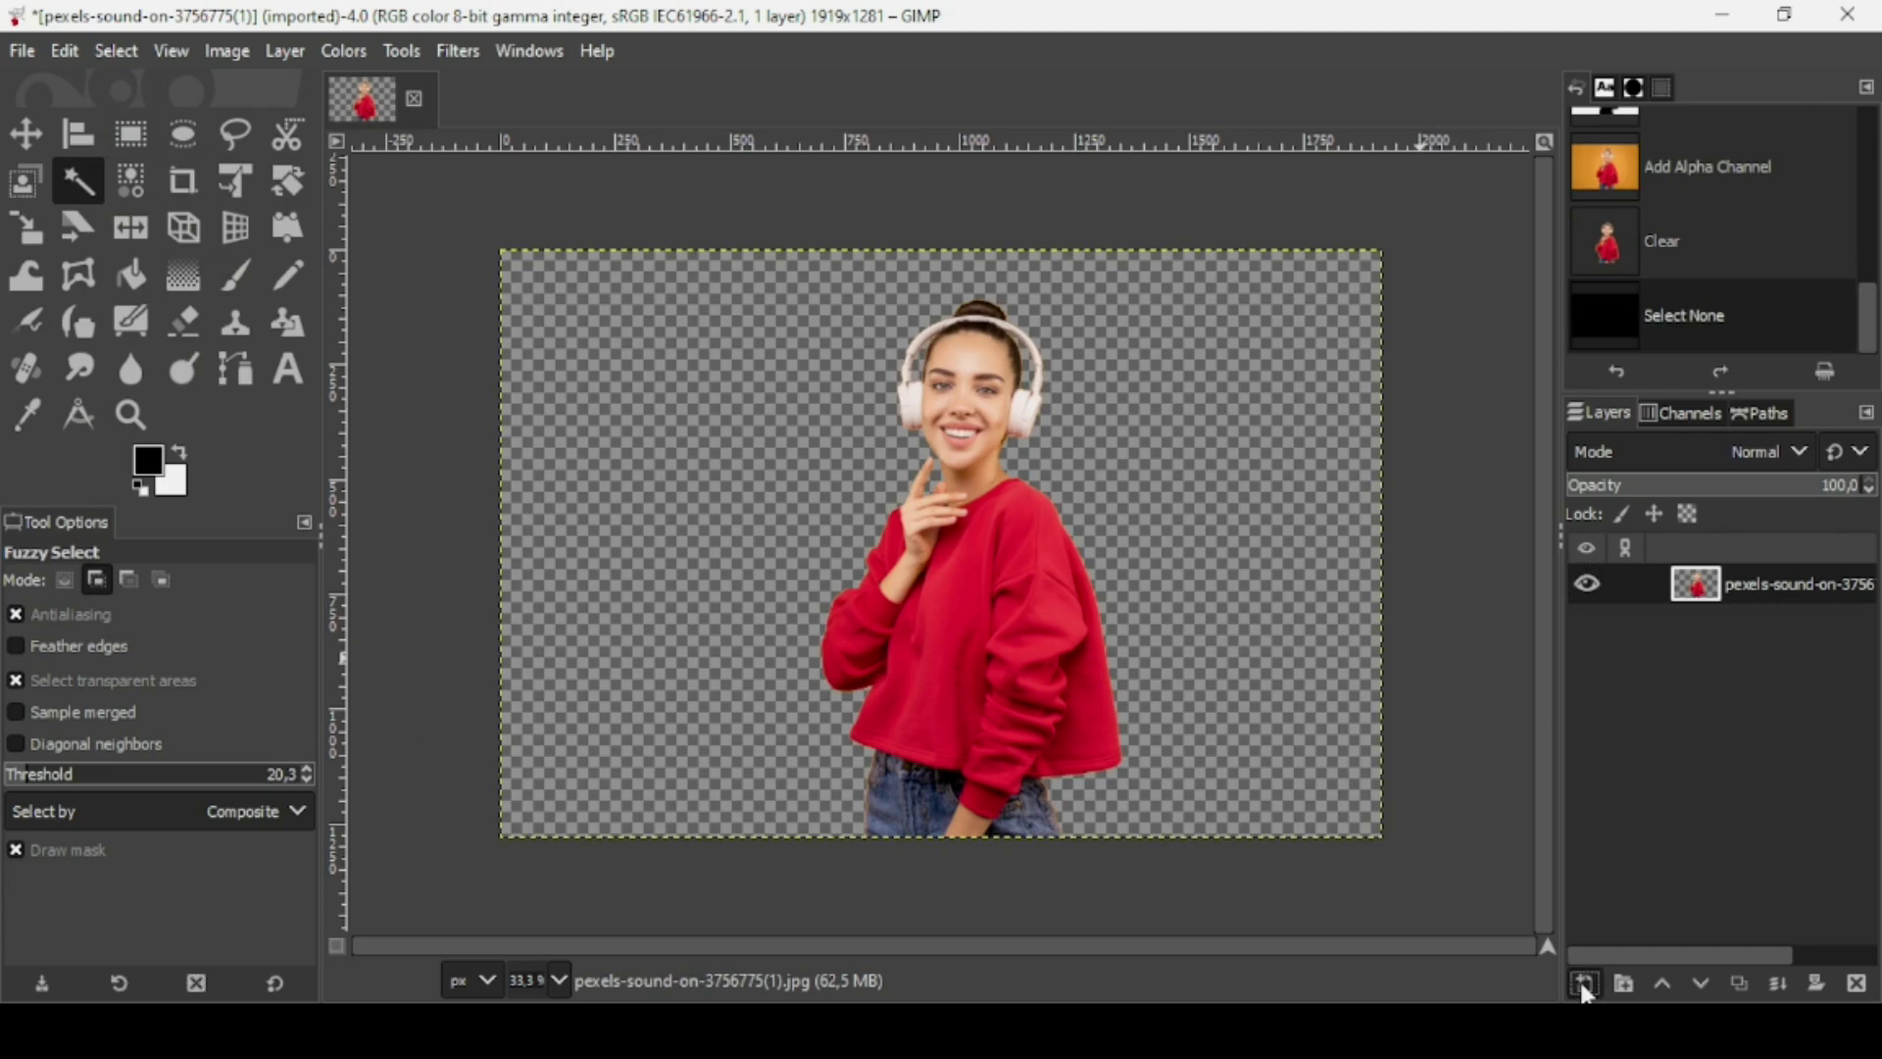
left_click(1700, 950)
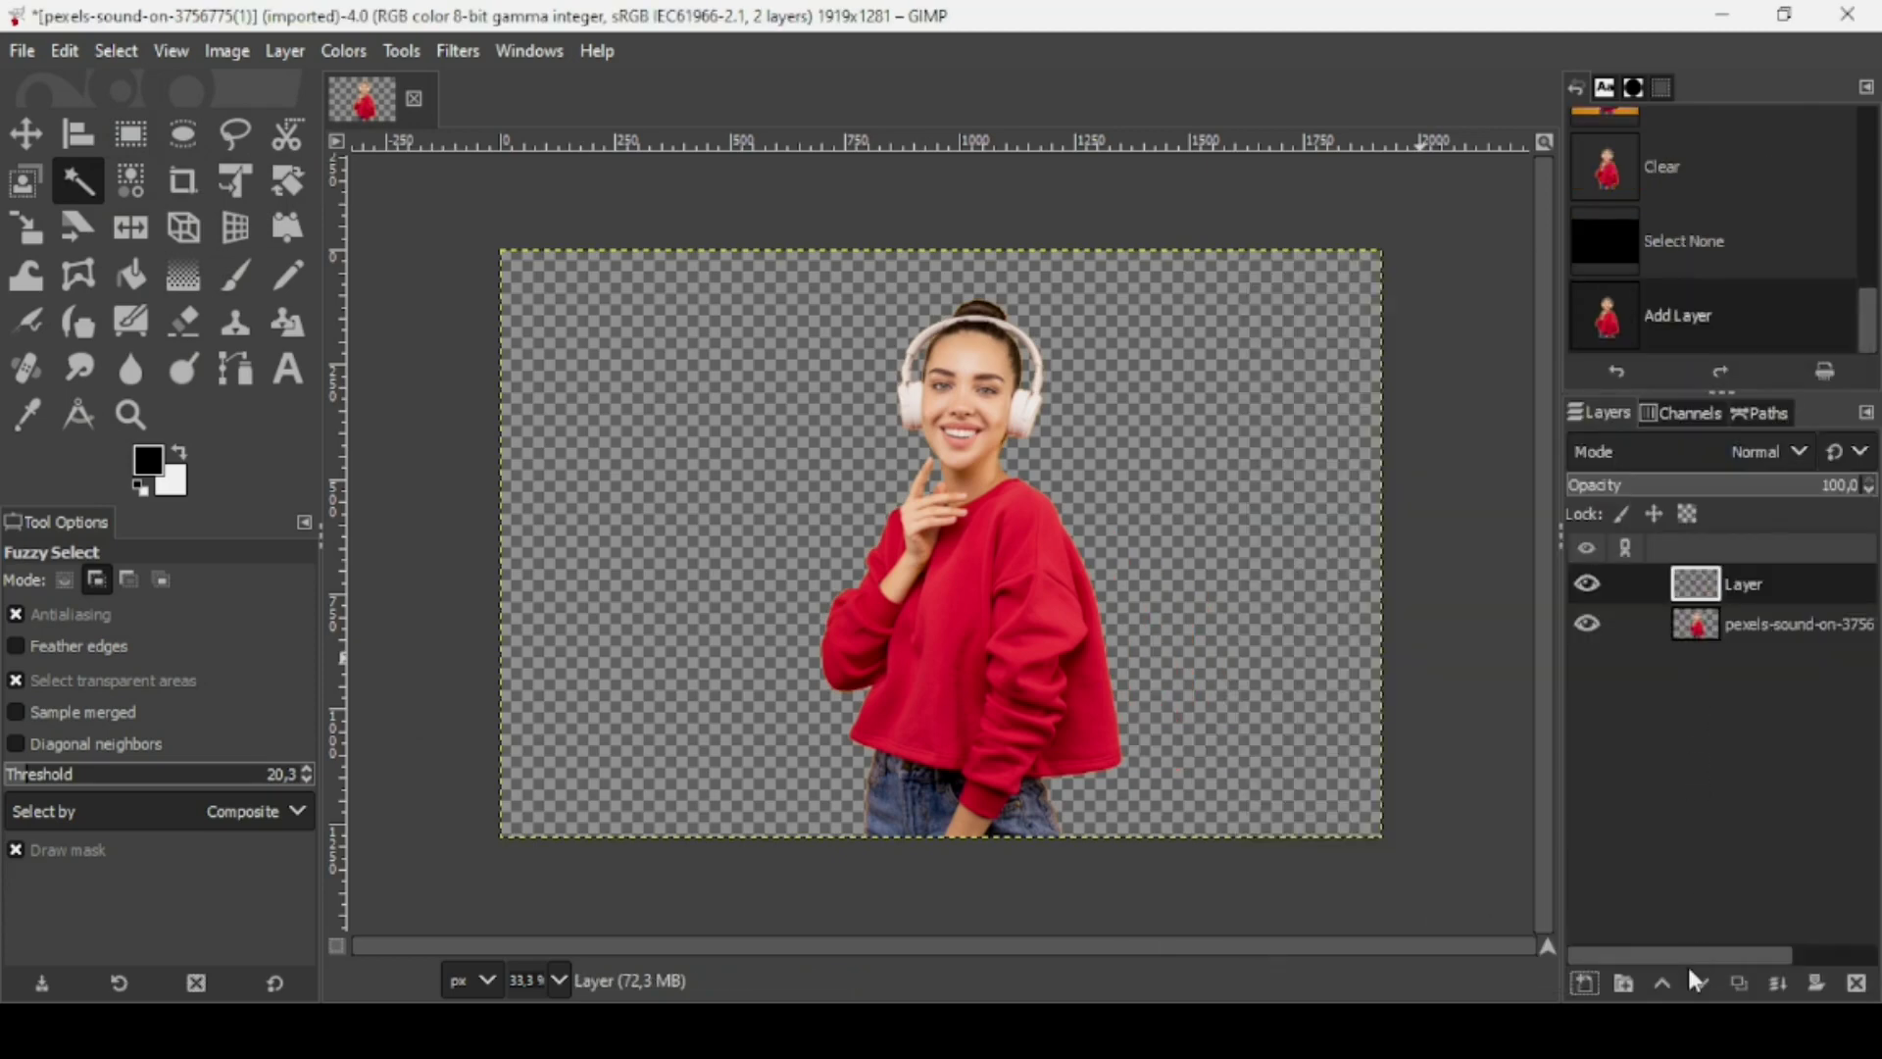
left_click(1701, 983)
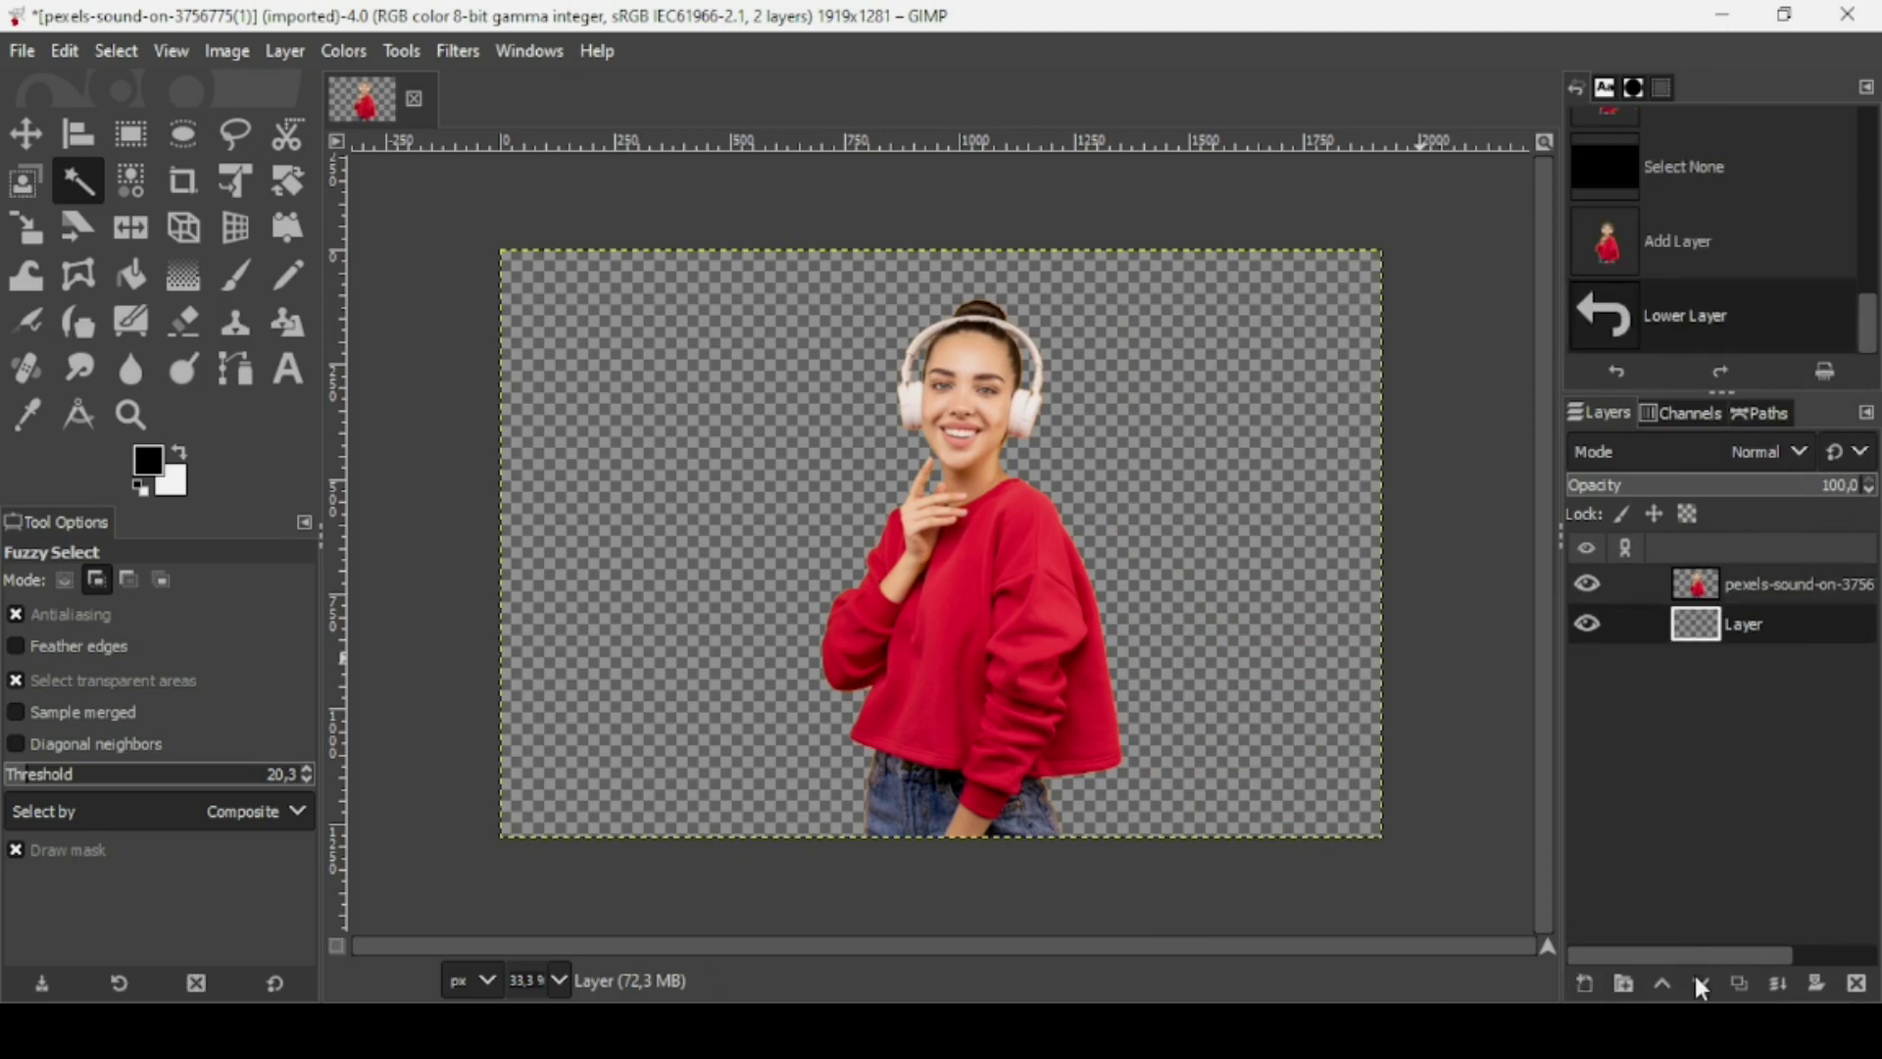
- Set the foreground colour to orange f5a133
left_click(148, 463)
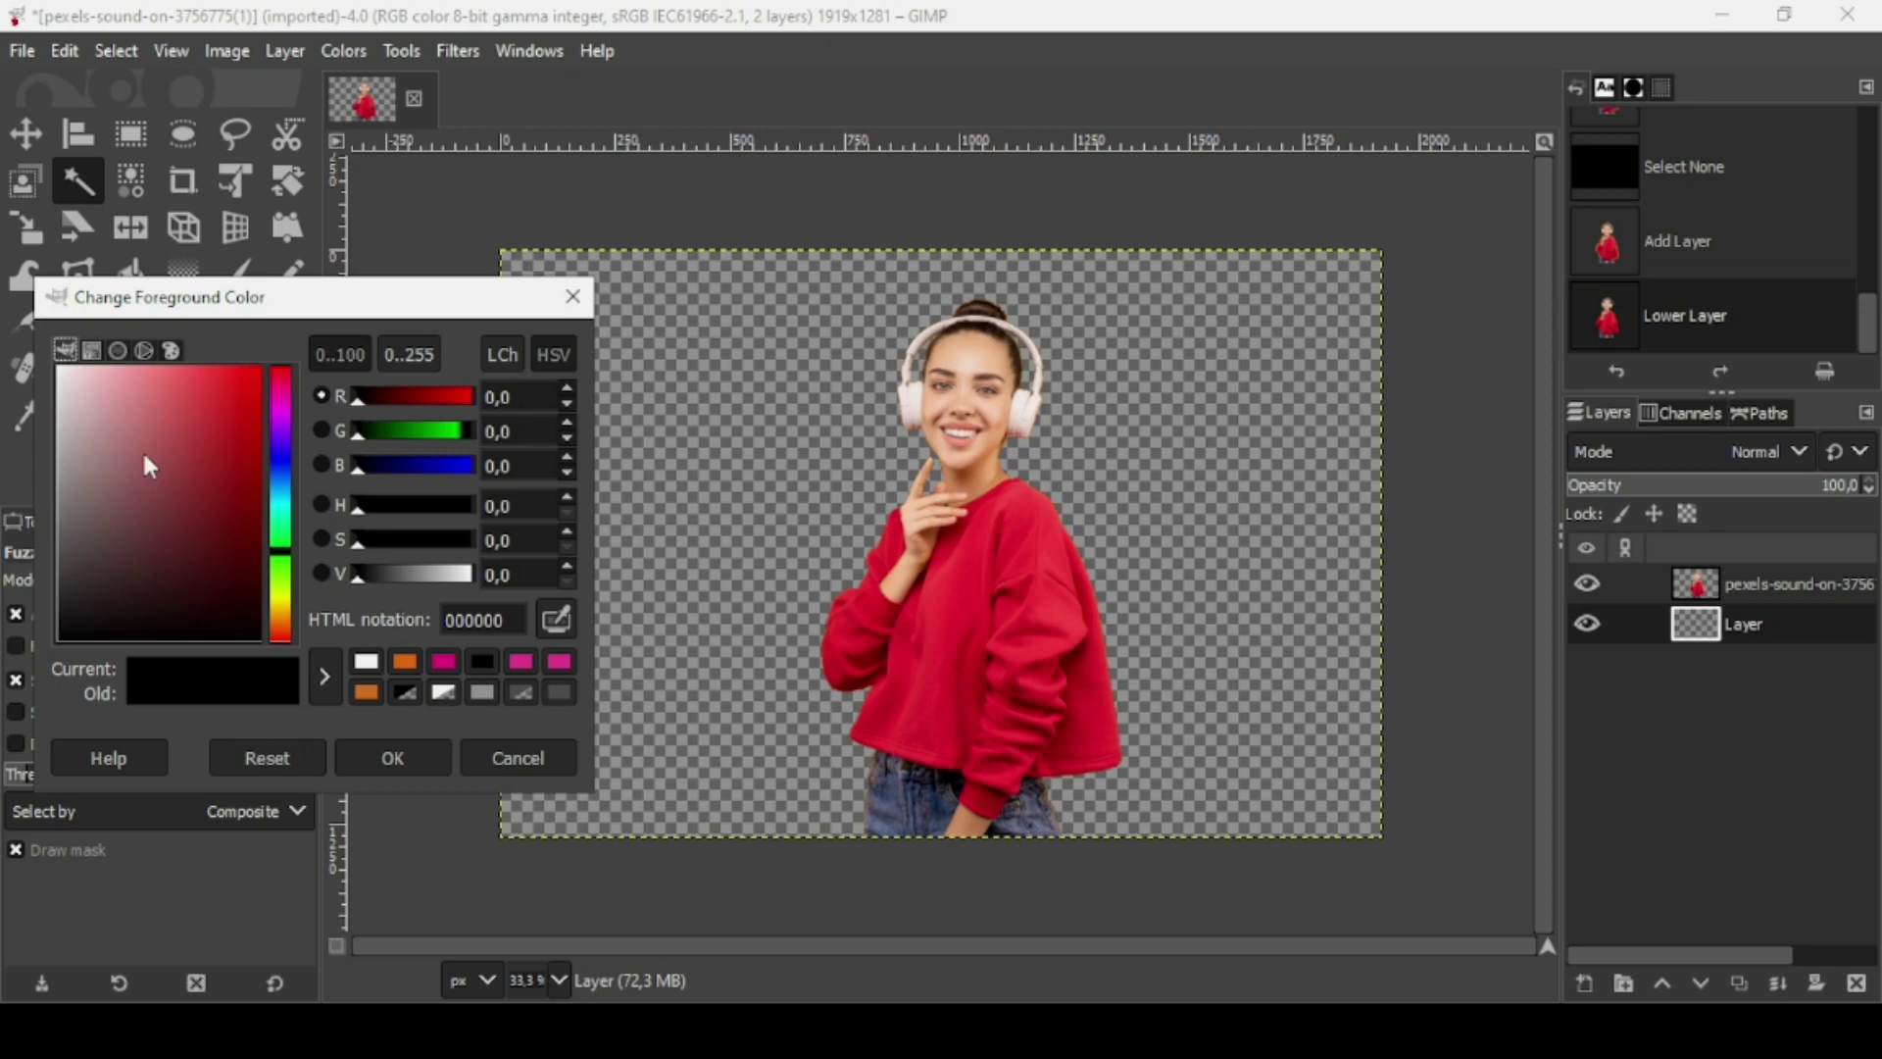
left_click(217, 375)
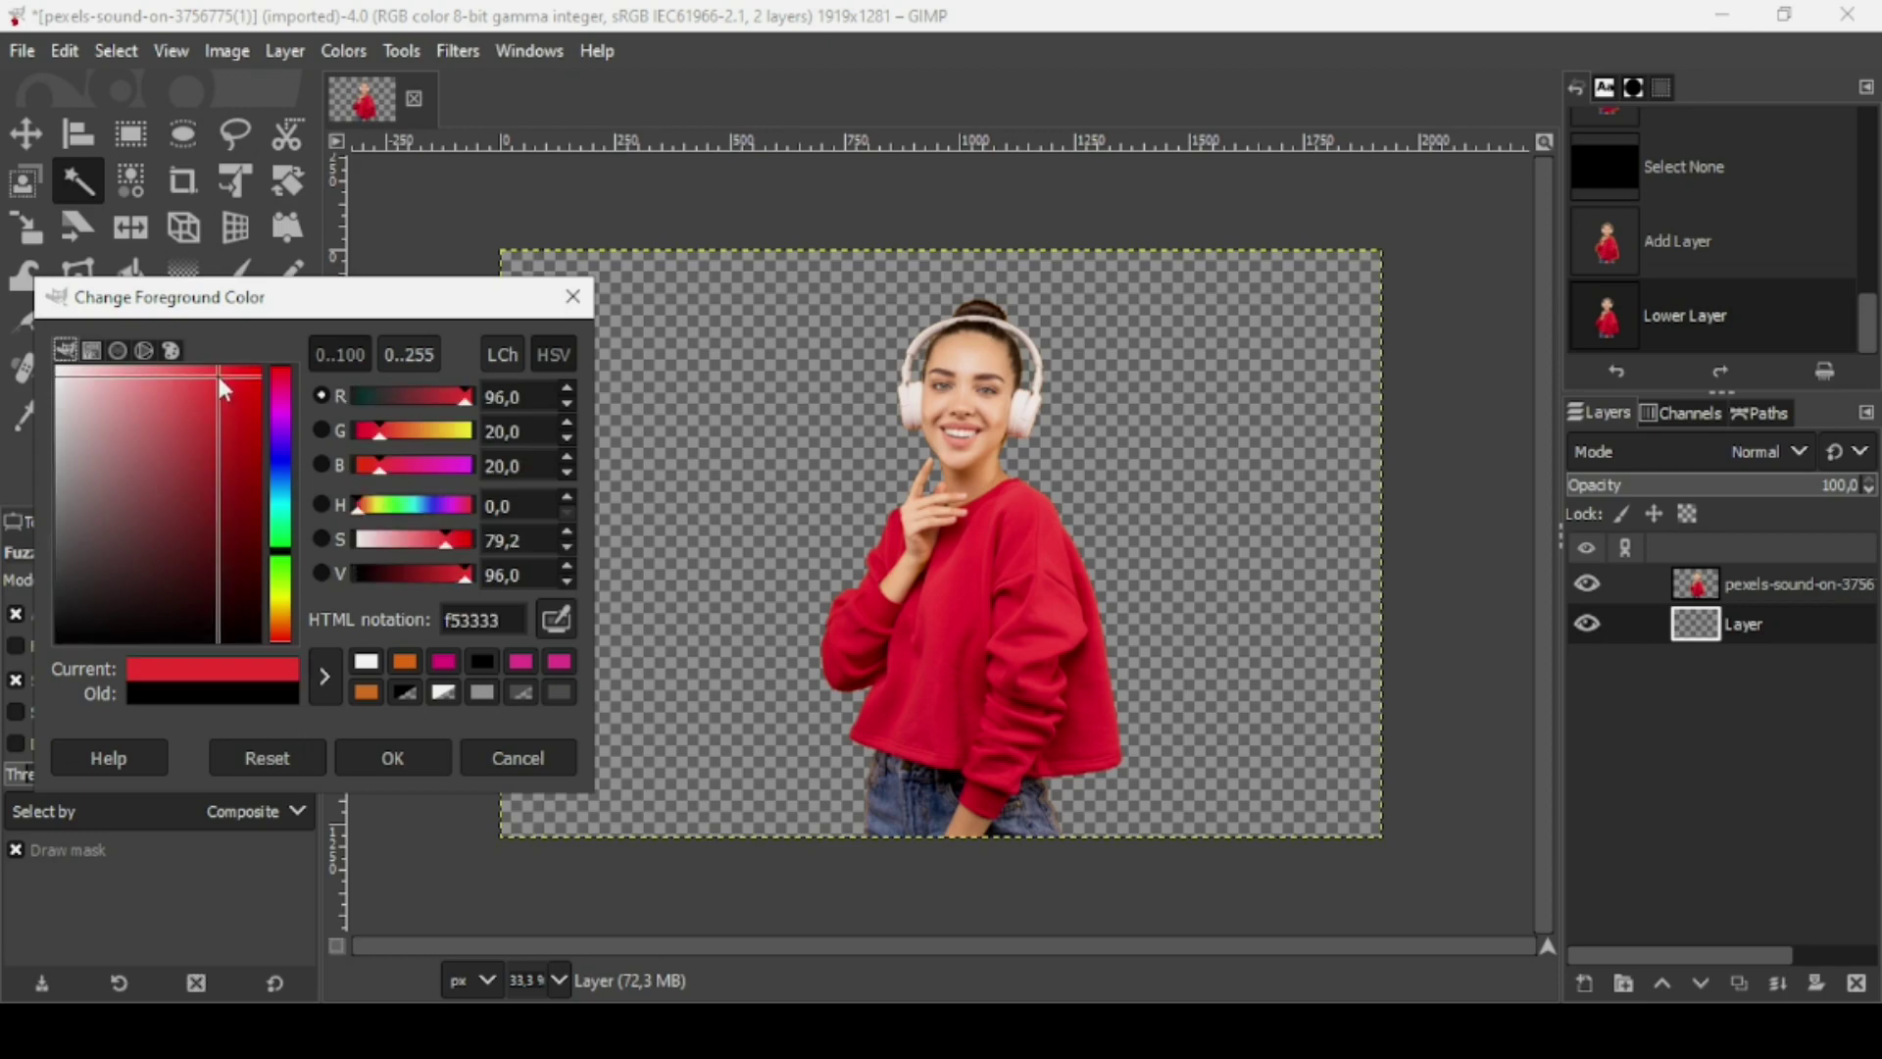
left_click(283, 623)
left_click_drag(285, 629, 285, 625)
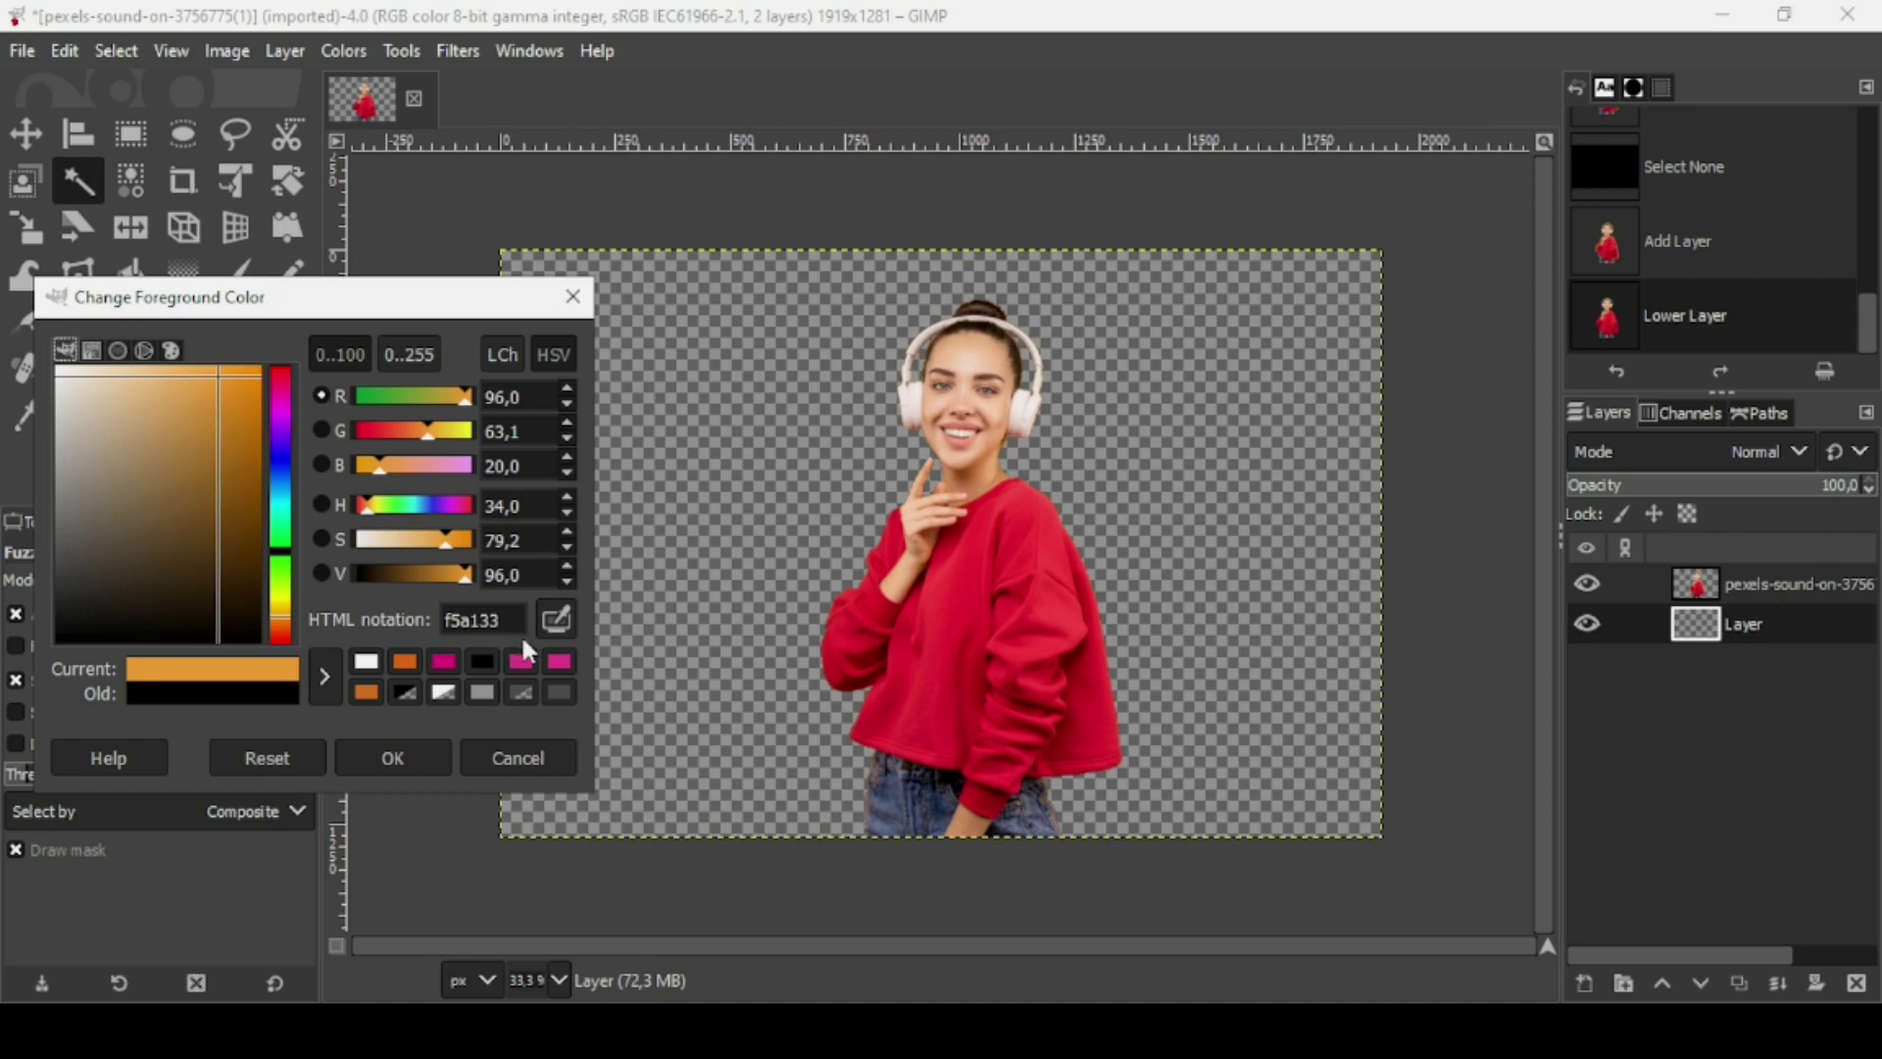
left_click(423, 760)
- Set the background colour to the darker orange eb7719
left_click(185, 484)
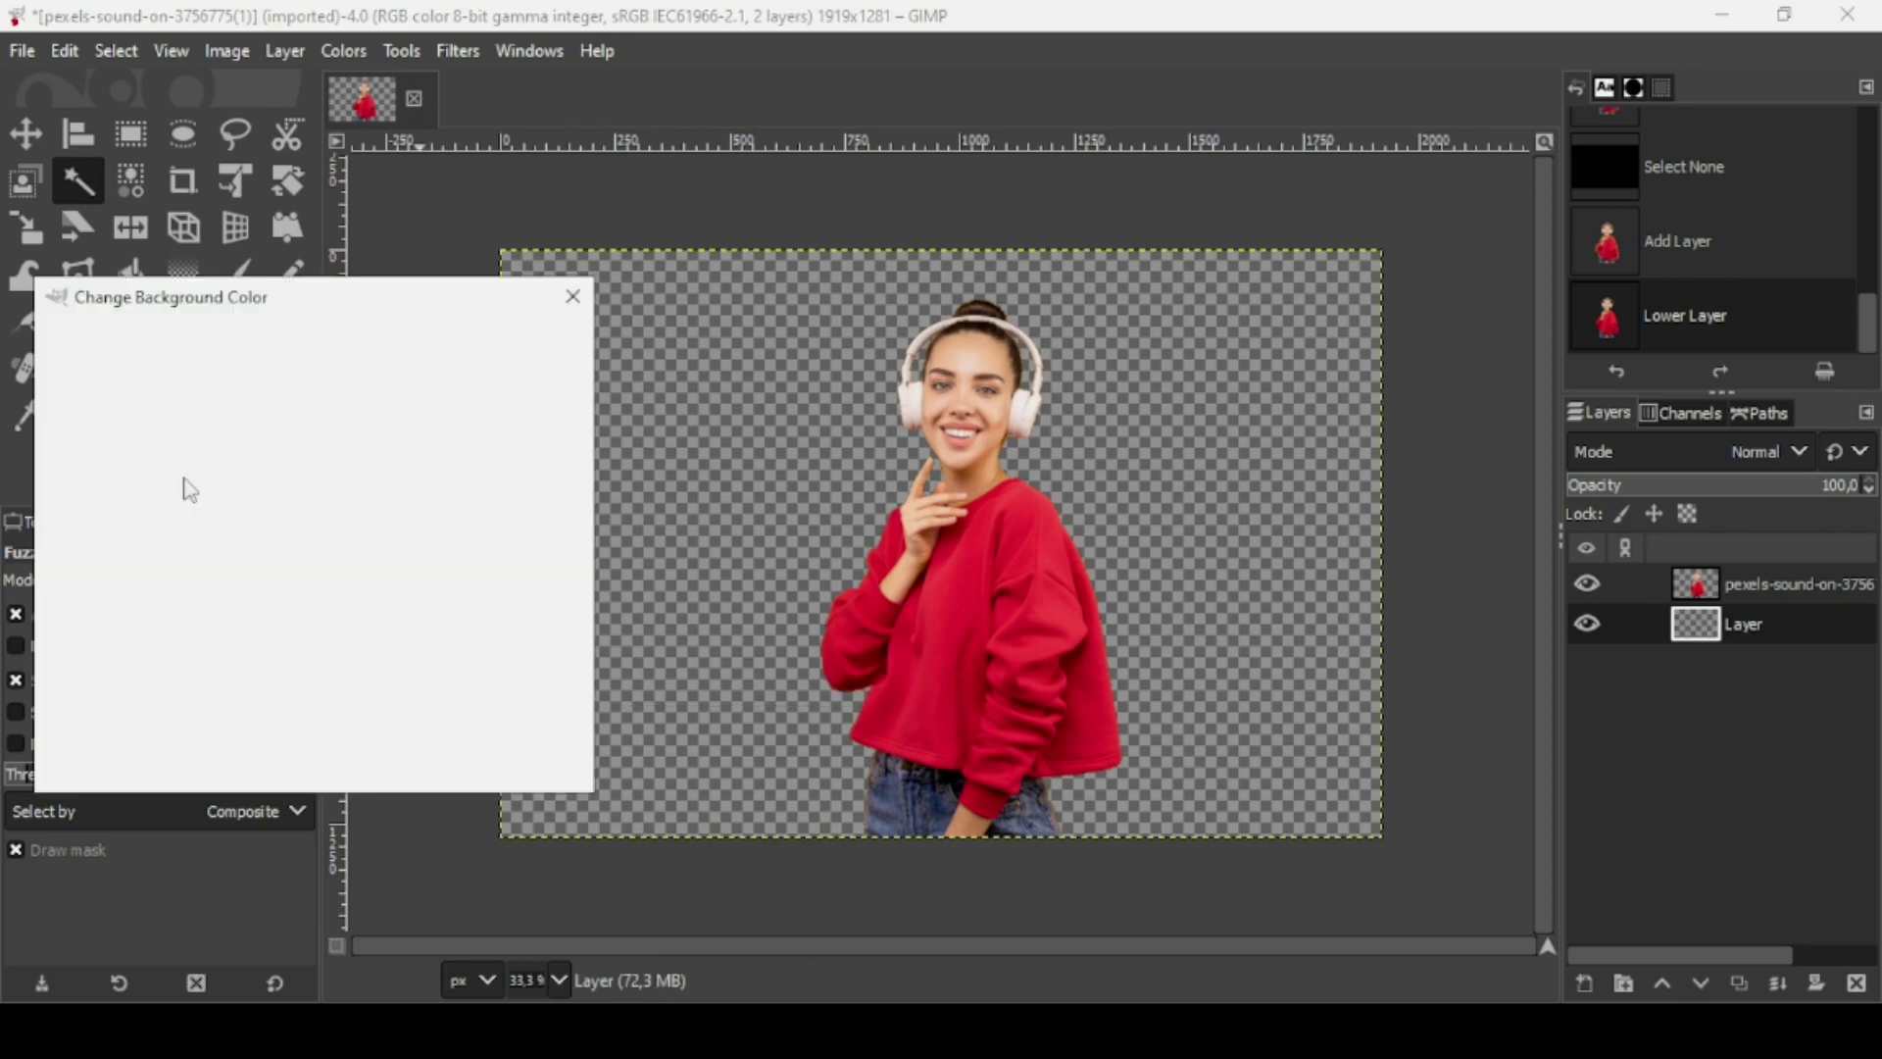
left_click(238, 388)
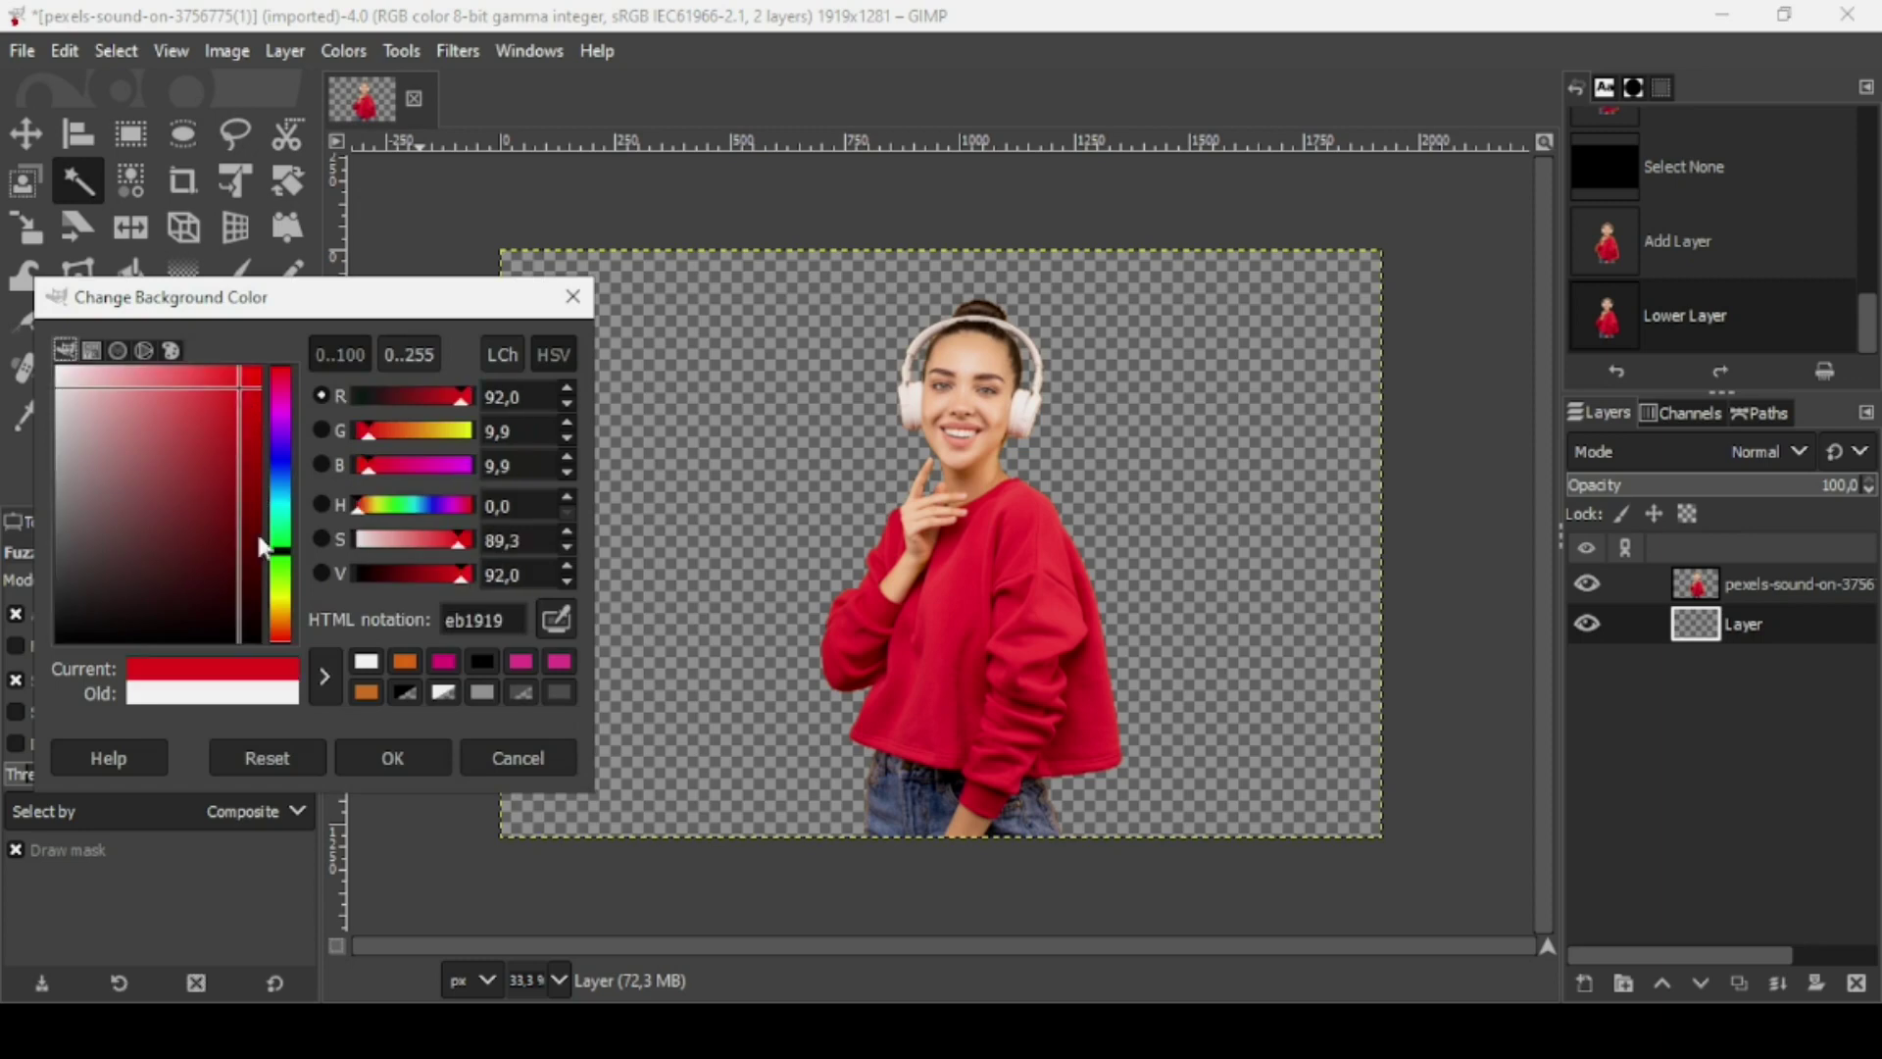
left_click(281, 620)
left_click_drag(281, 619, 280, 622)
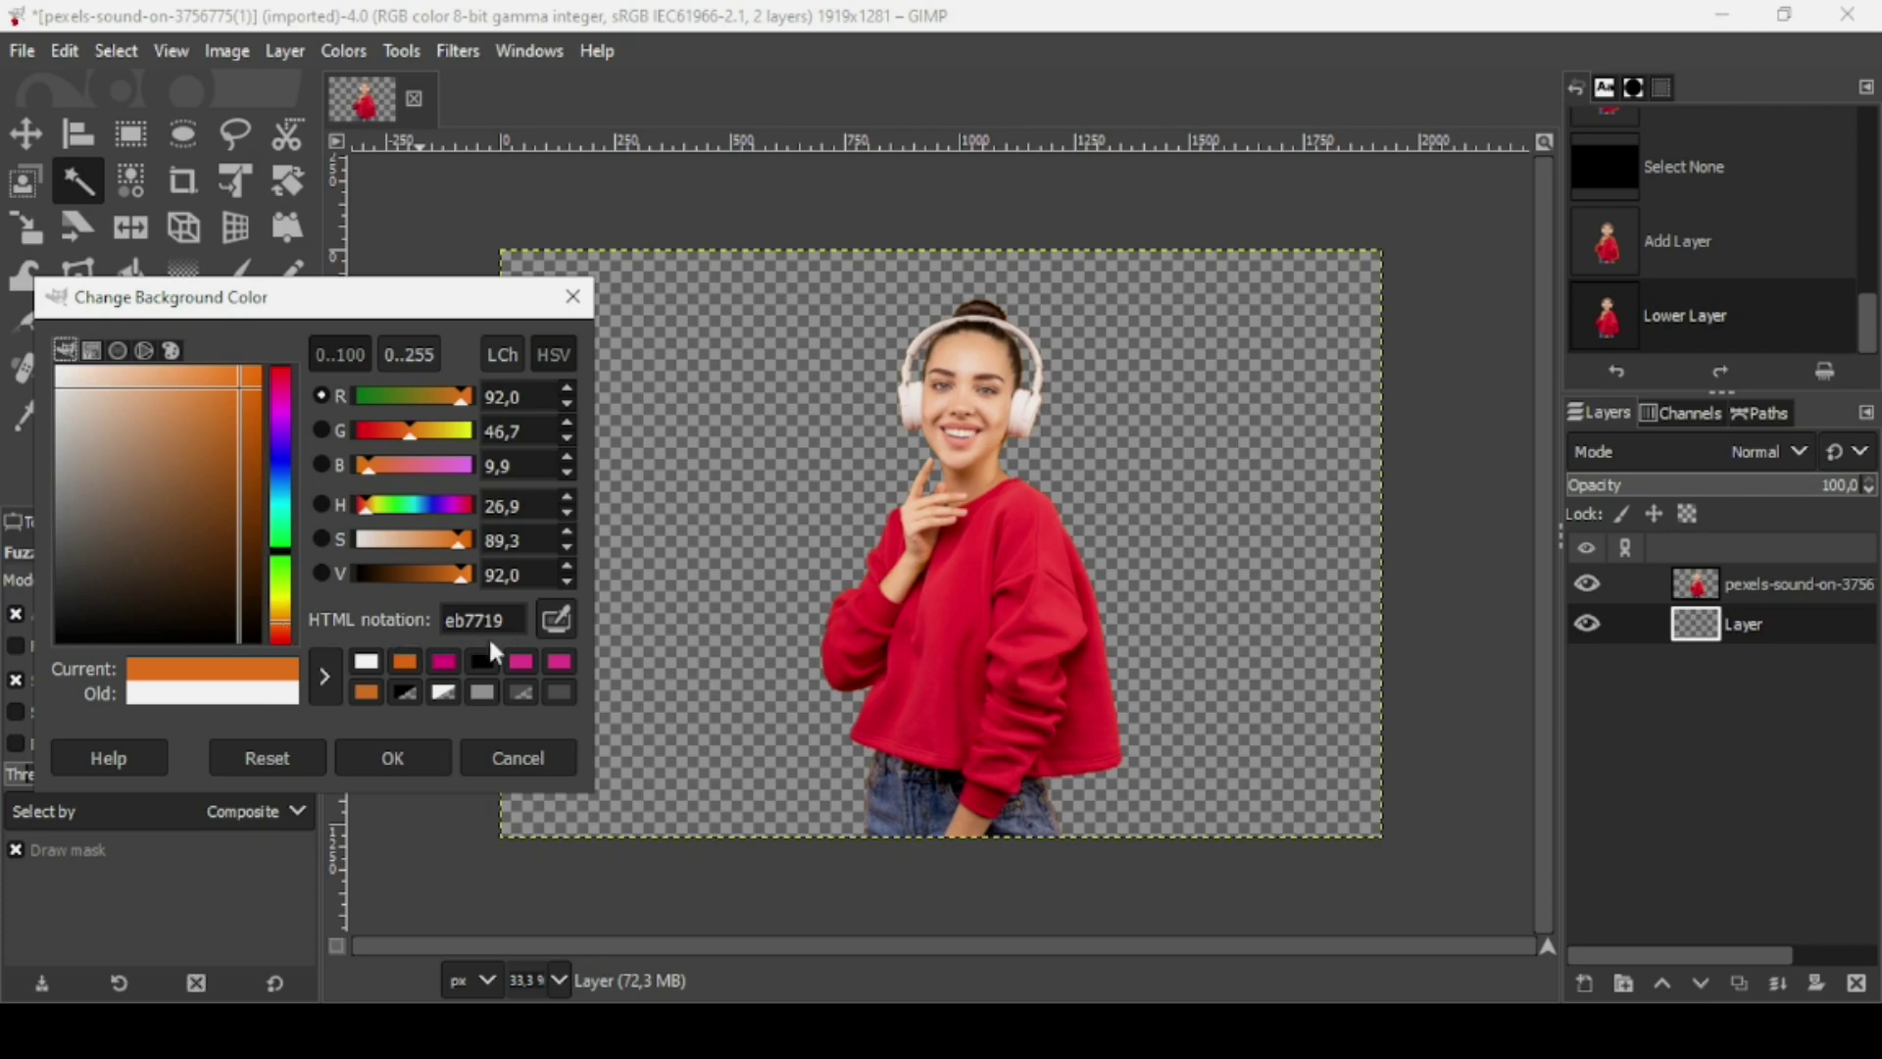
- Confirm the eb7719 background colour and drag a radial orange gradient across the new layer
left_click(410, 757)
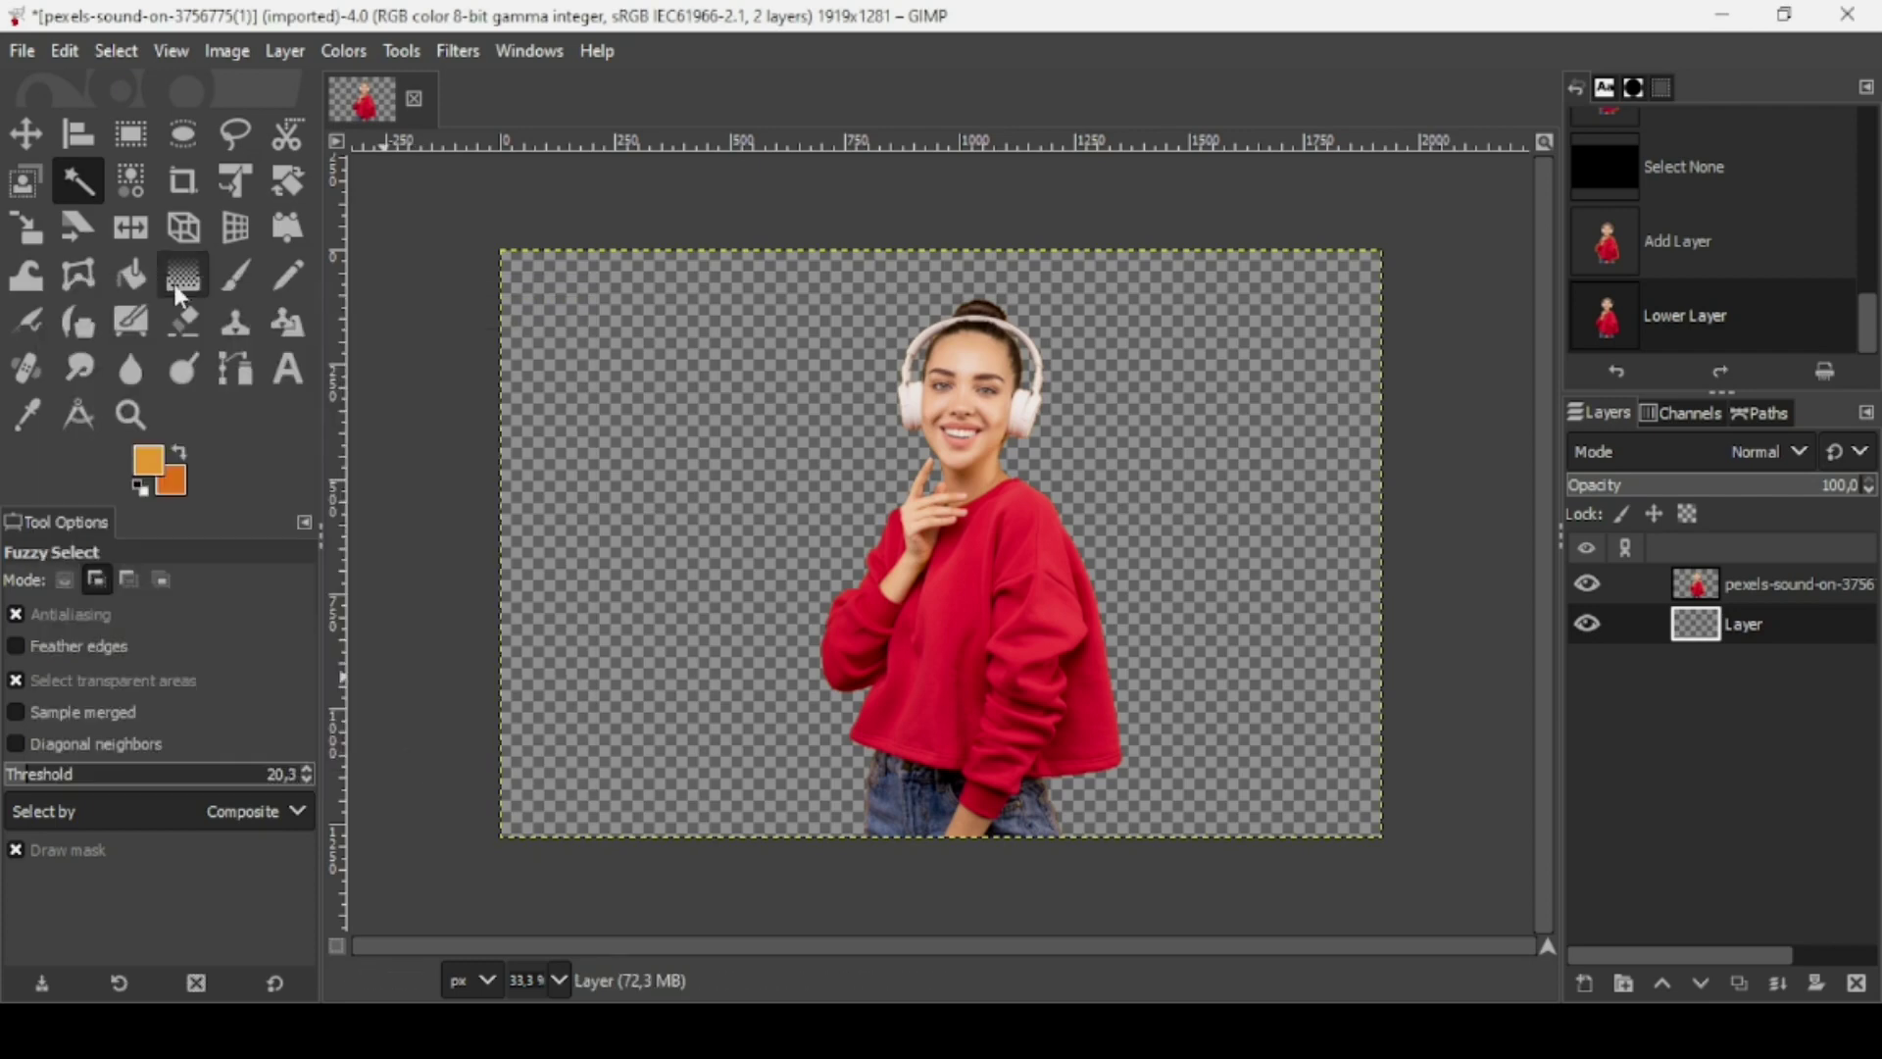
left_click(182, 282)
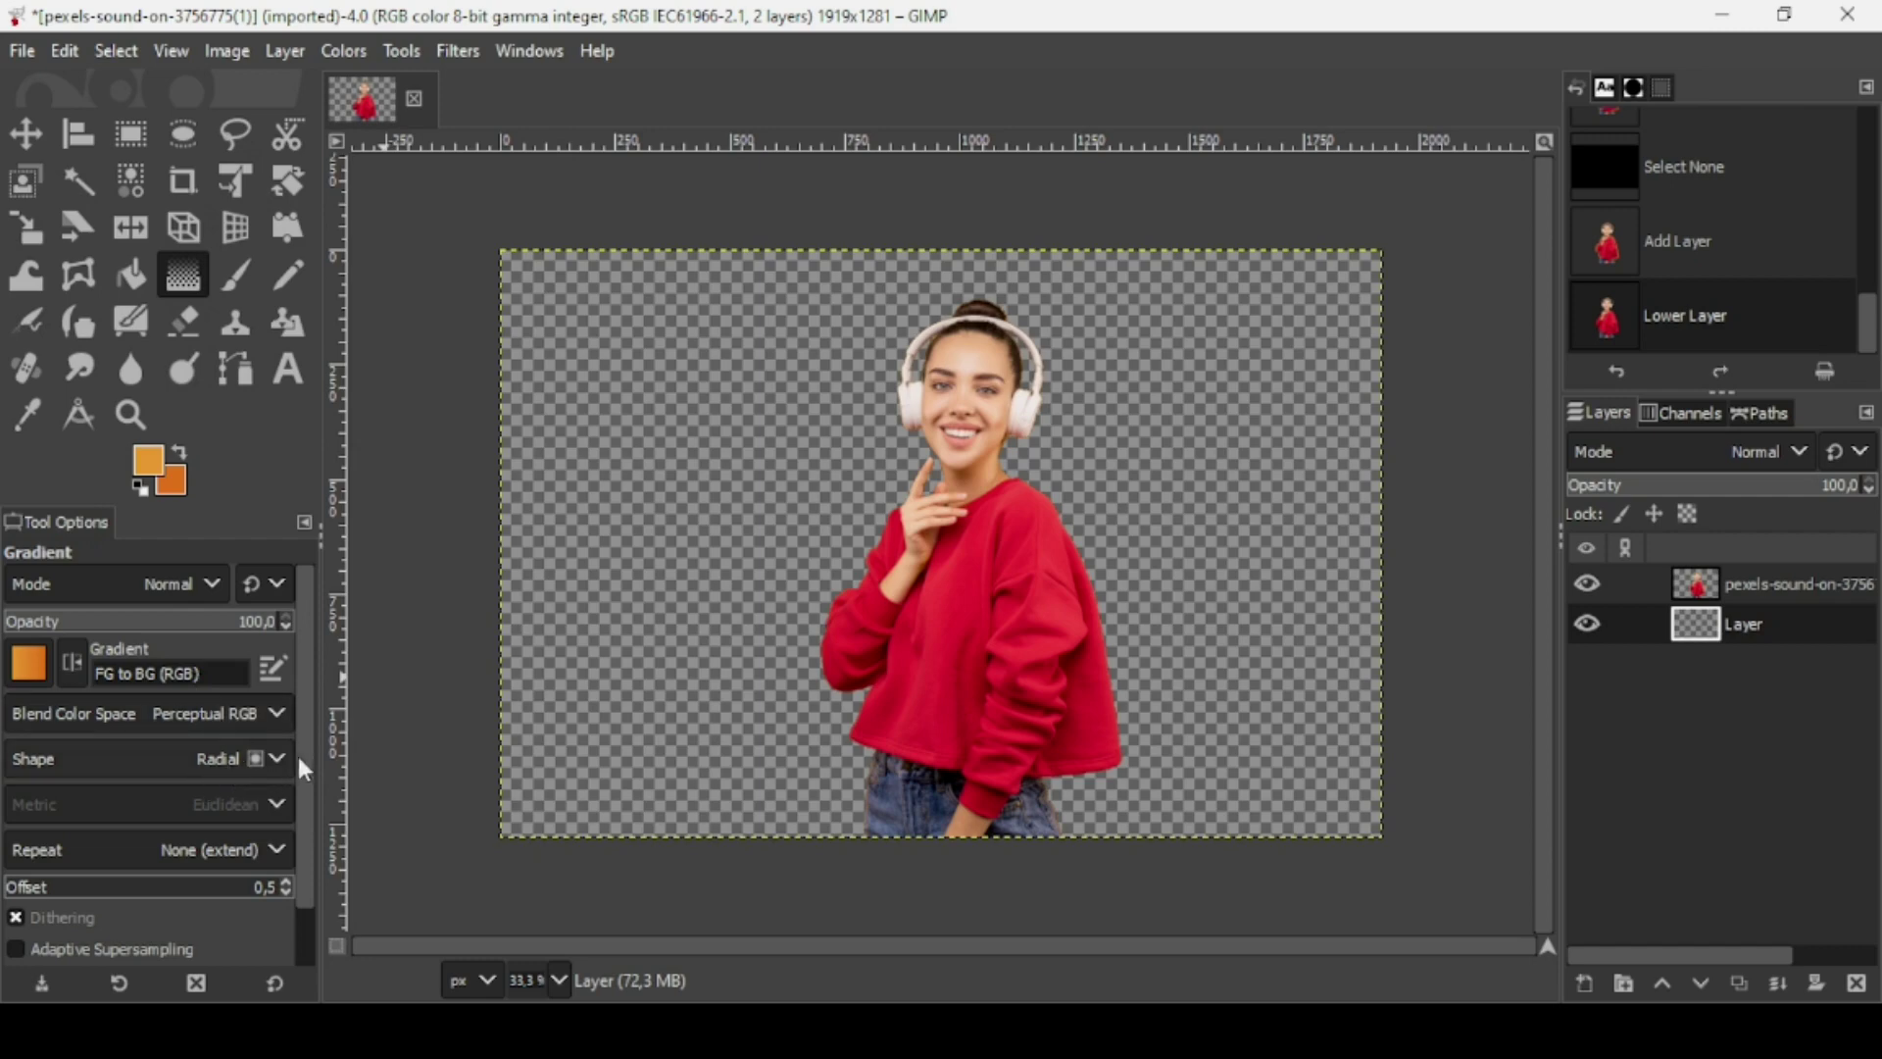
left_click_drag(298, 751, 308, 661)
left_click_drag(967, 533, 1394, 843)
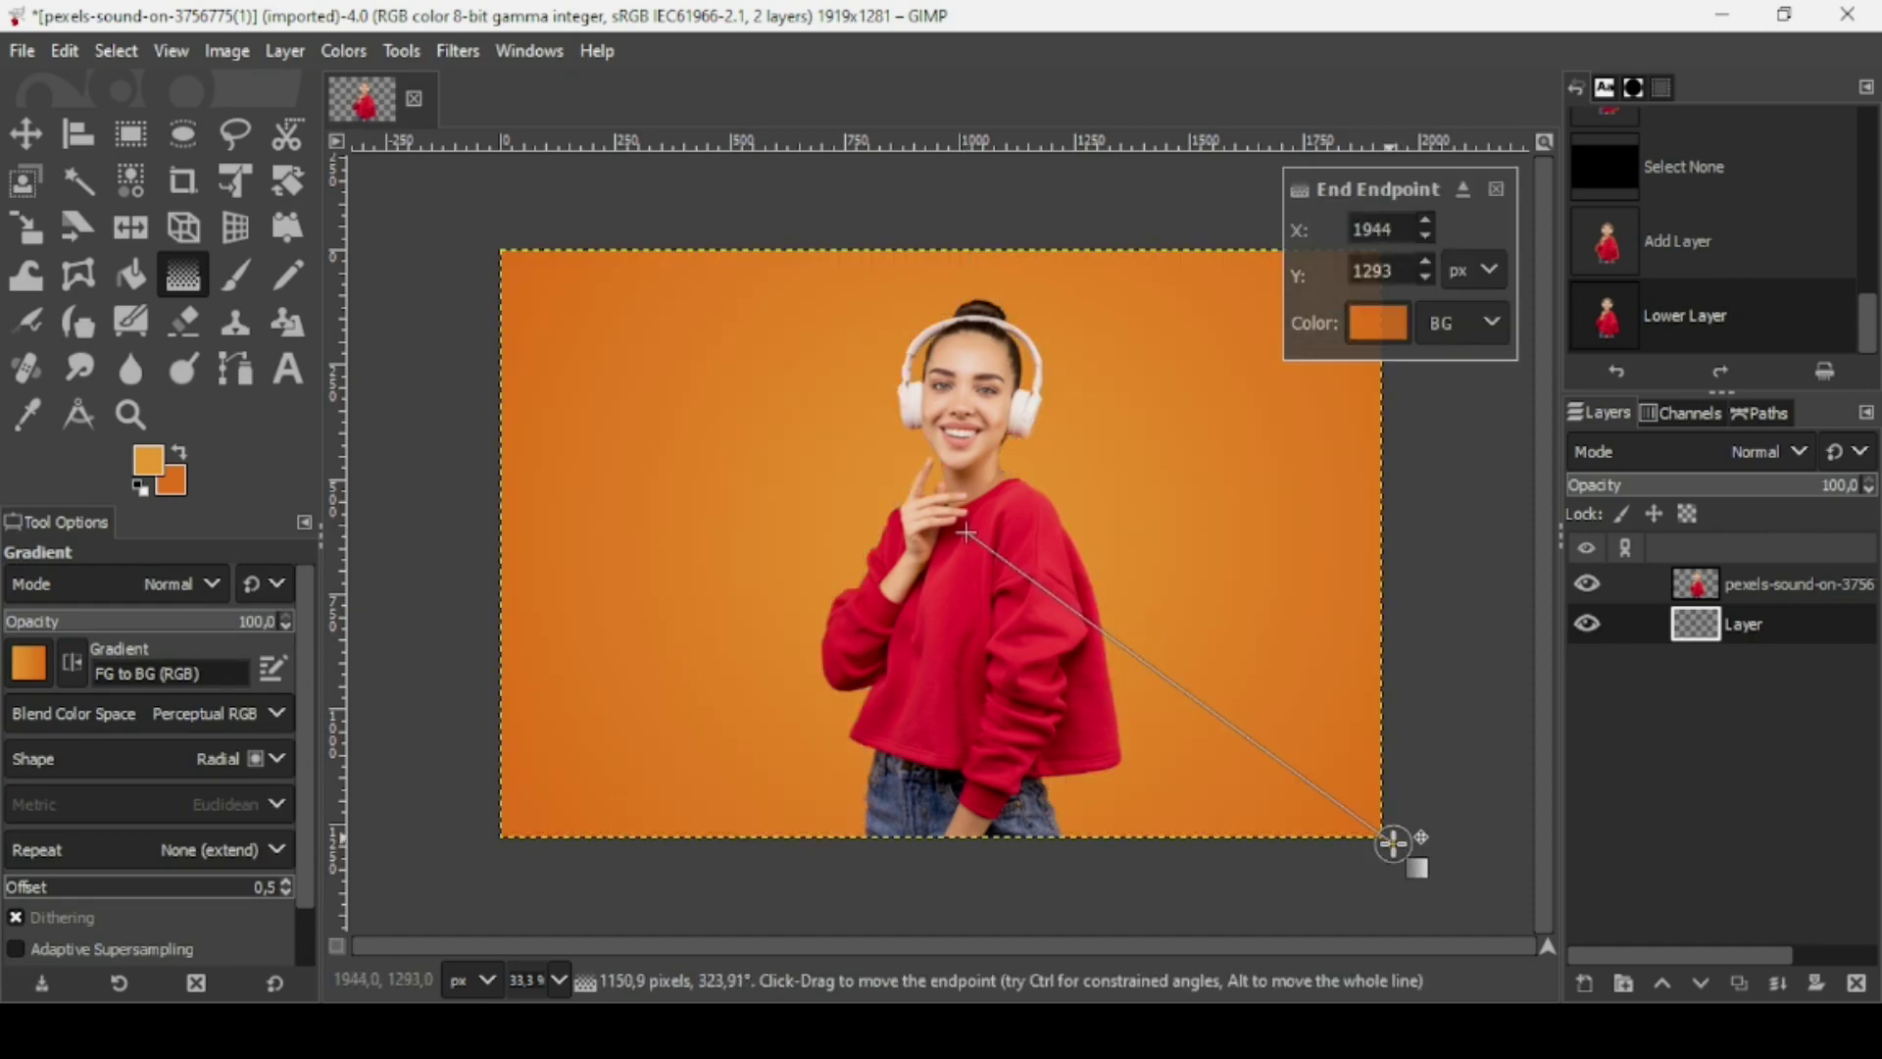
- Lighten the foreground to f5a740, commit the gradient, and make the photo layer active
left_click(151, 463)
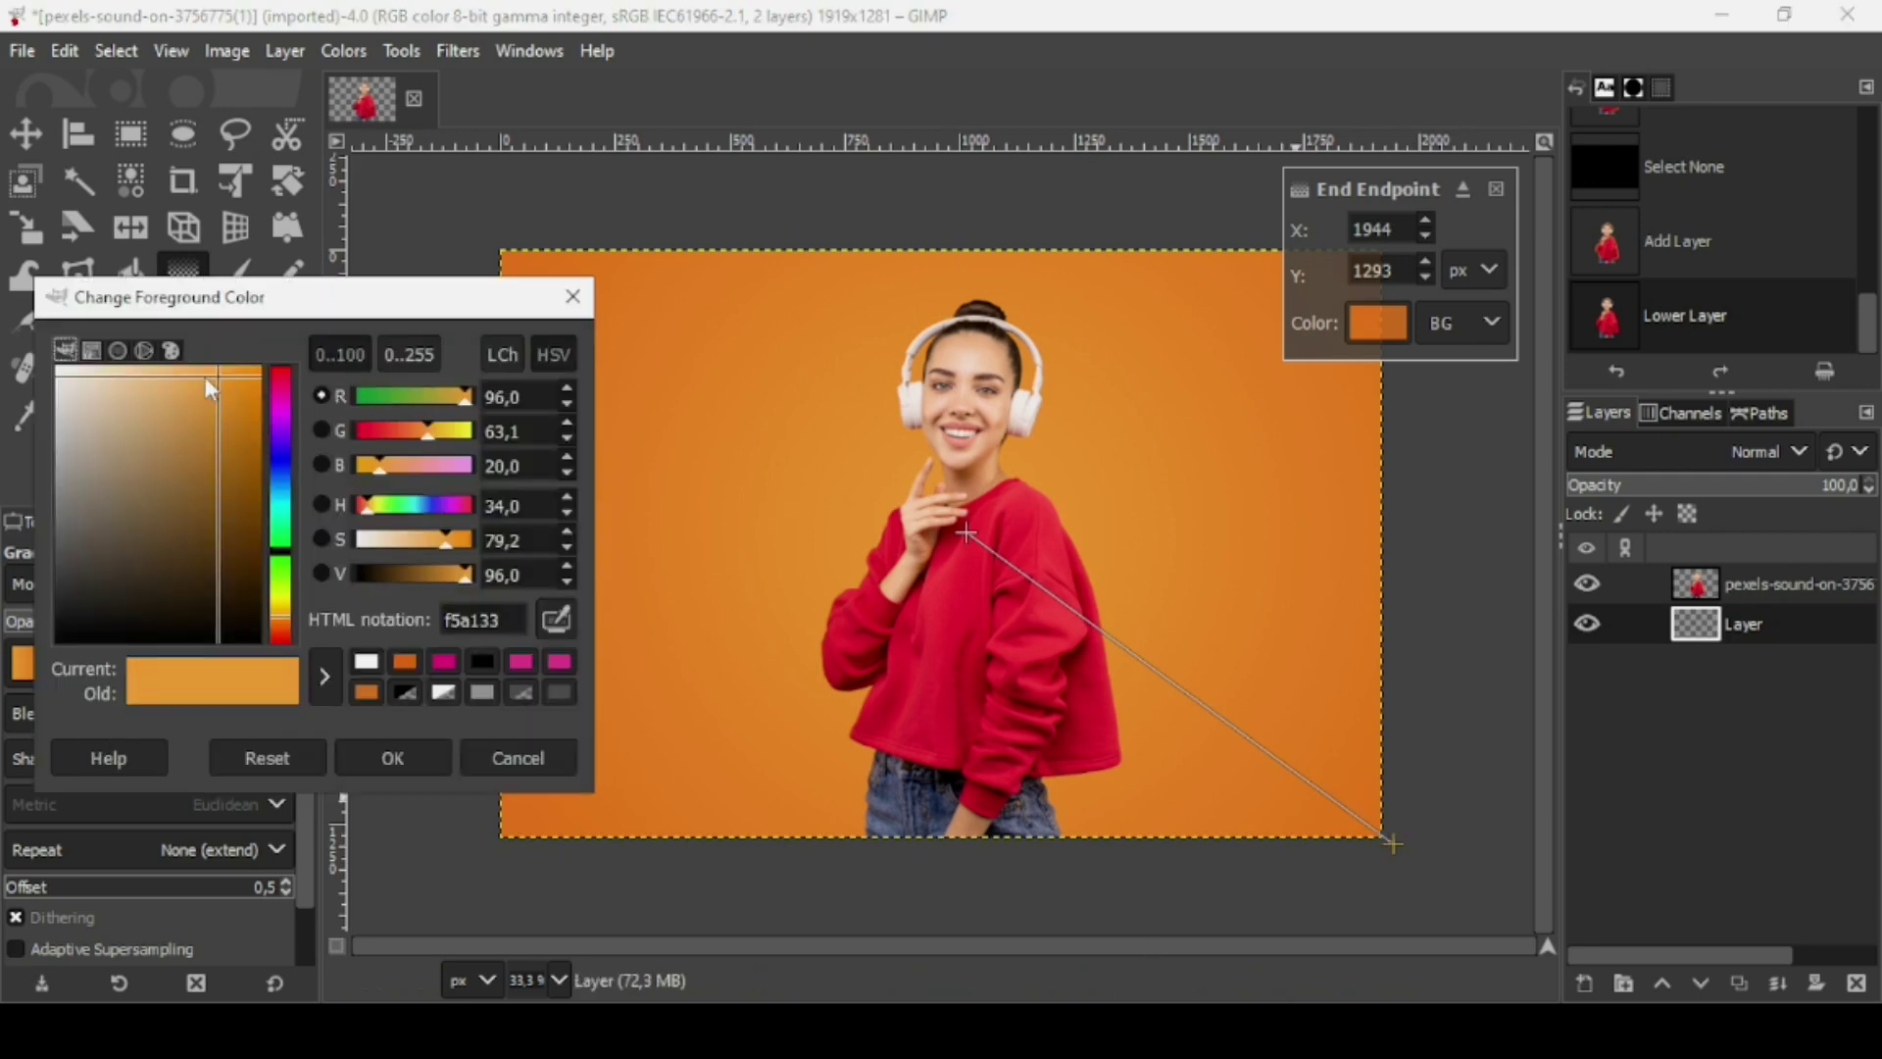
left_click(206, 380)
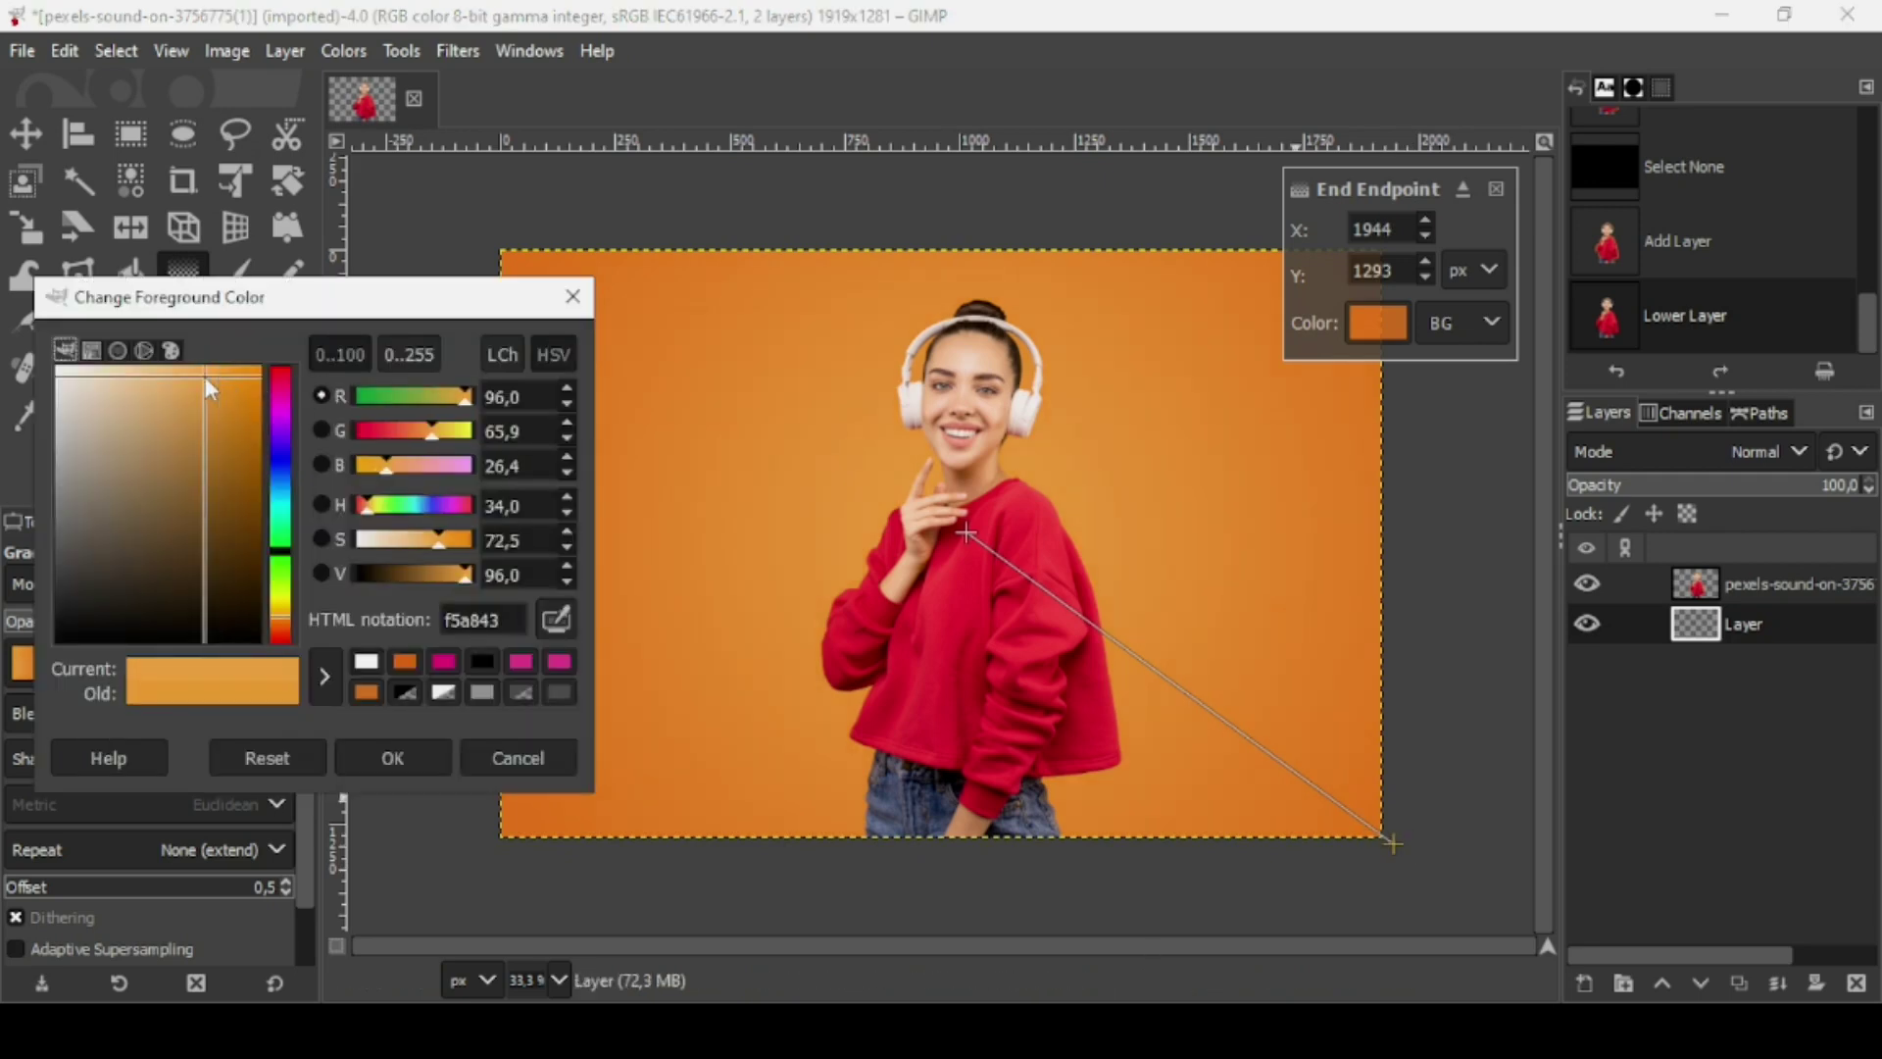
left_click(209, 379)
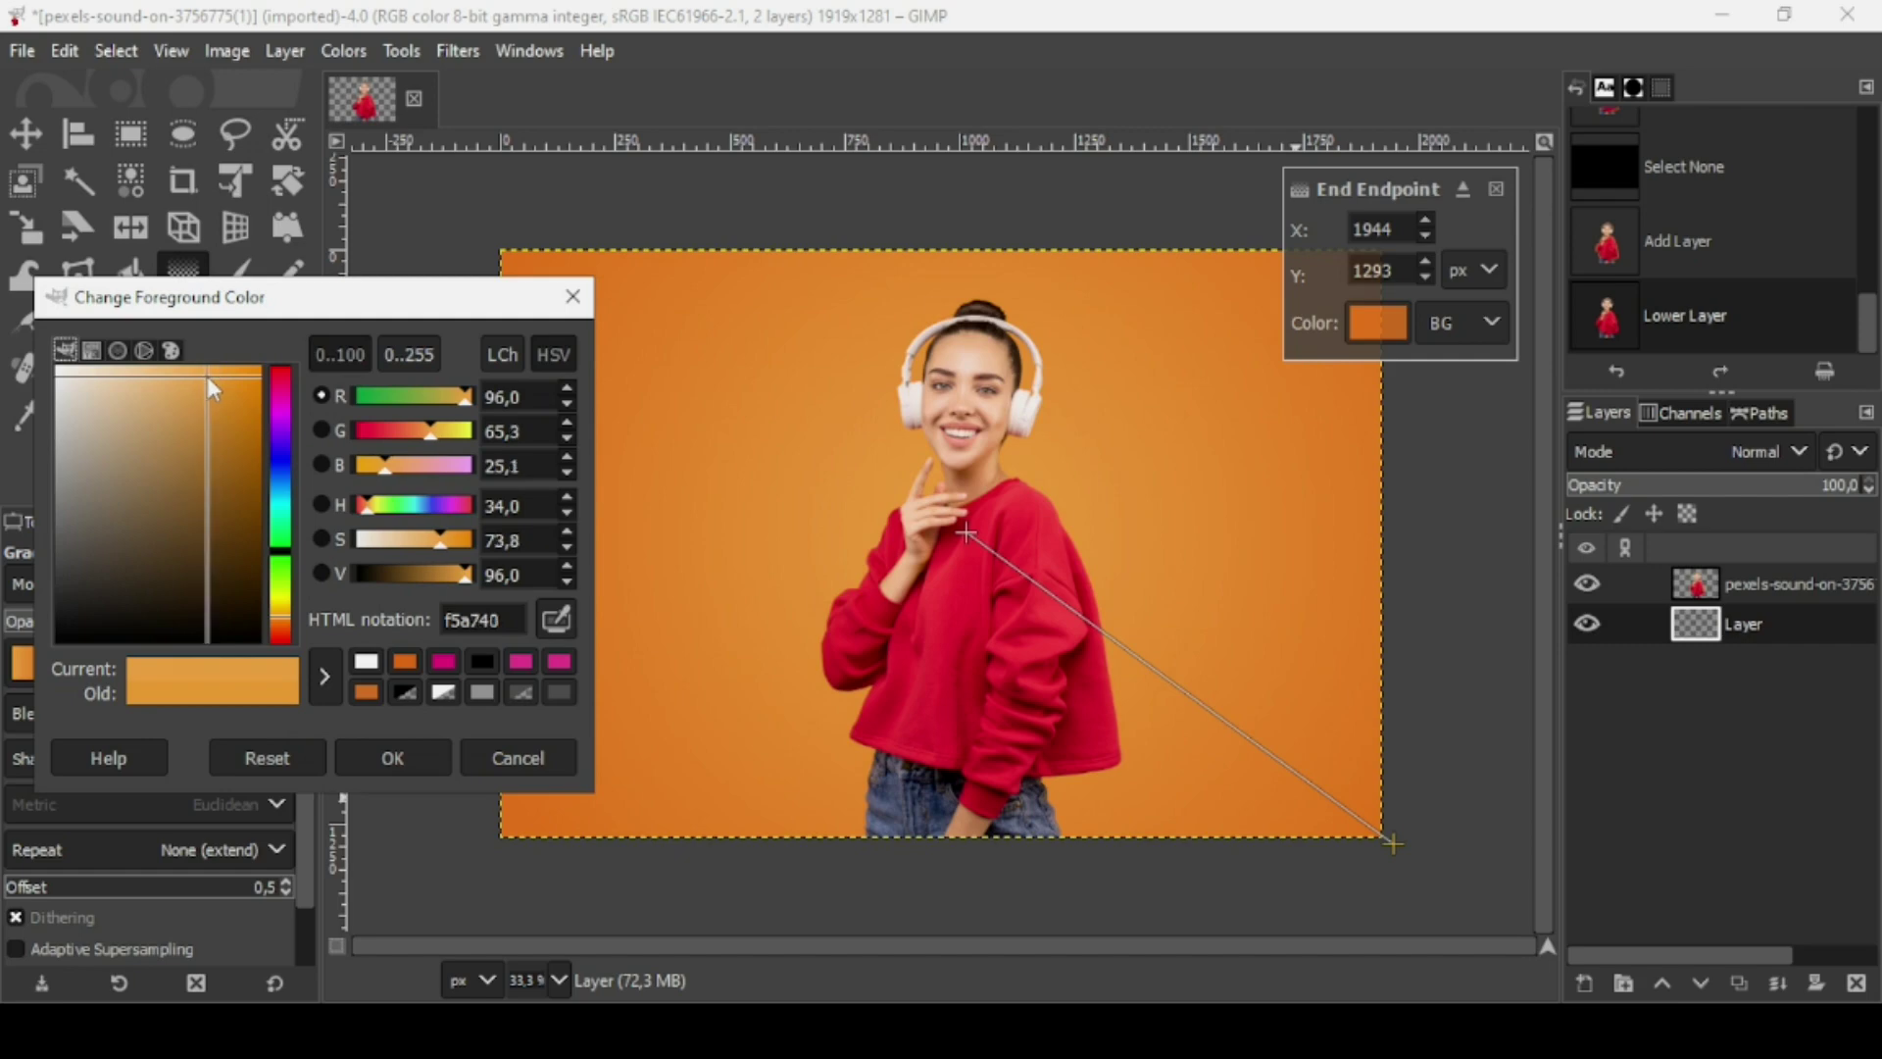
left_click(394, 760)
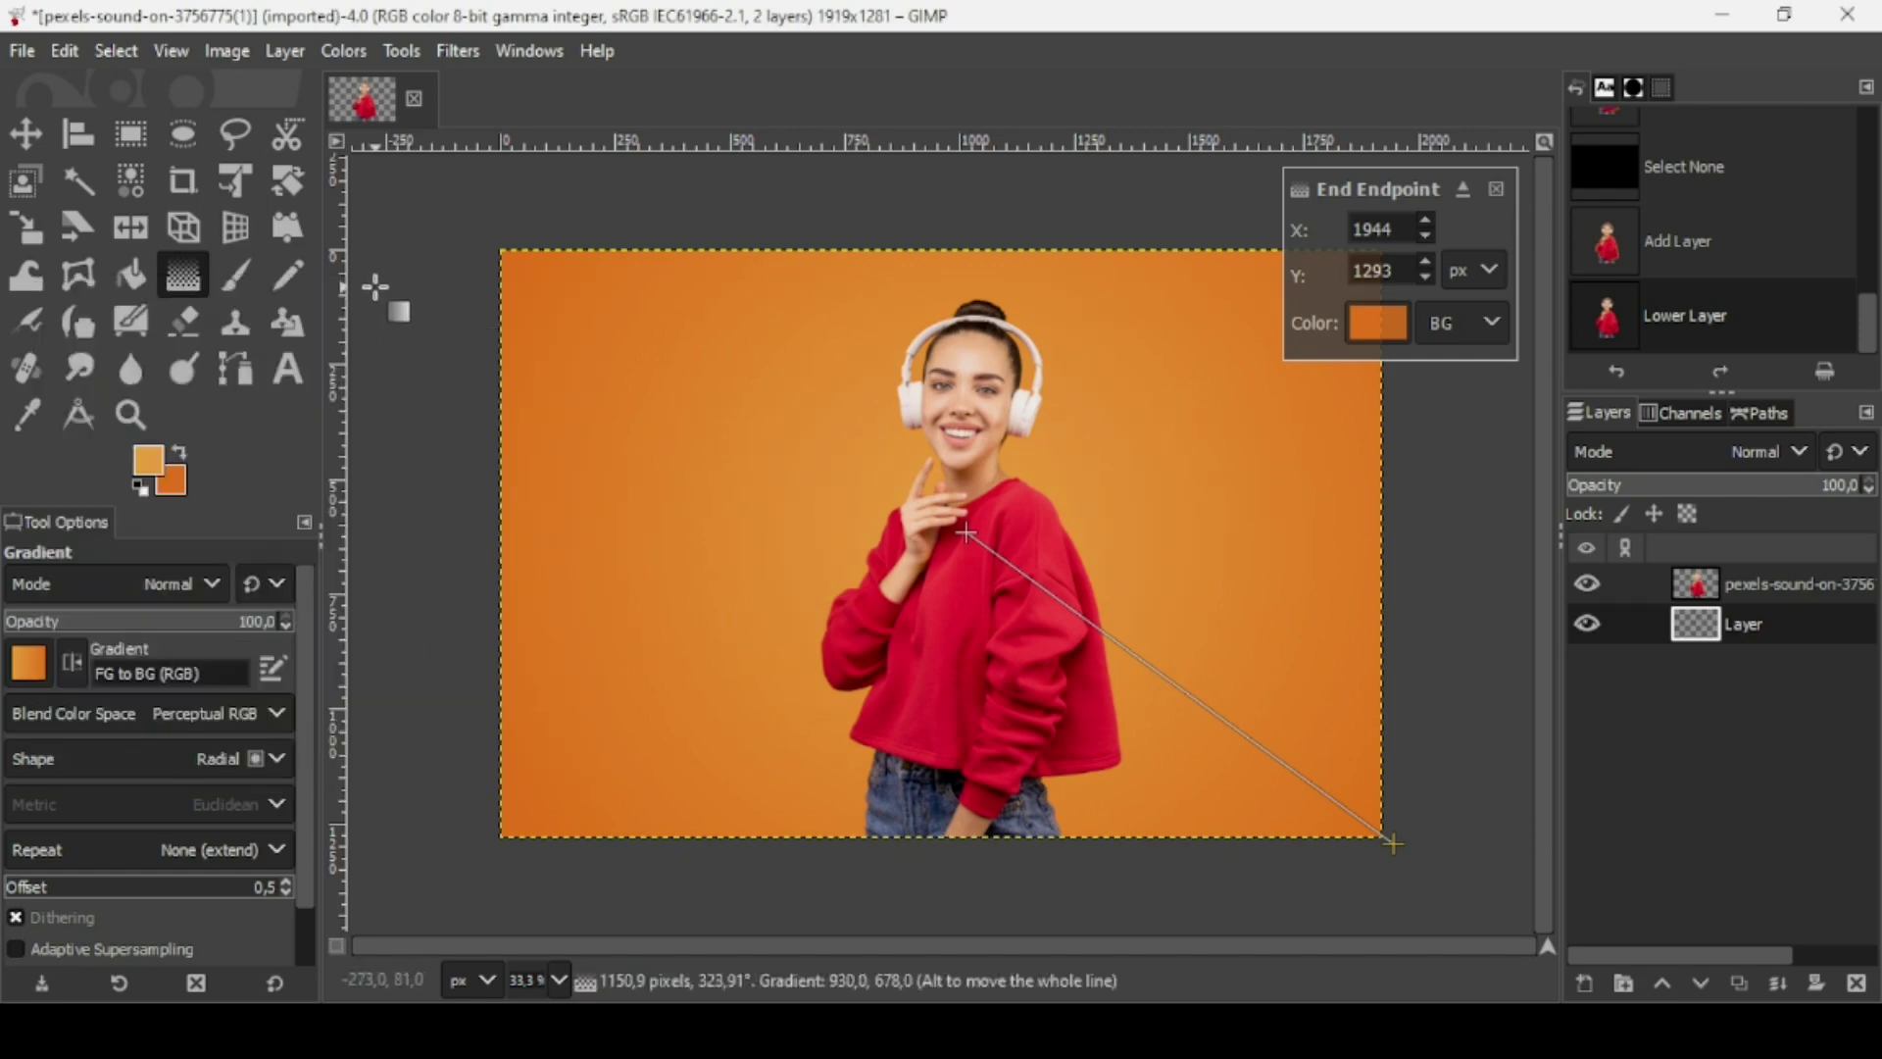
left_click(36, 127)
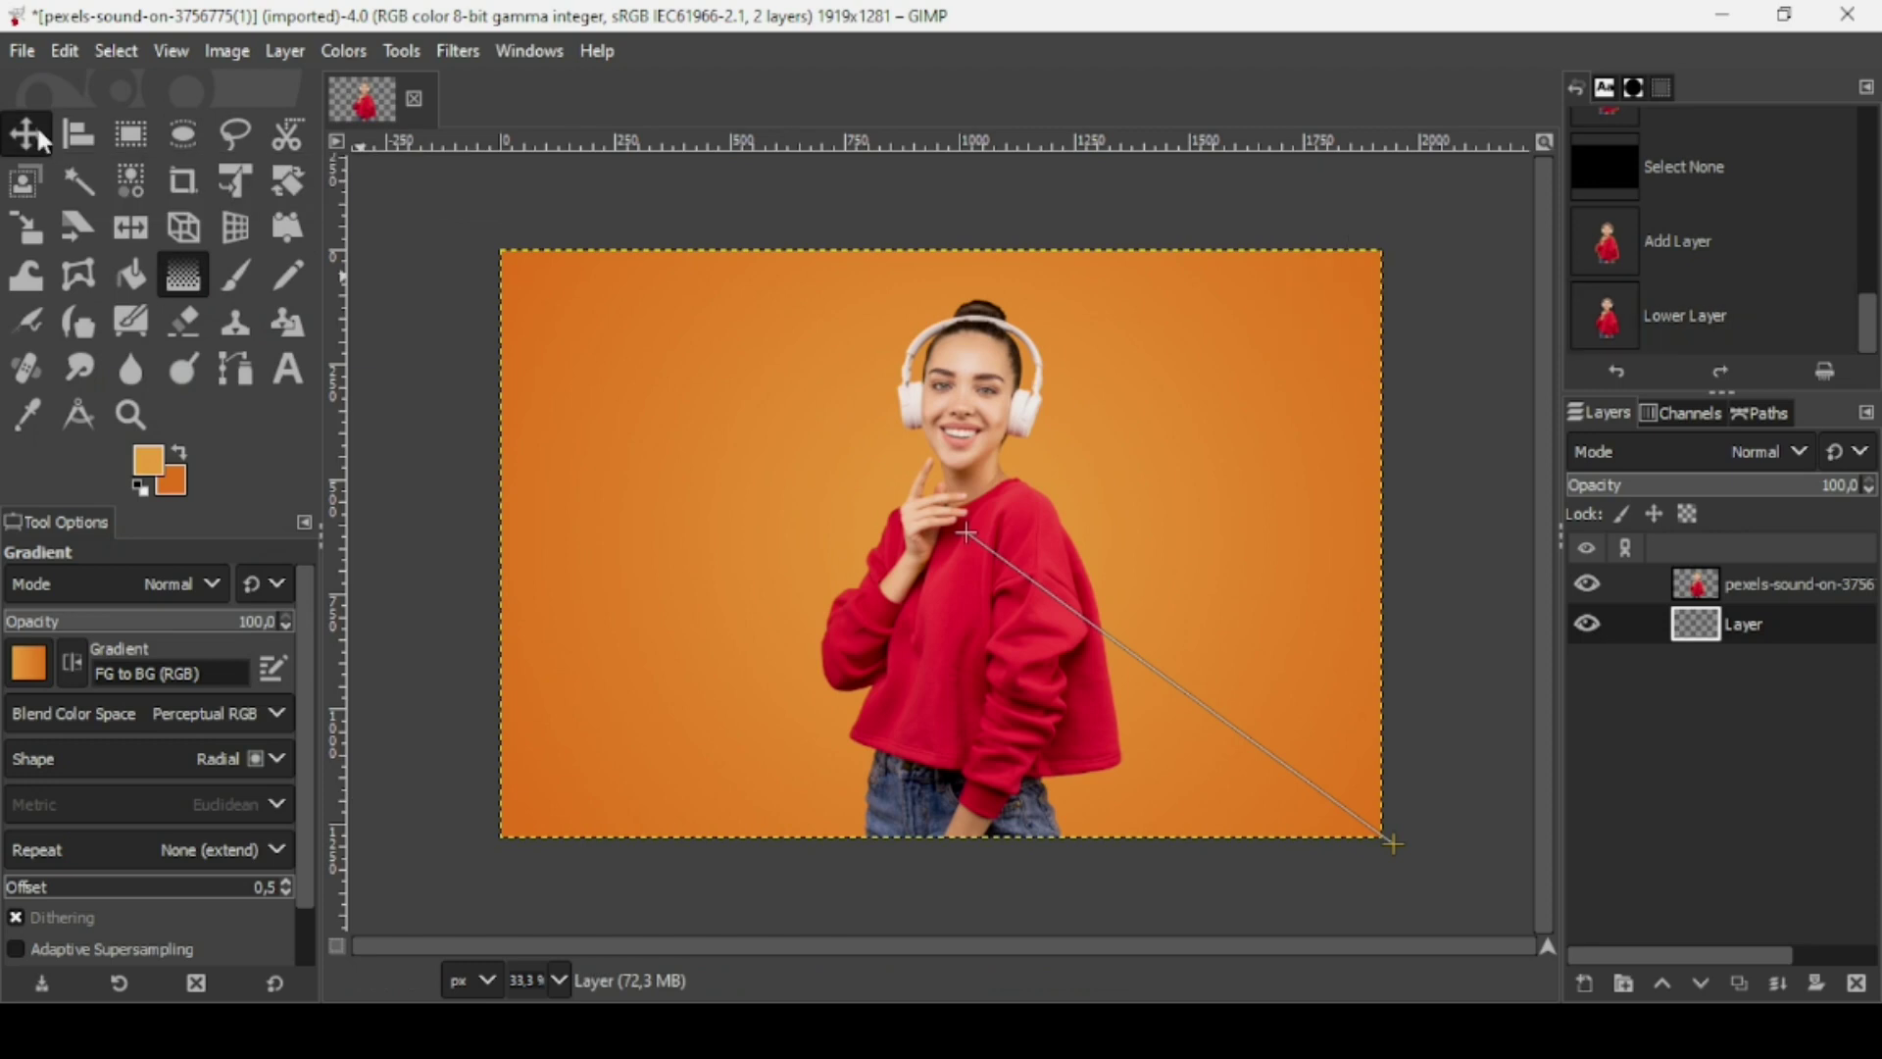
left_click(1711, 588)
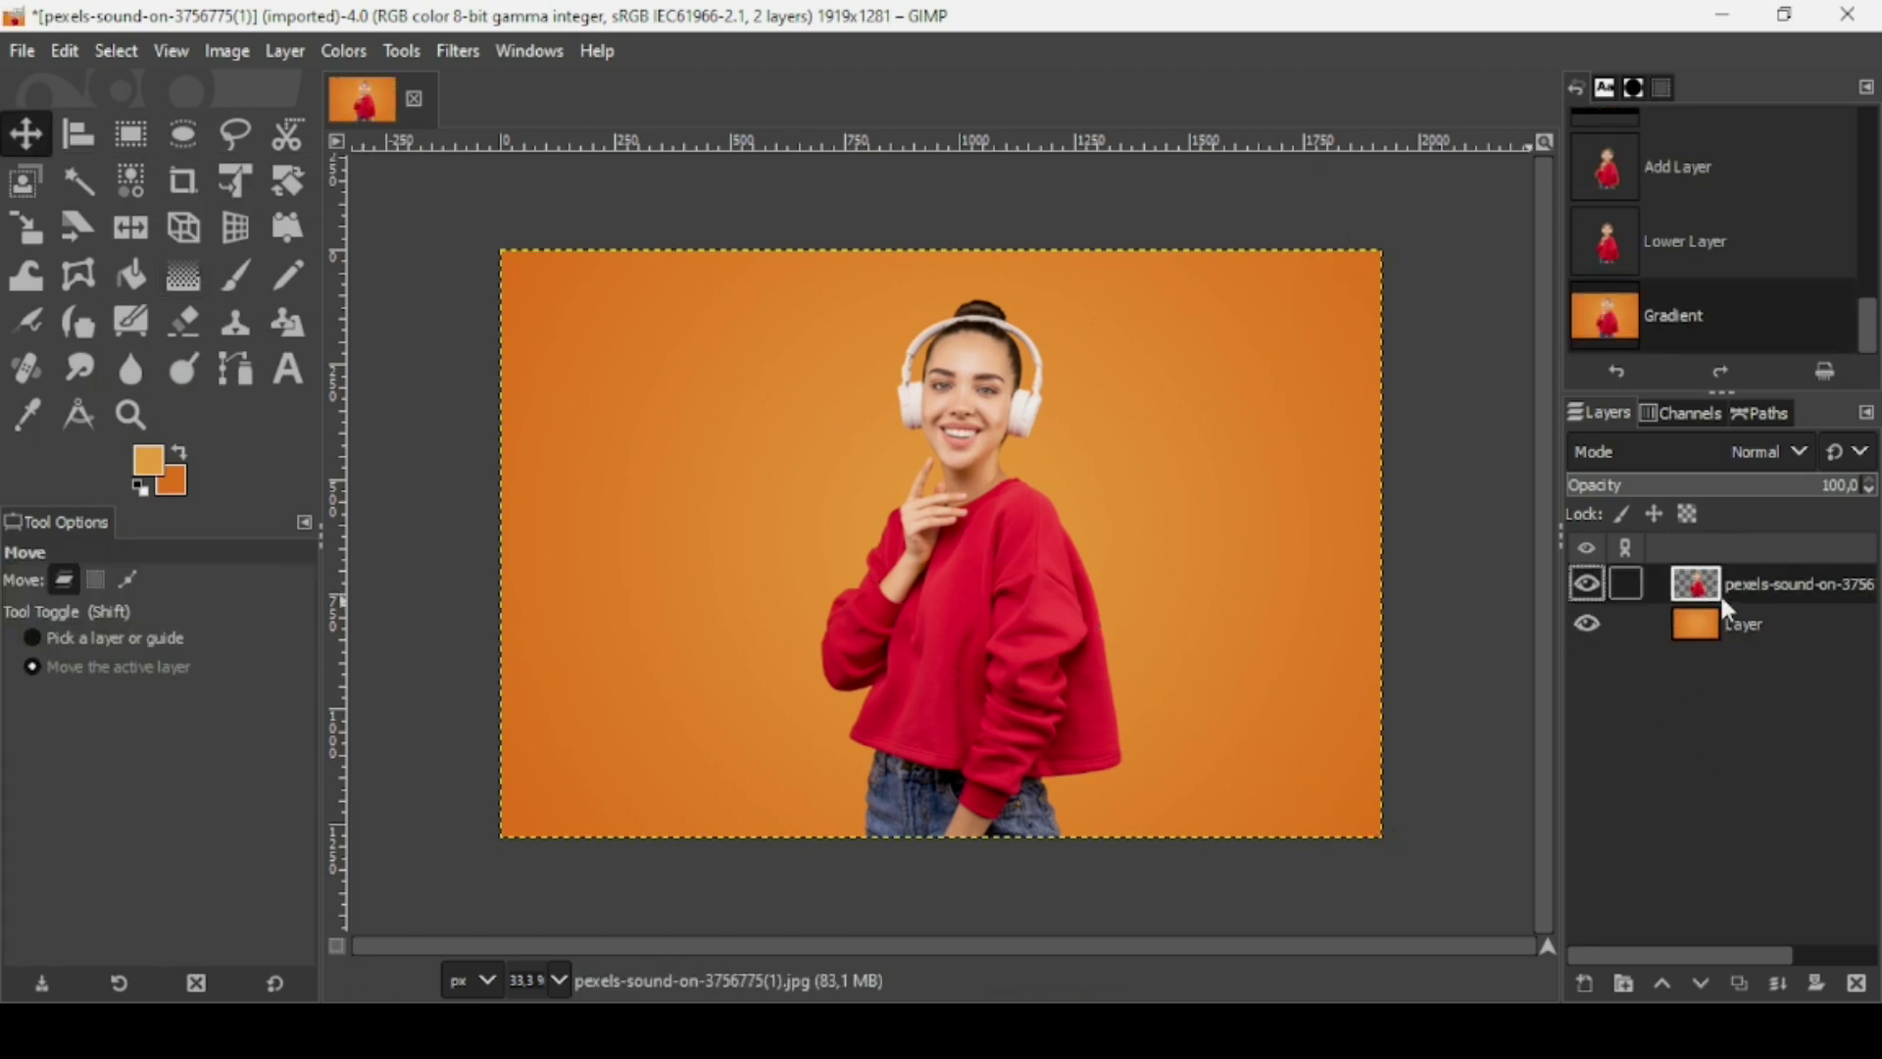
- Duplicate the photo layer and run Edge-Detect Edge on it, trying amounts around 2.4–3.6
left_click(1741, 983)
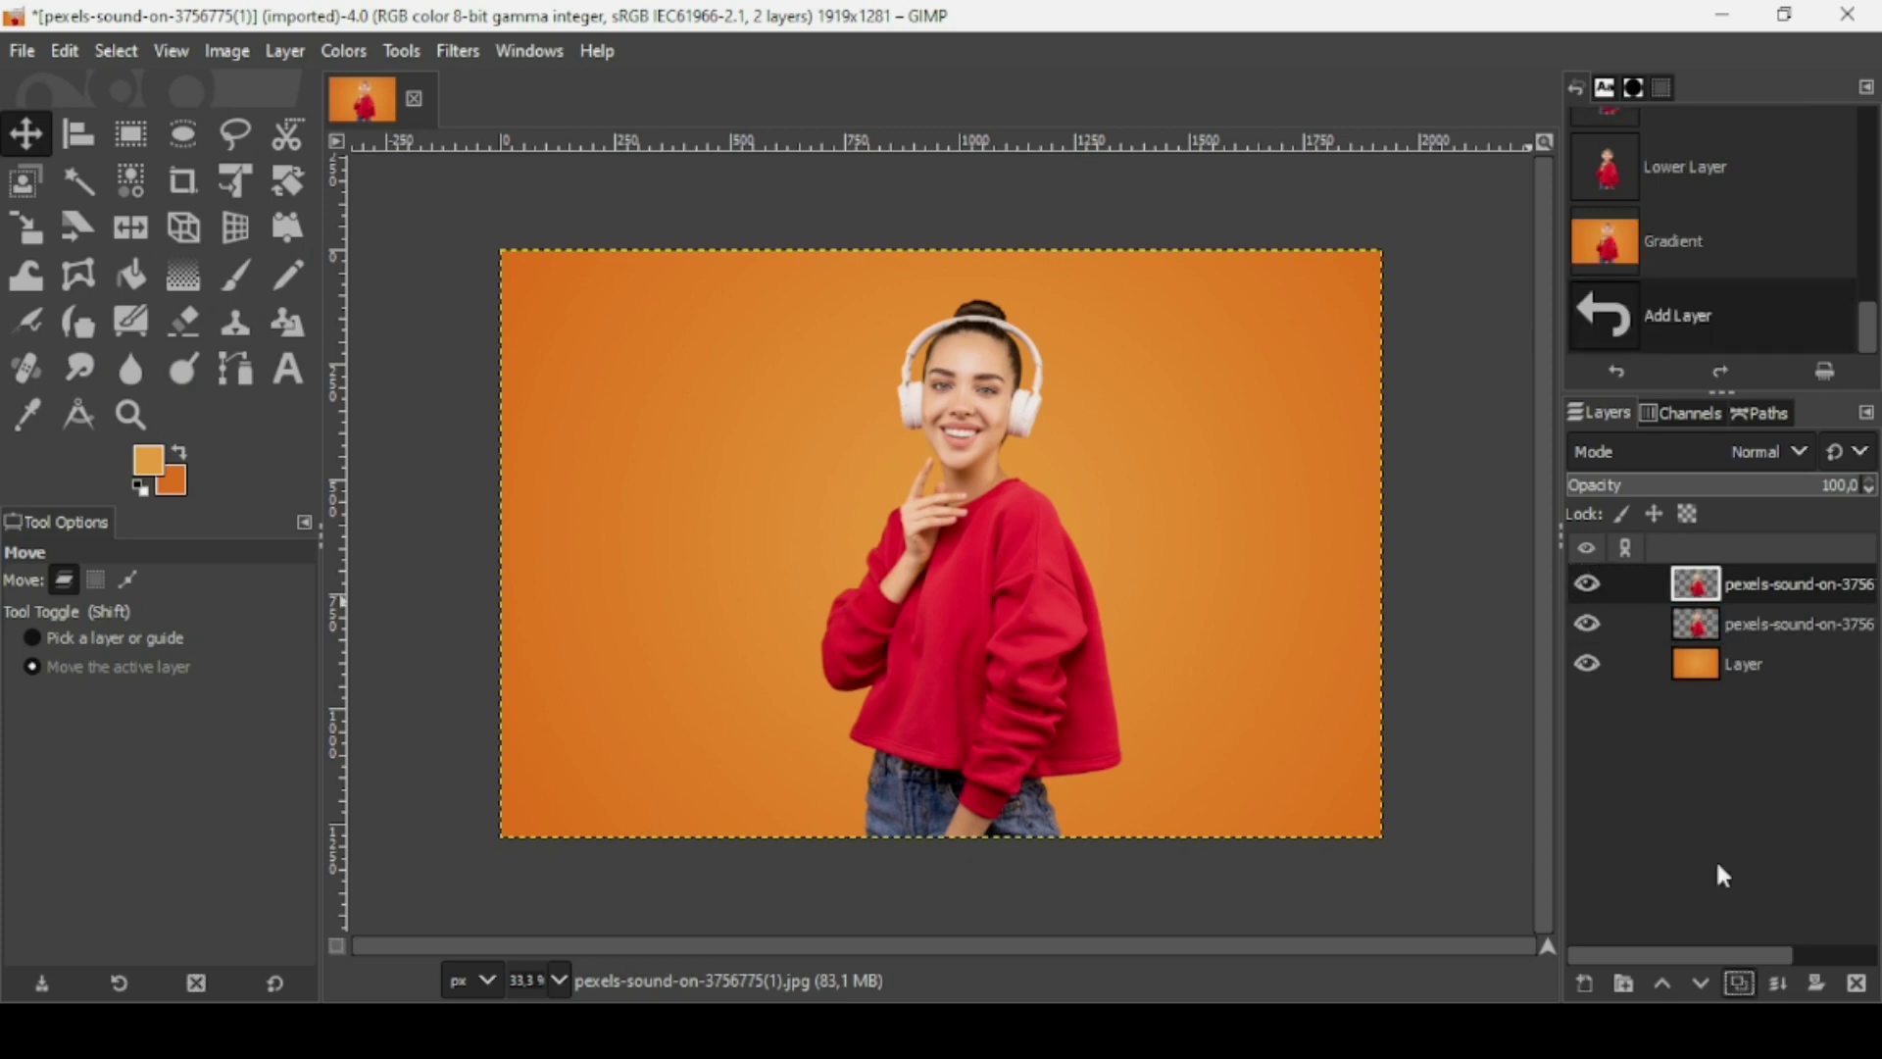
left_click(473, 54)
mouse_move(508, 424)
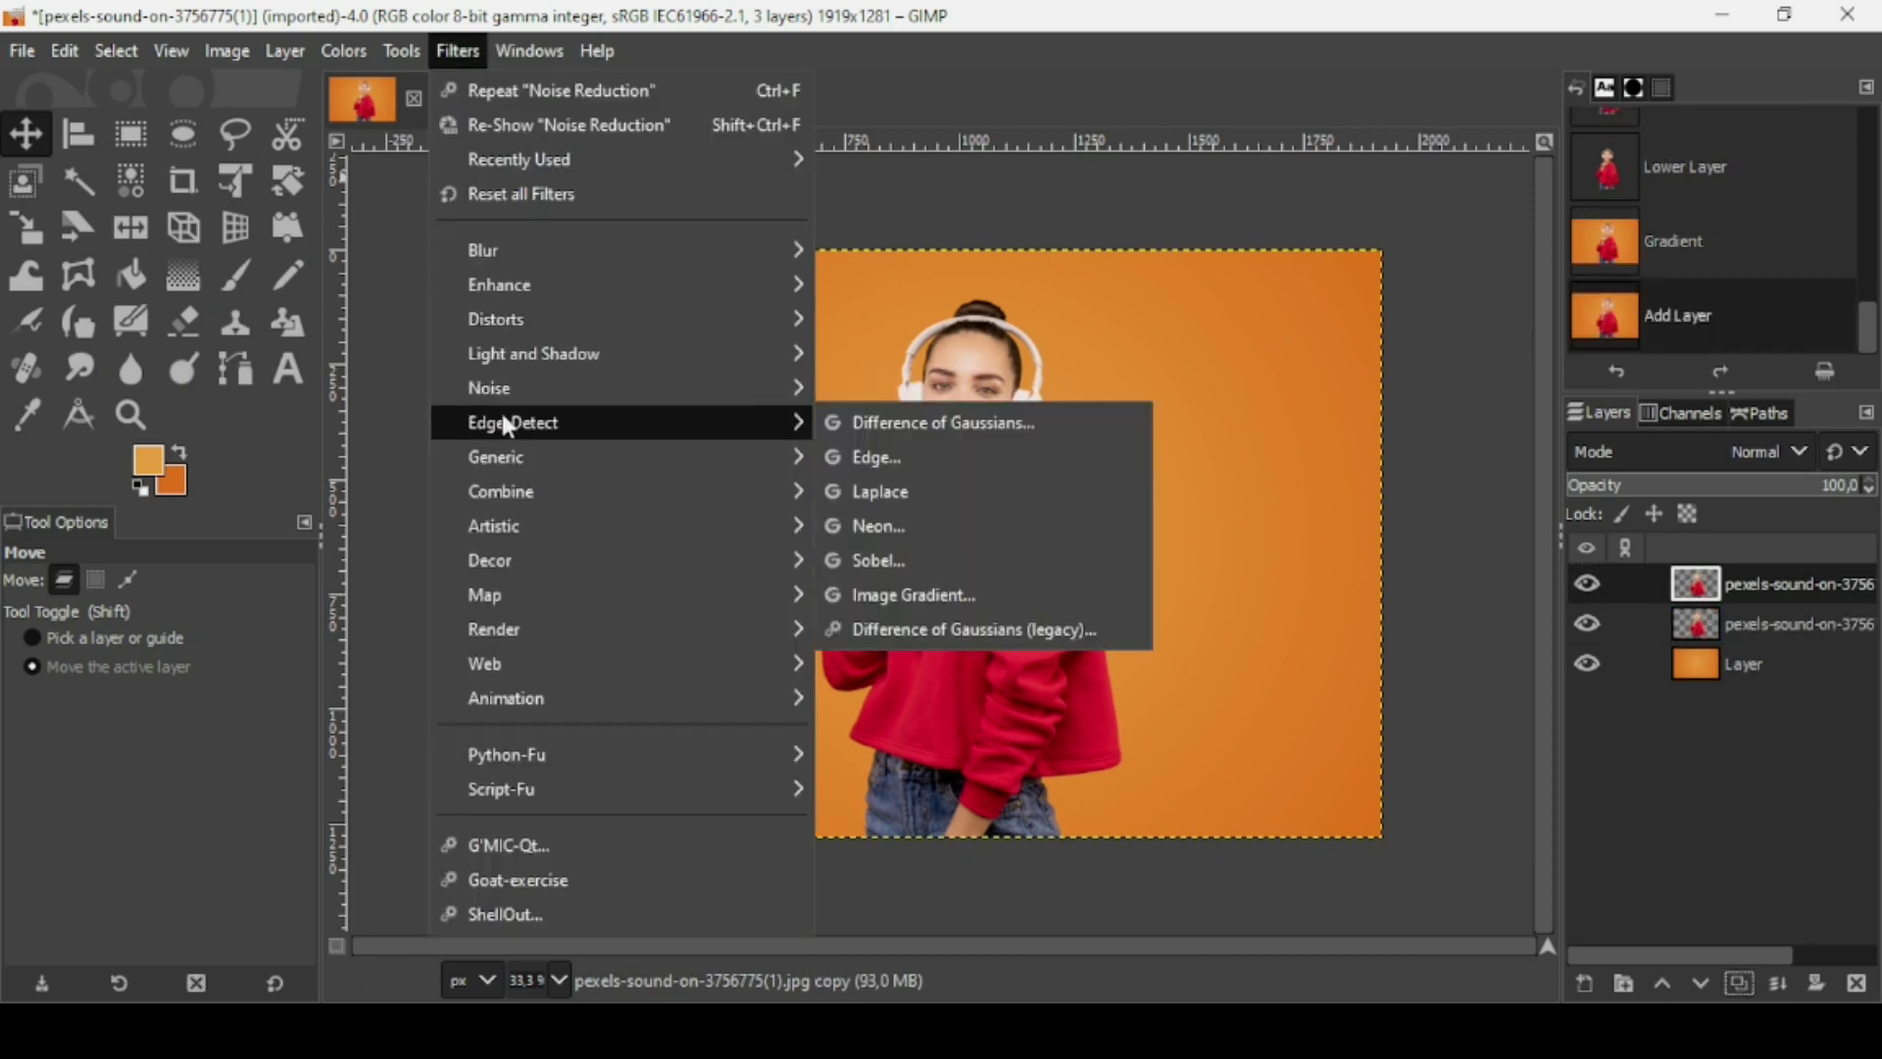
left_click(890, 457)
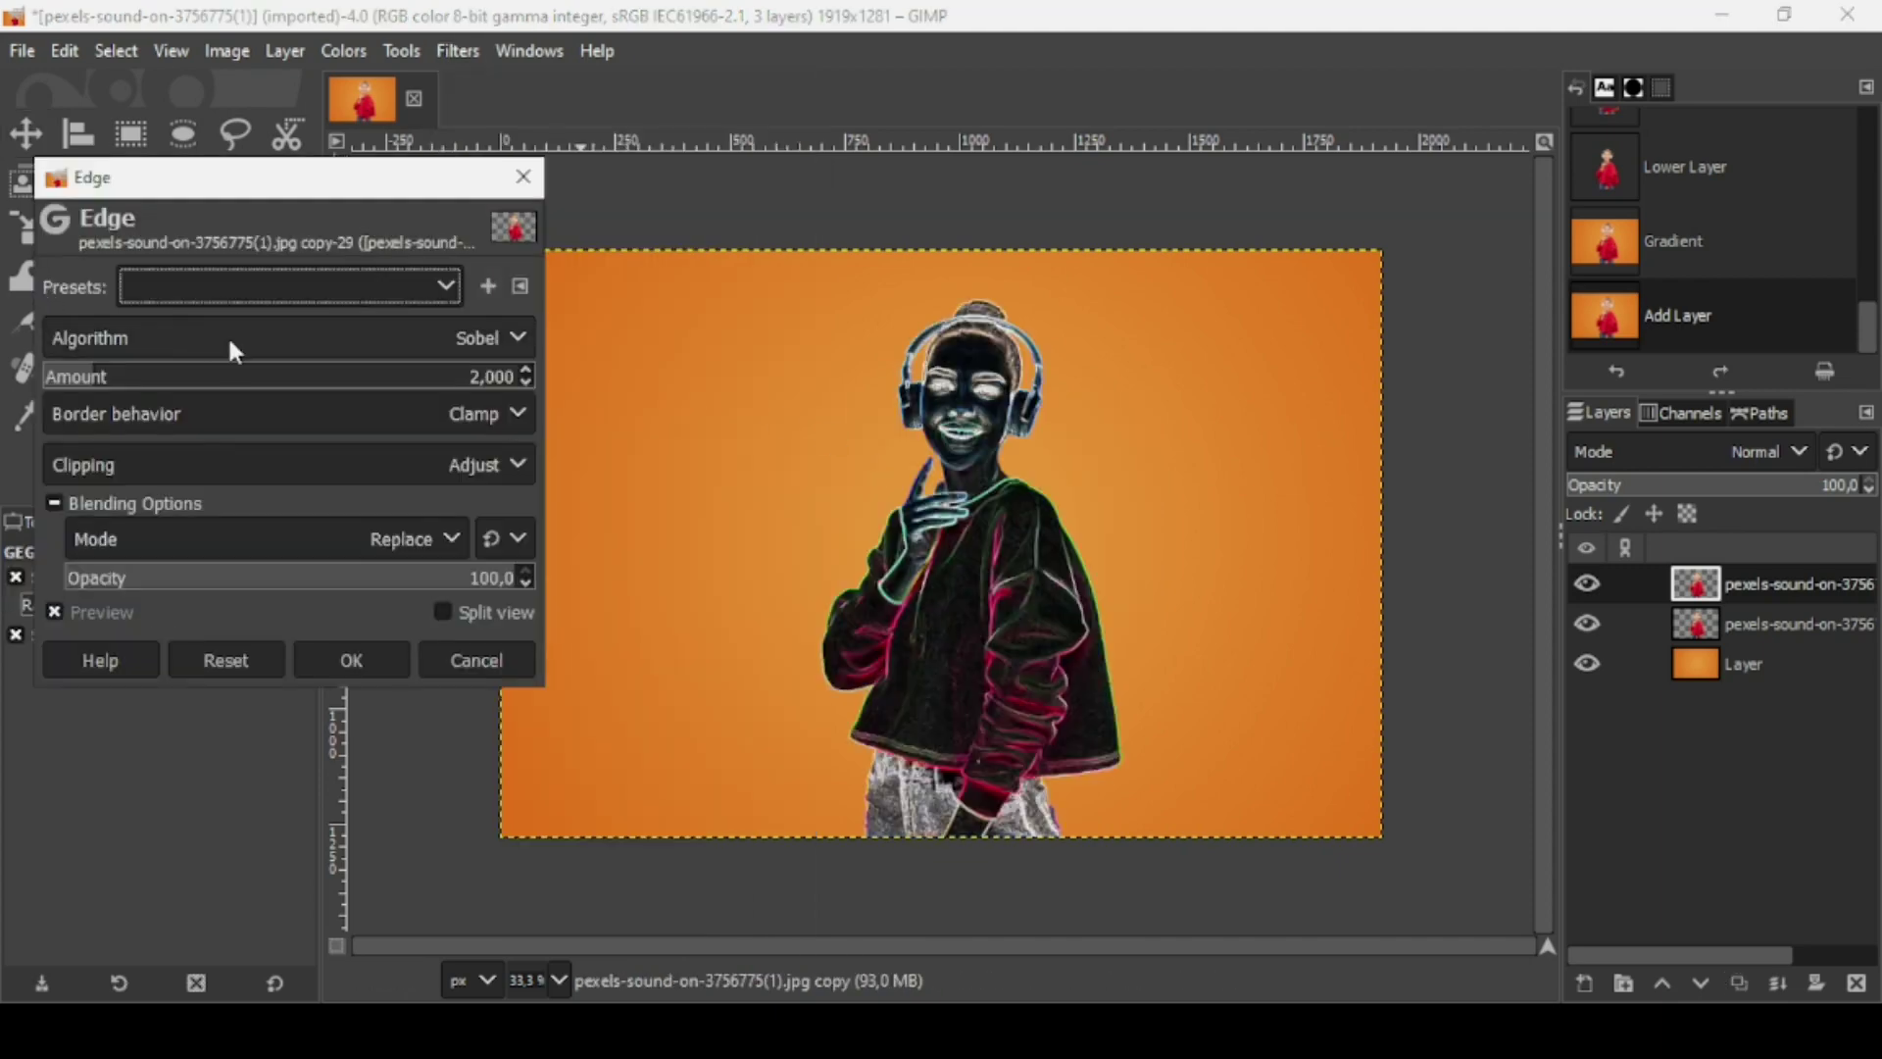
left_click(116, 388)
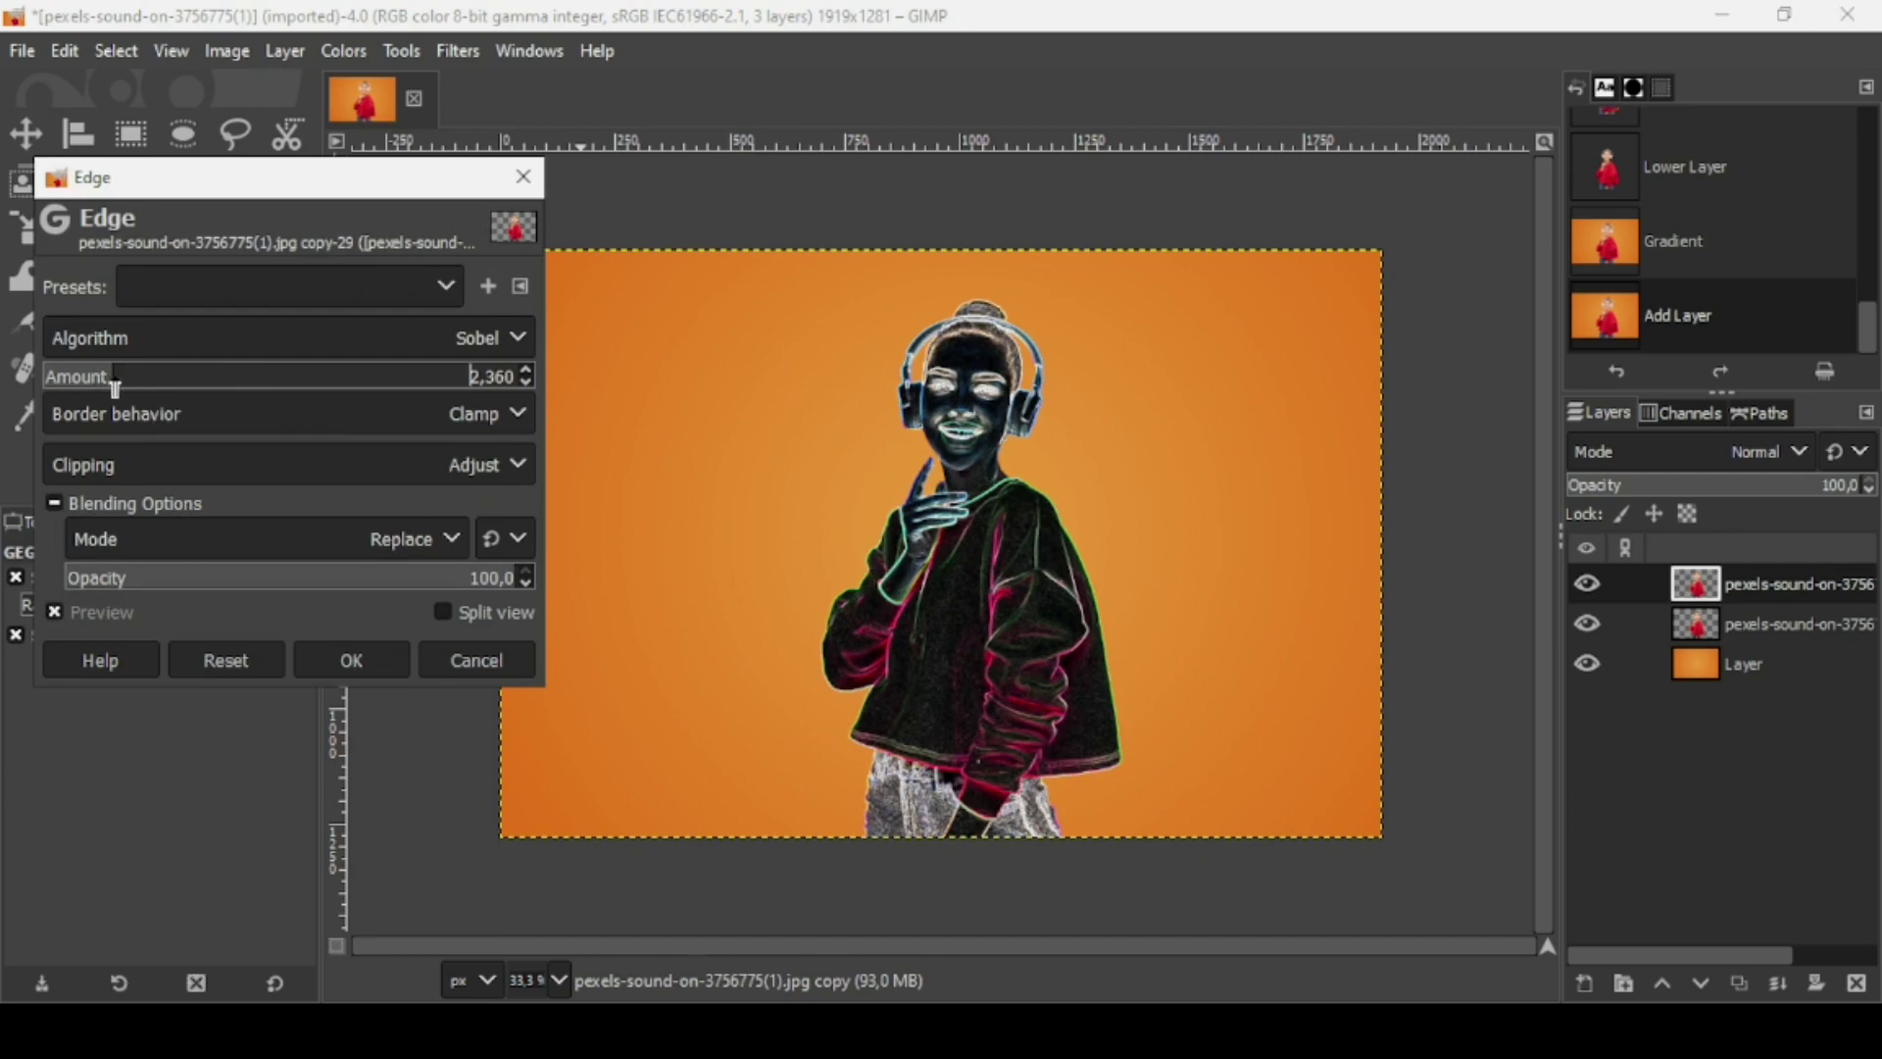
left_click_drag(137, 389, 182, 388)
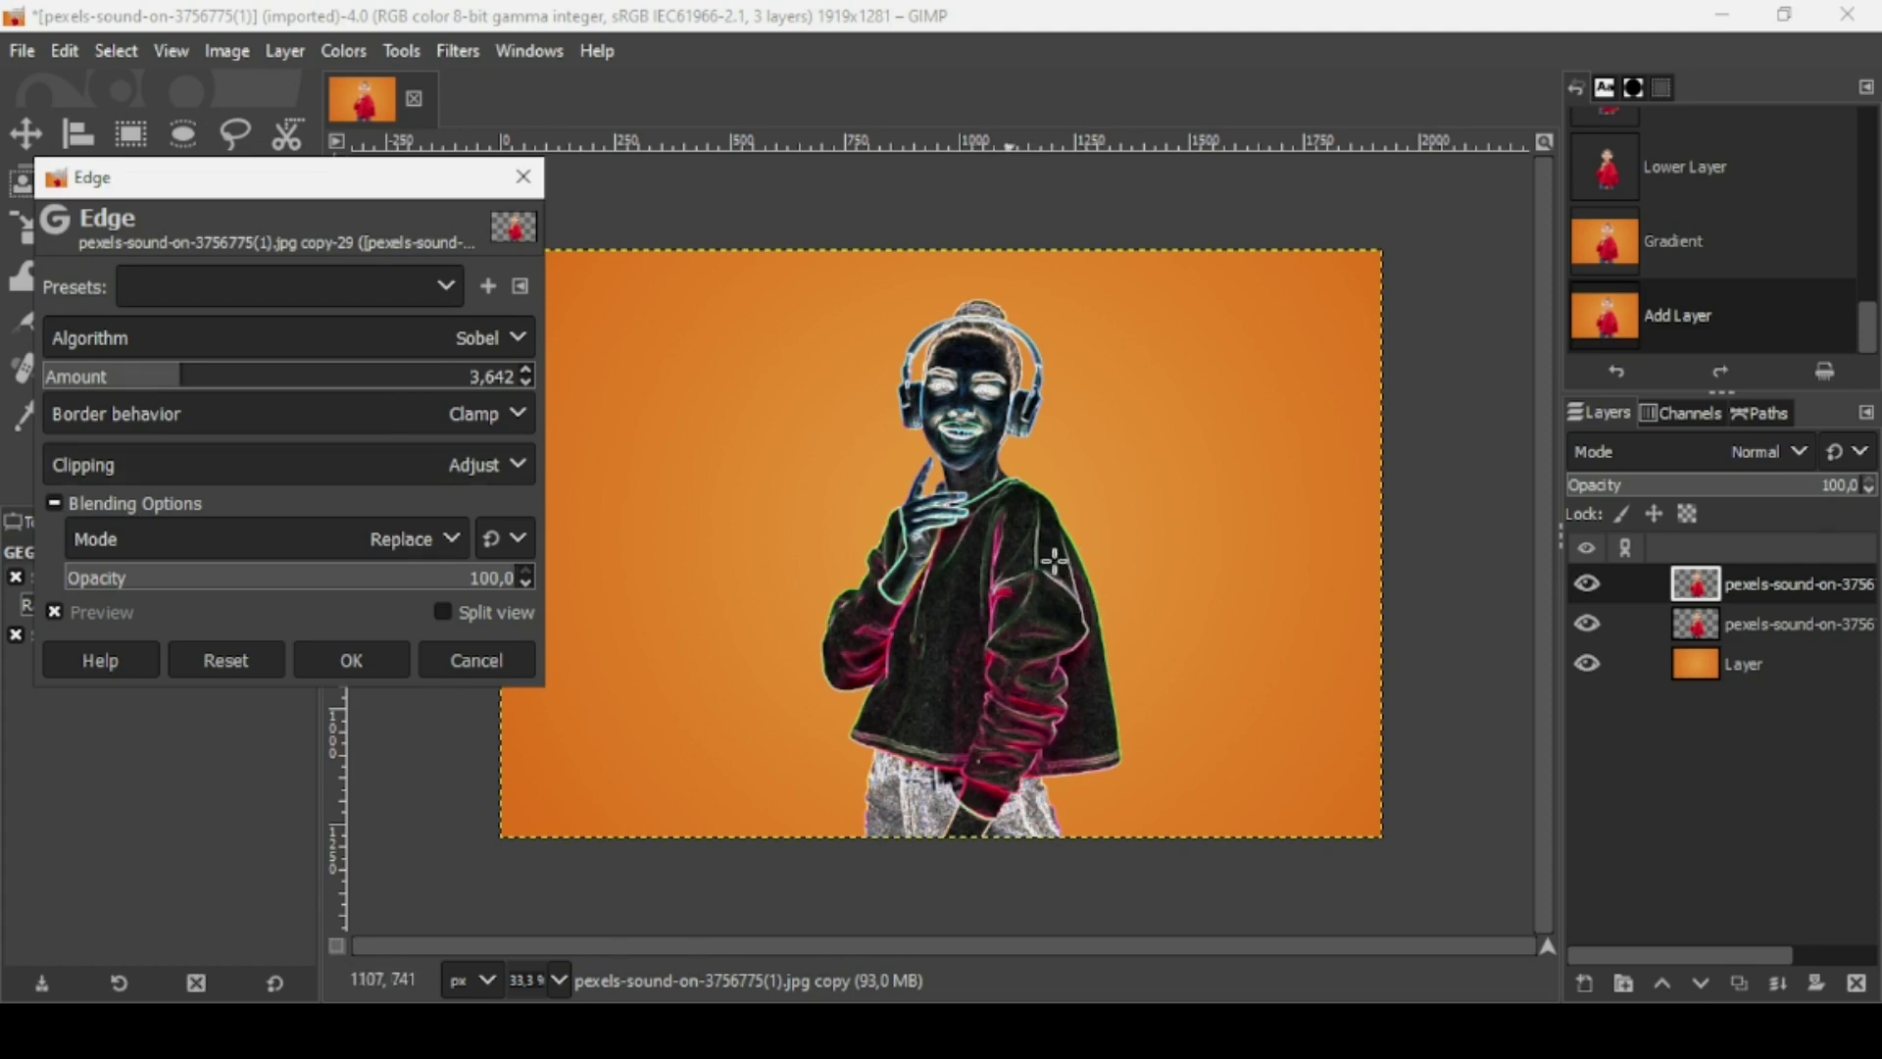
left_click(131, 385)
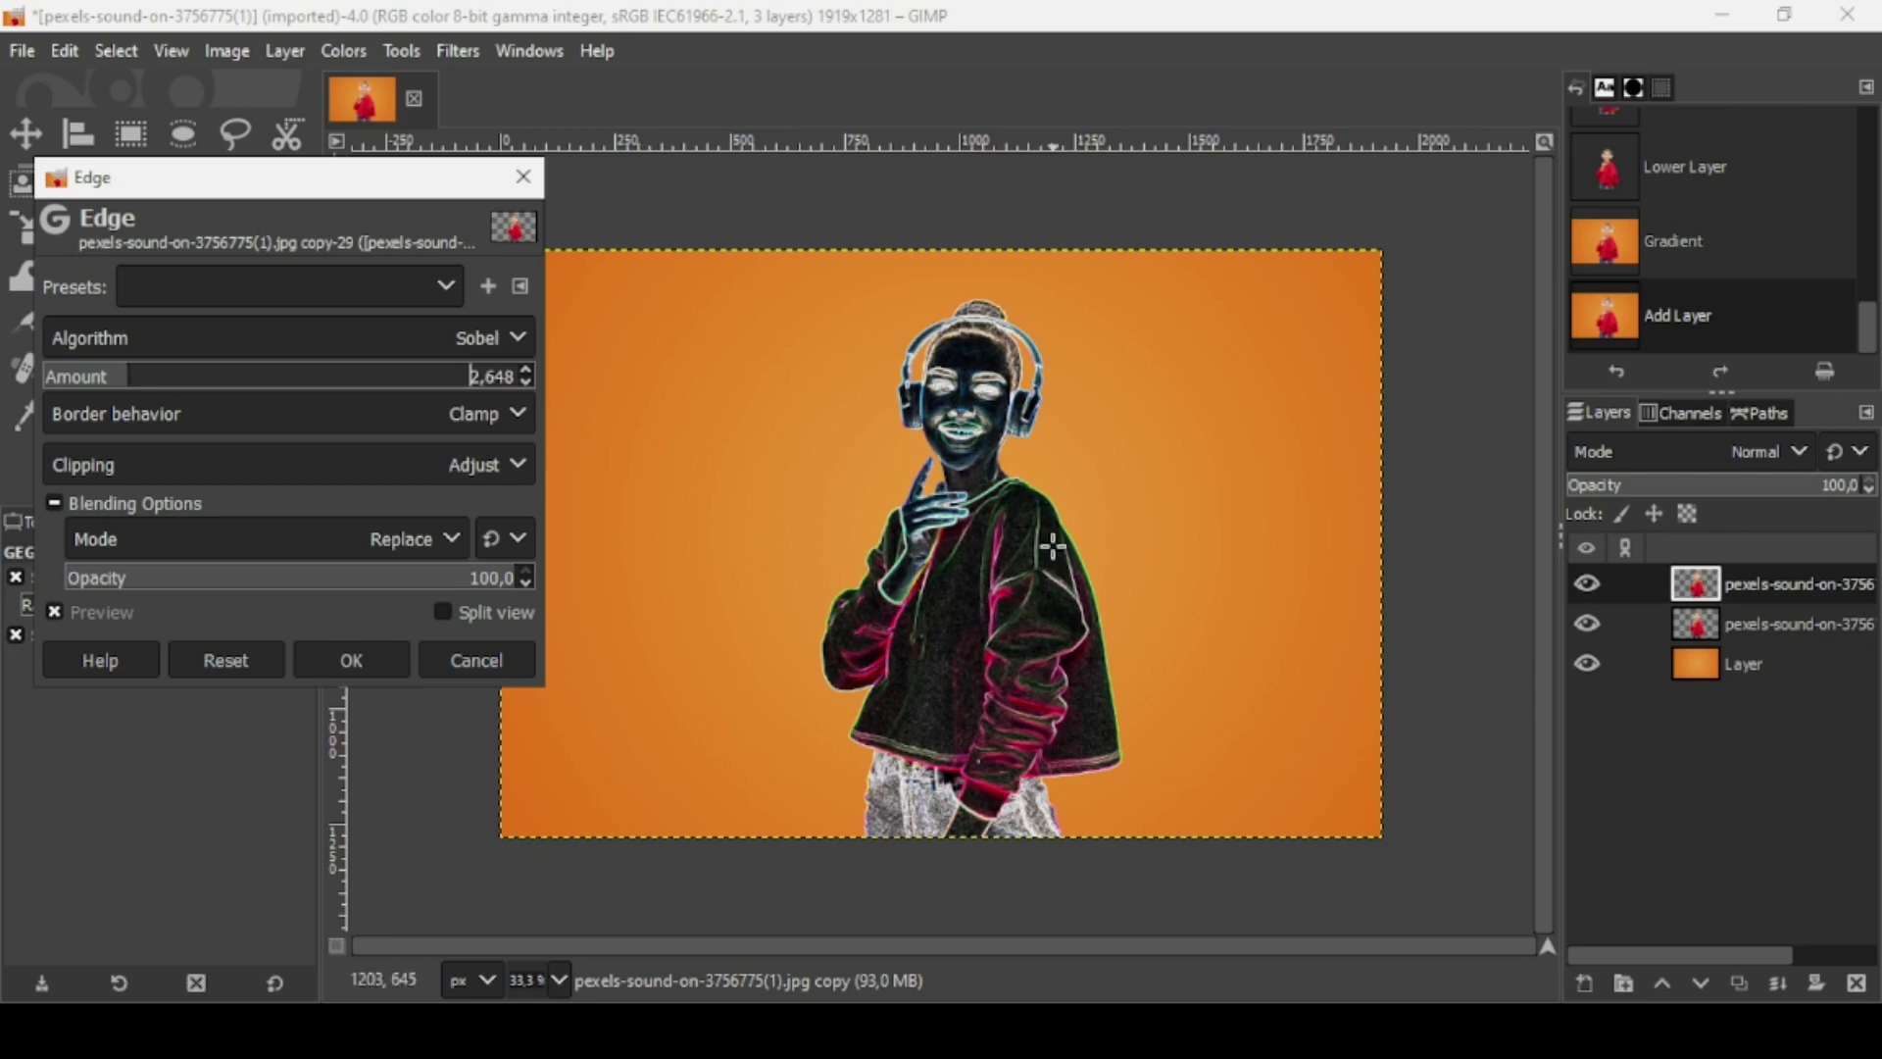
- Reduce the Edge amount to 1.549 for softer outlines and apply it
left_click(1054, 12)
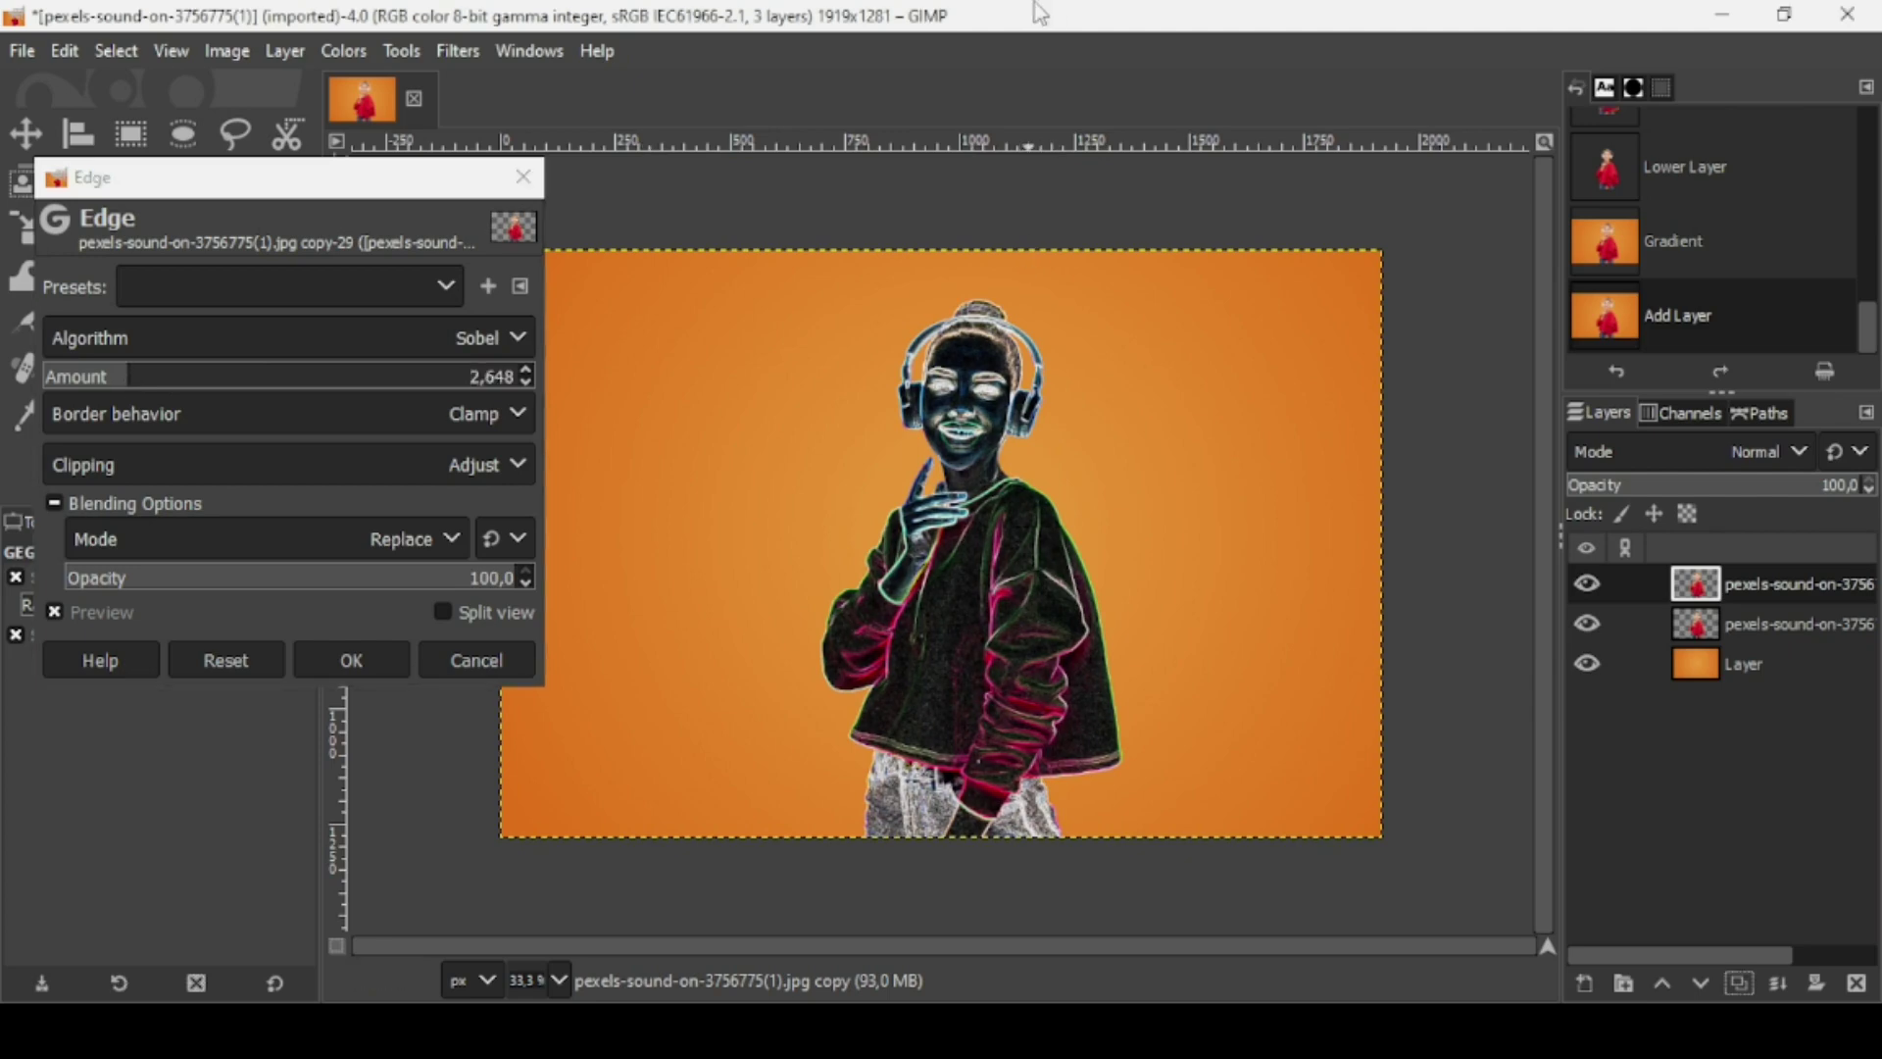
scroll(1033, 590, "up", 1)
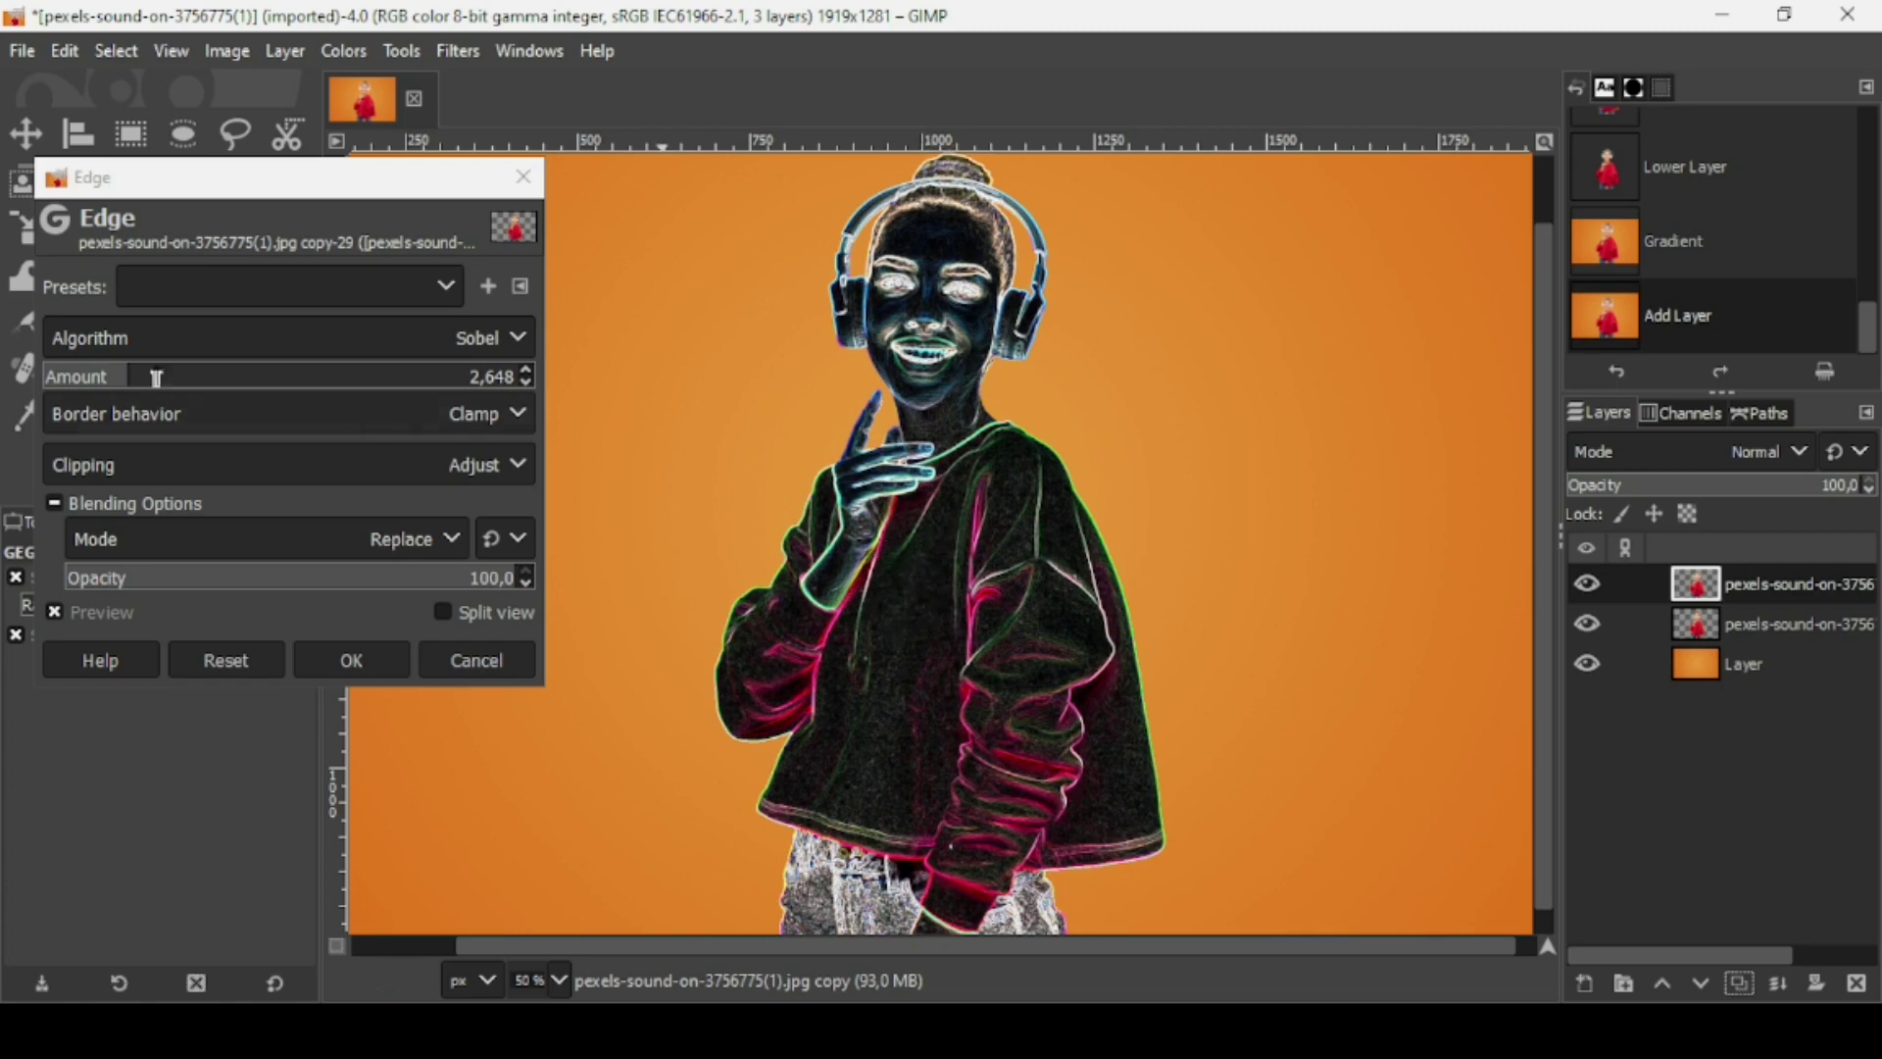
left_click_drag(97, 381, 71, 383)
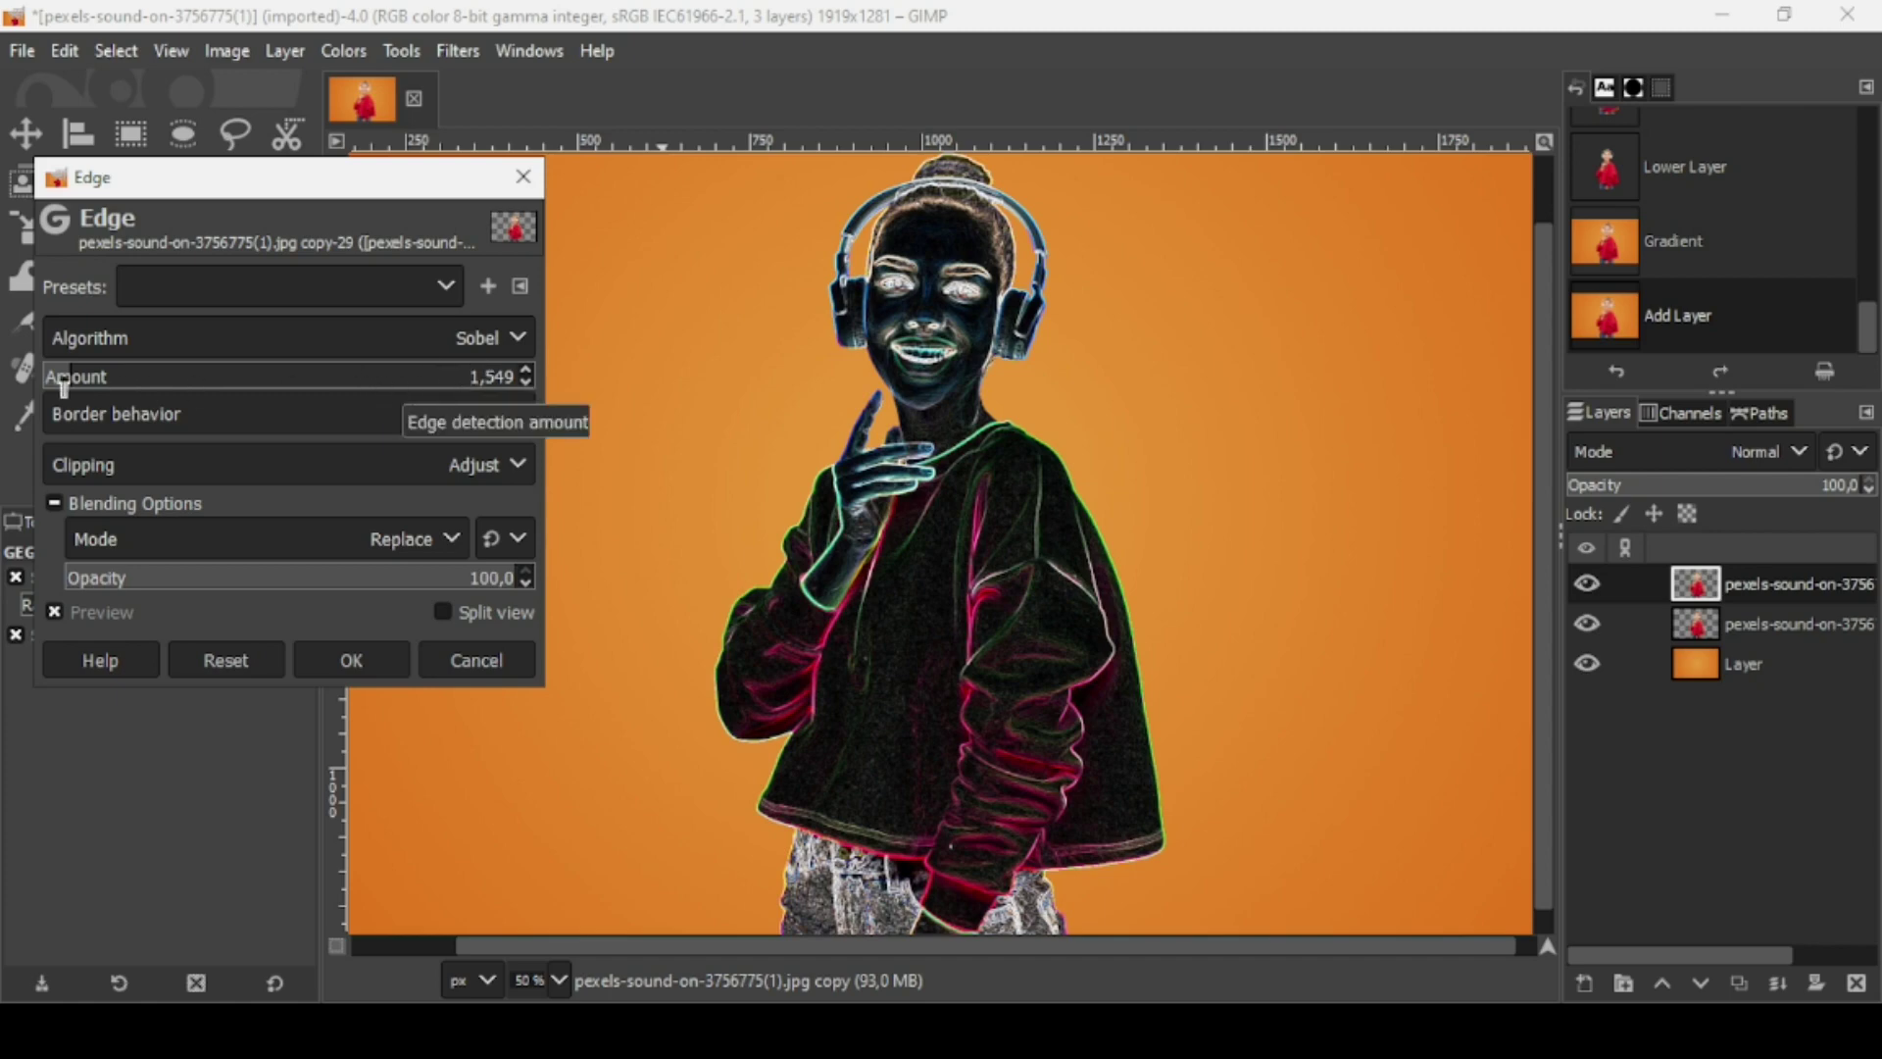
left_click(353, 661)
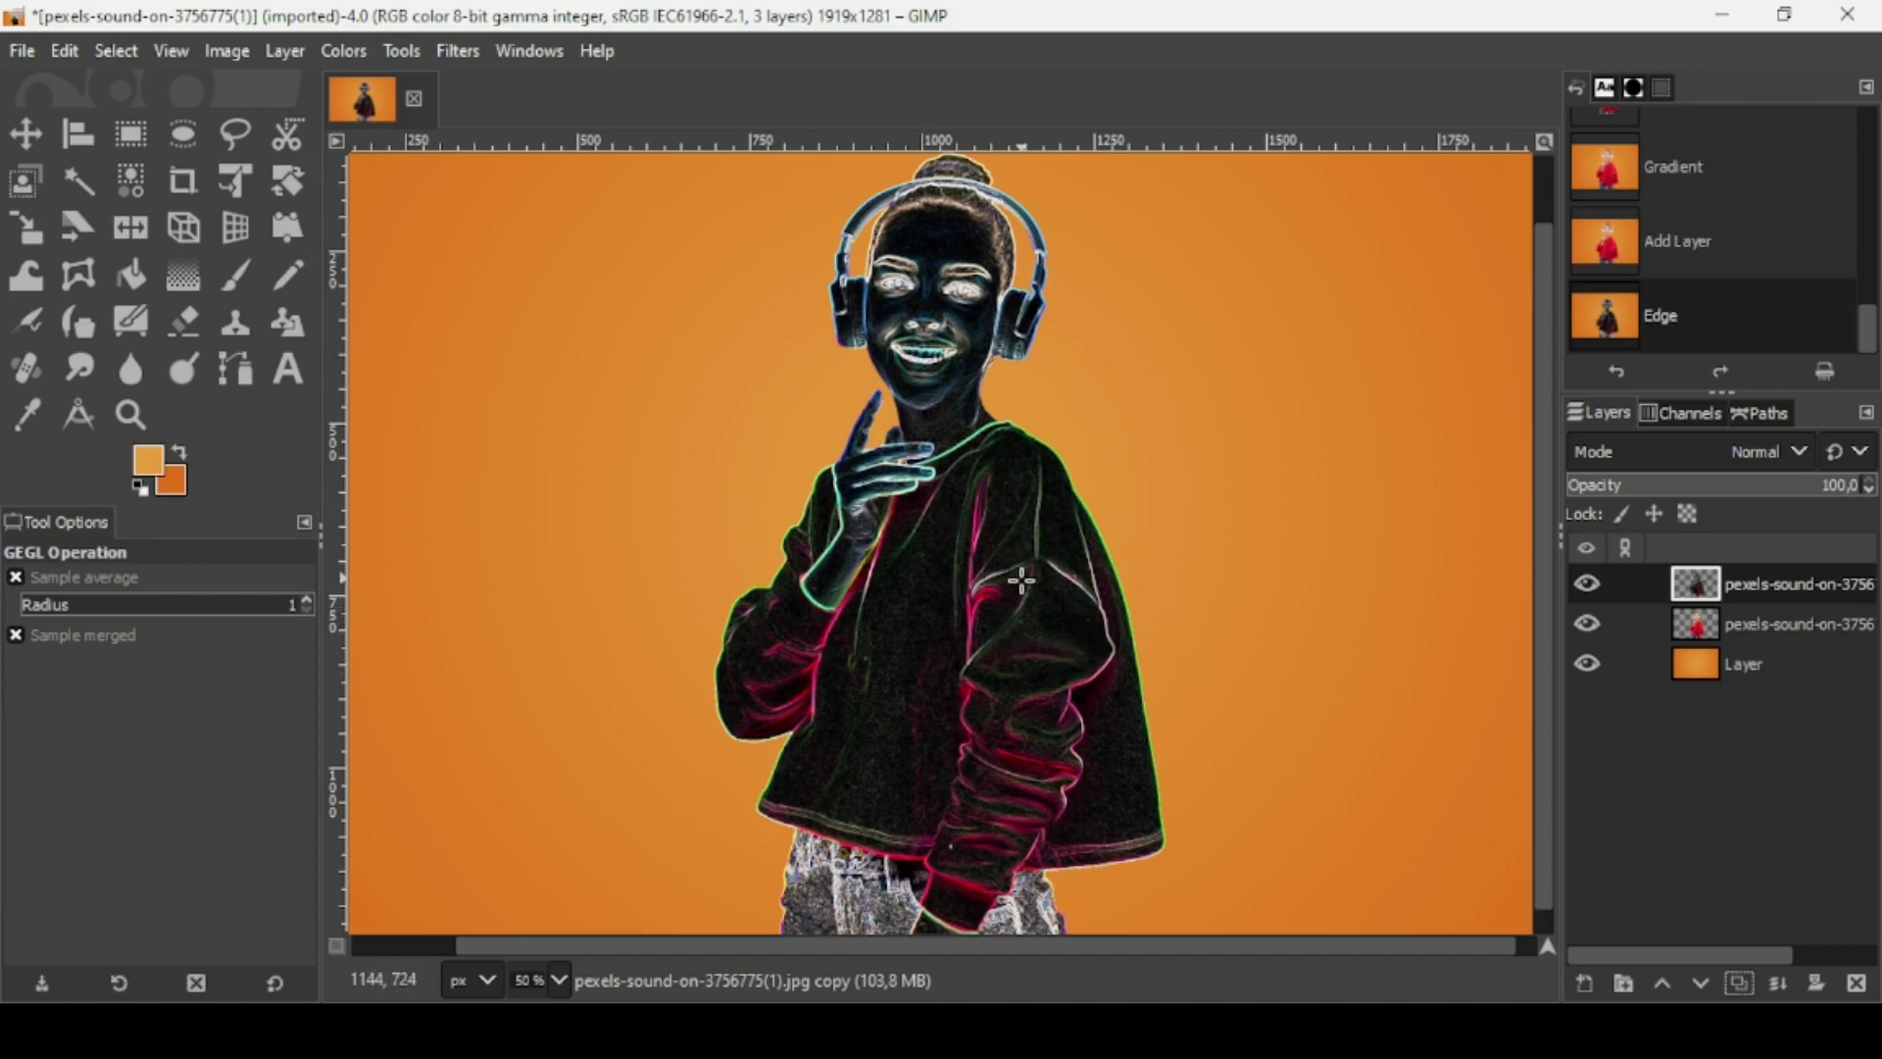
- Desaturate the edge layer with Hue-Saturation set to saturation -100
left_click(355, 63)
left_click(397, 189)
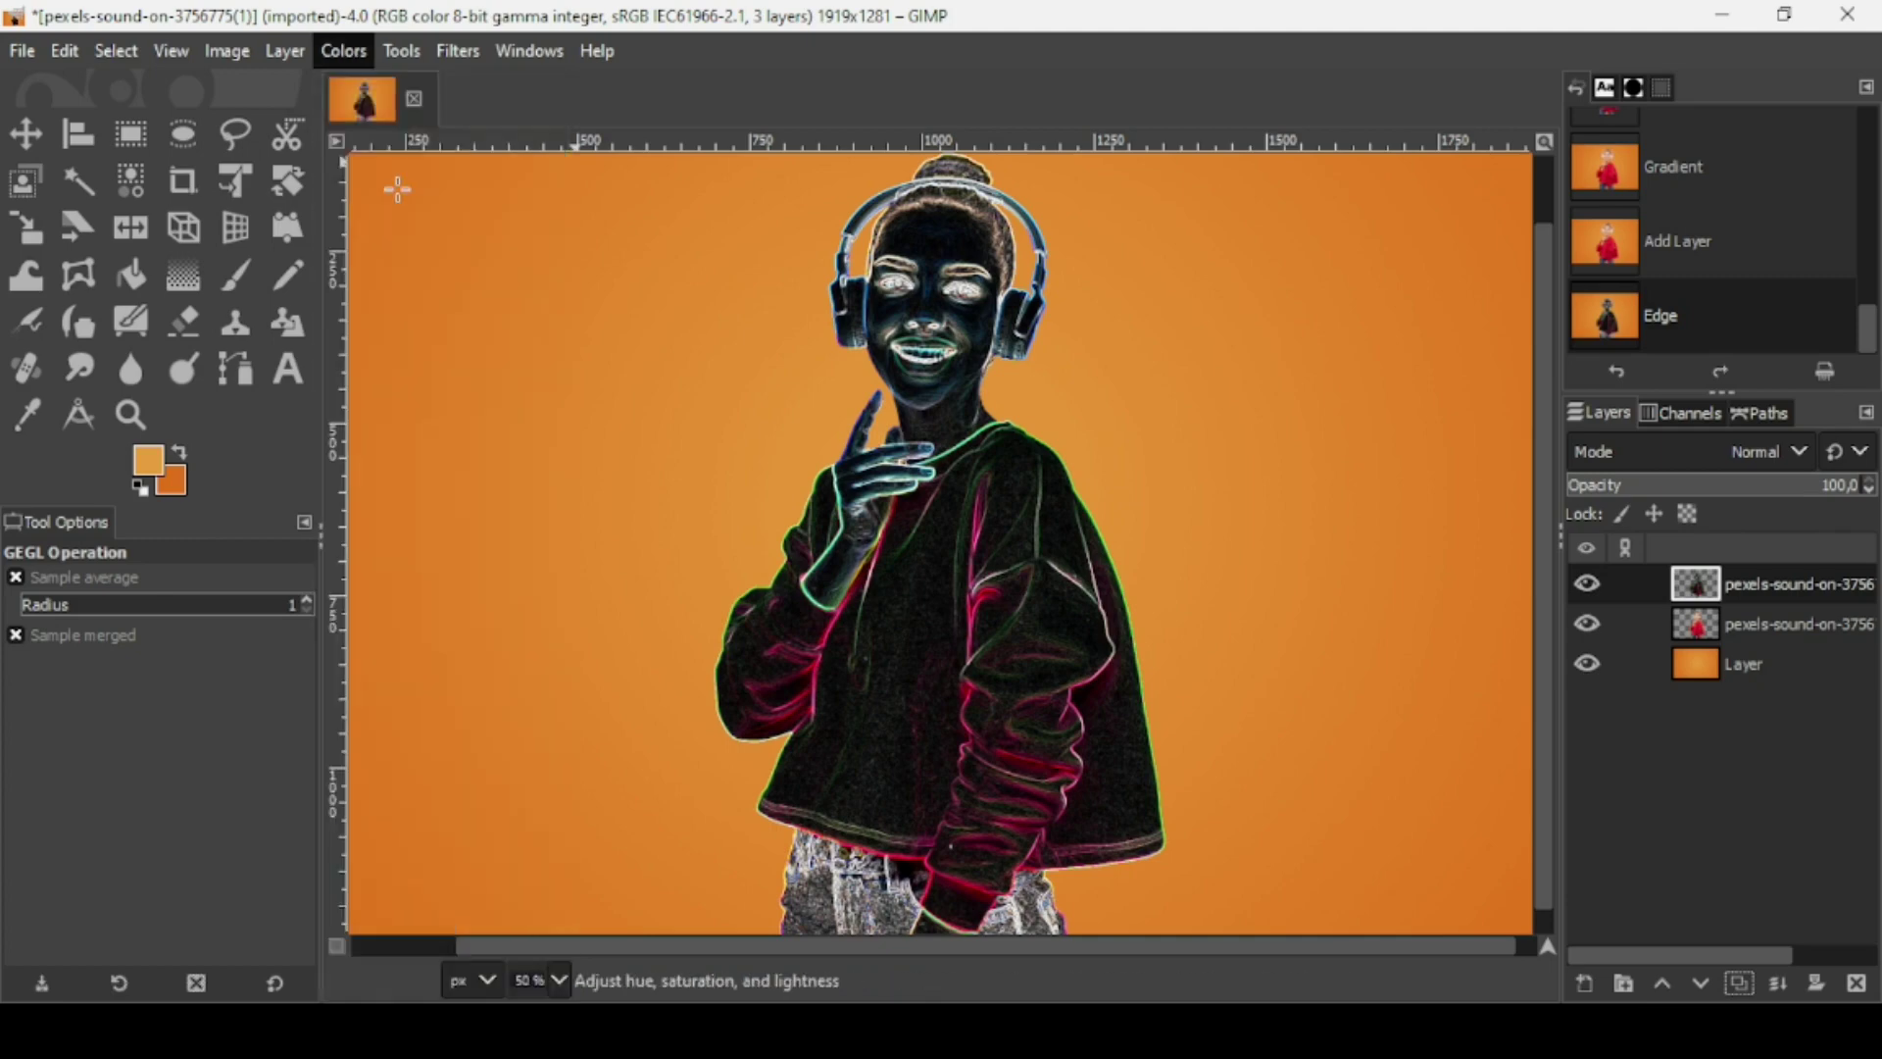
left_click_drag(206, 718, 22, 717)
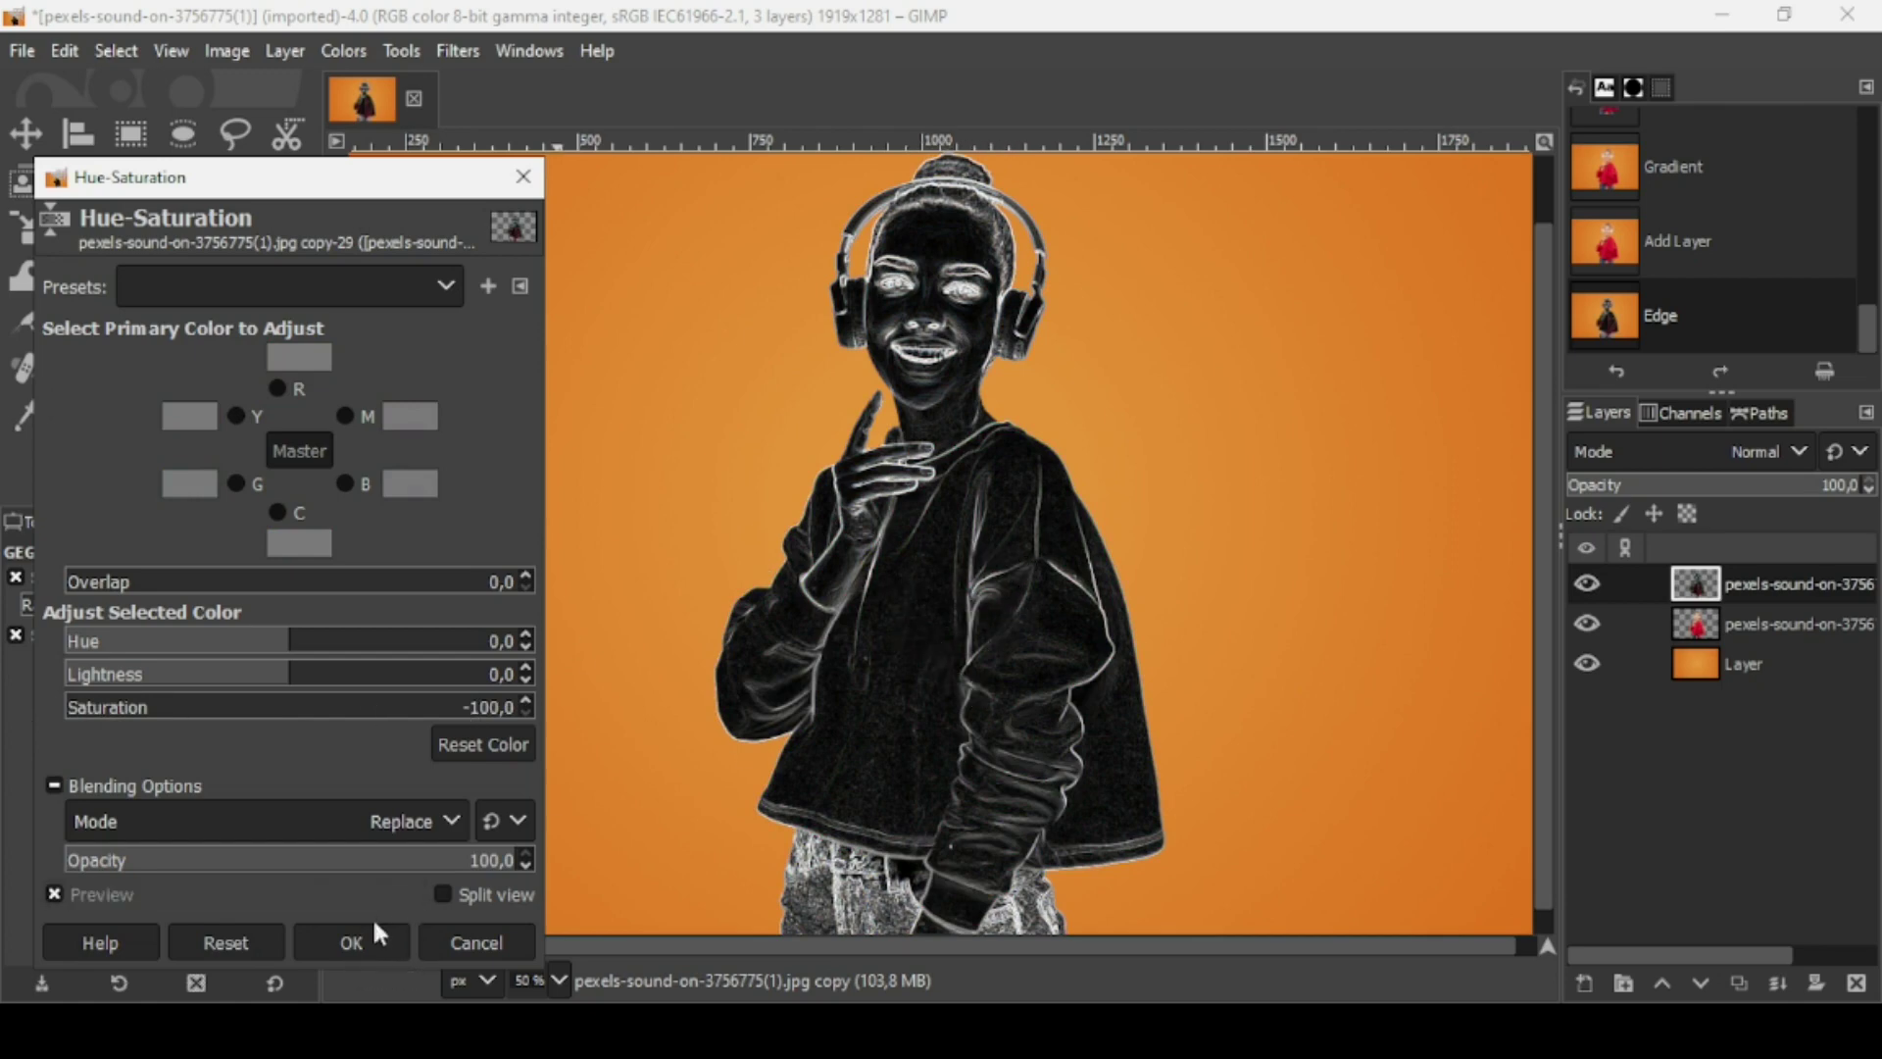
left_click(350, 941)
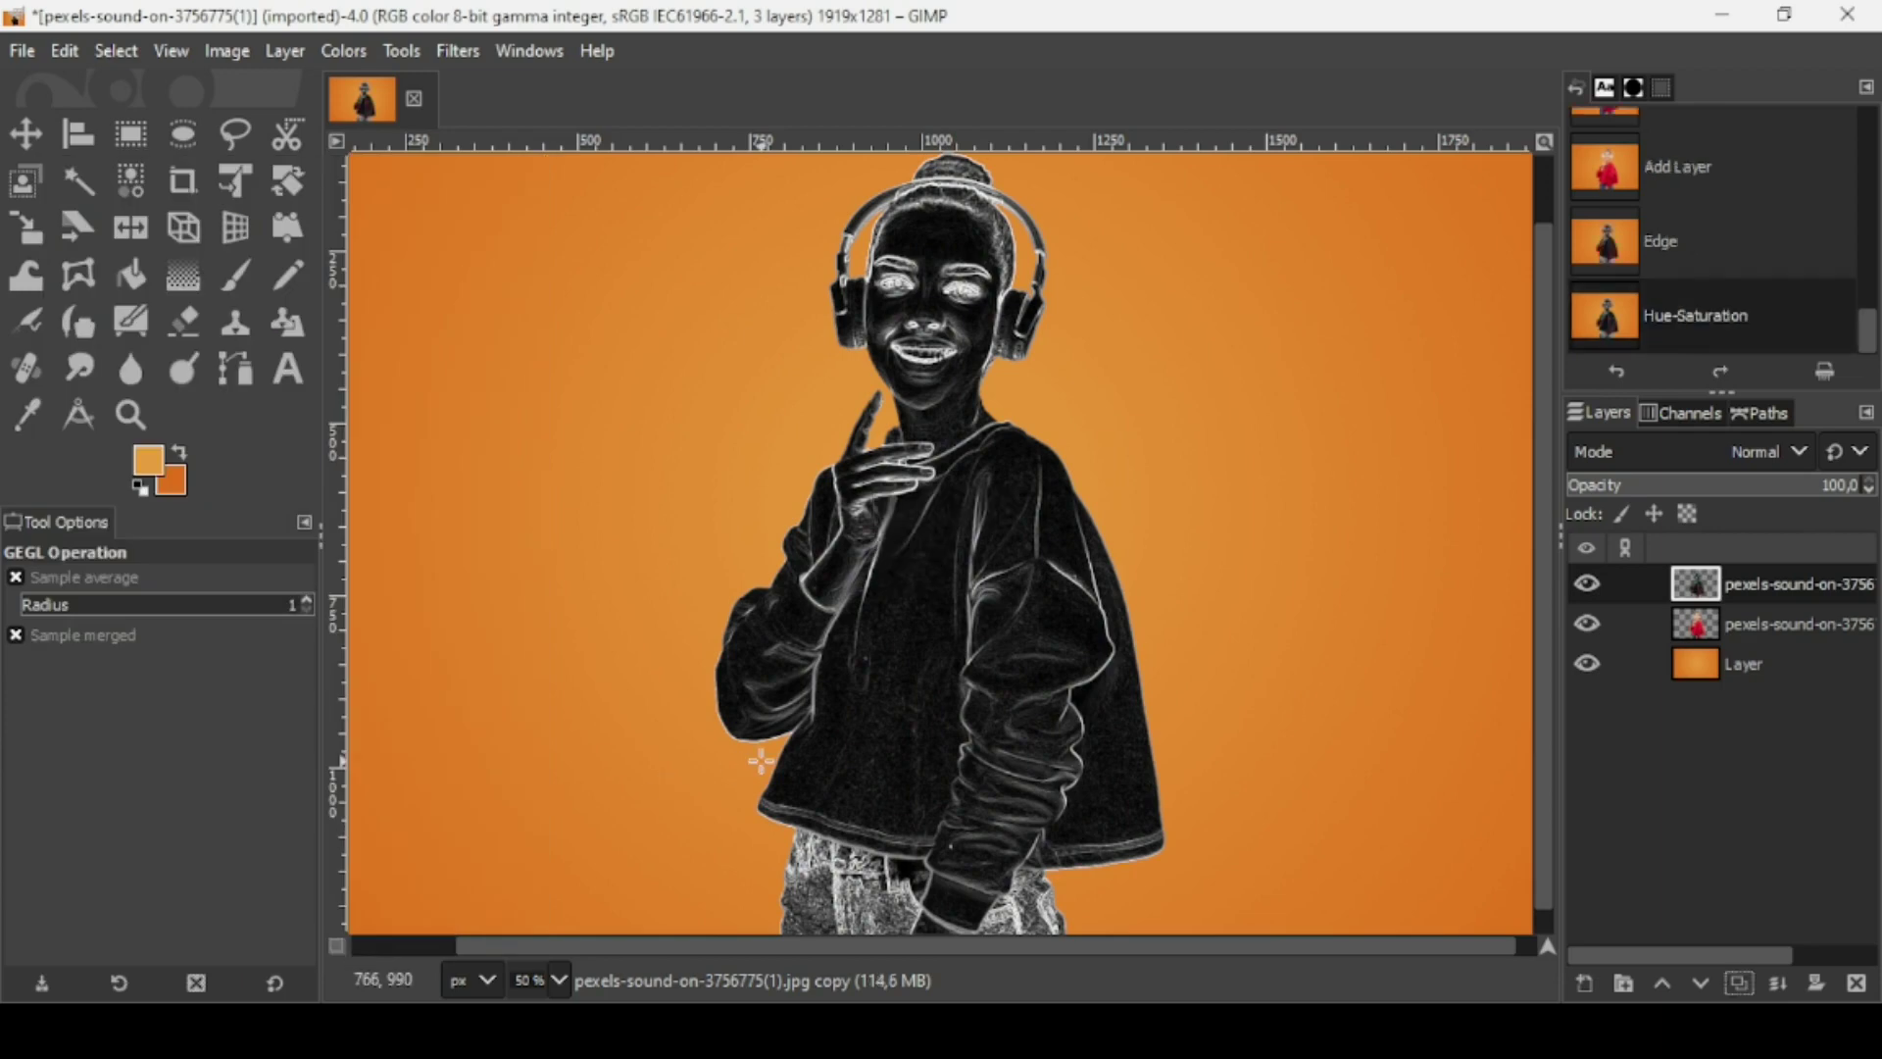
- Apply Noise Reduction at strength 8 to the grey-white outline layer
left_click(457, 47)
mouse_move(510, 294)
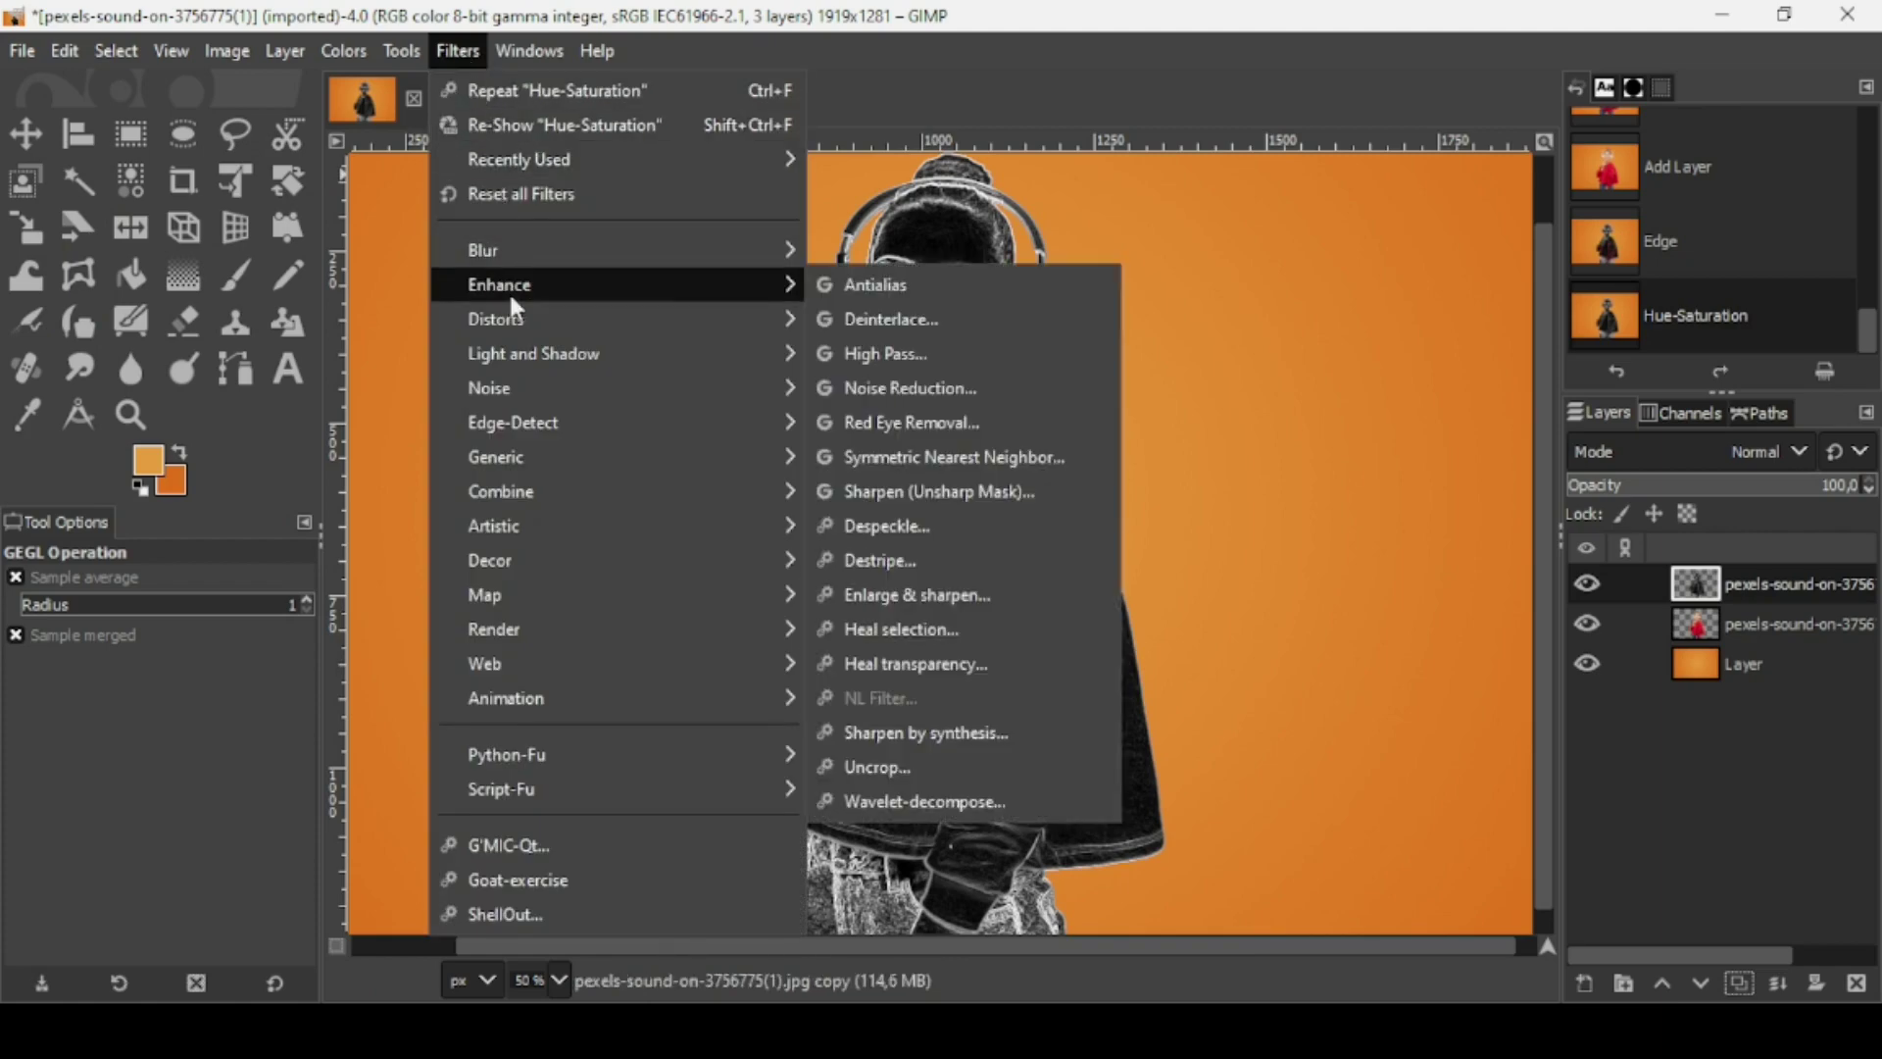
left_click(938, 388)
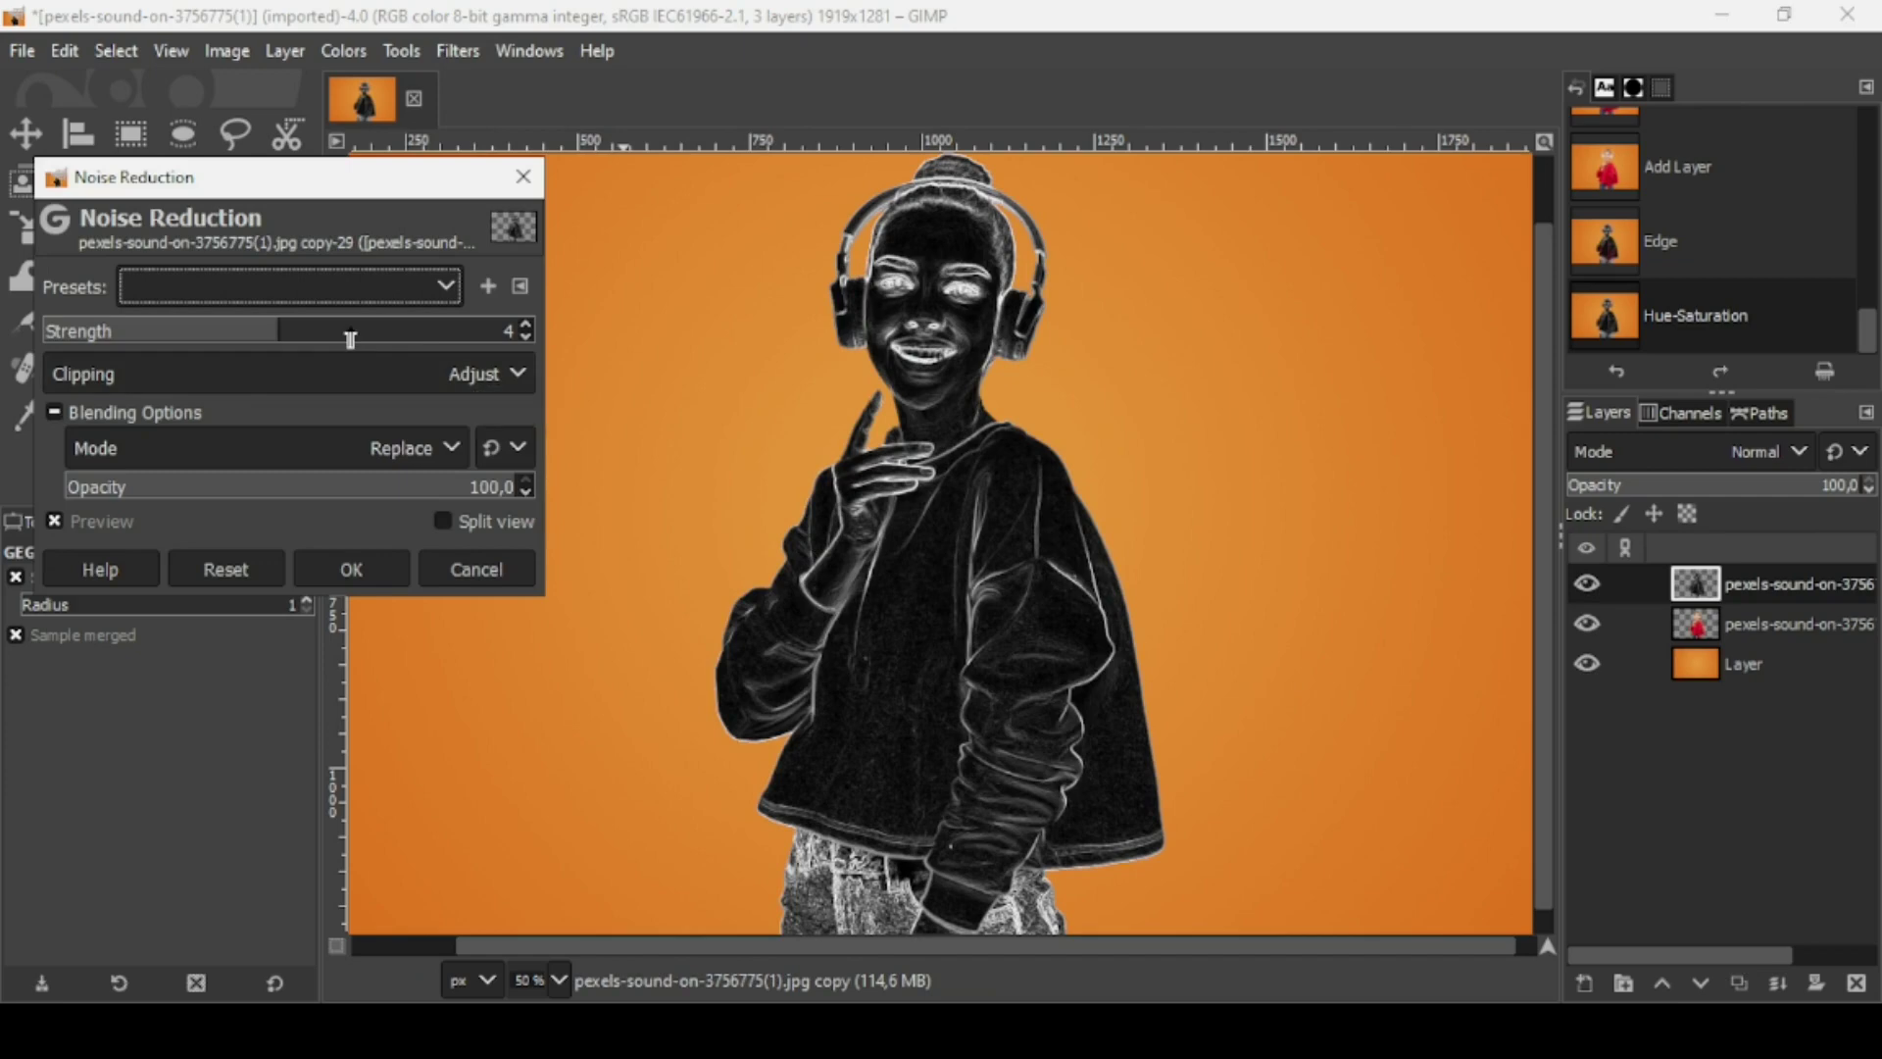
left_click_drag(350, 338, 514, 358)
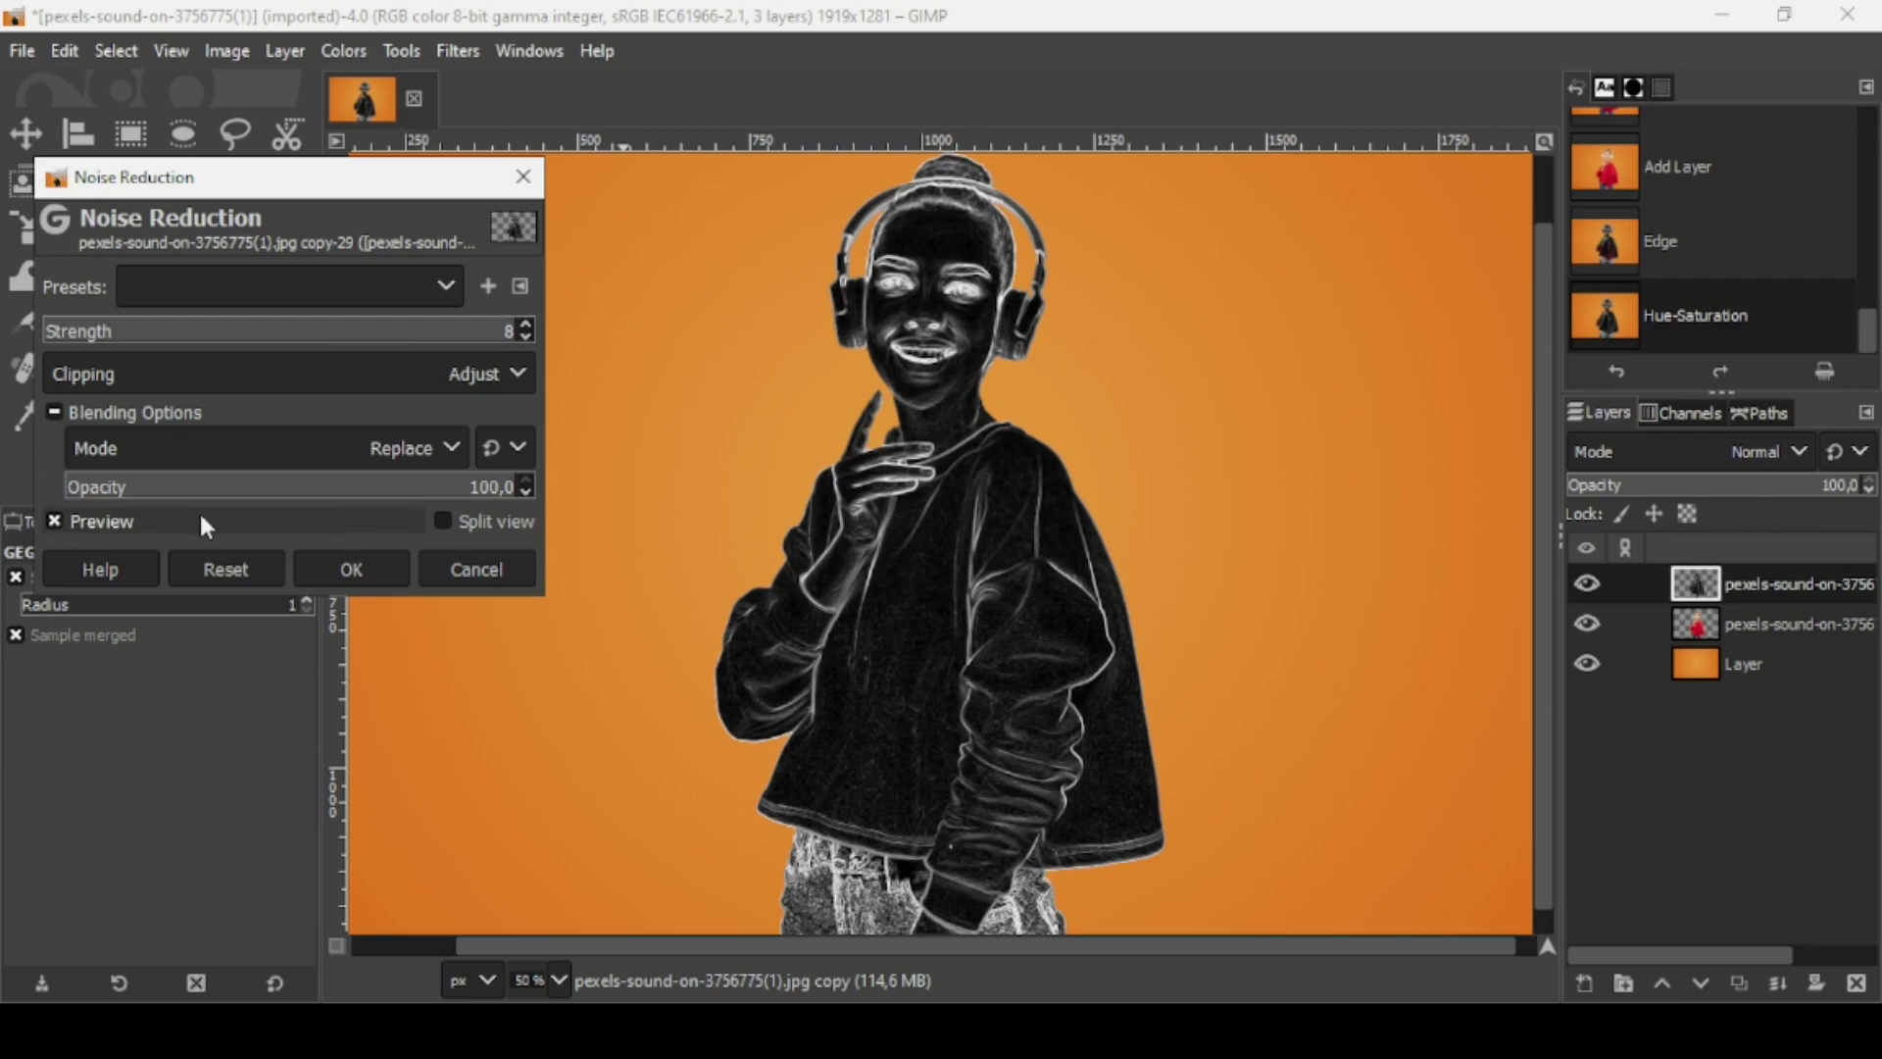
left_click(123, 525)
left_click(349, 568)
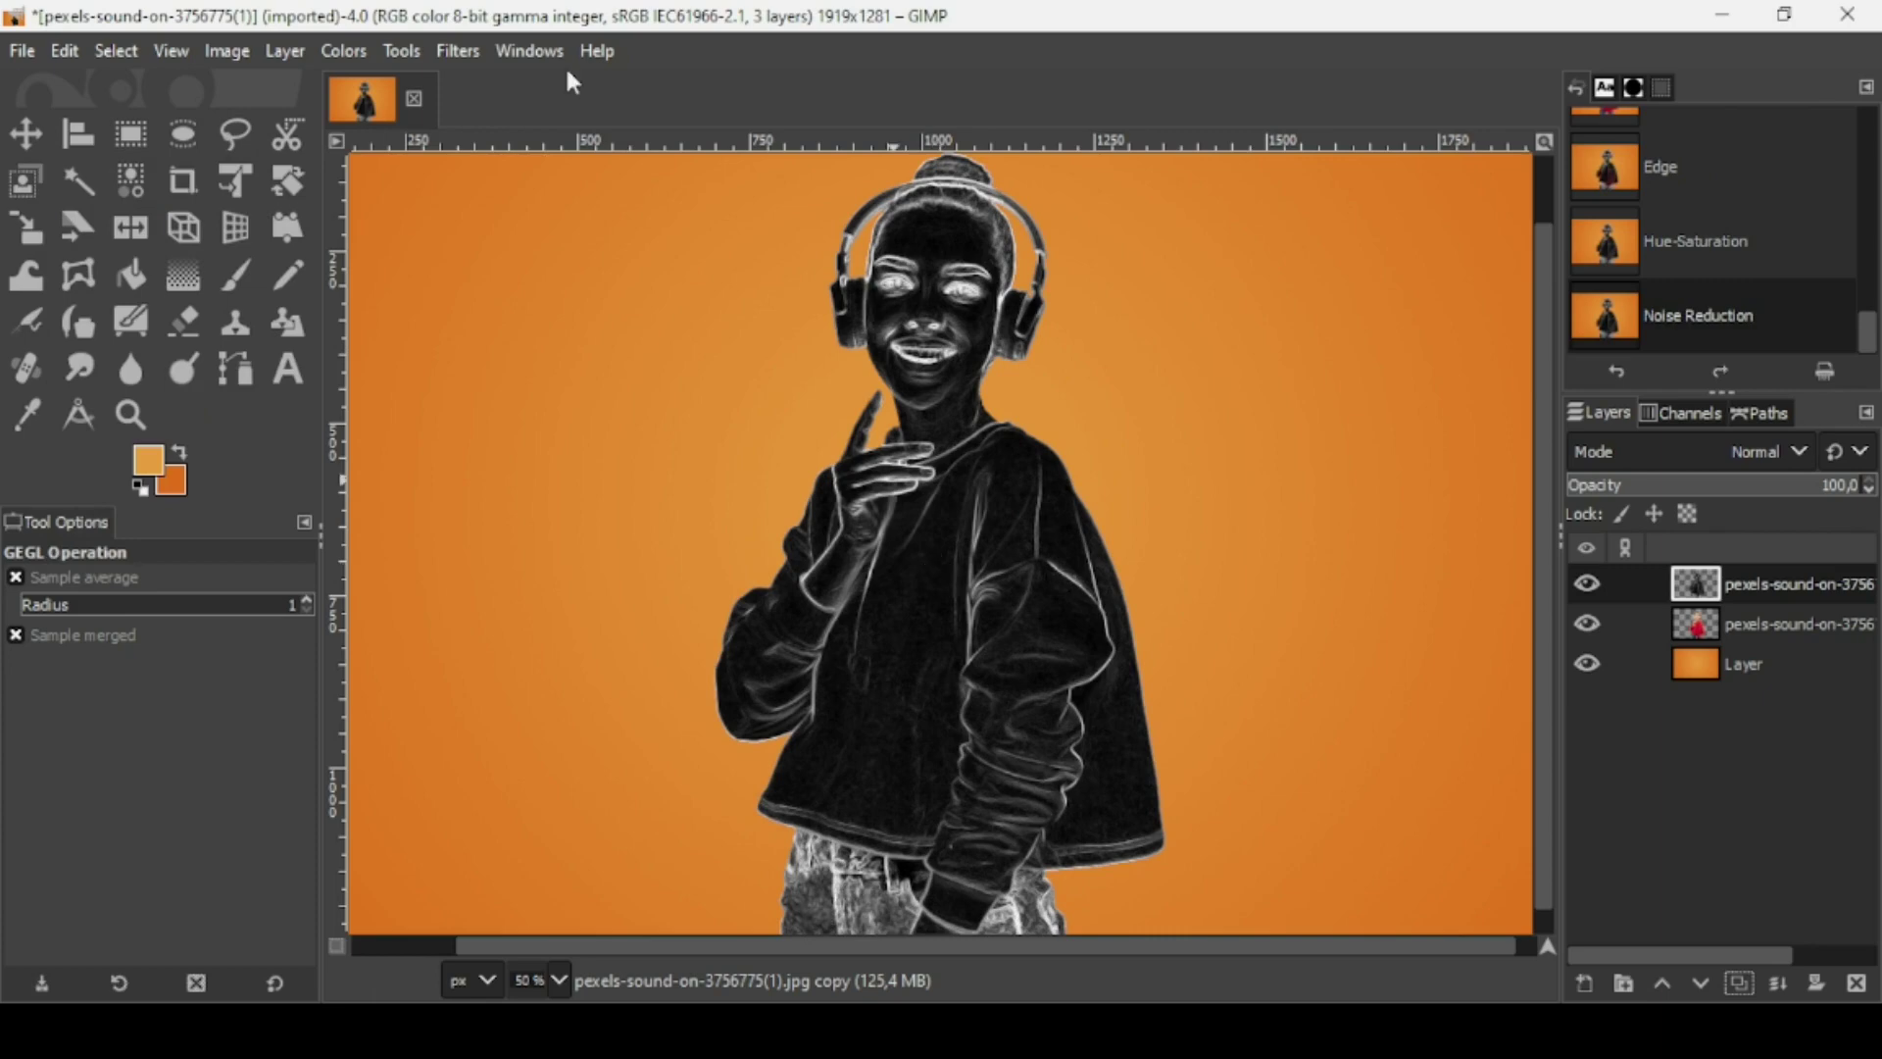
- Apply Exposure with black level 0.033 and exposure 0.872 to the outline layer
left_click(343, 50)
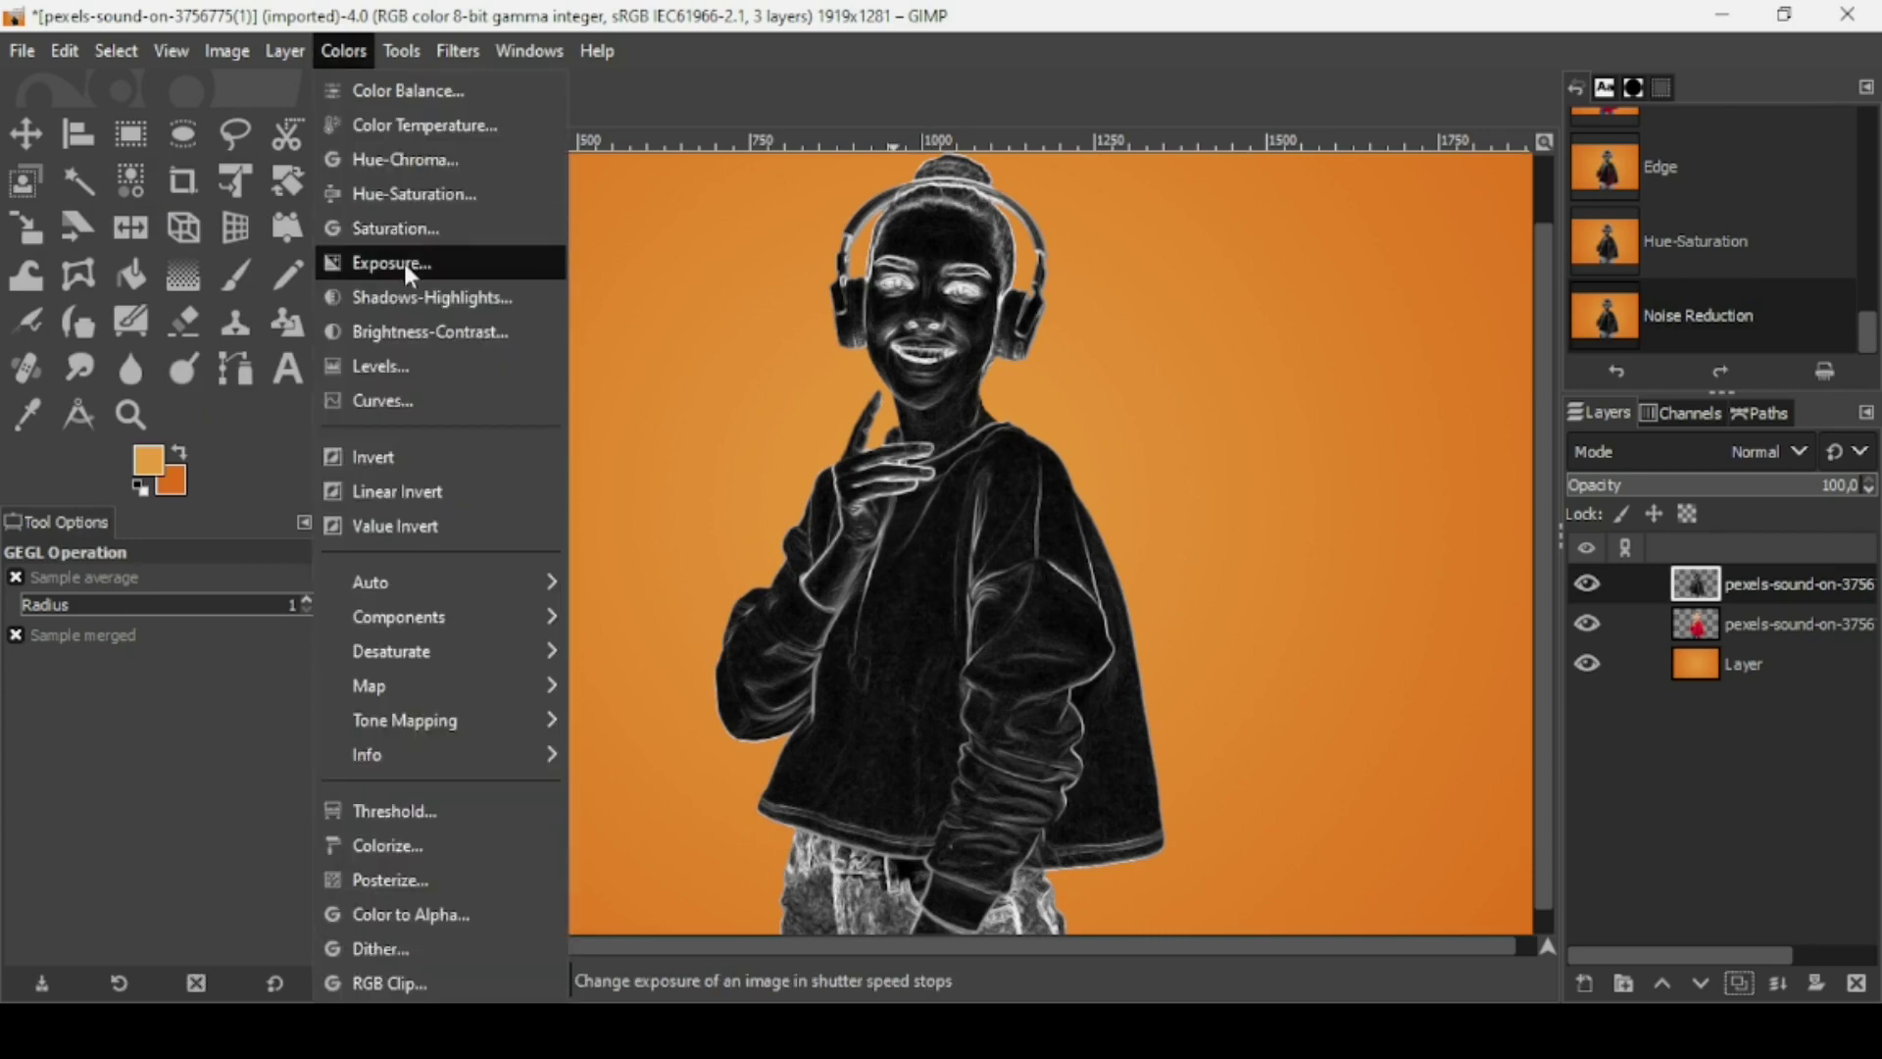
left_click(392, 263)
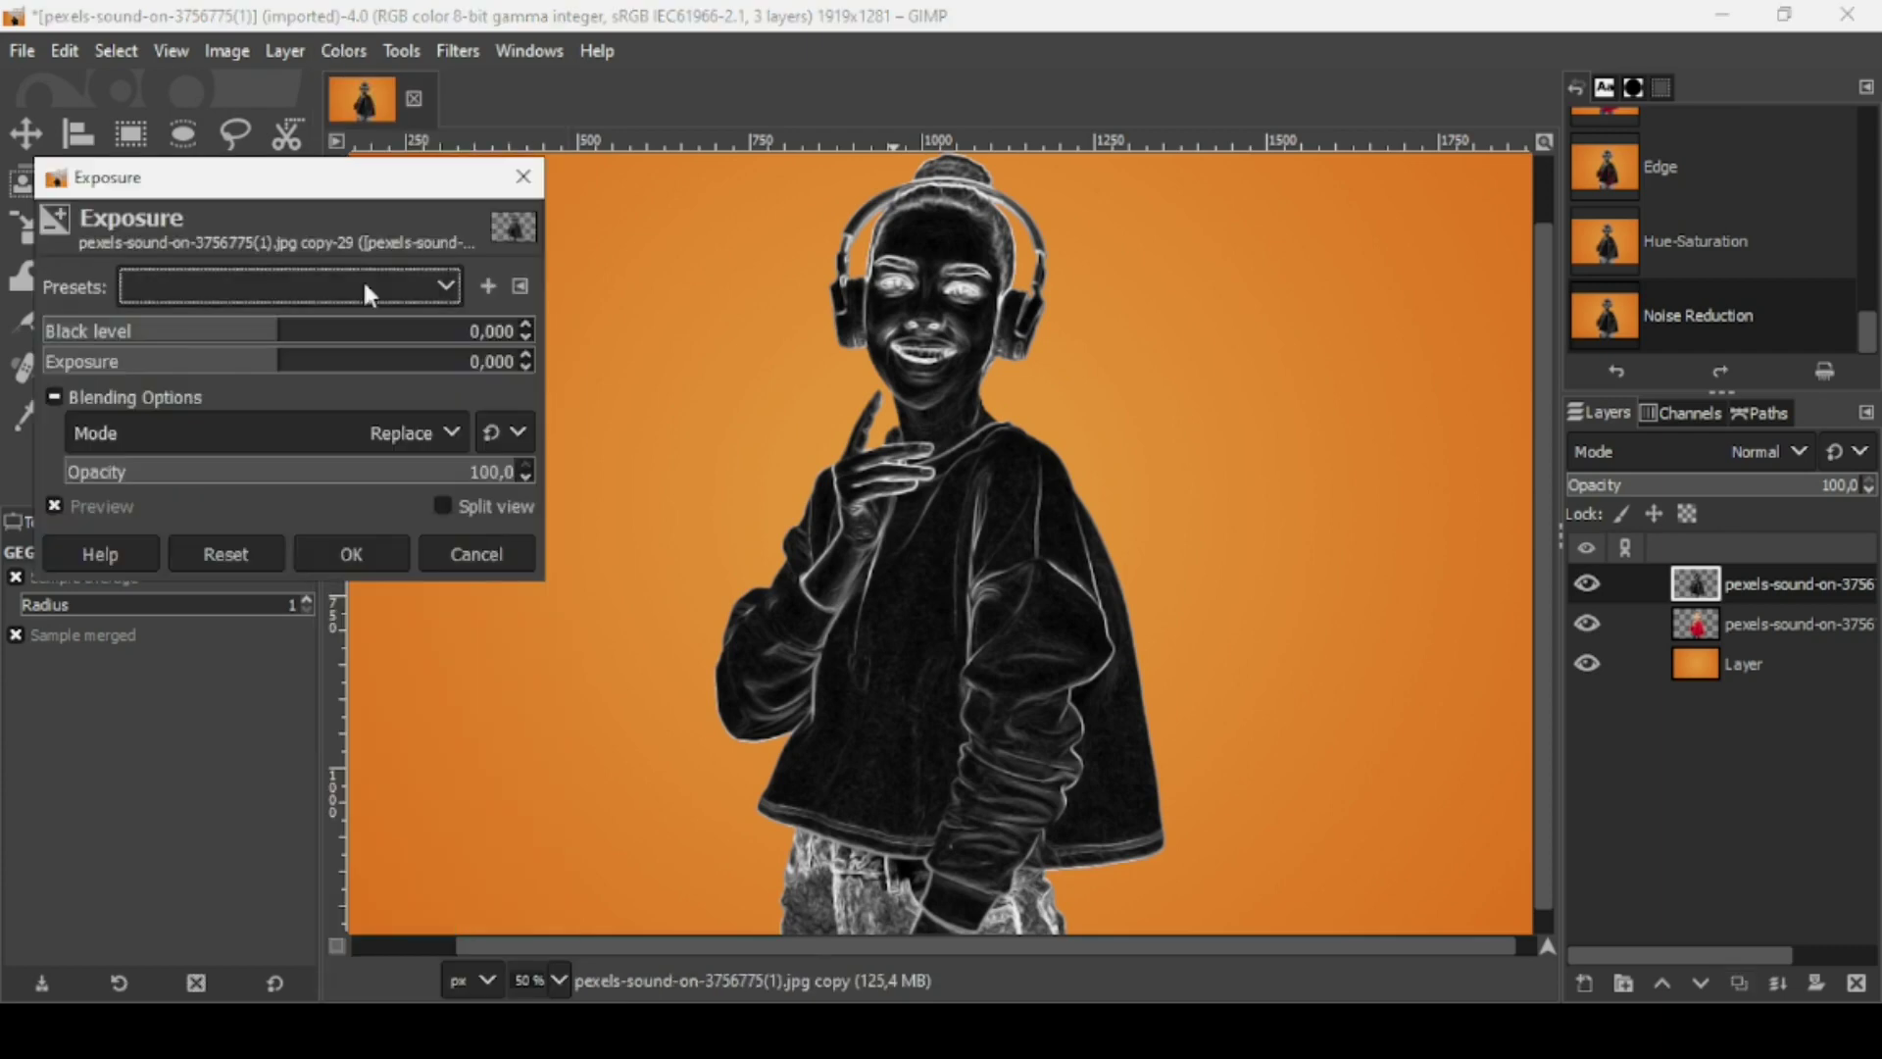
left_click_drag(304, 341, 330, 341)
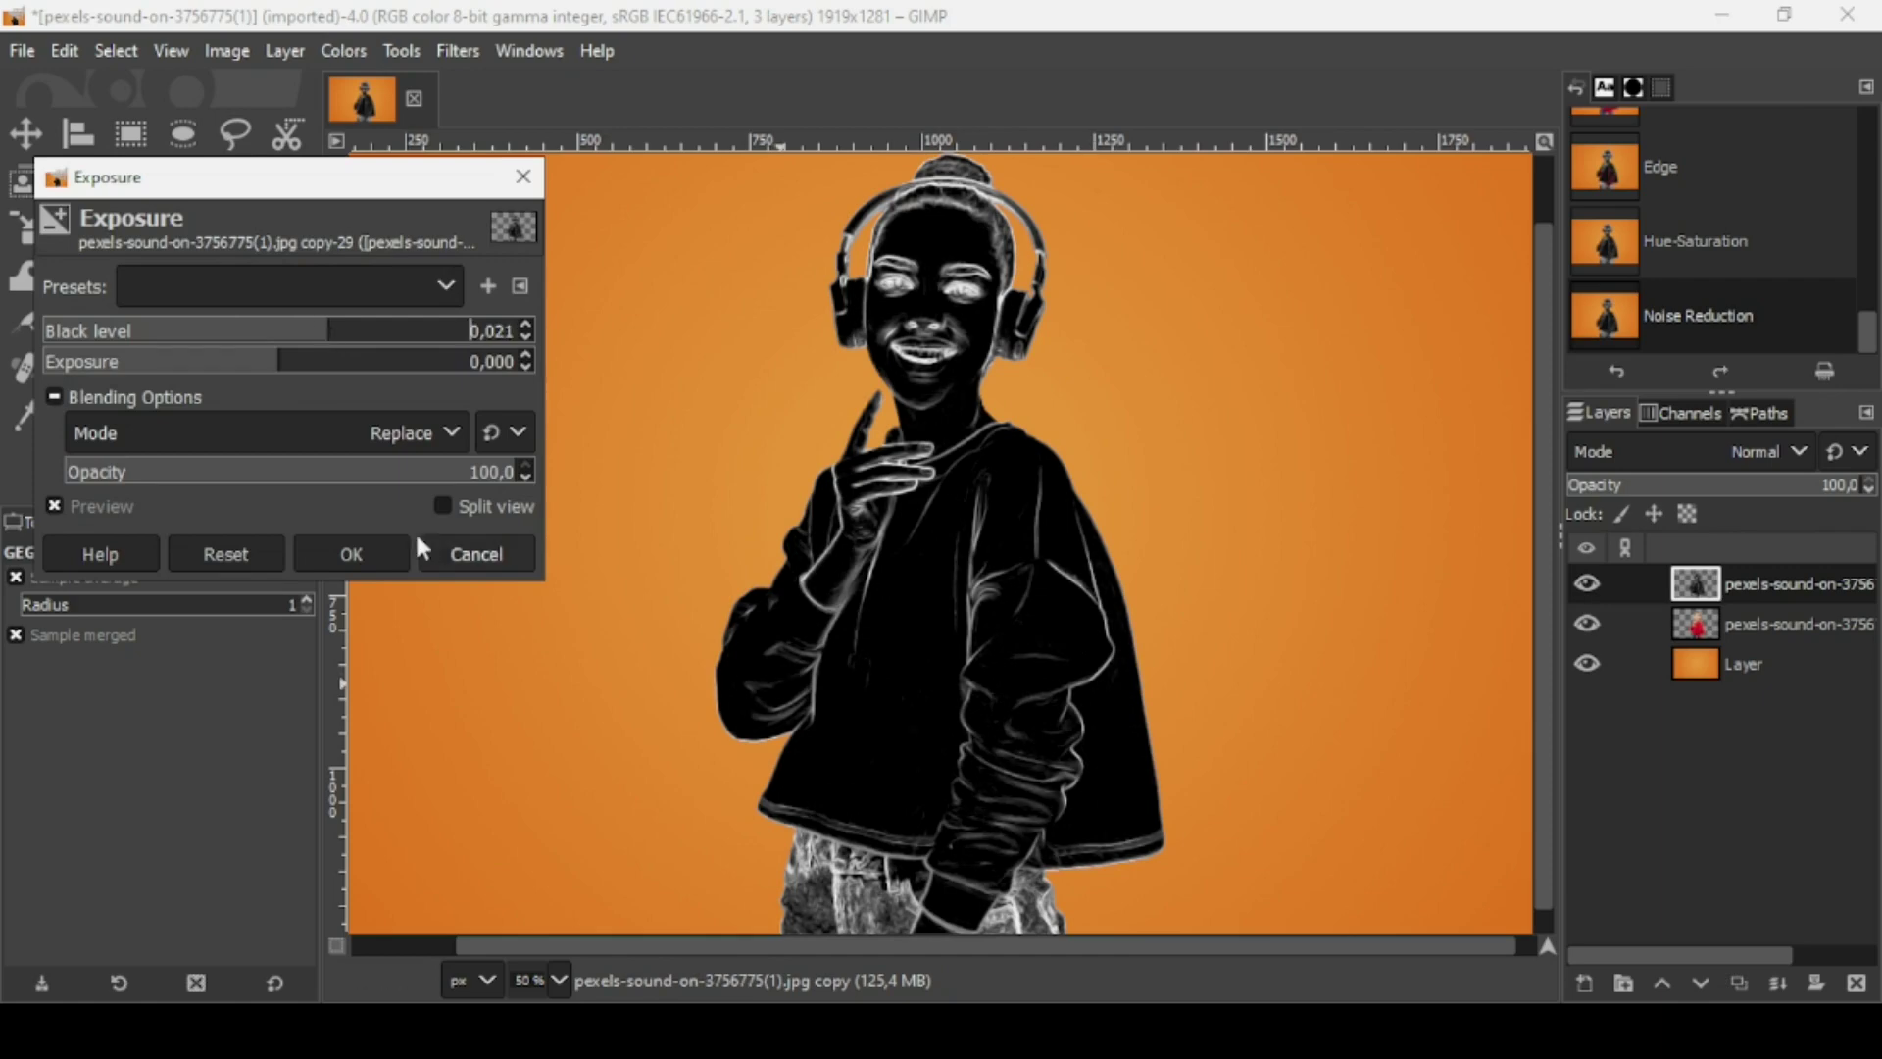
left_click_drag(299, 376, 300, 377)
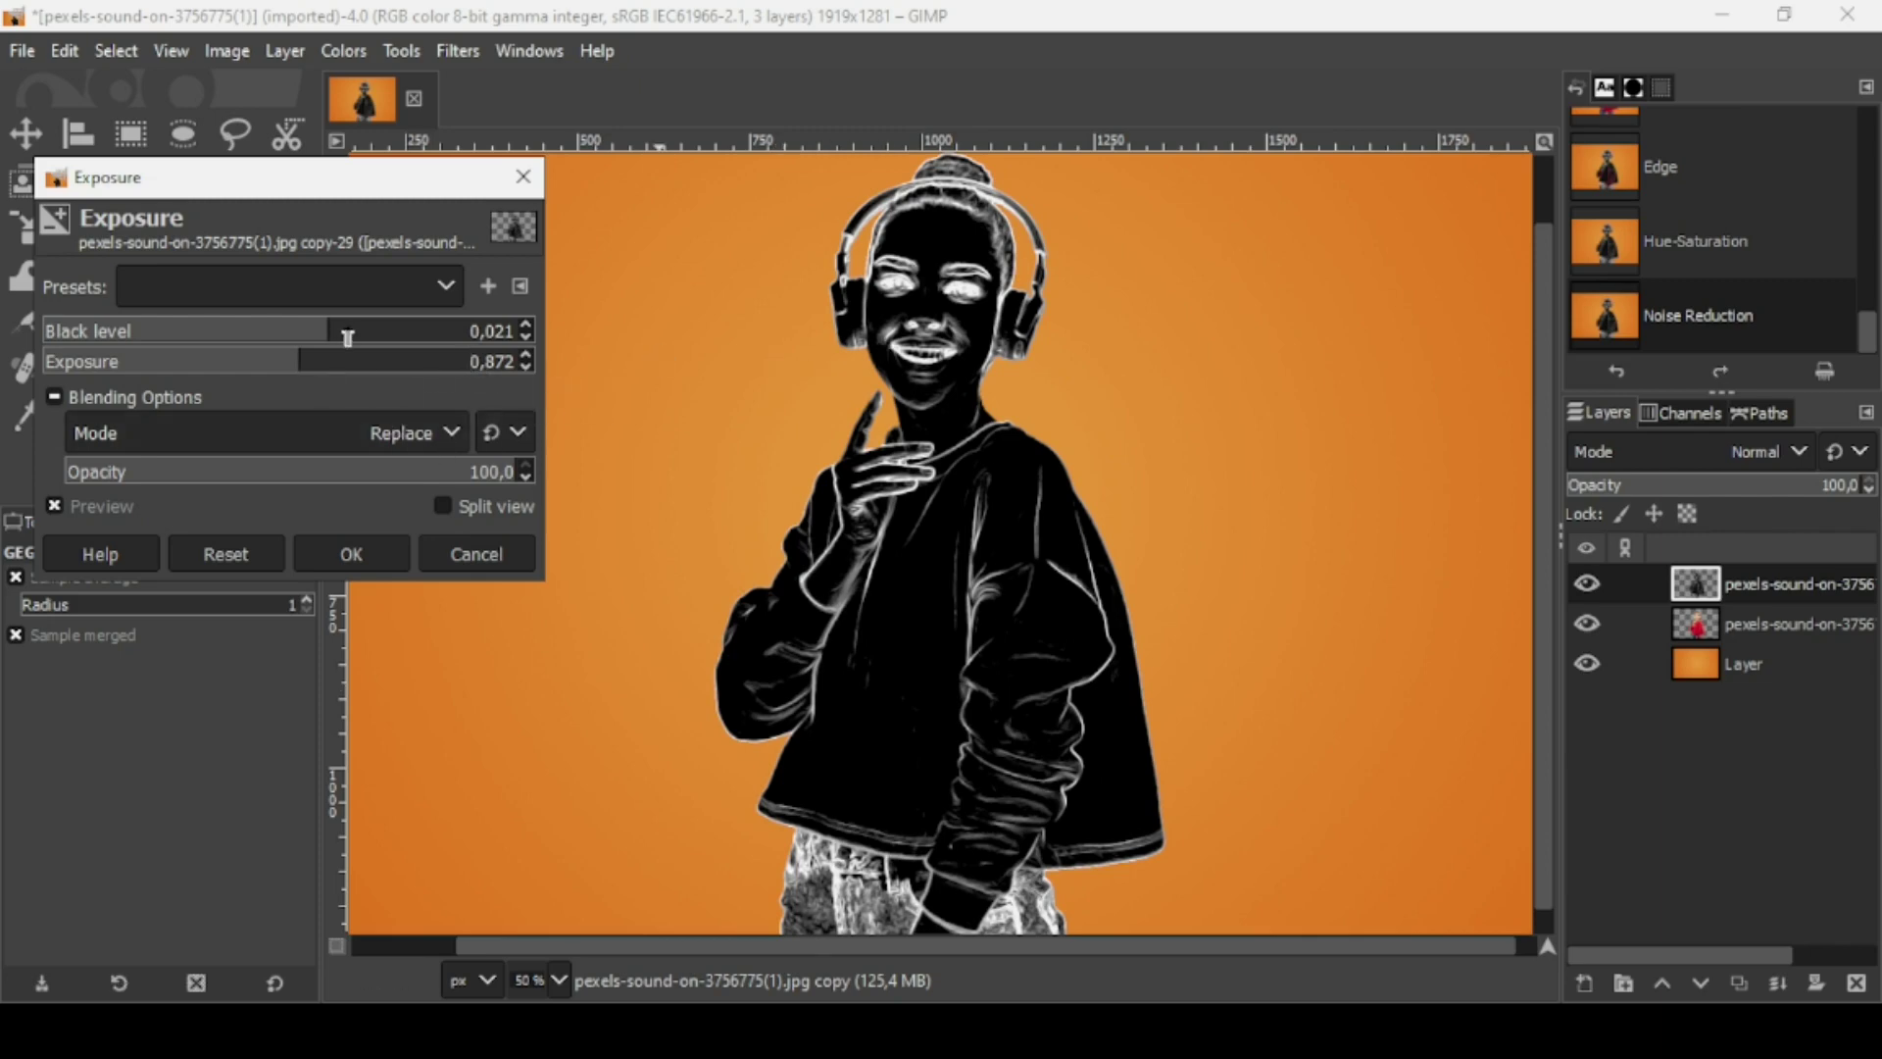
left_click_drag(353, 333, 358, 334)
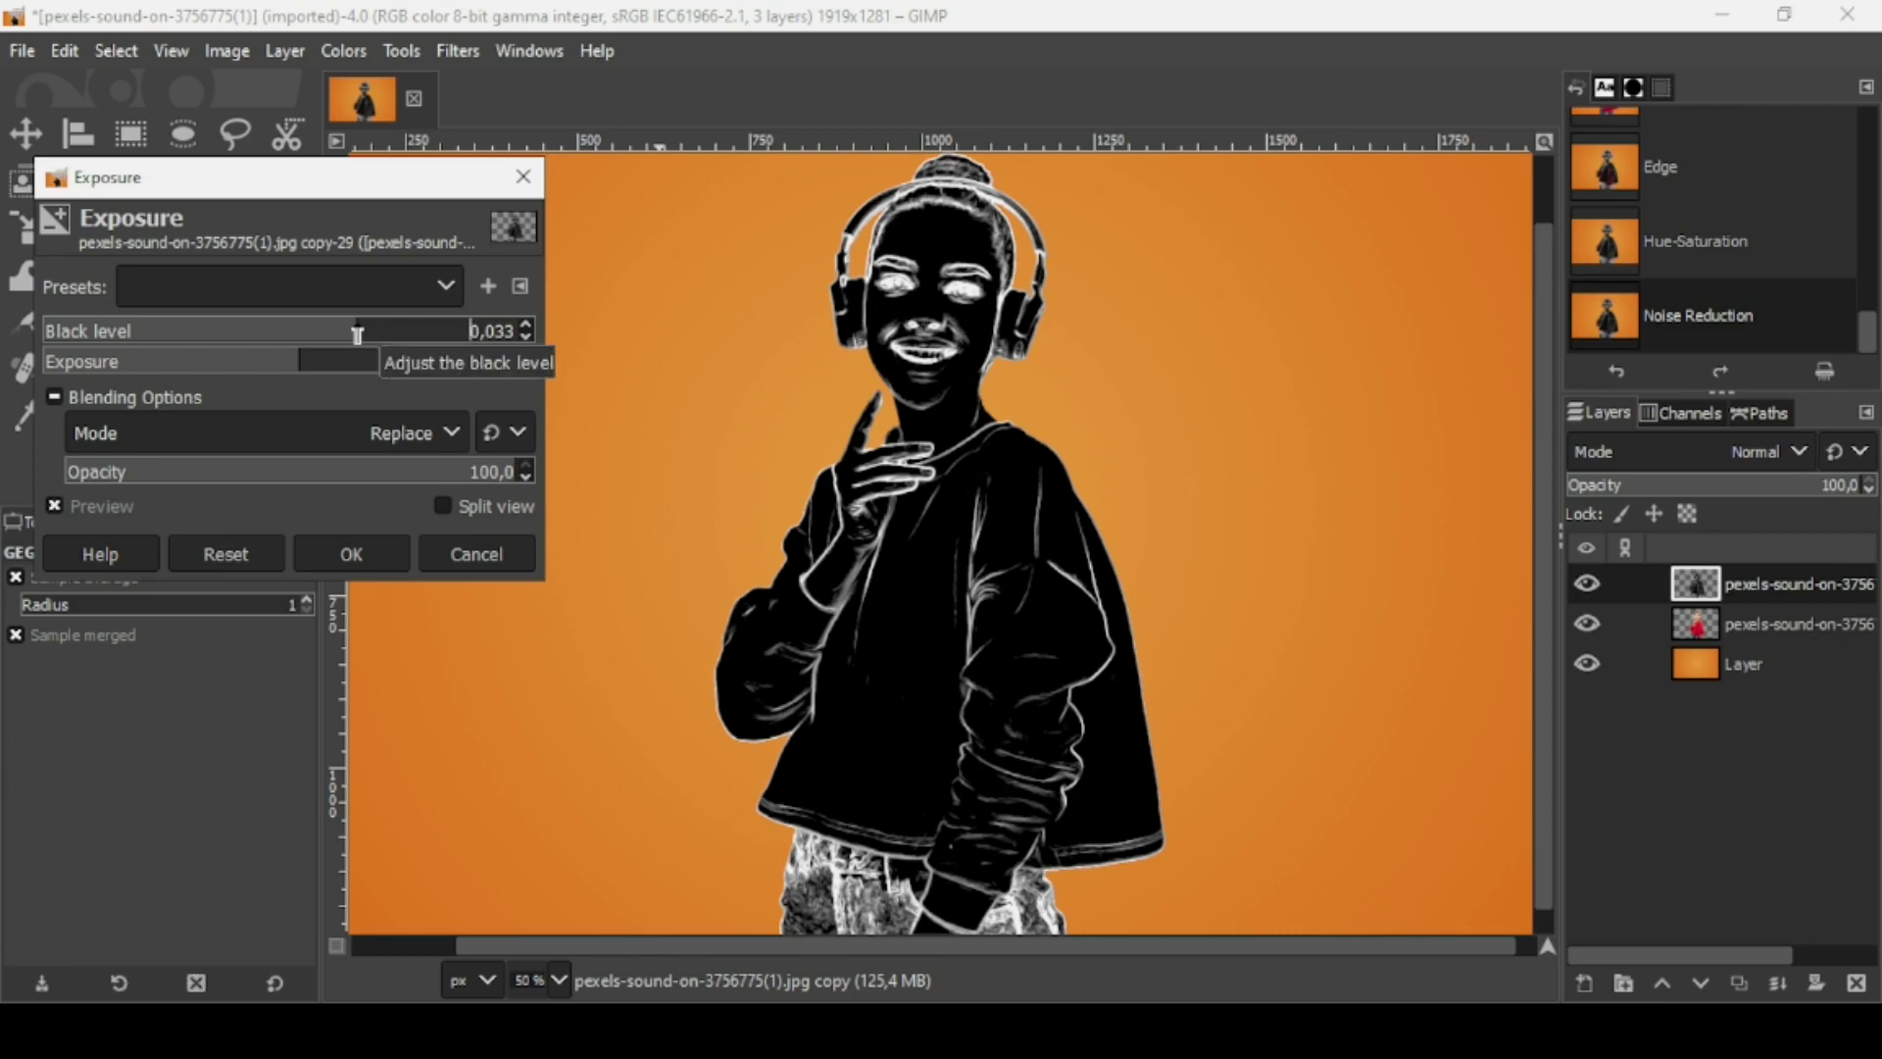
left_click(351, 554)
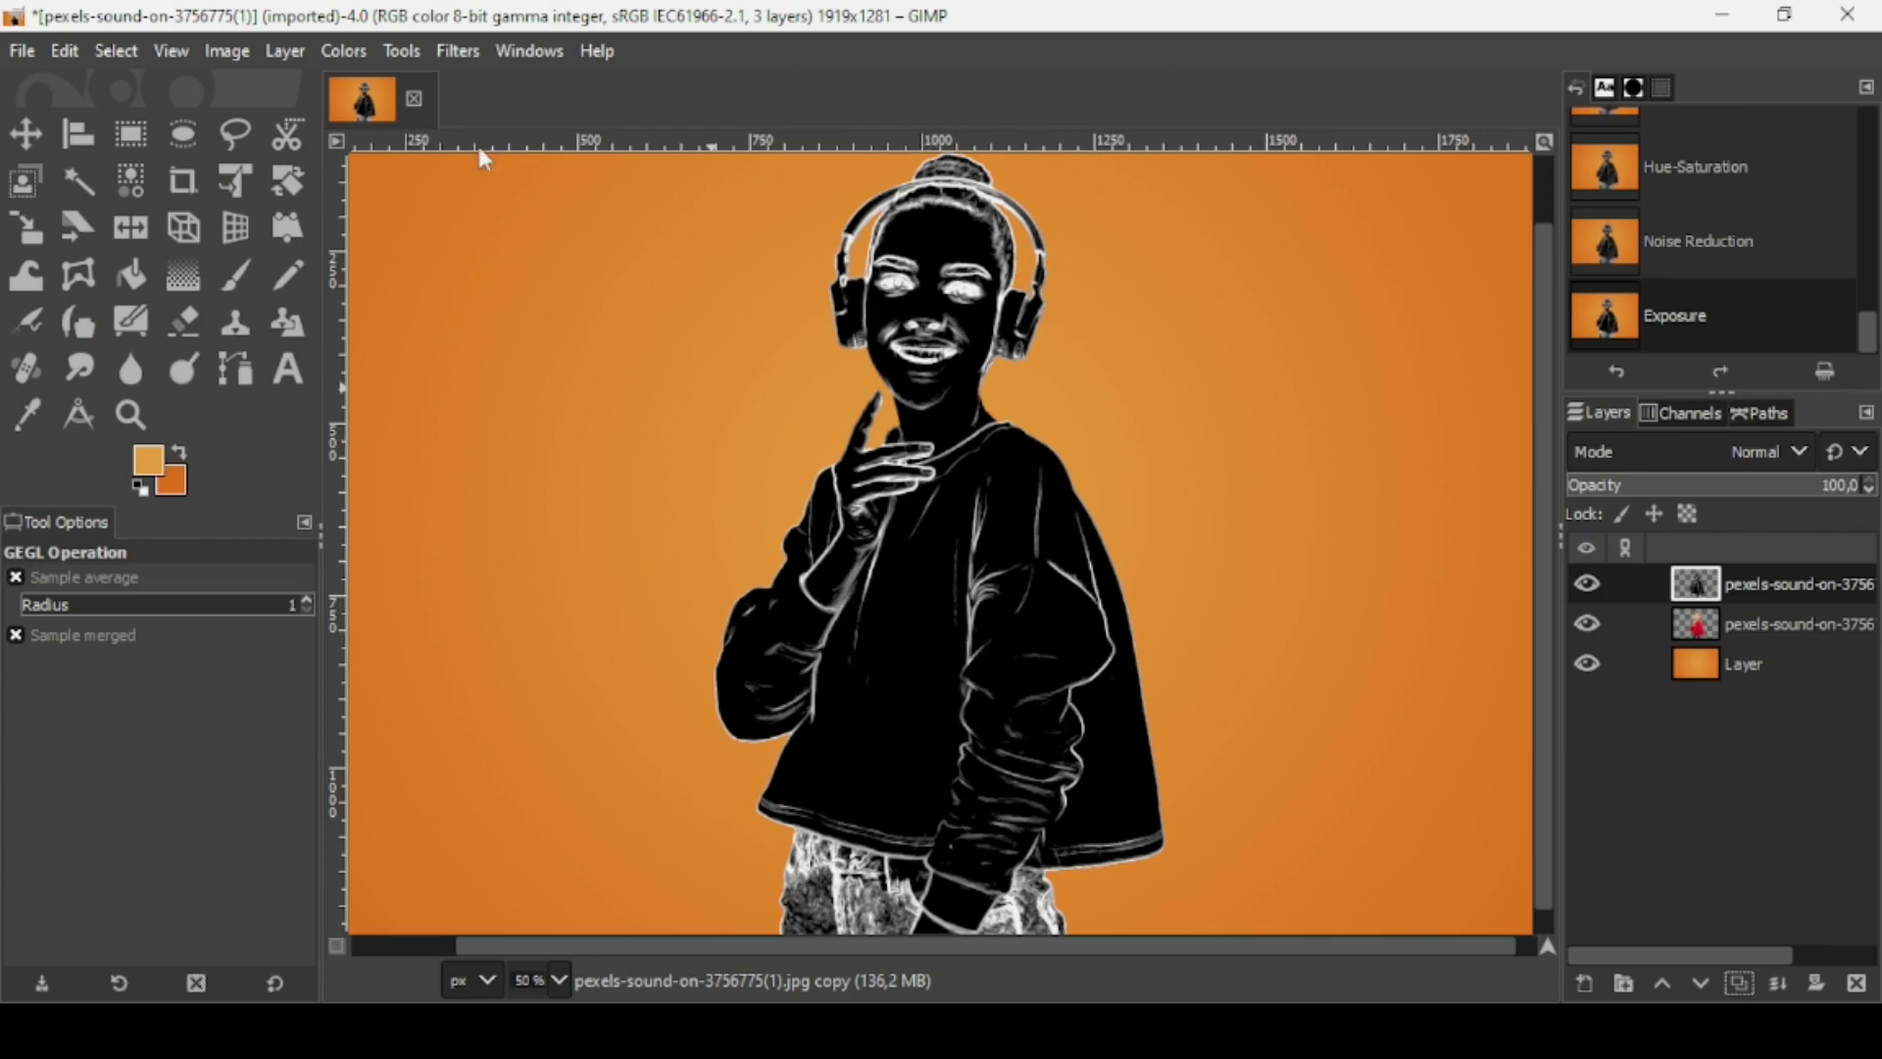
- Apply Color to Alpha using the sweater's black, picked from the image, as the transparent colour
left_click(288, 49)
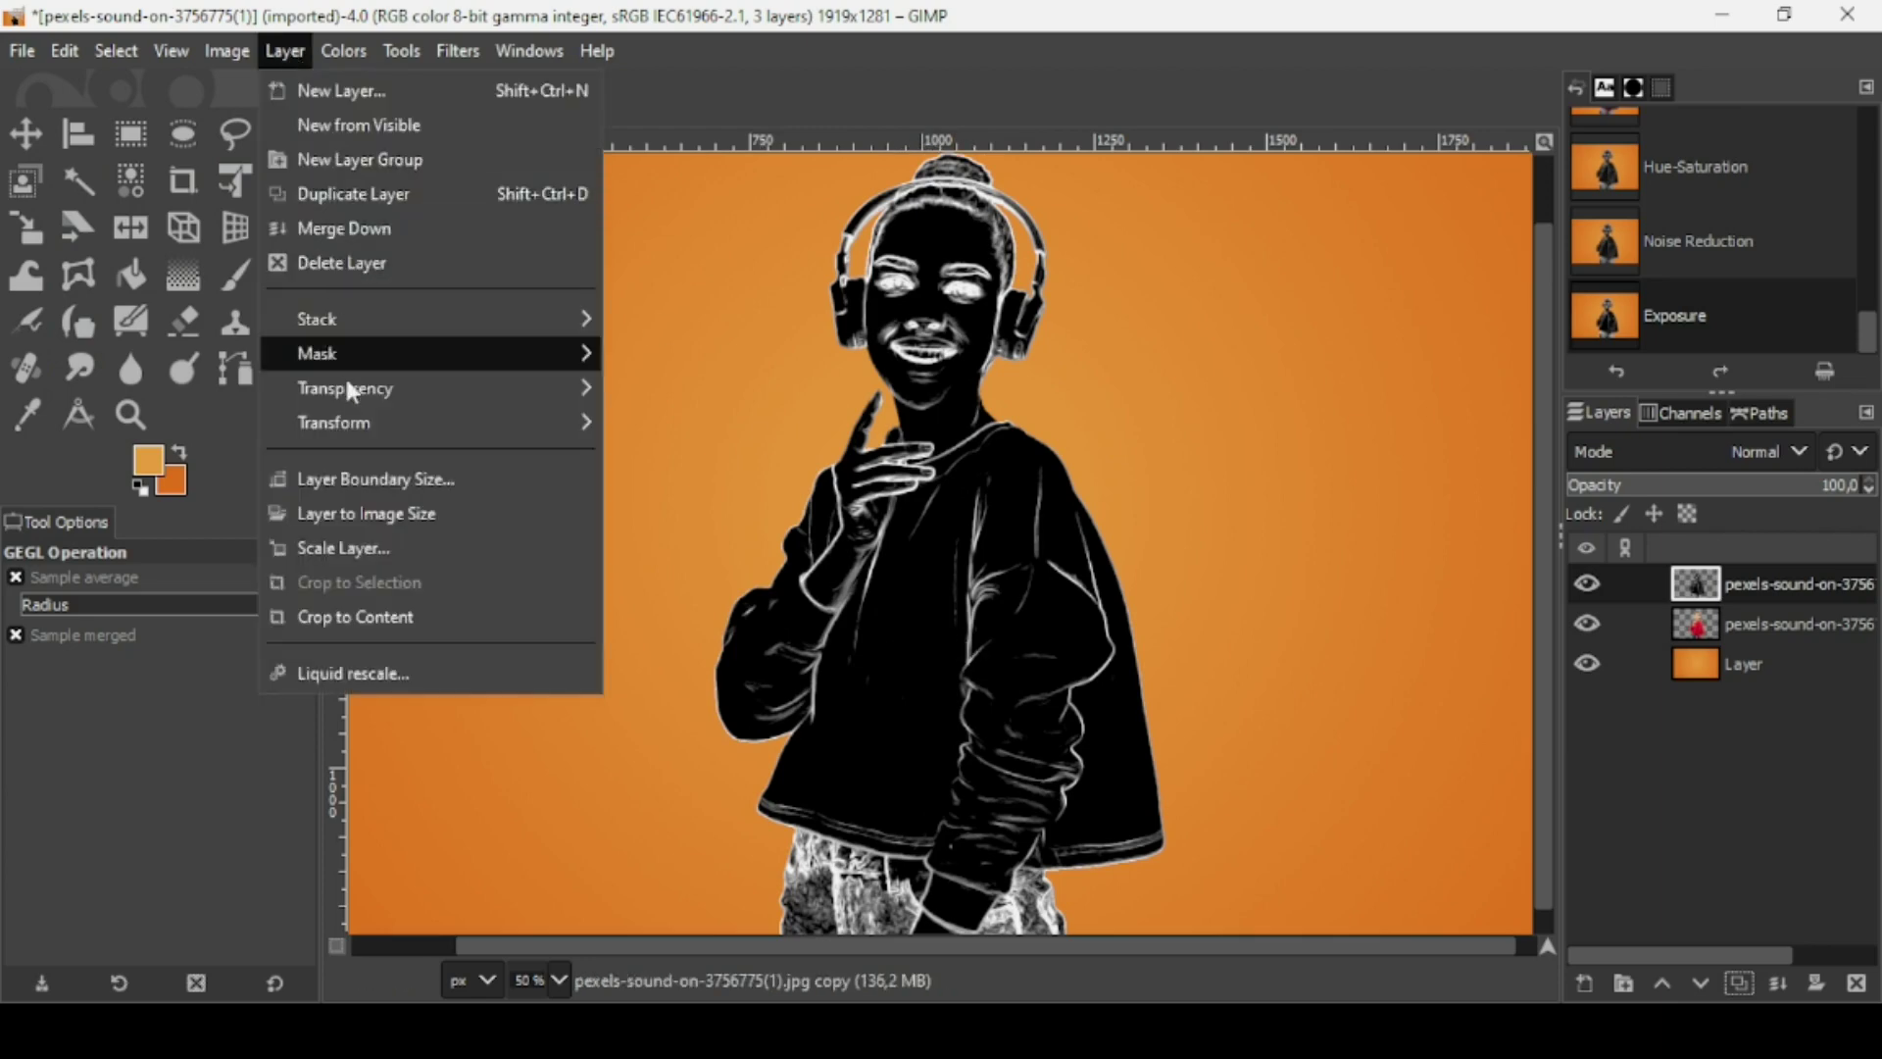
mouse_move(347, 393)
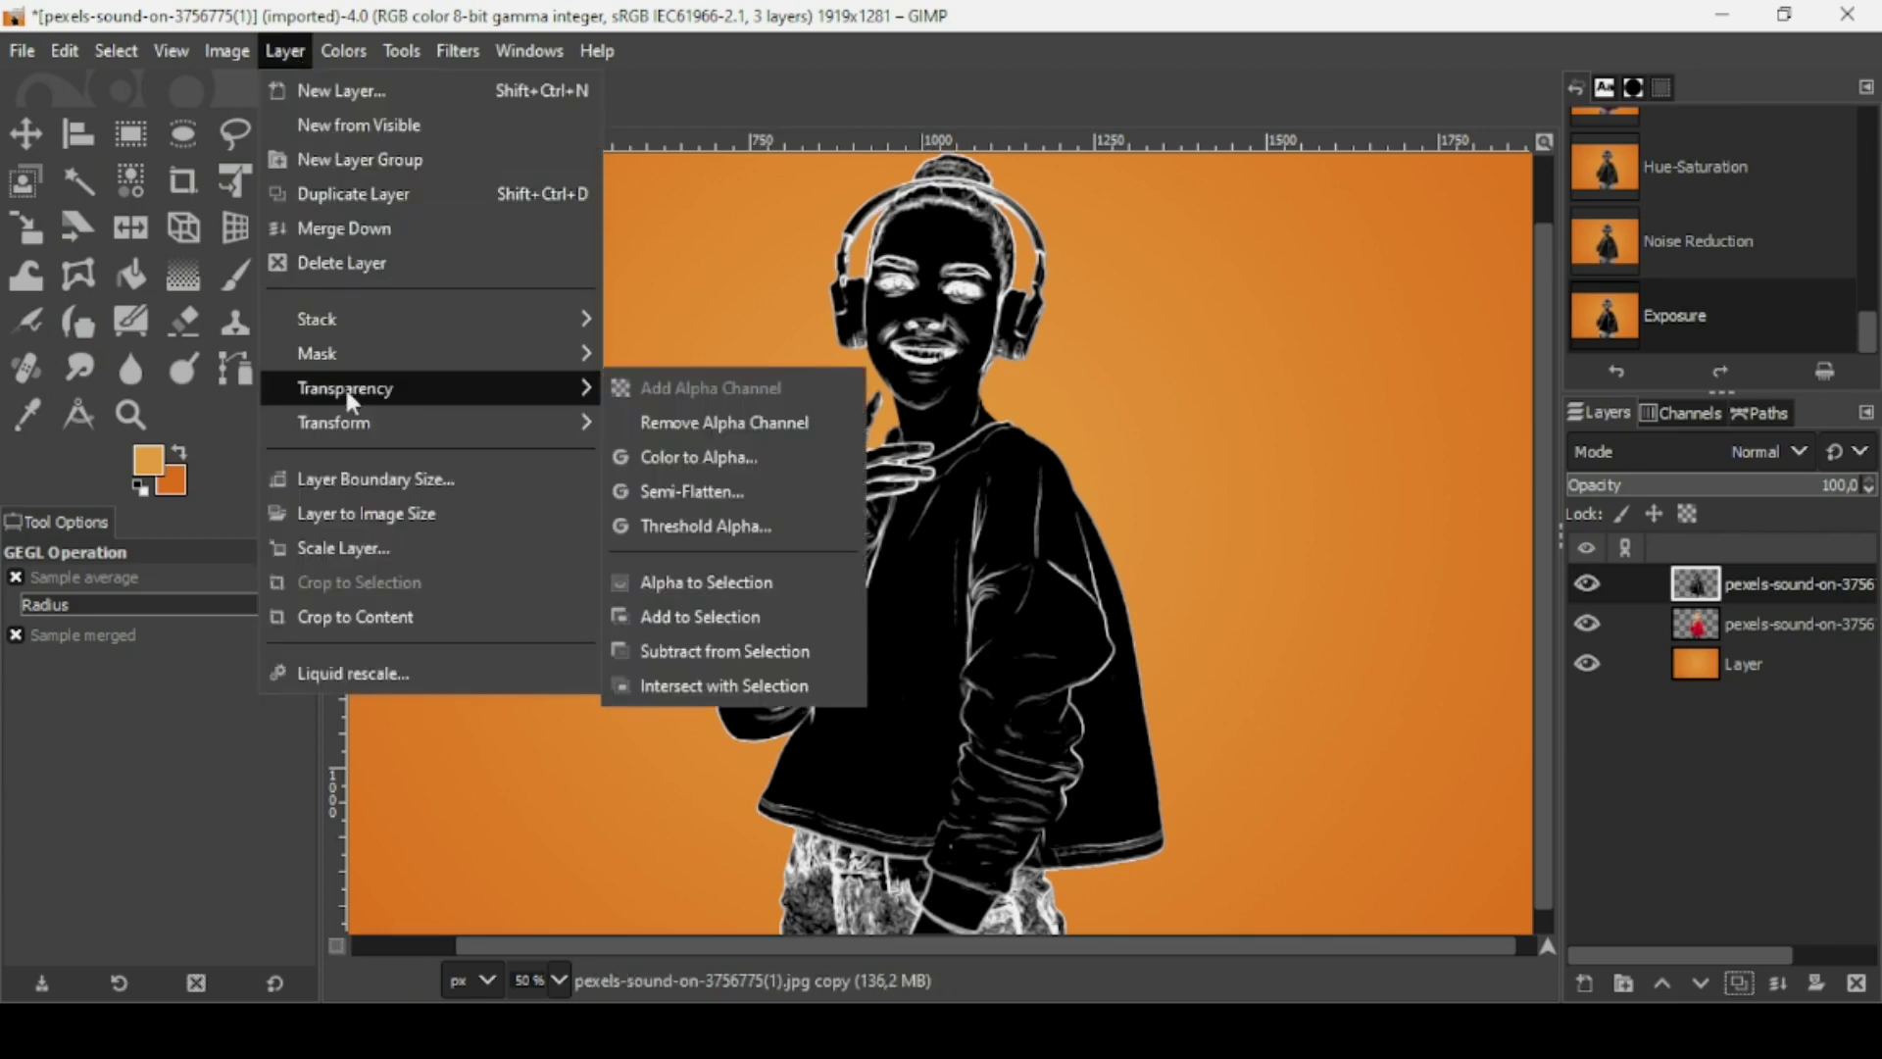
left_click(727, 449)
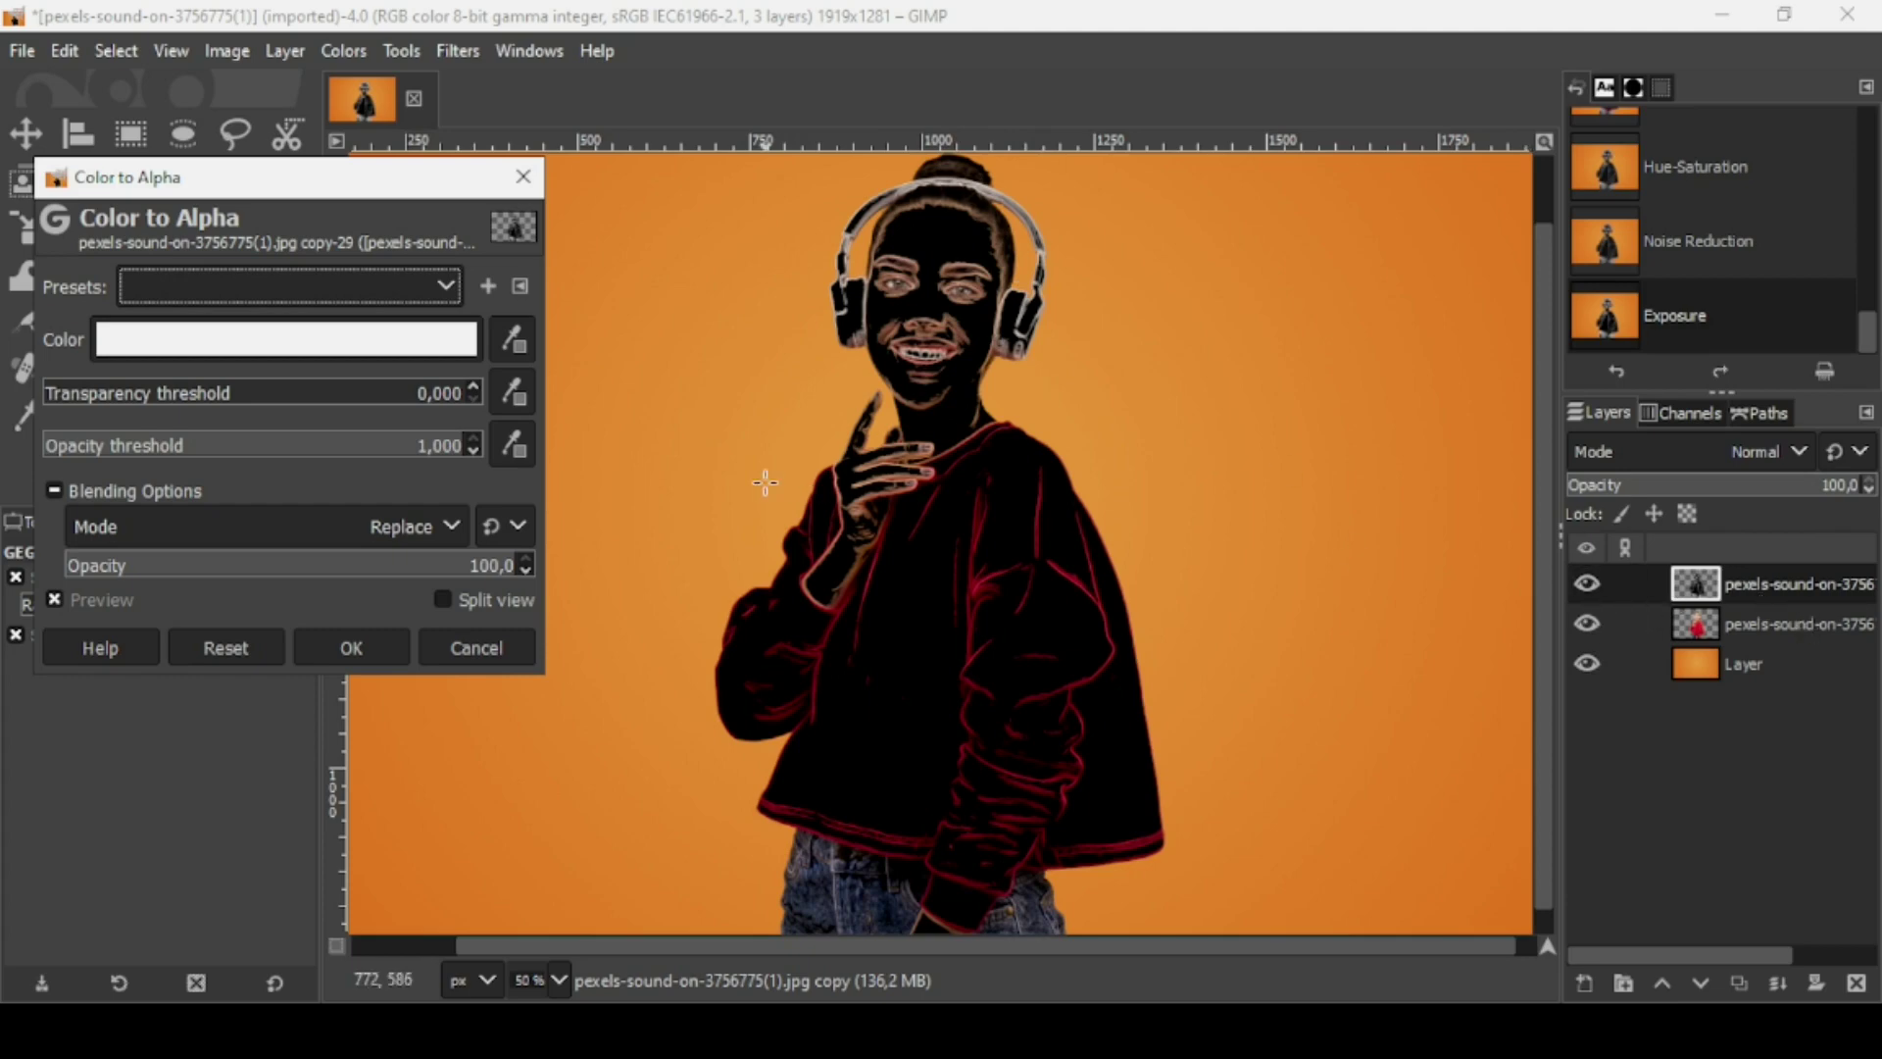
left_click(421, 339)
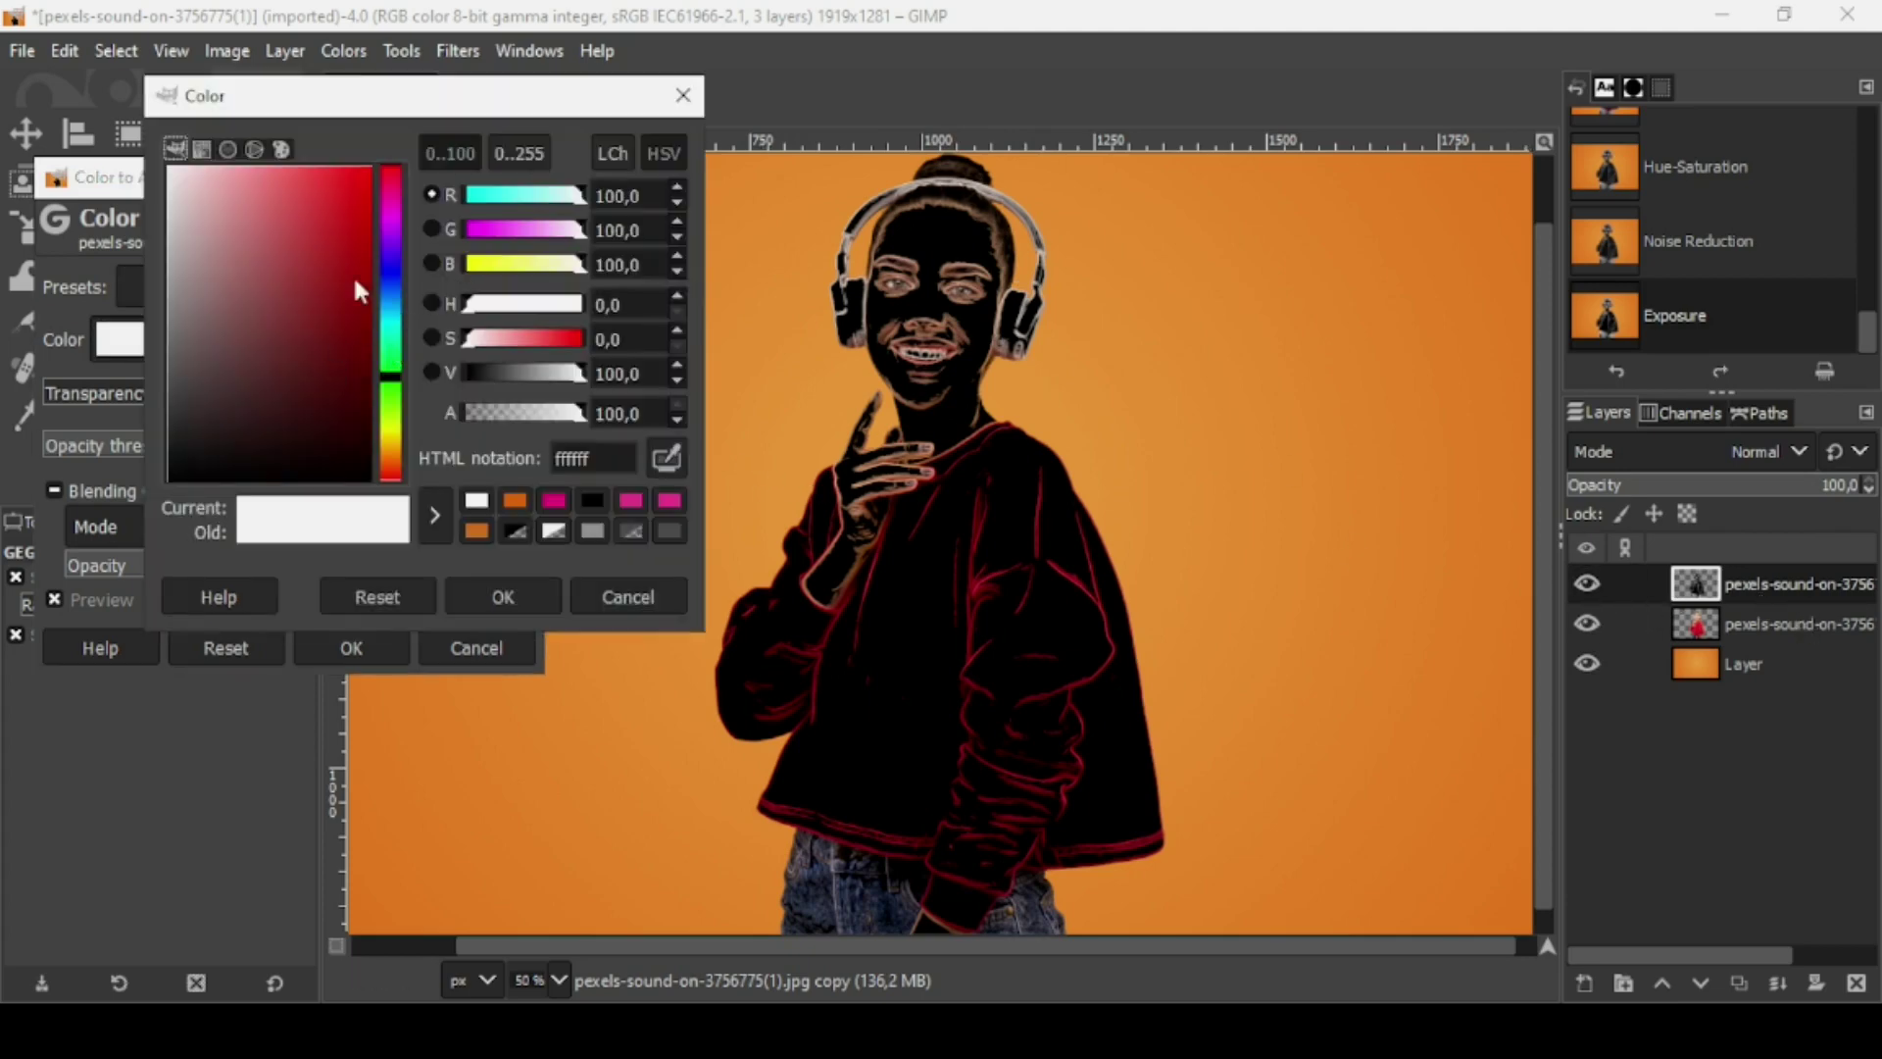
left_click(687, 108)
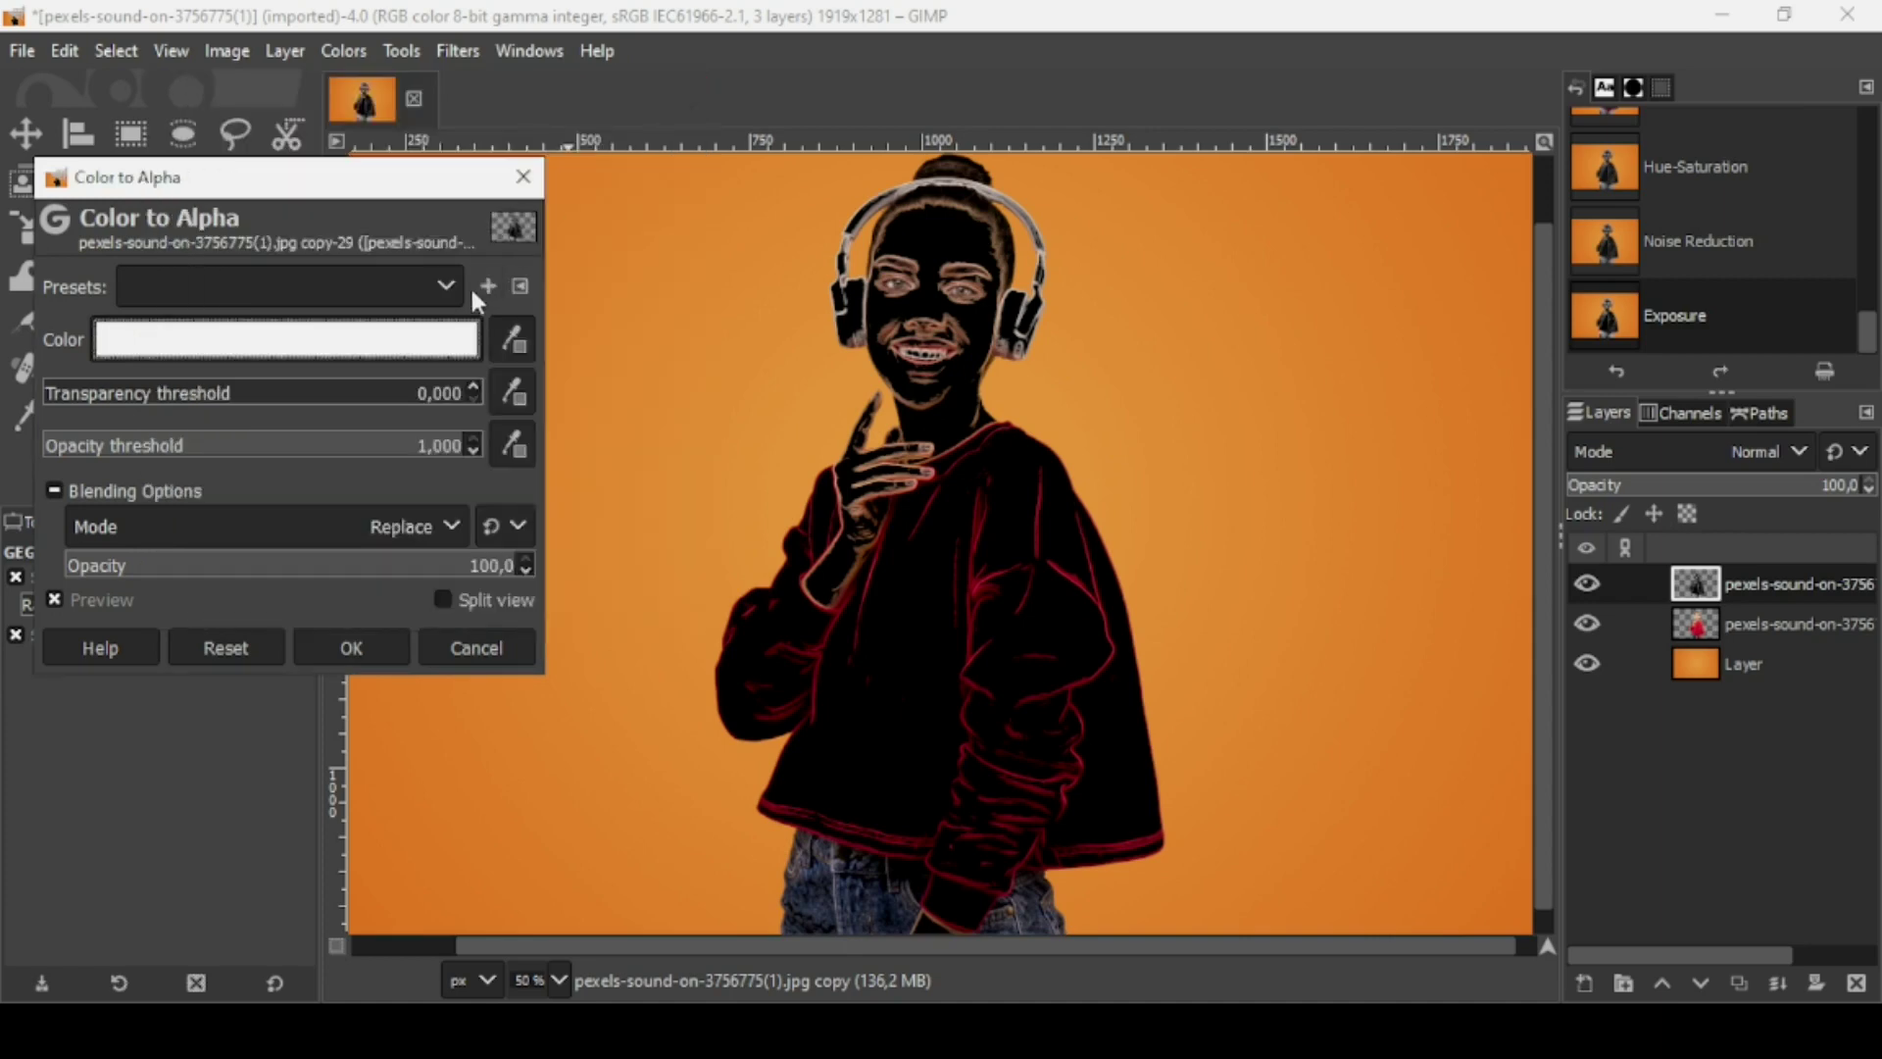
left_click(516, 343)
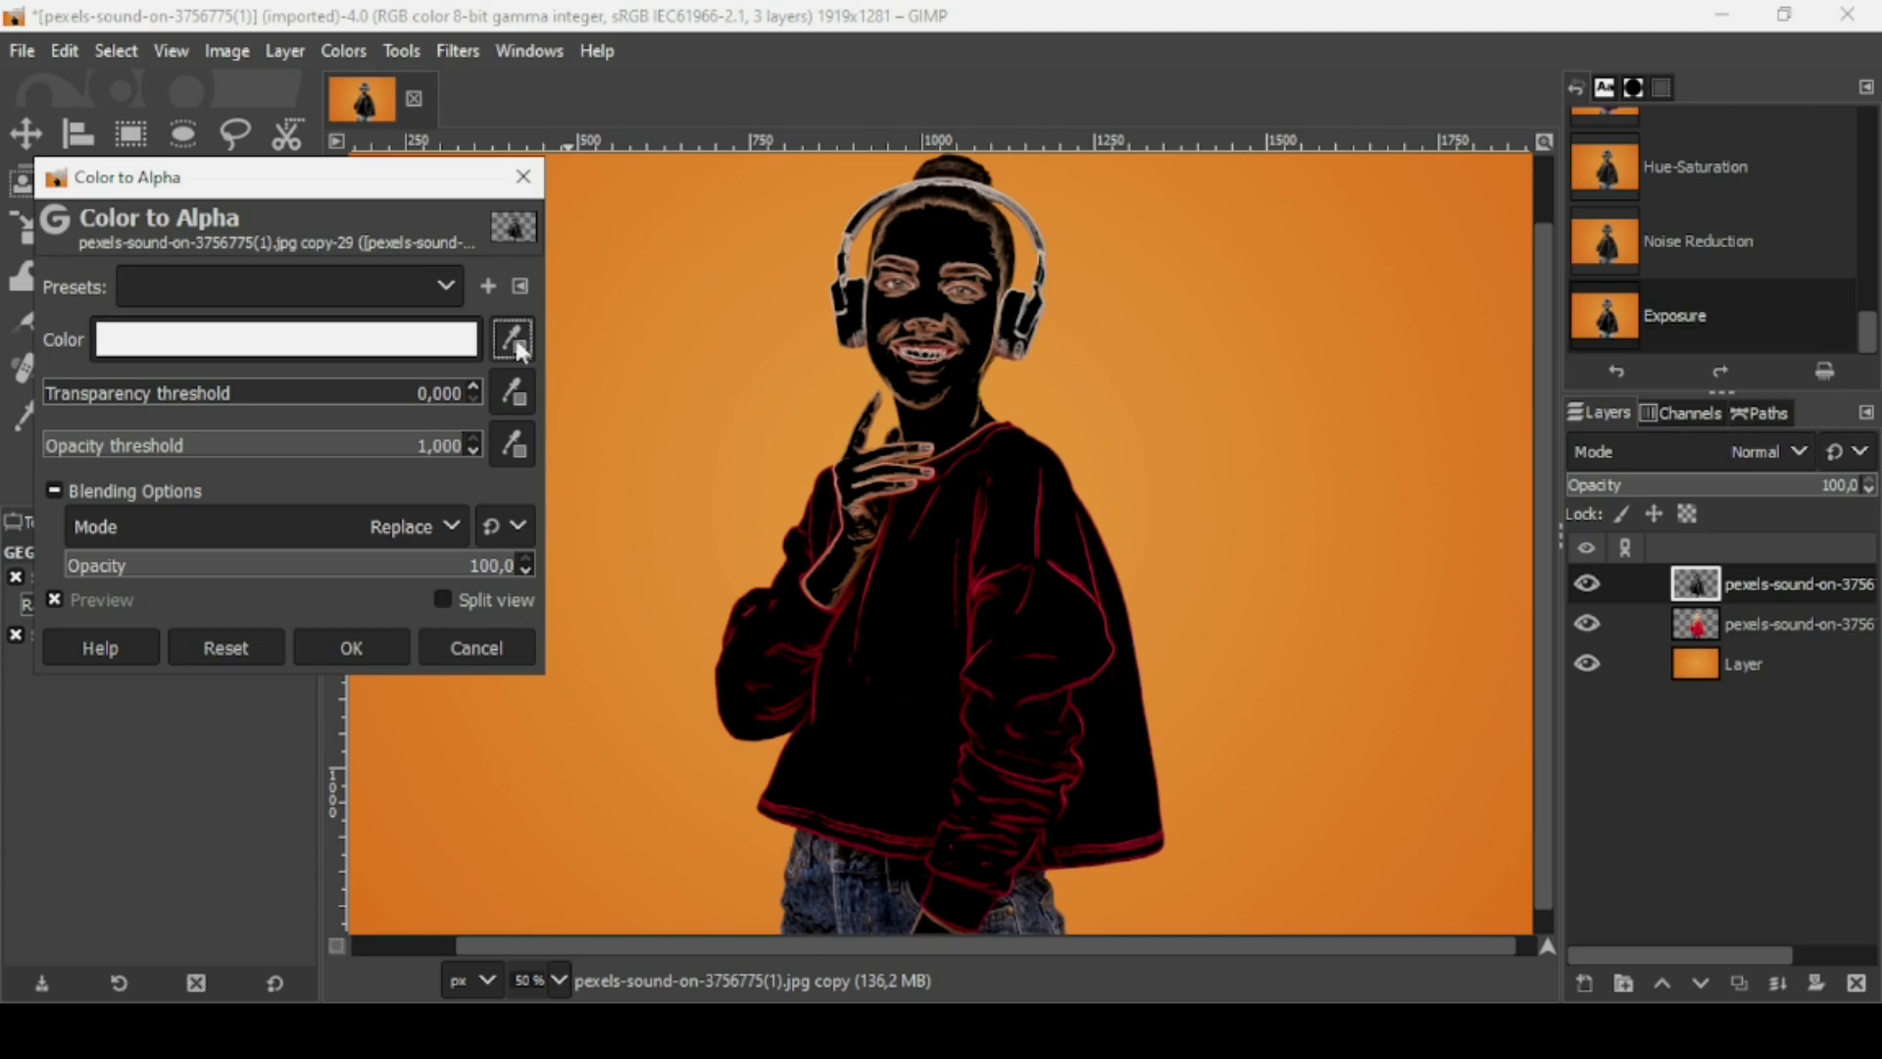
left_click(906, 663)
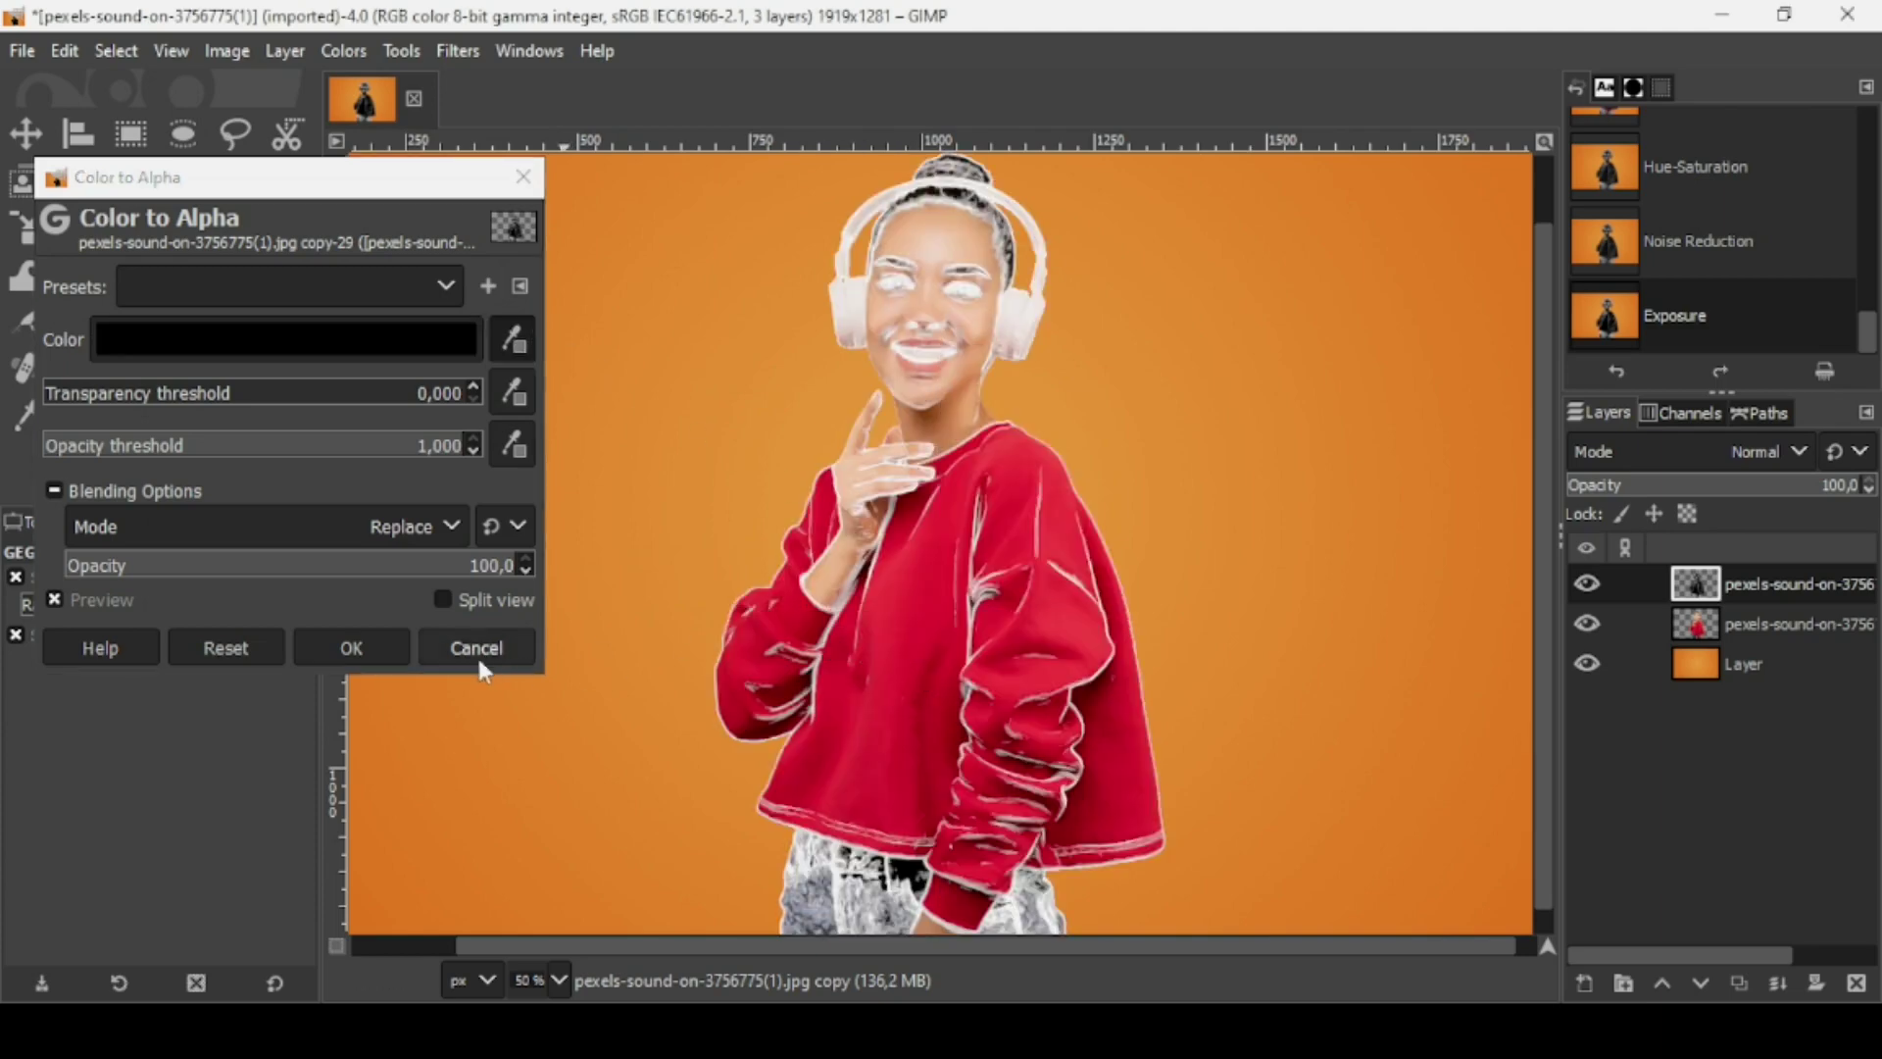
left_click(367, 636)
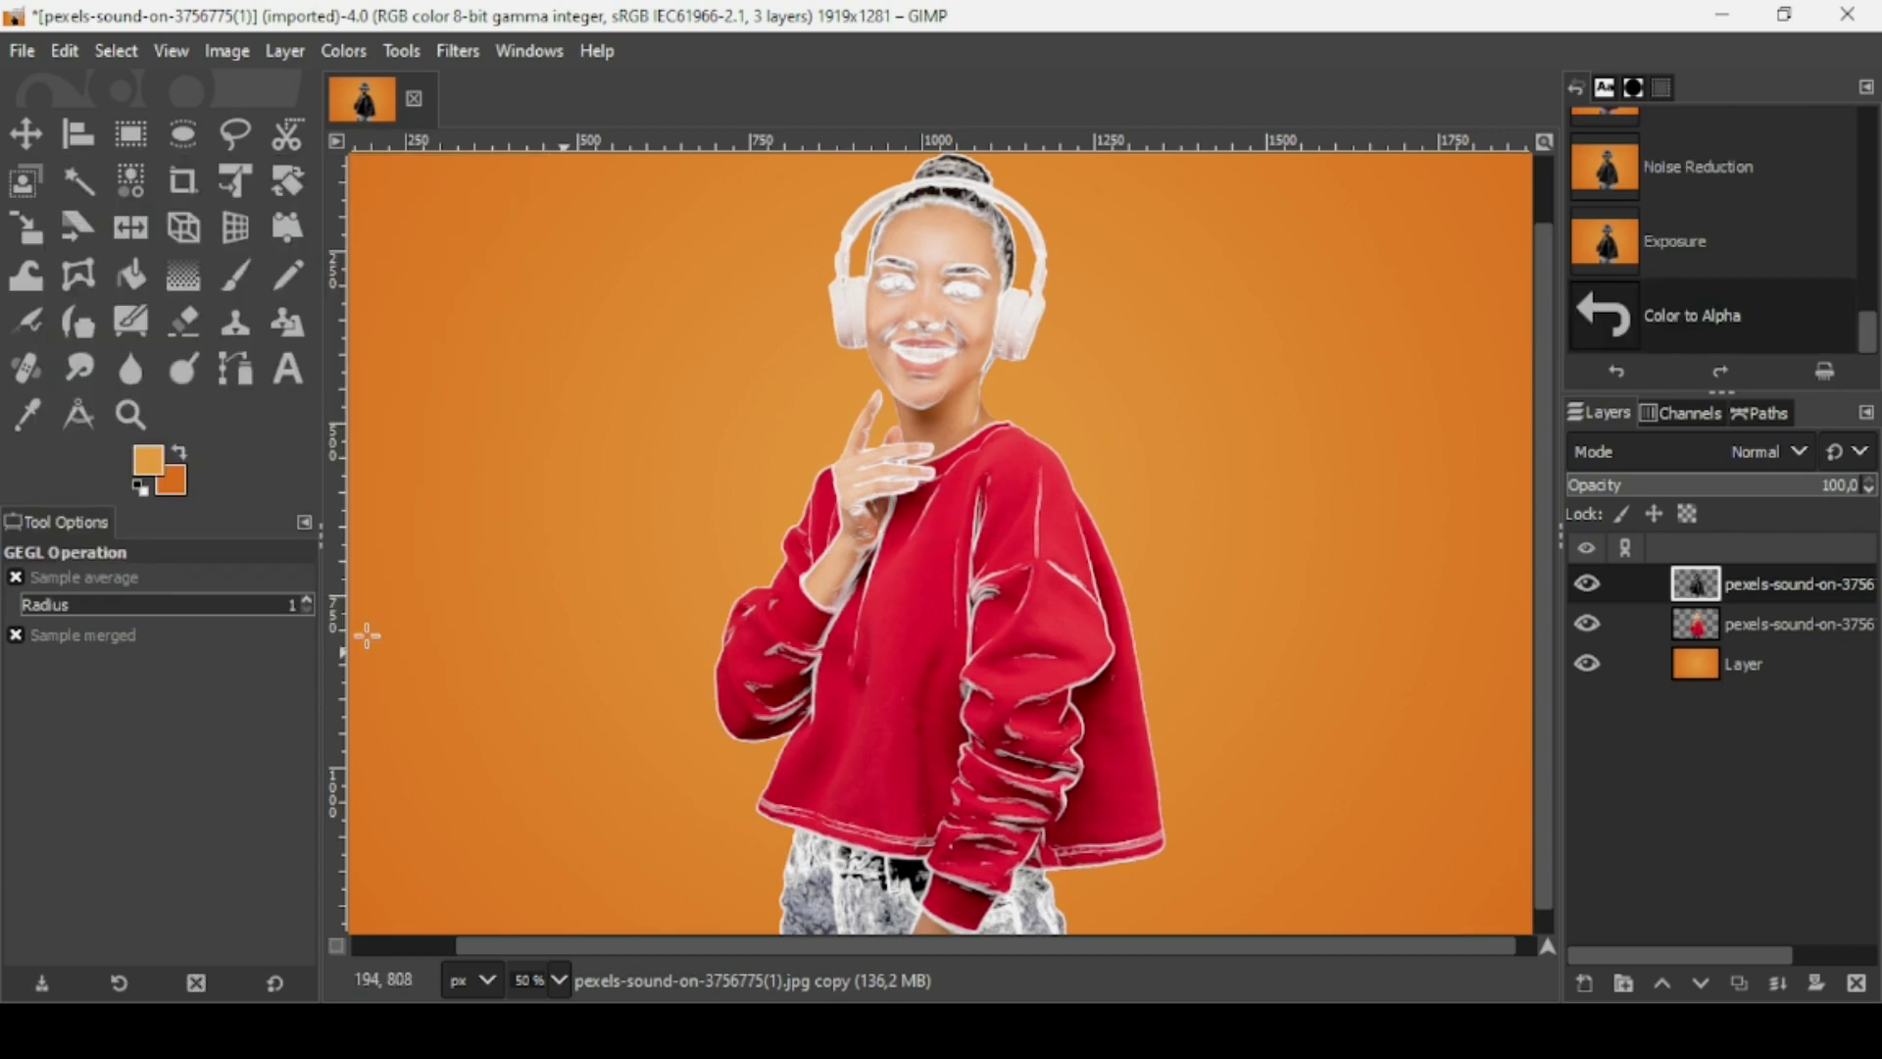
- Hide the red photo layer and make two copies of the outline layer
left_click(1588, 625)
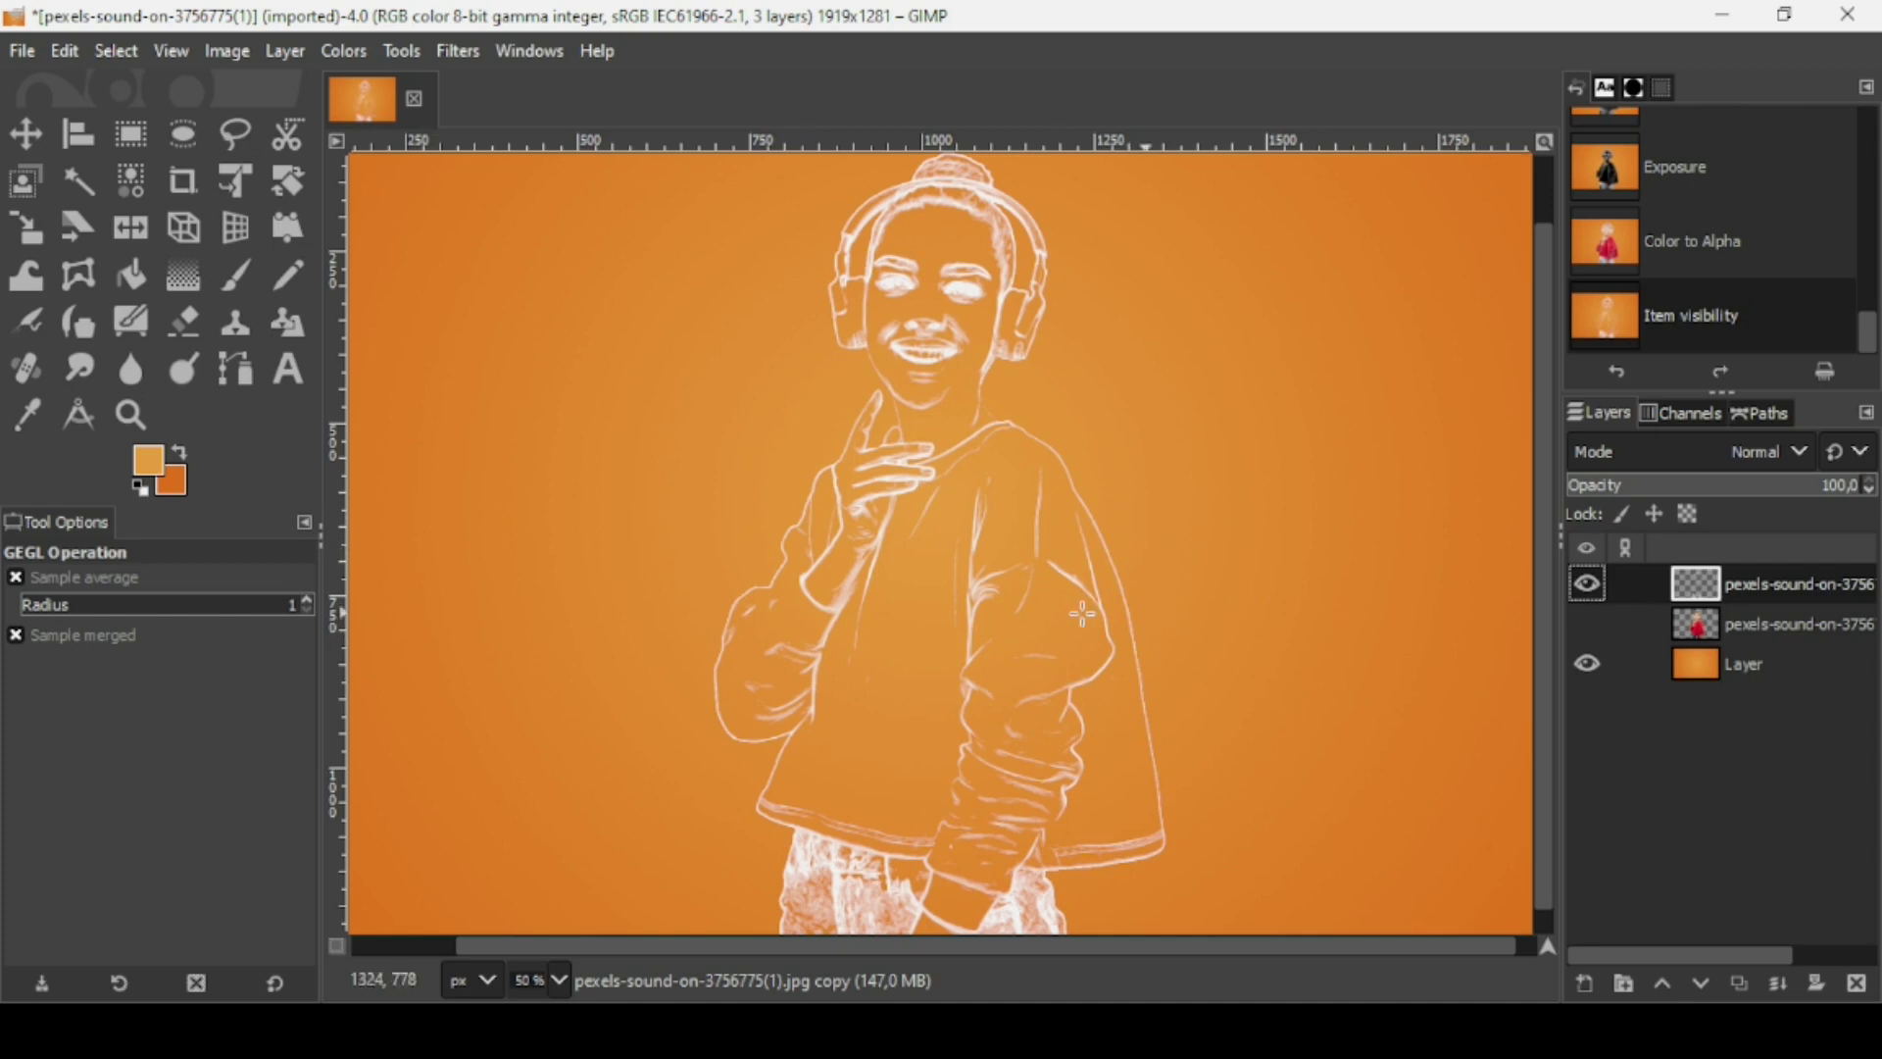
left_click(1740, 983)
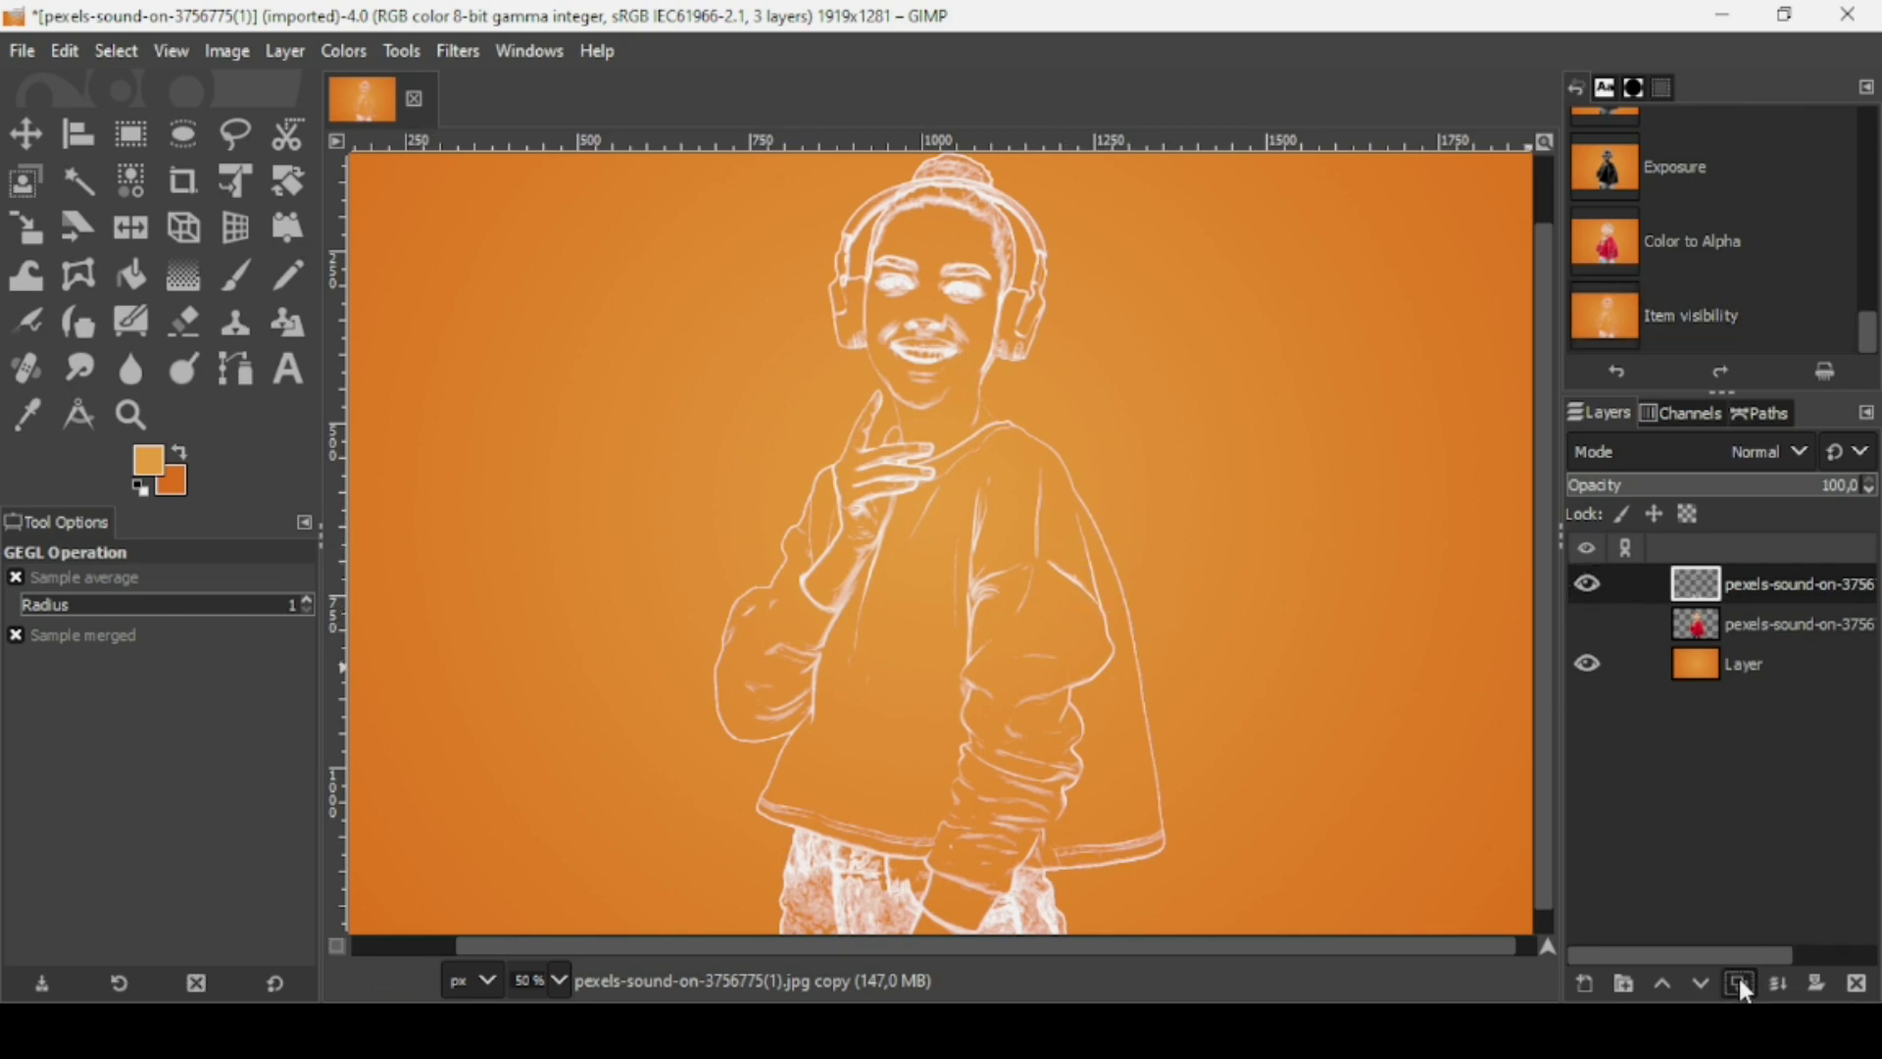
left_click(1740, 982)
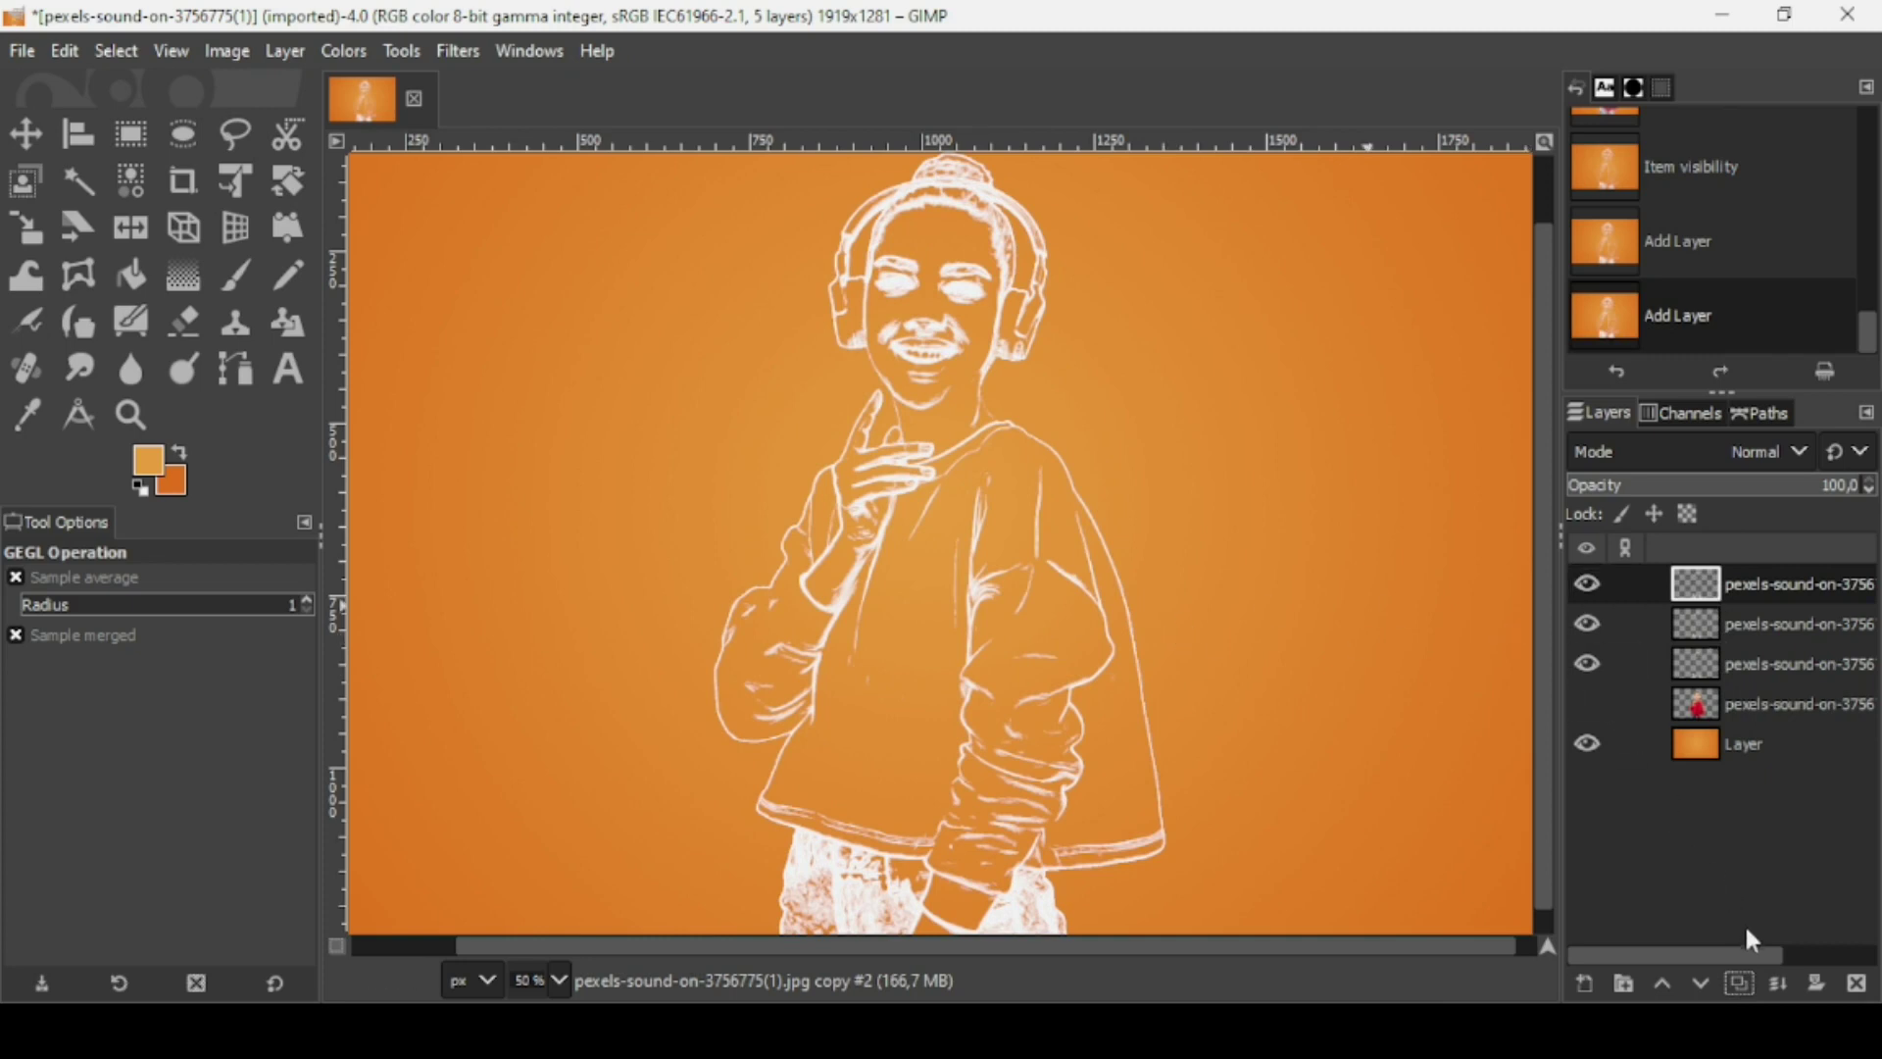
- Merge the outline copies down into a single outline layer
left_click(1782, 988)
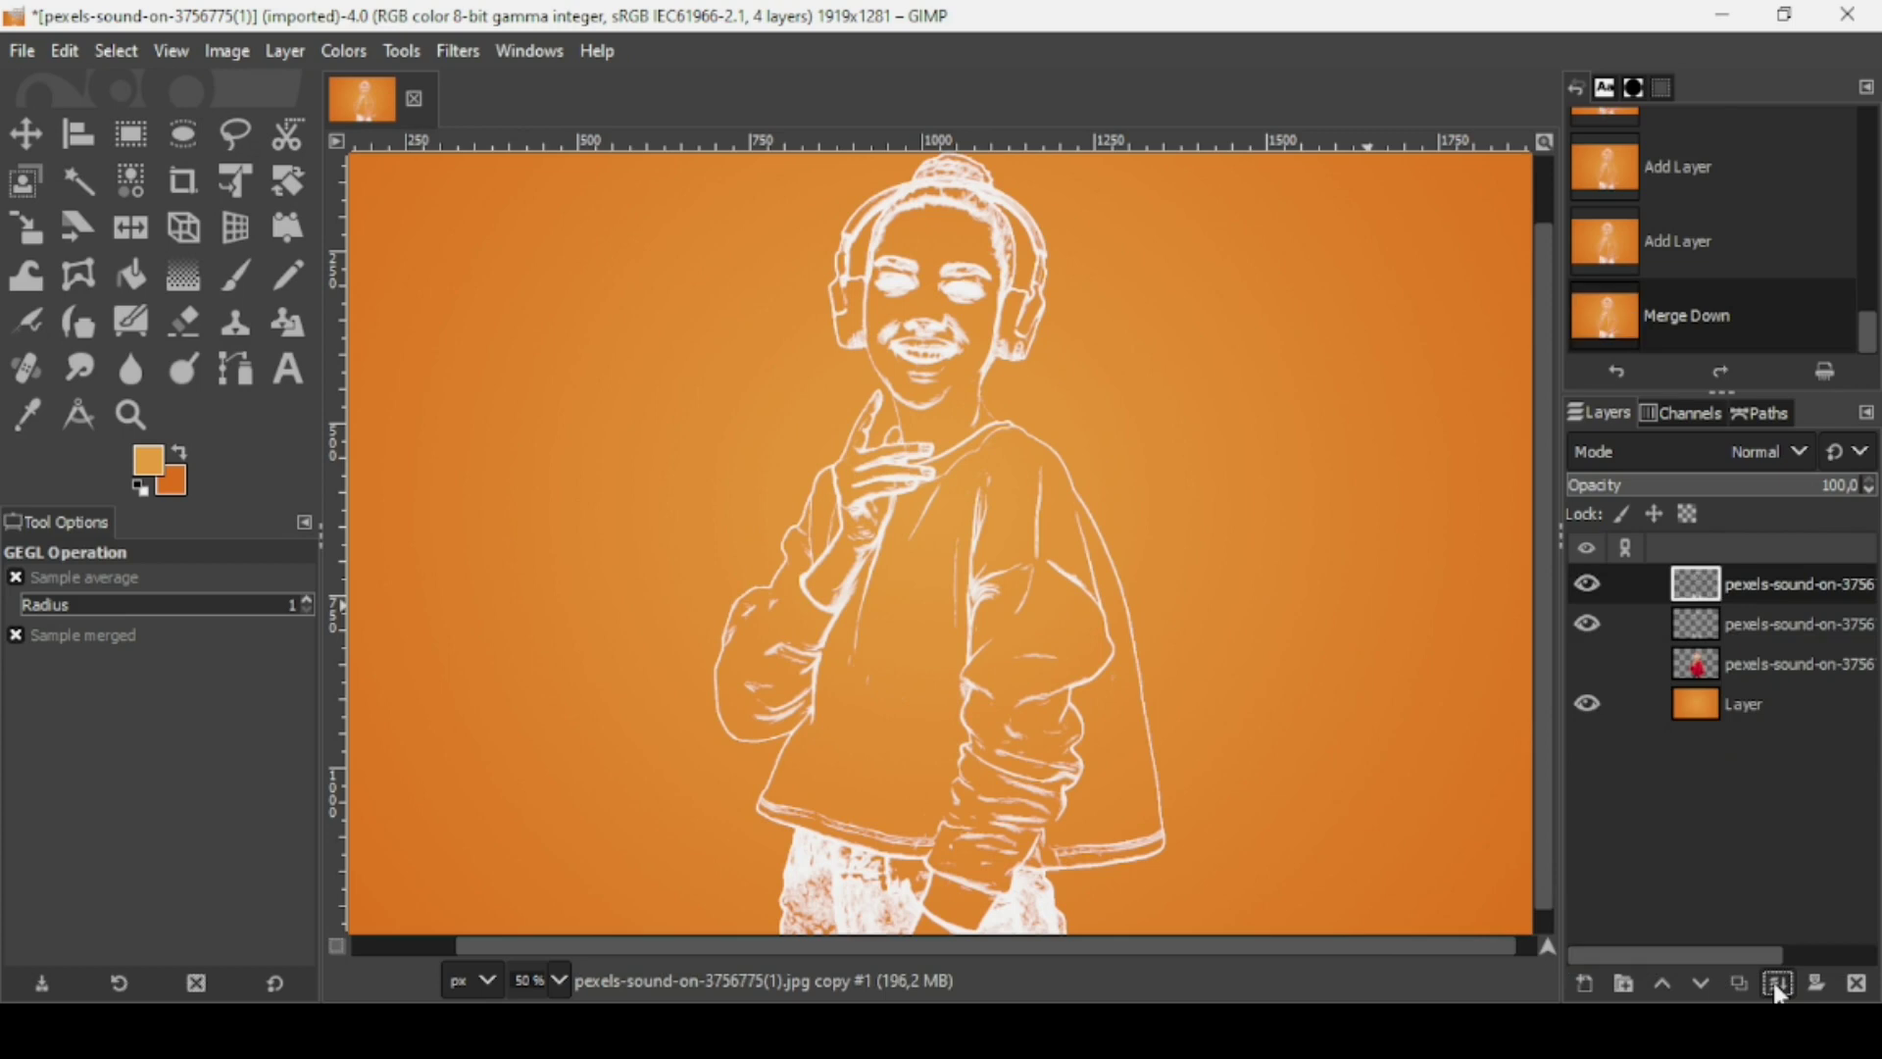
left_click(1783, 989)
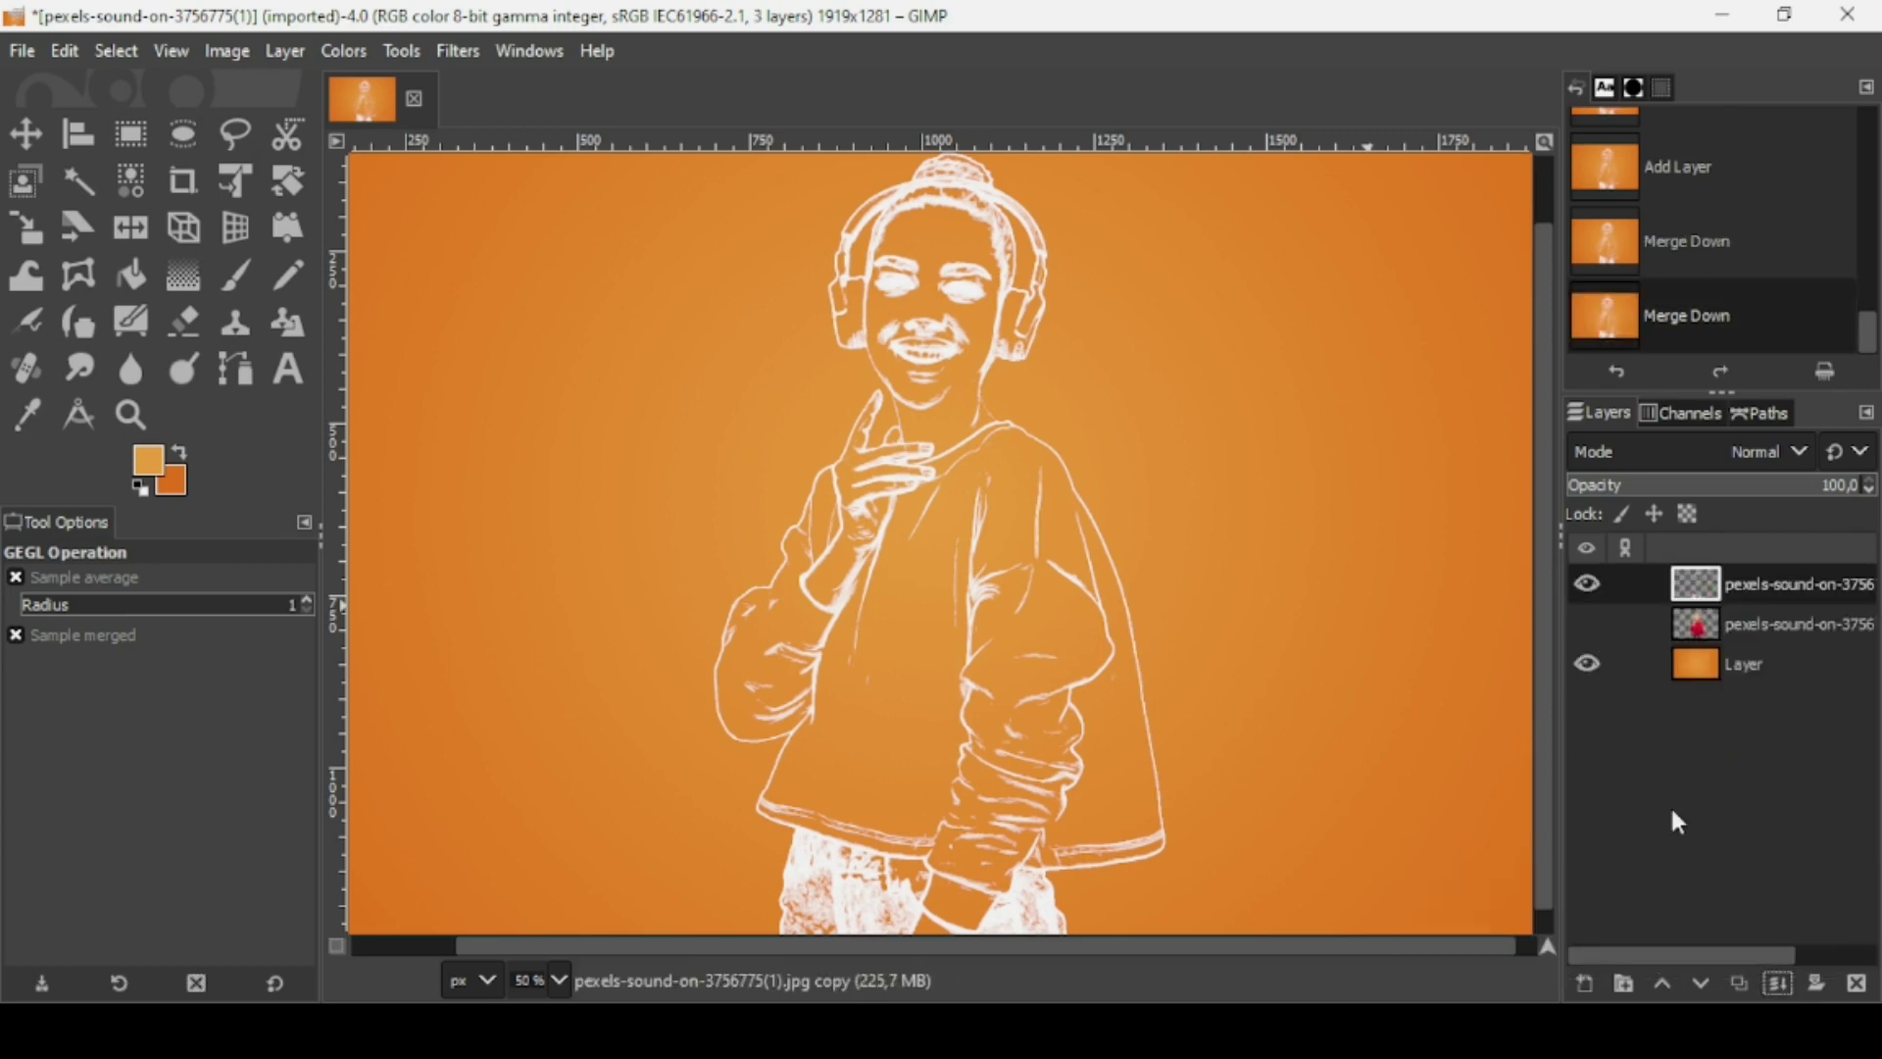
key("minus")
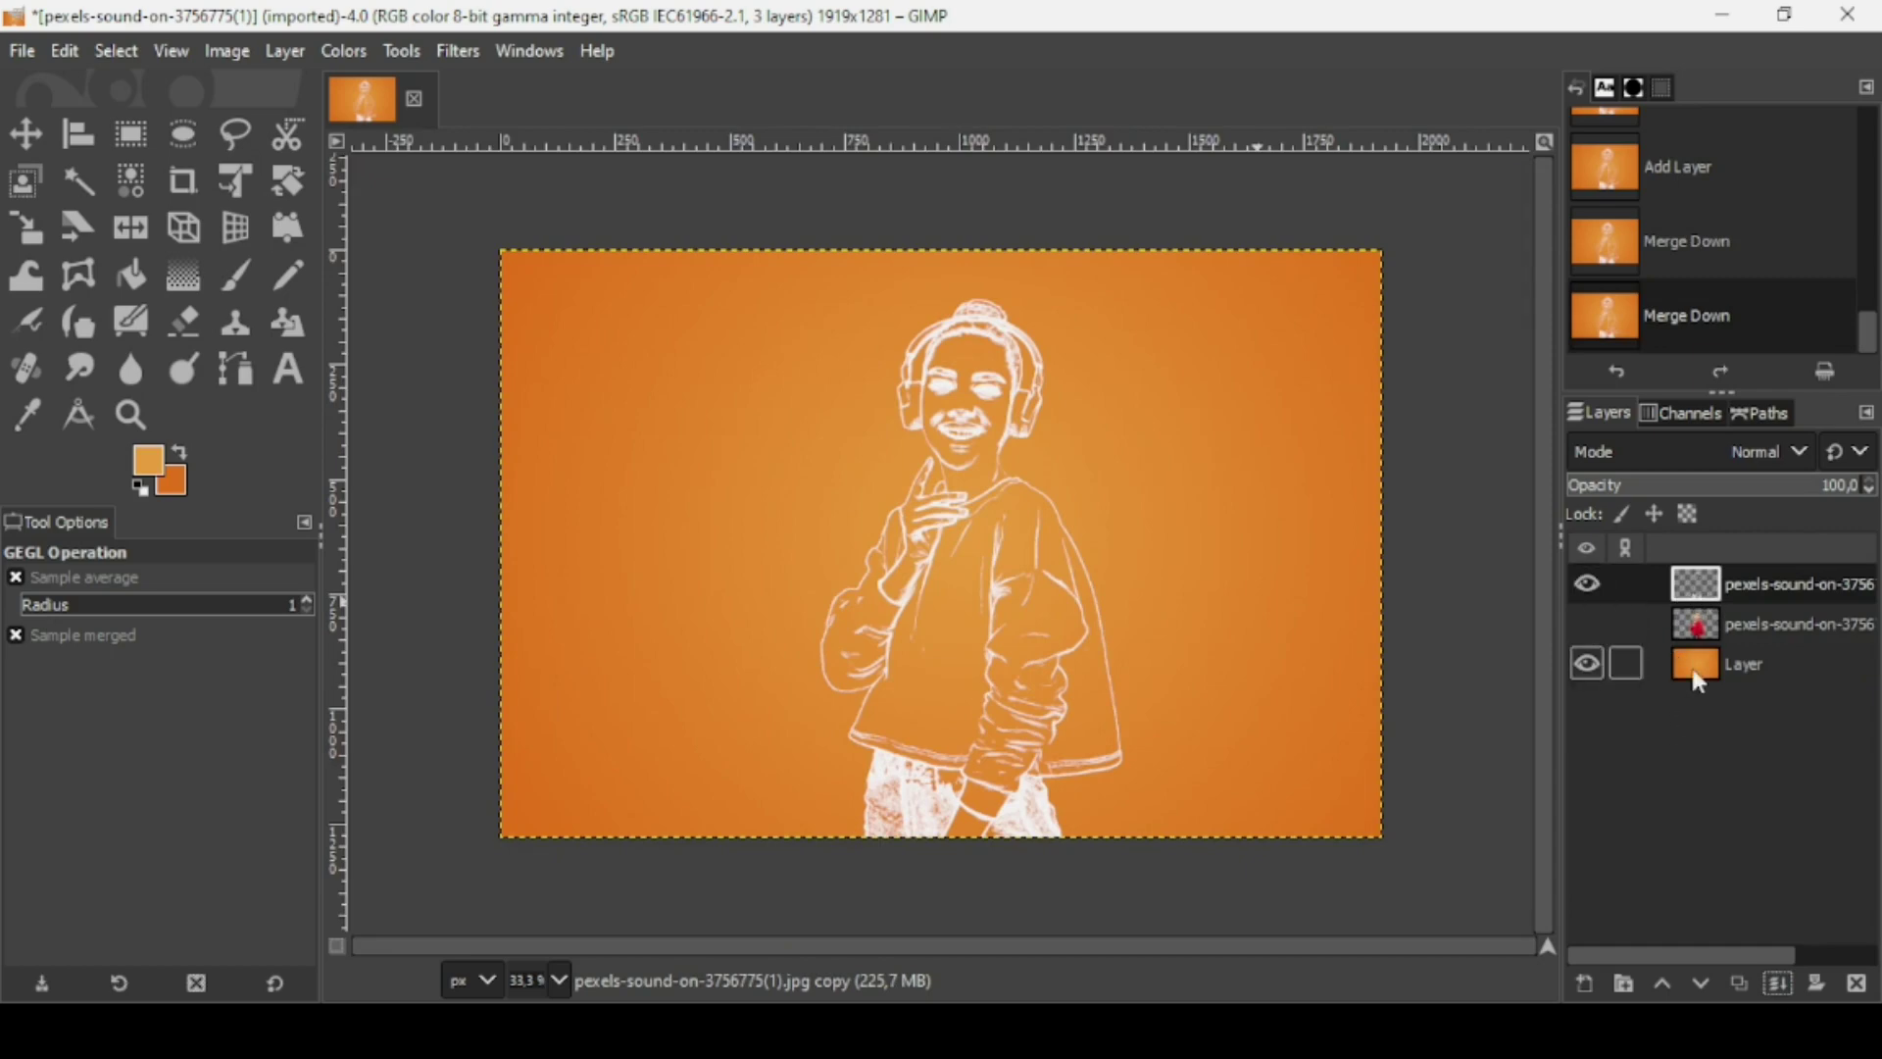
- Lower the outline layer beneath the photo layer, then make the red-sweater photo layer visible and active
left_click(1703, 977)
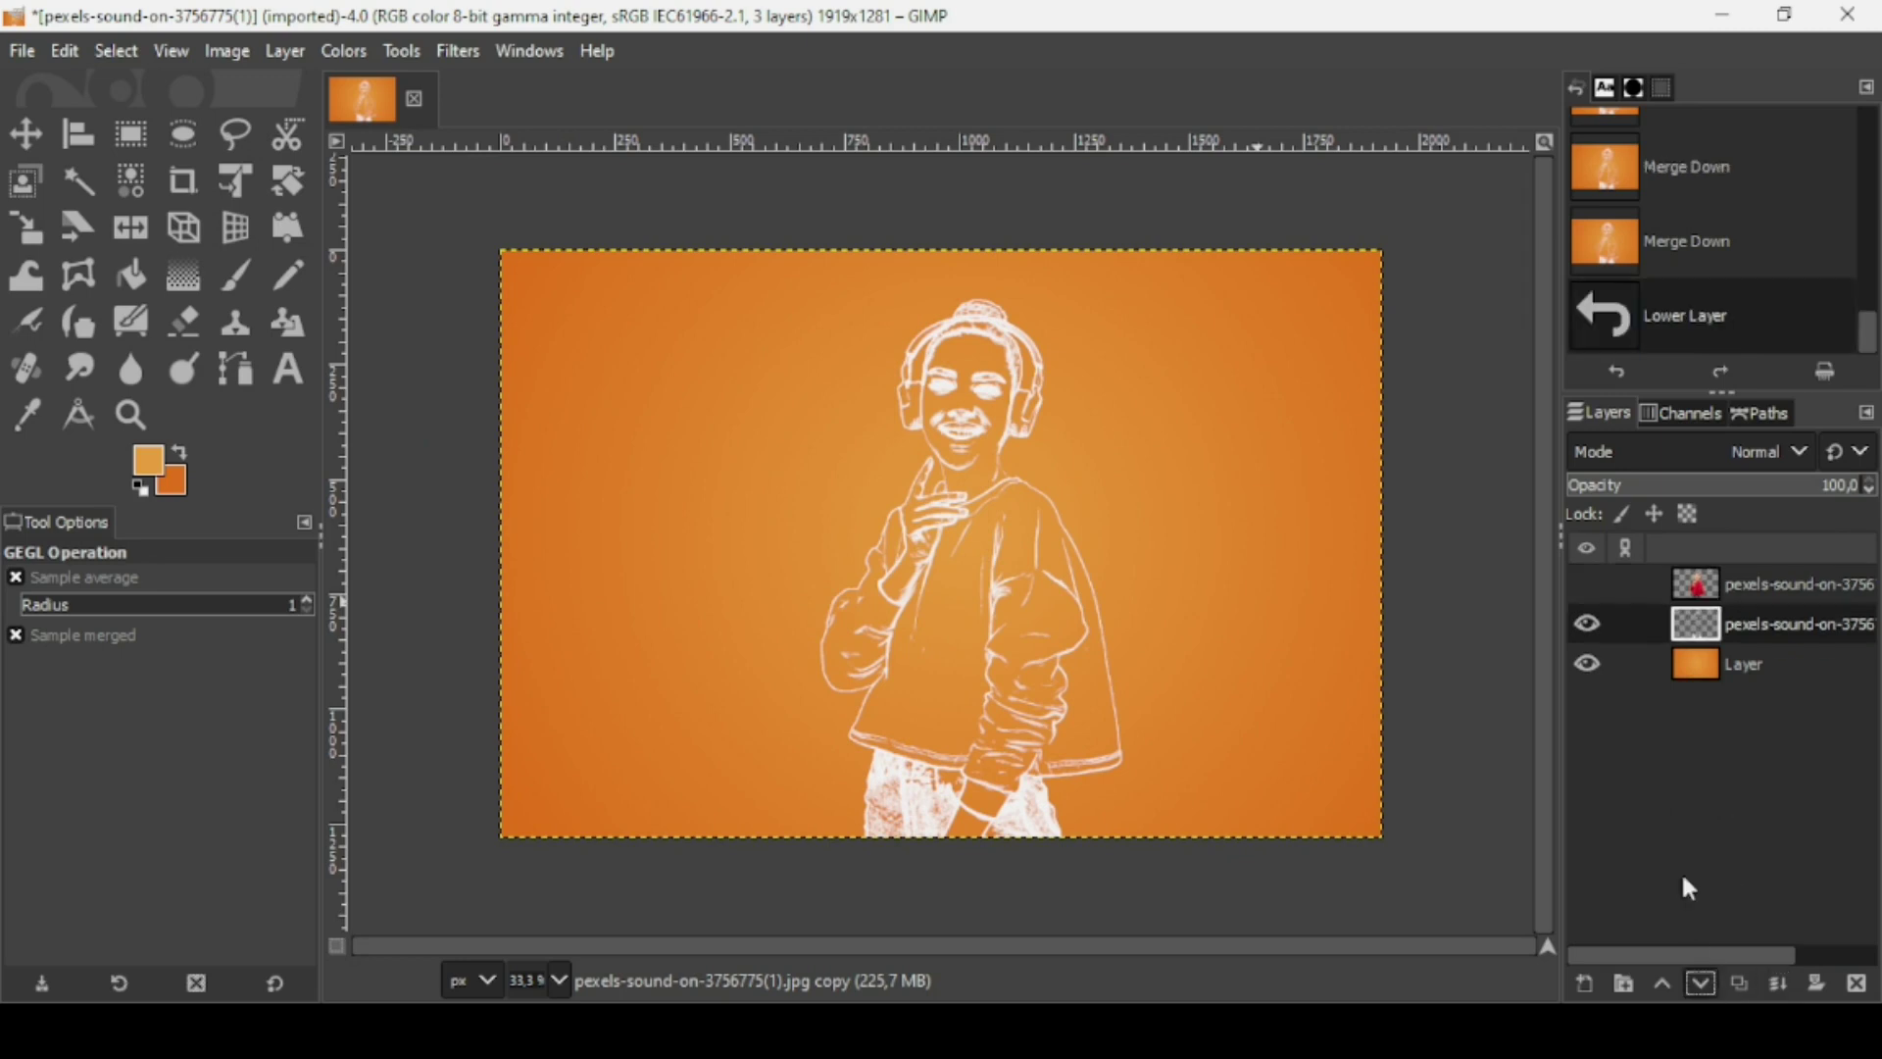
left_click(1588, 585)
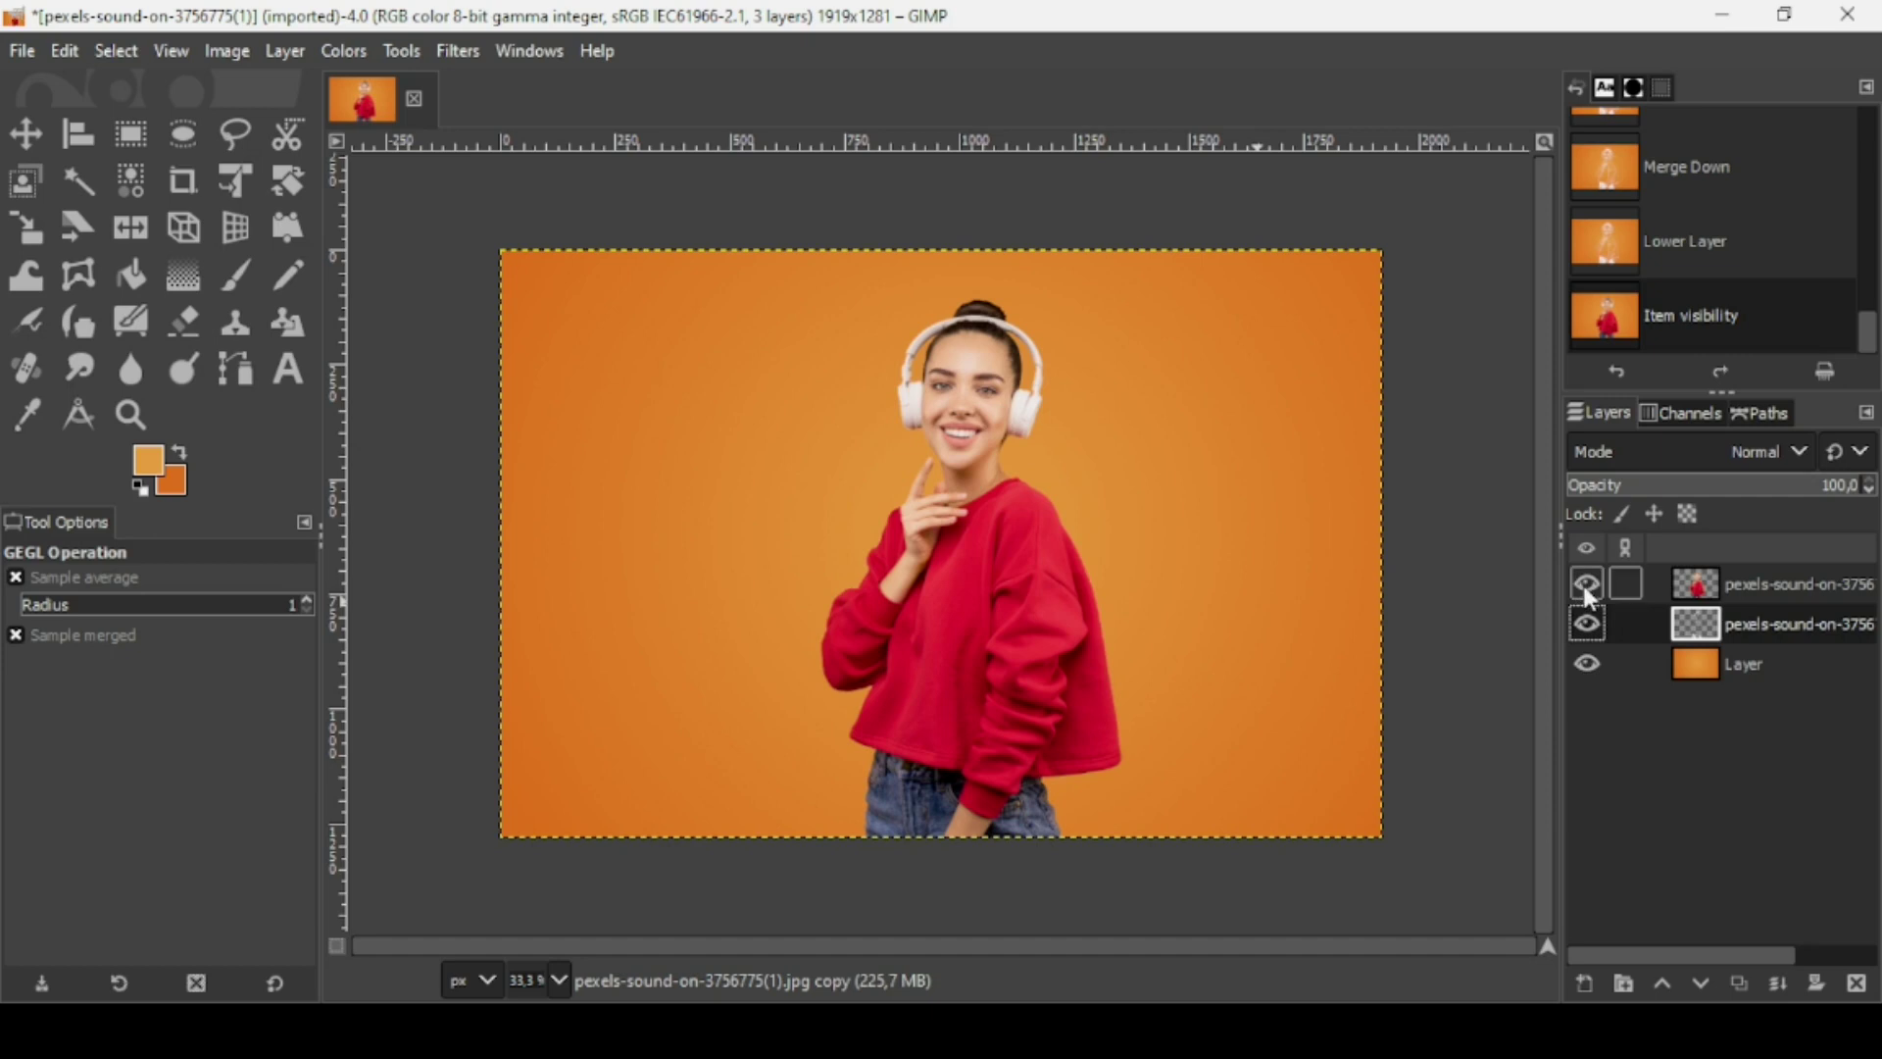
left_click(1584, 586)
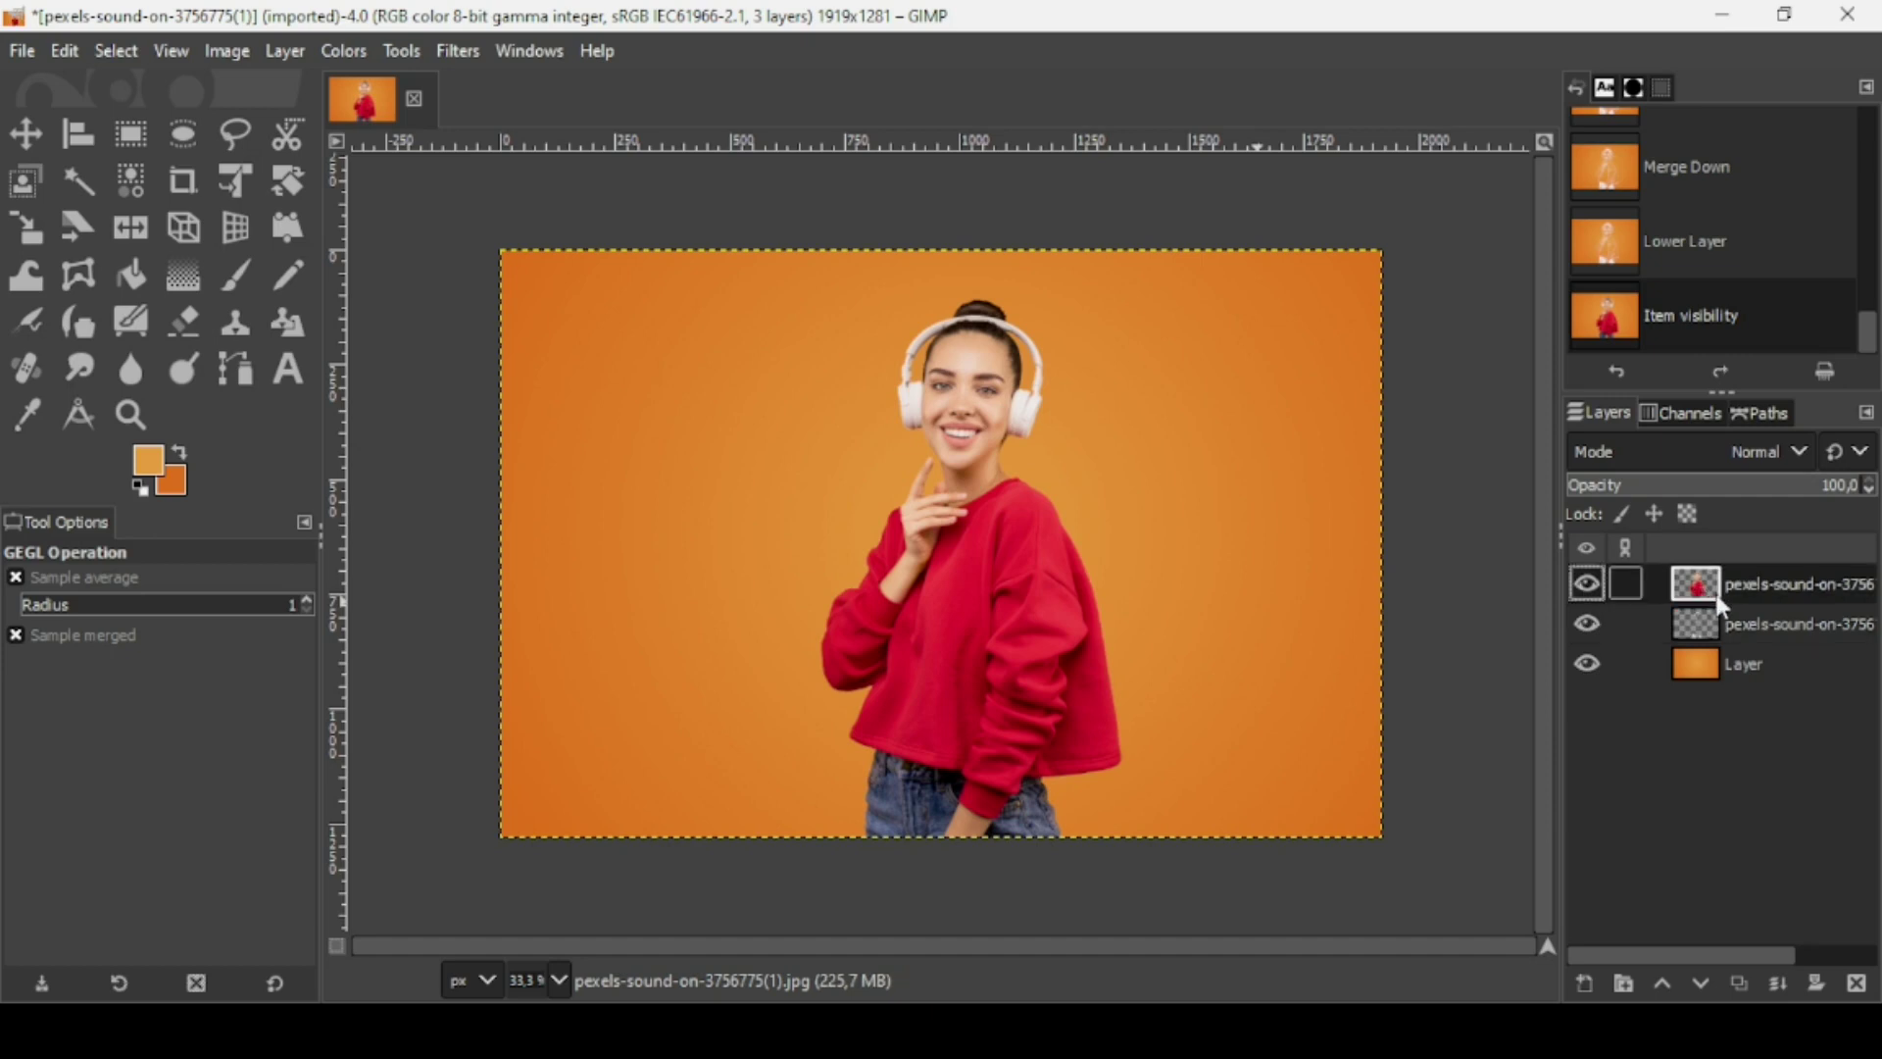
left_click(188, 333)
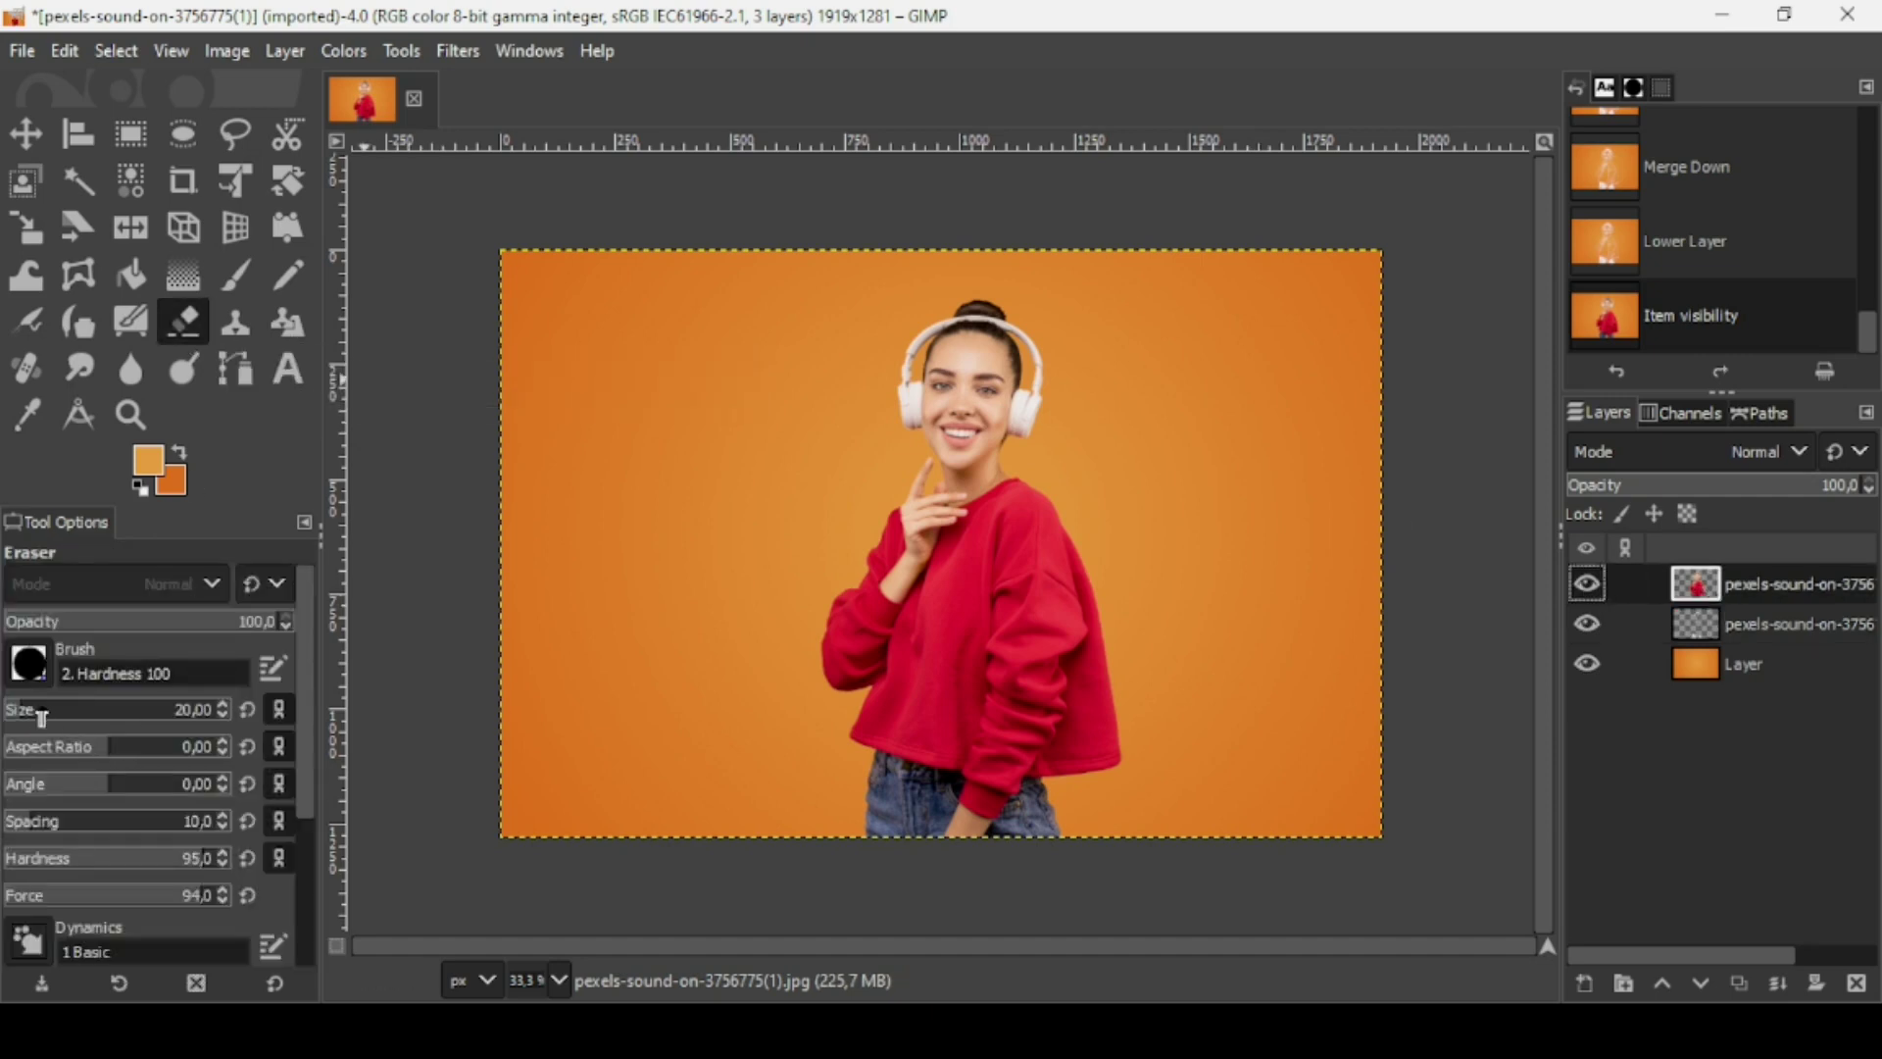
left_click_drag(34, 712, 56, 720)
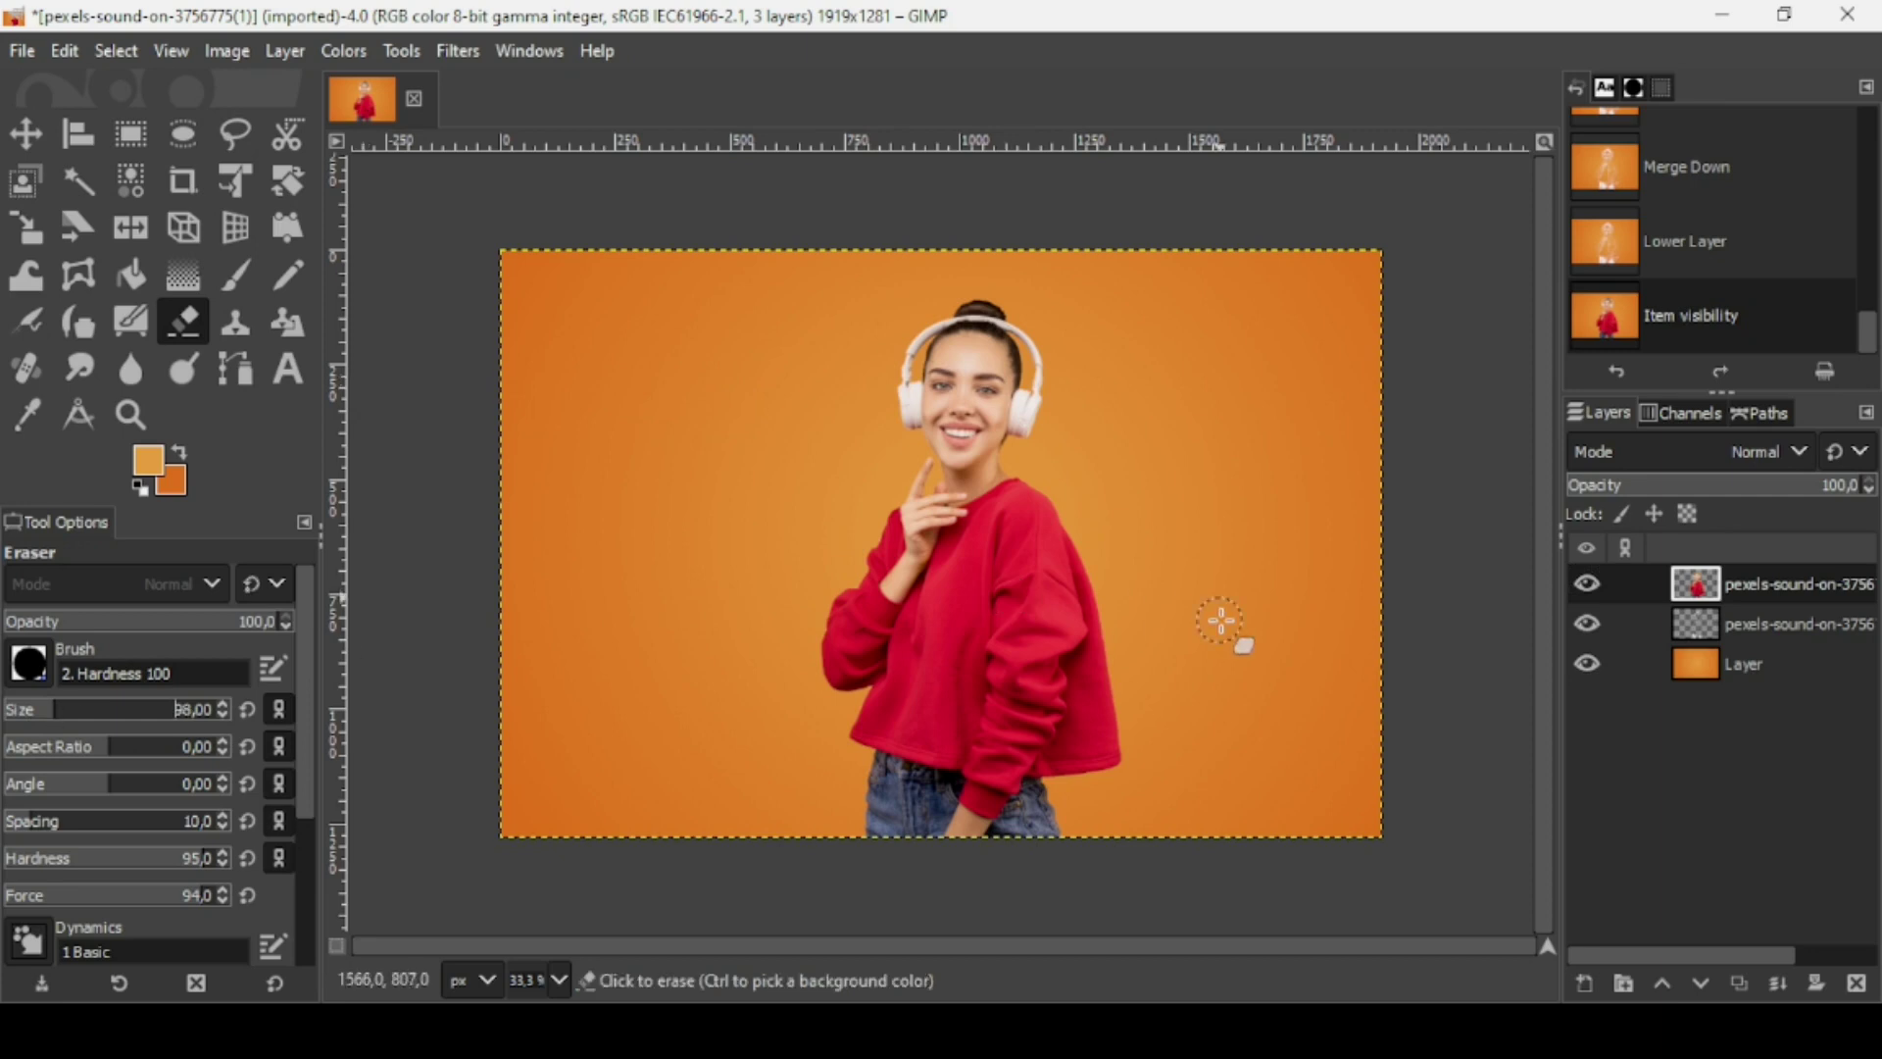
left_click(79, 706)
mouse_move(1167, 567)
left_mouse_down()
mouse_move(1050, 549)
mouse_move(1000, 614)
left_mouse_up()
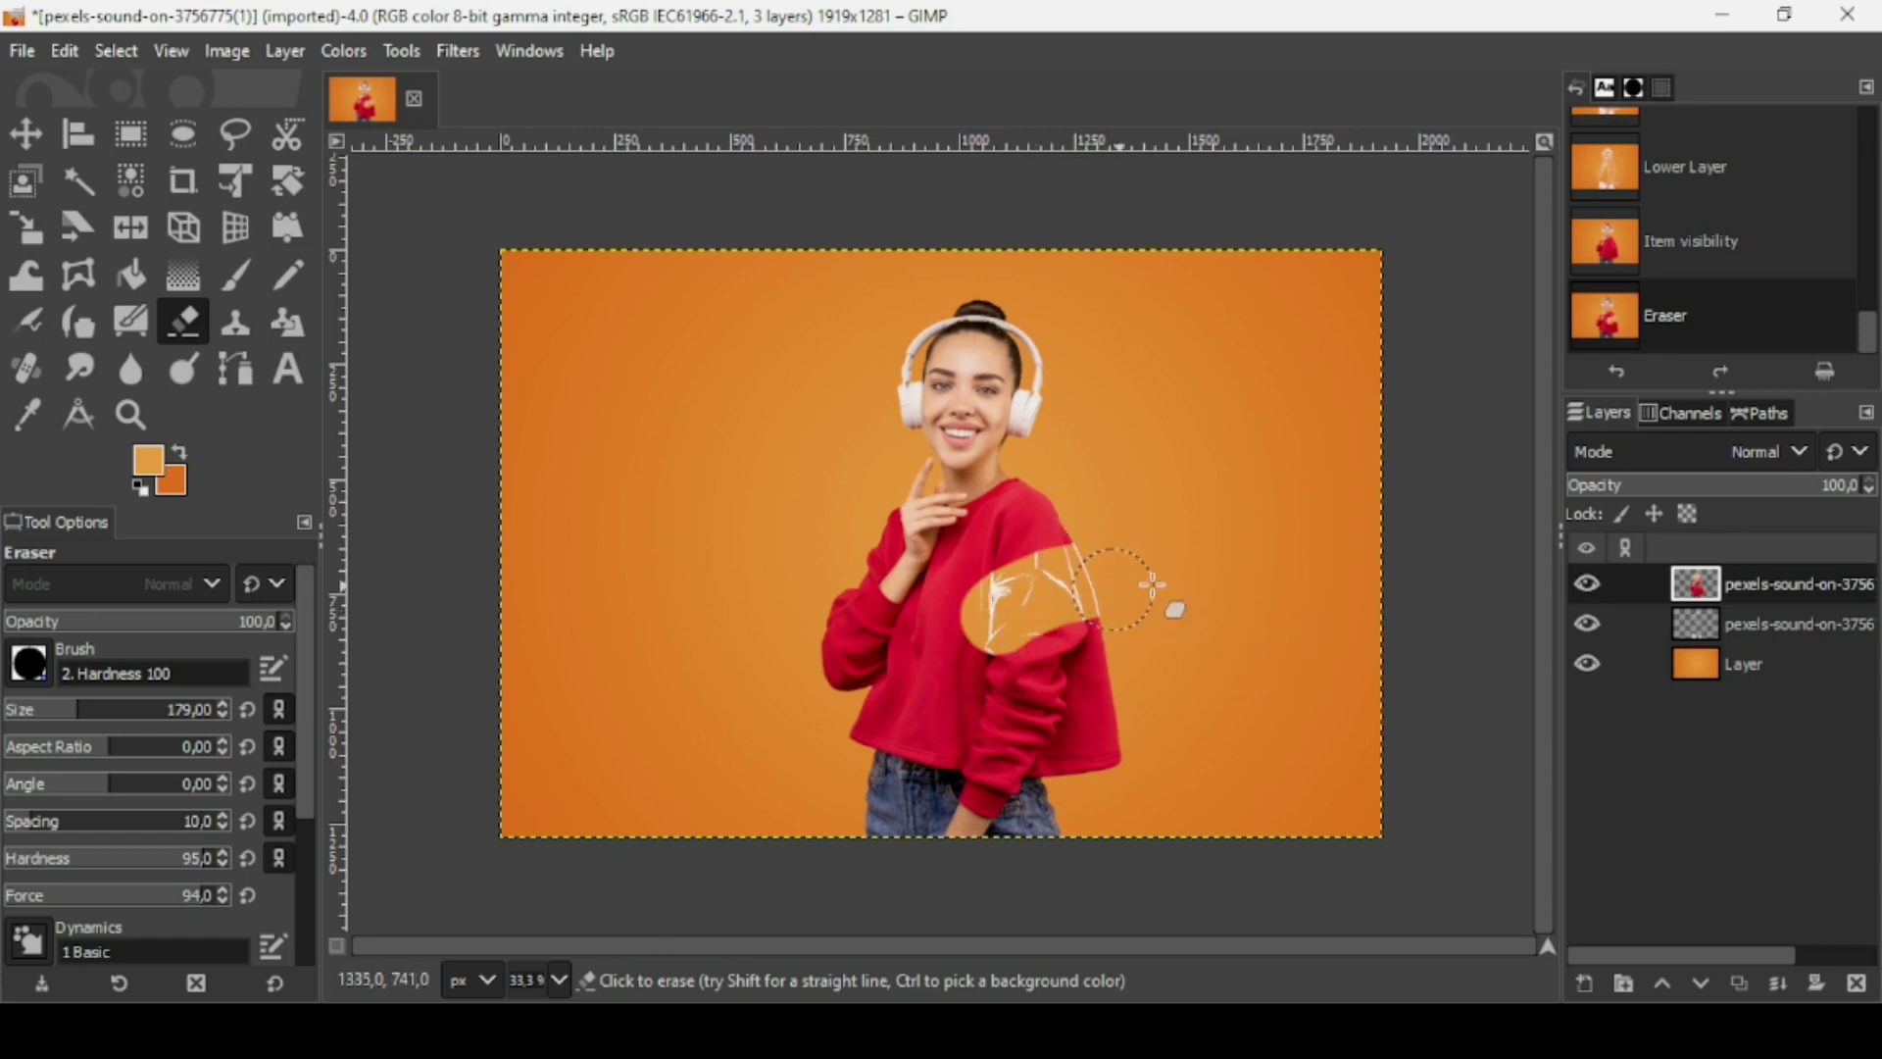
key("ctrl+z")
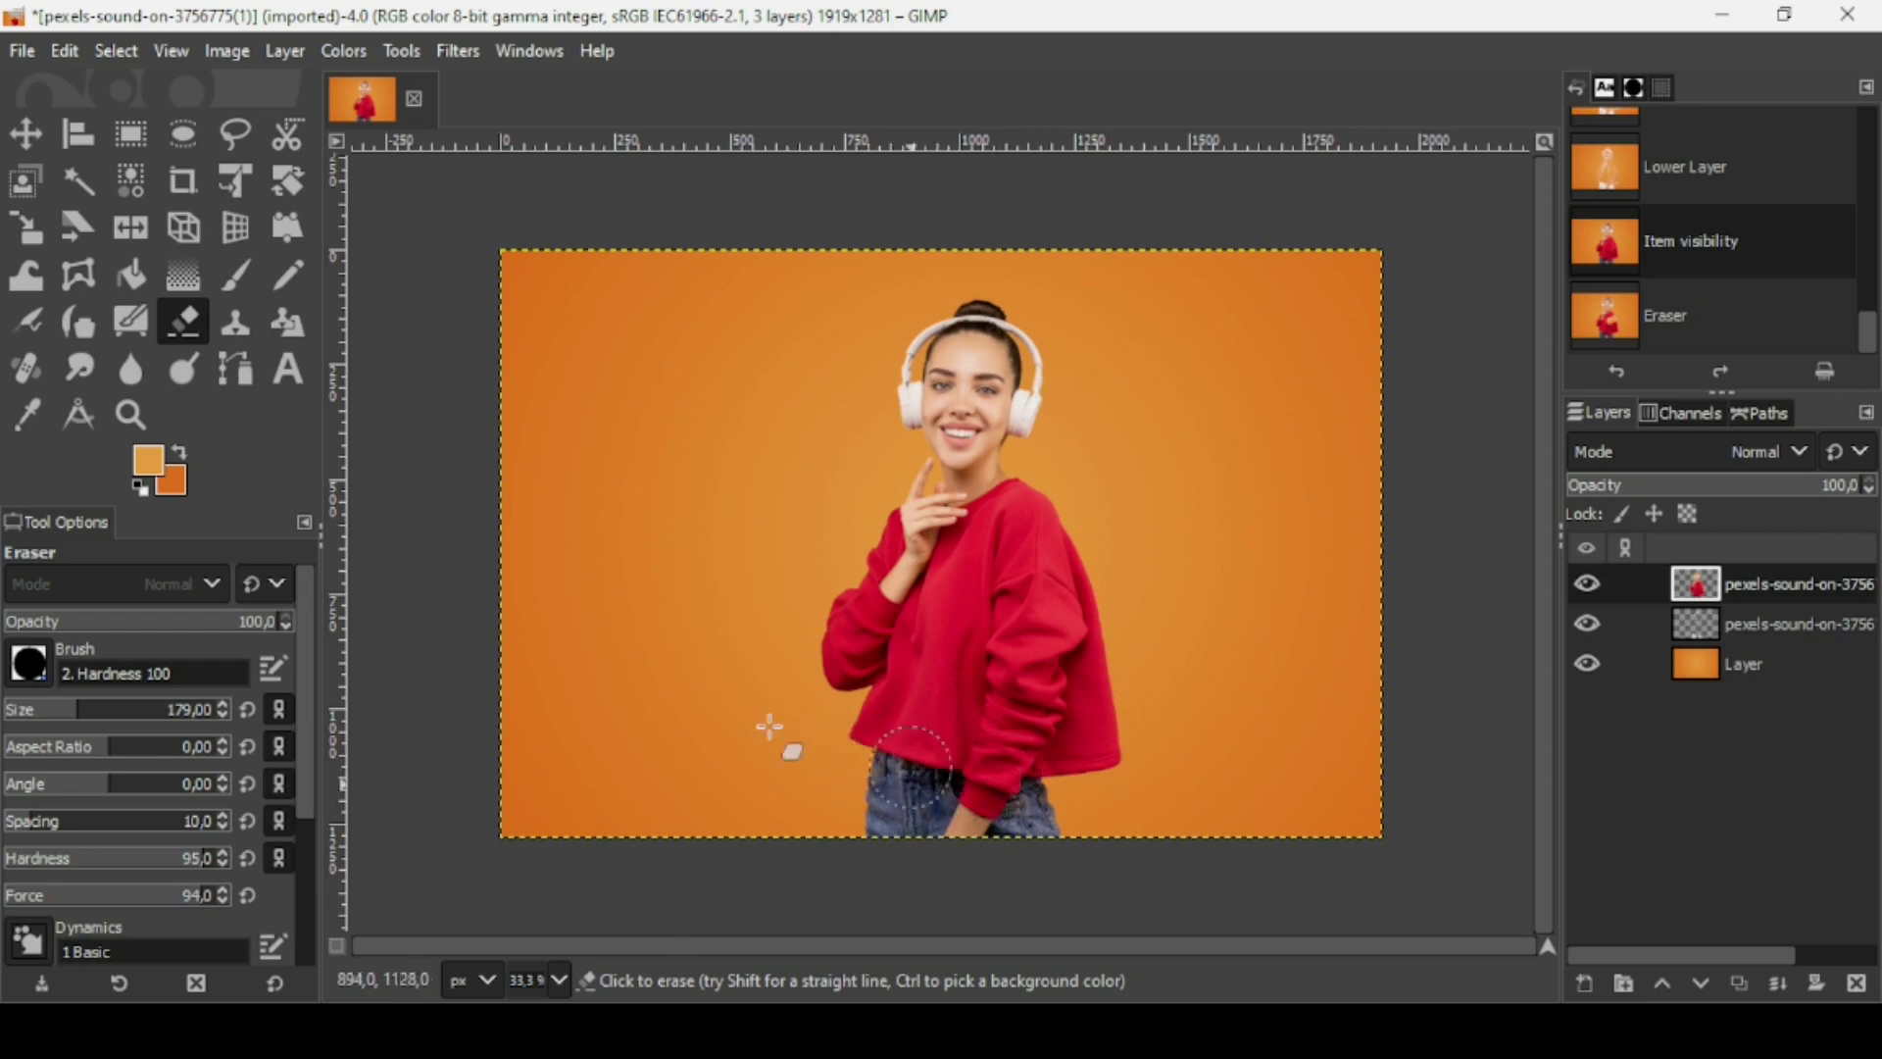
left_click(249, 129)
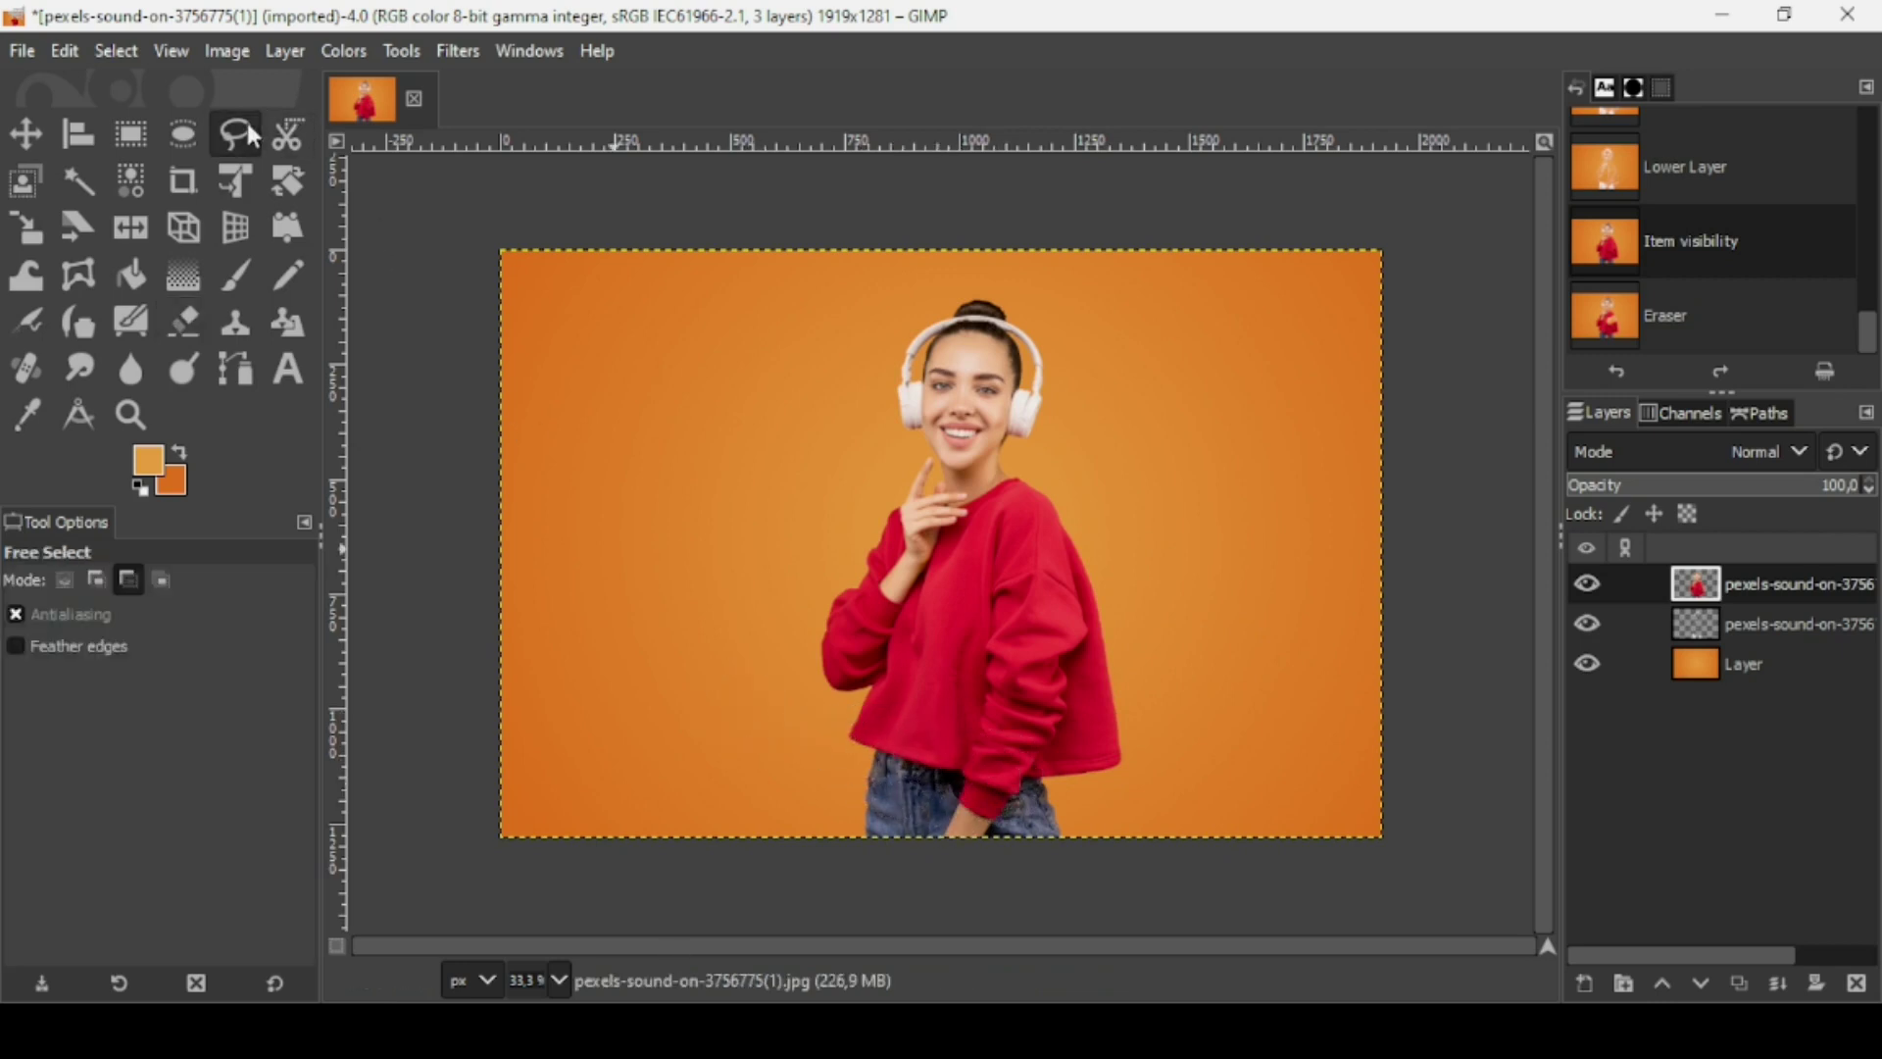
- Trace a replace-mode free selection along the sweater hem, right sleeve, collar and fingertip
left_click(65, 580)
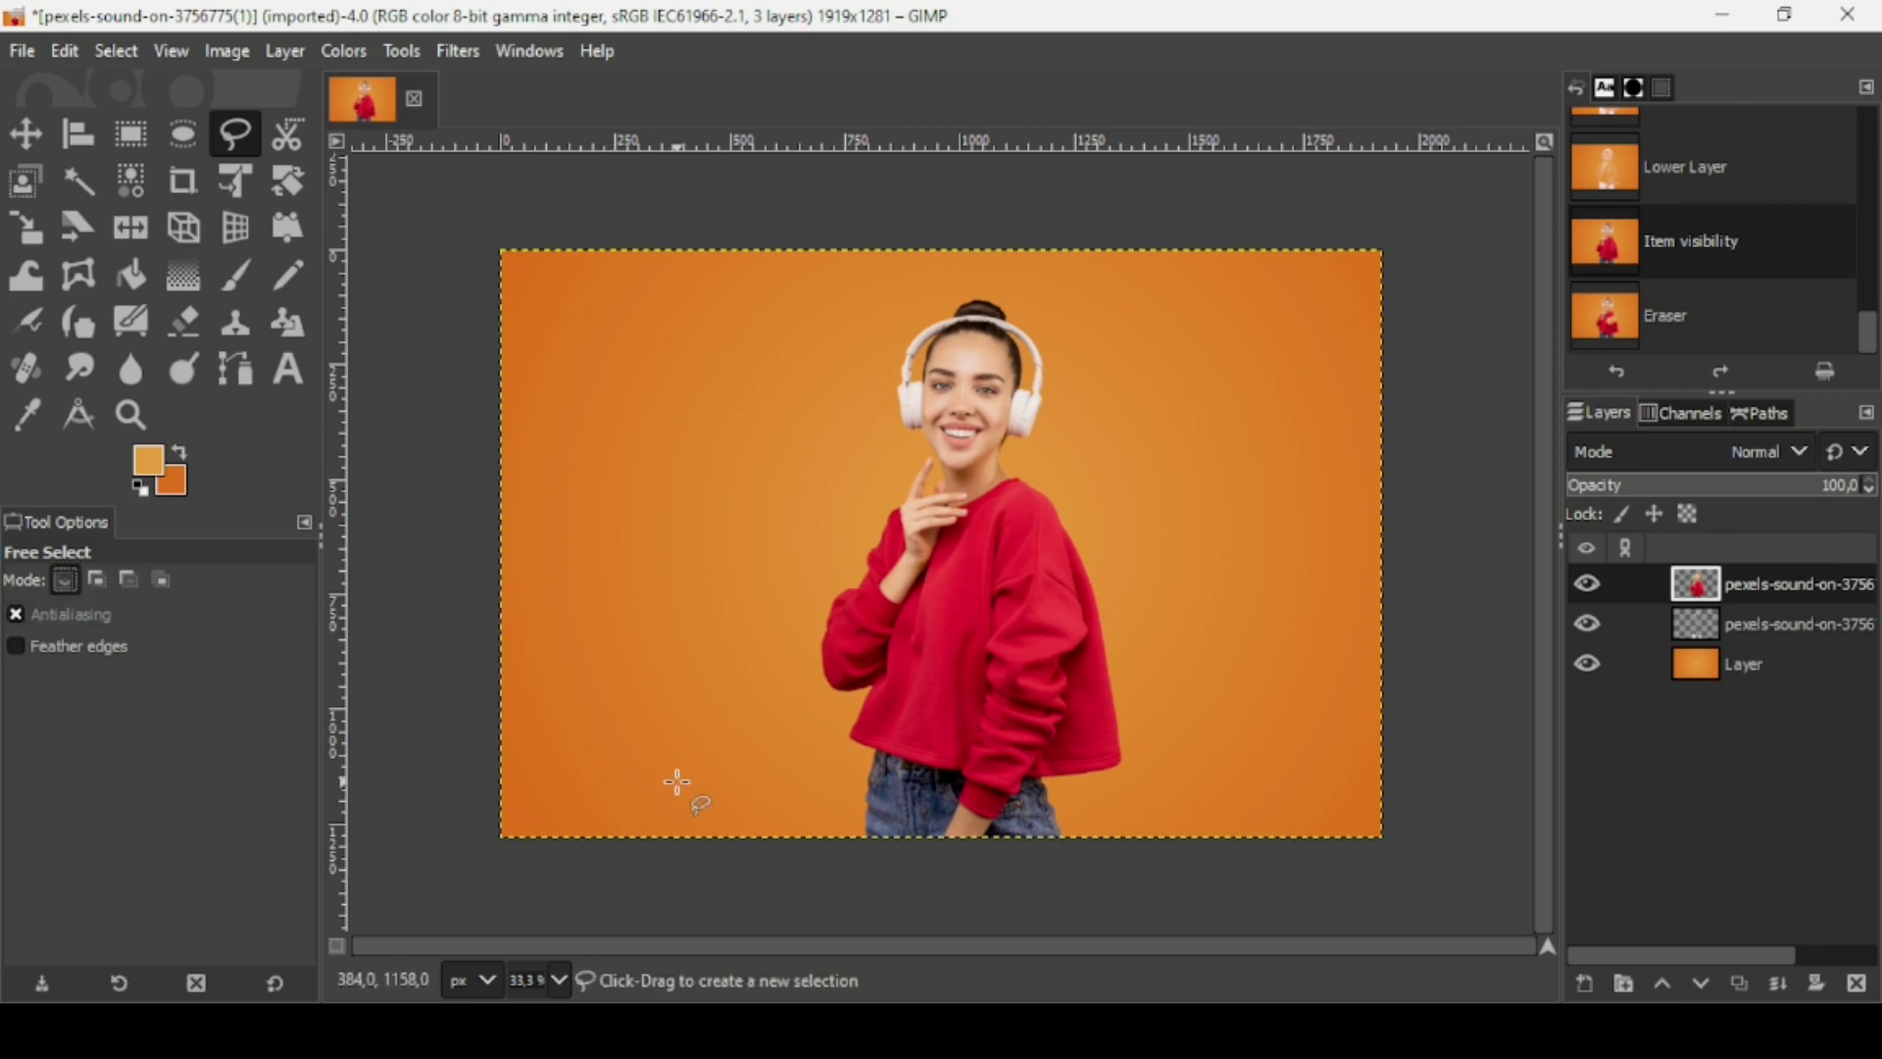
scroll(936, 858, "up", 2)
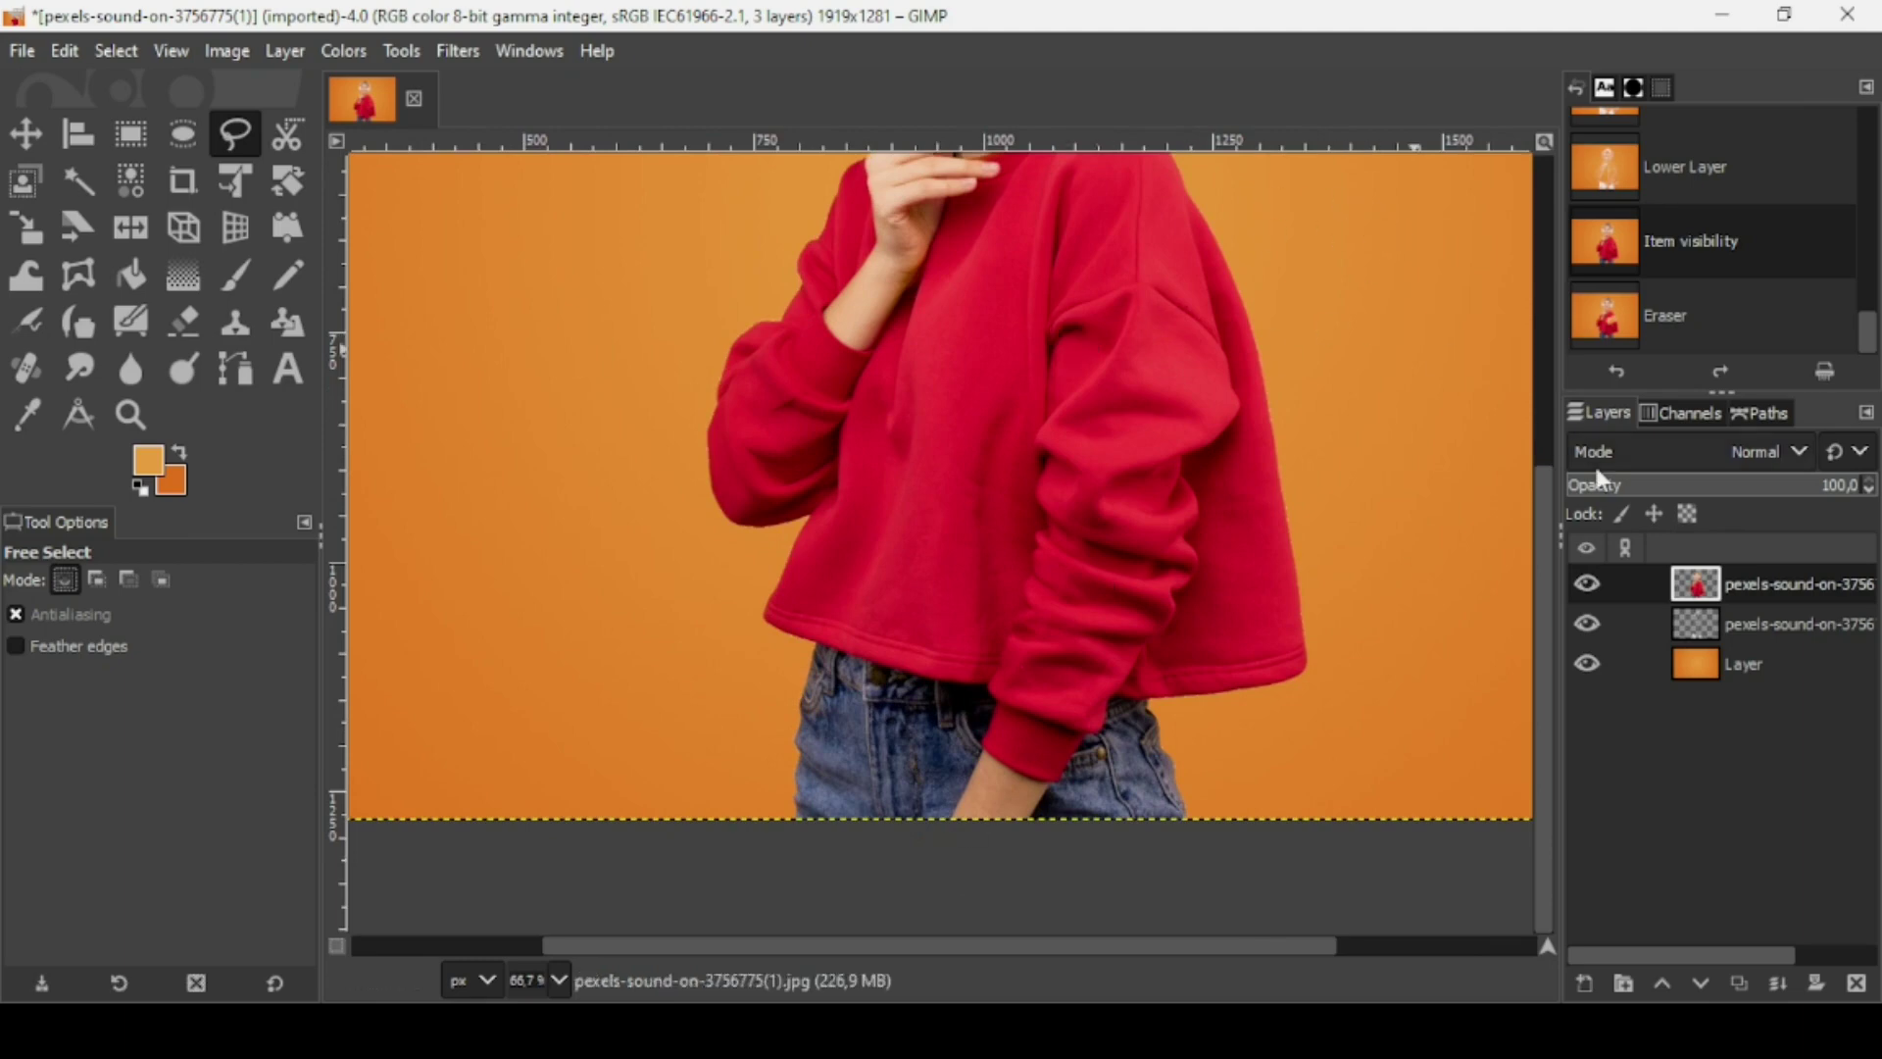
left_click(764, 625)
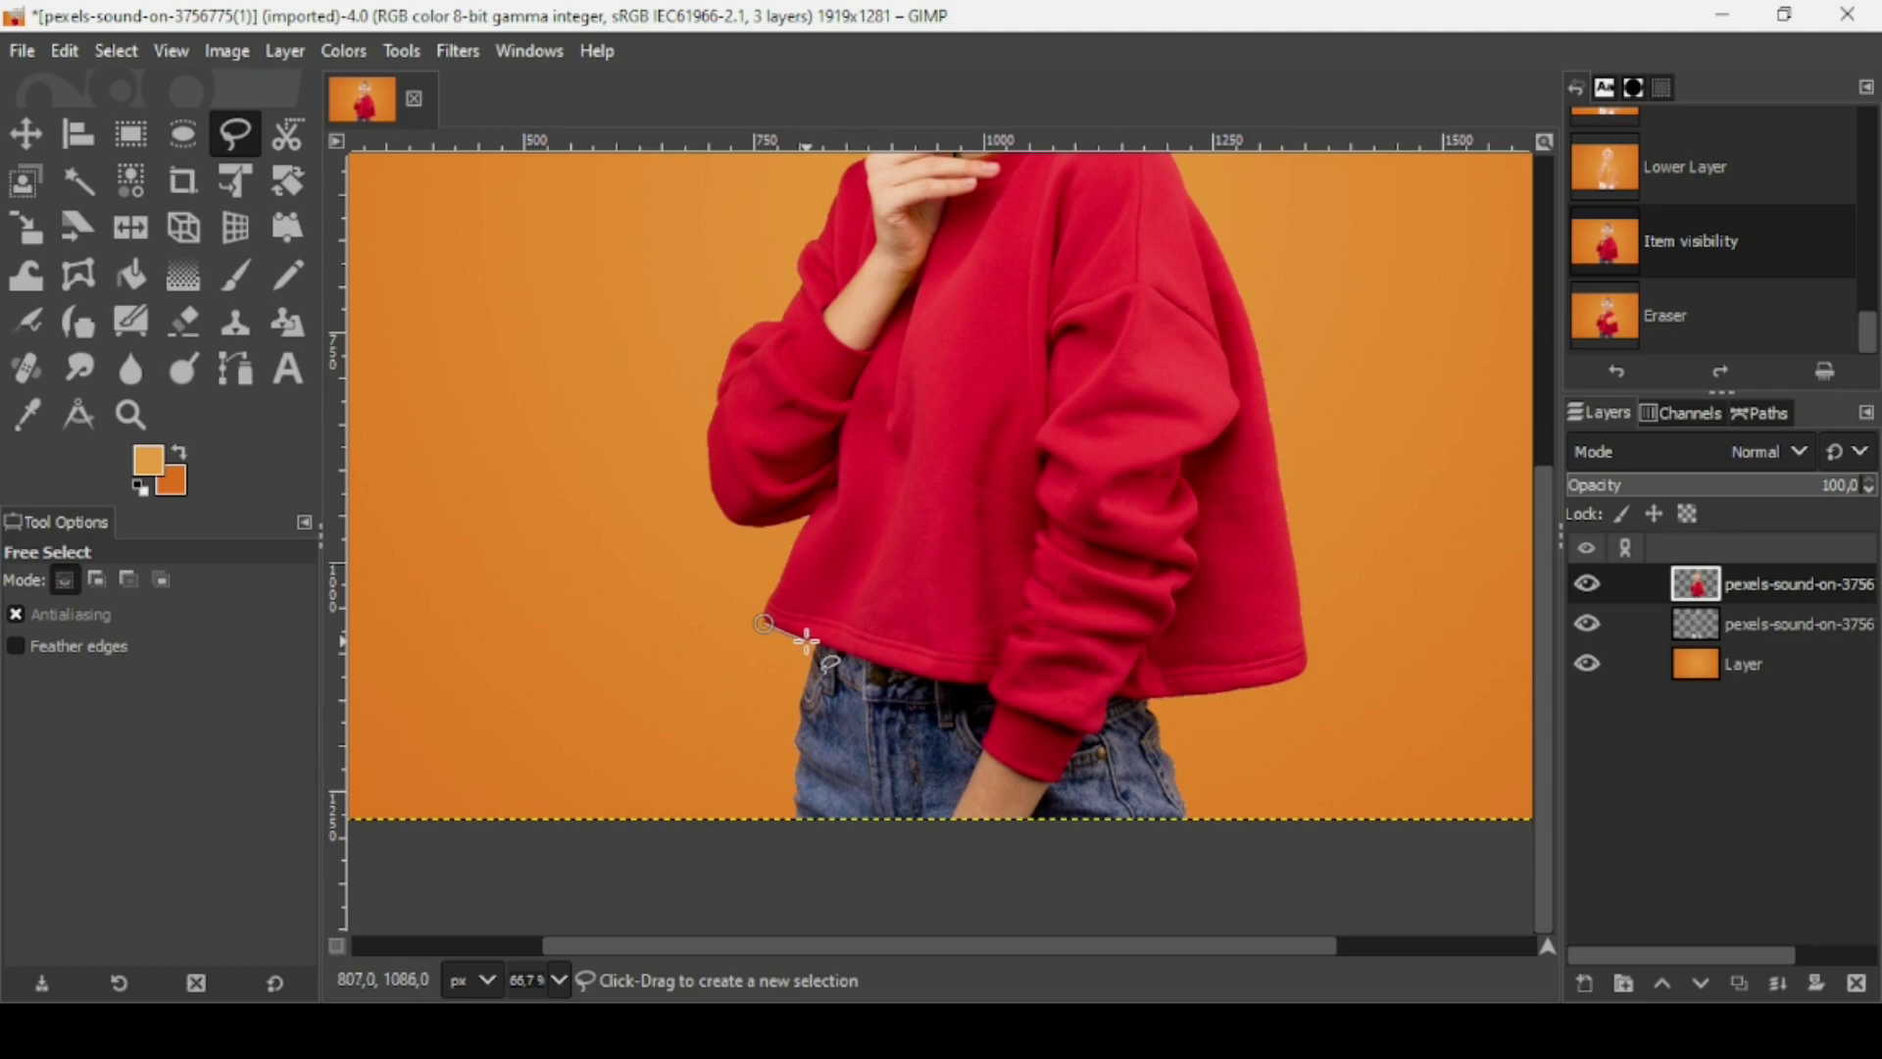
left_click(988, 686)
left_click(992, 698)
left_click(983, 746)
left_click(1002, 765)
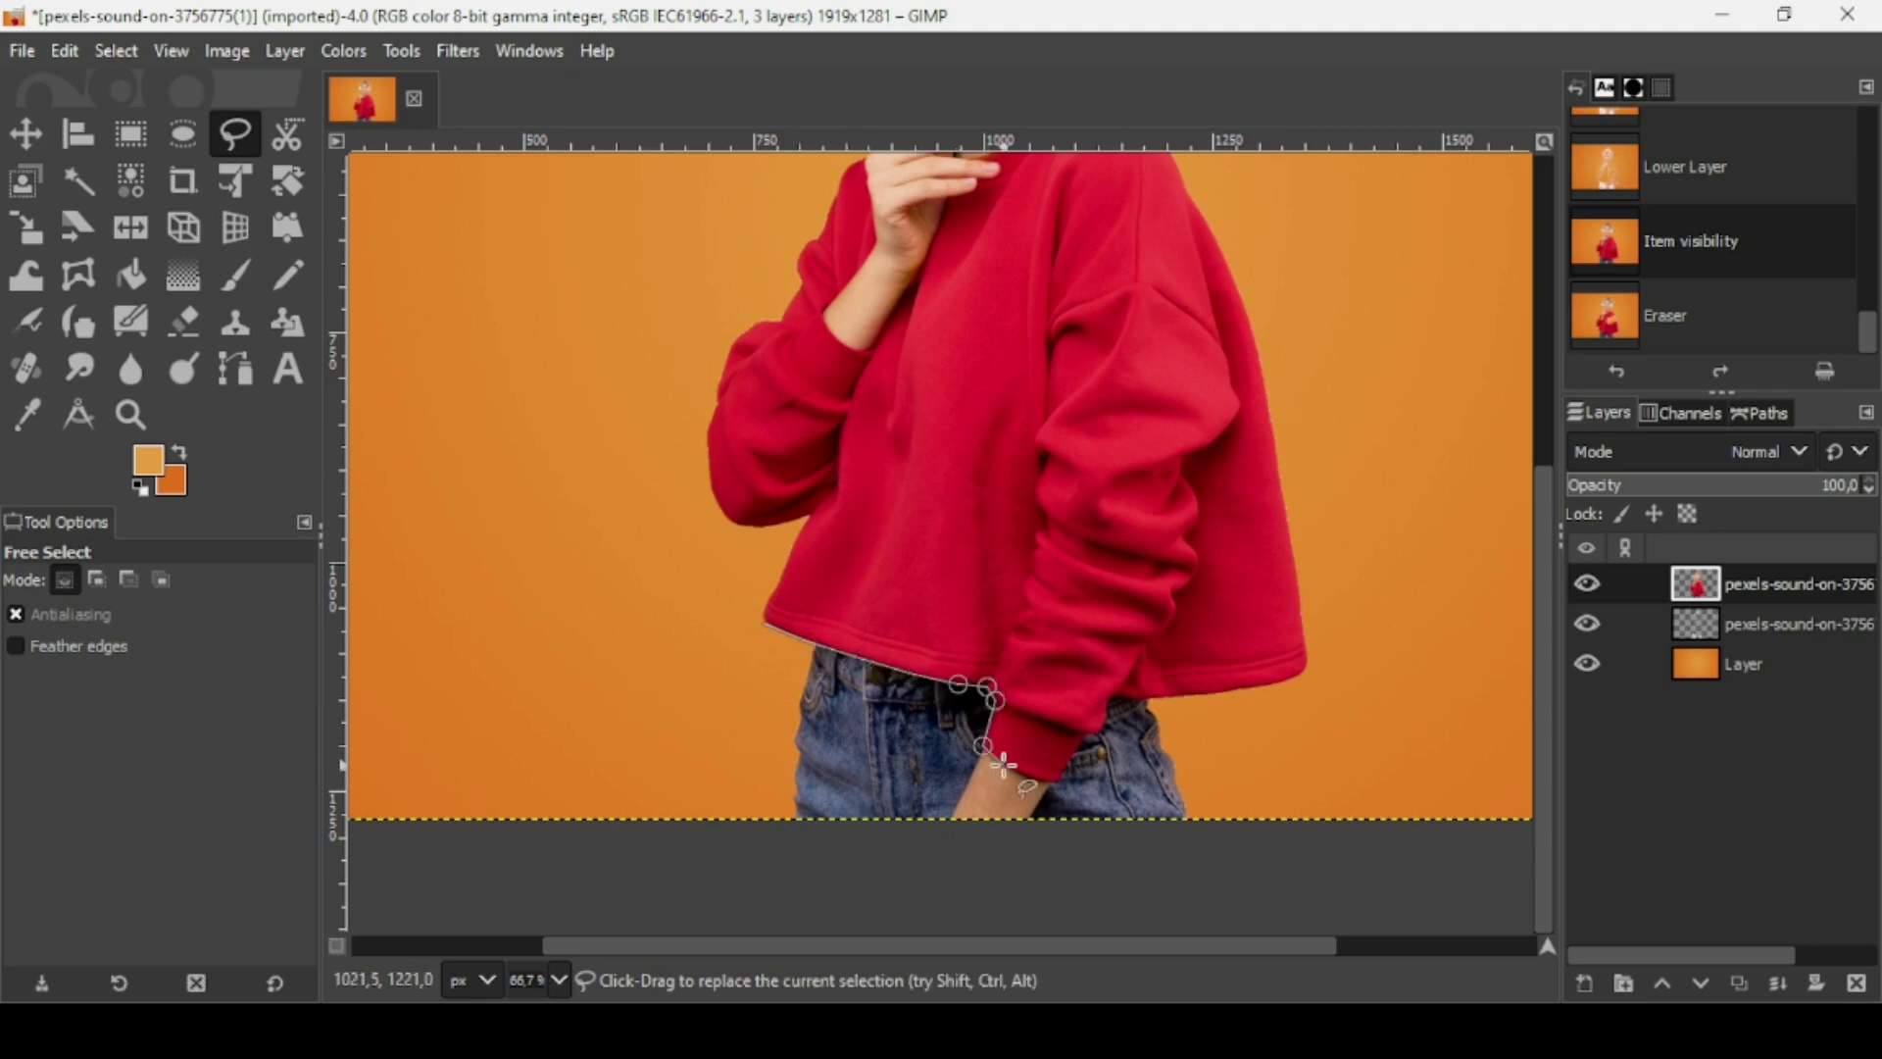
left_click(1027, 778)
left_click(1054, 781)
left_click(1343, 684)
scroll(1343, 683, "up", 5)
left_click(1295, 471)
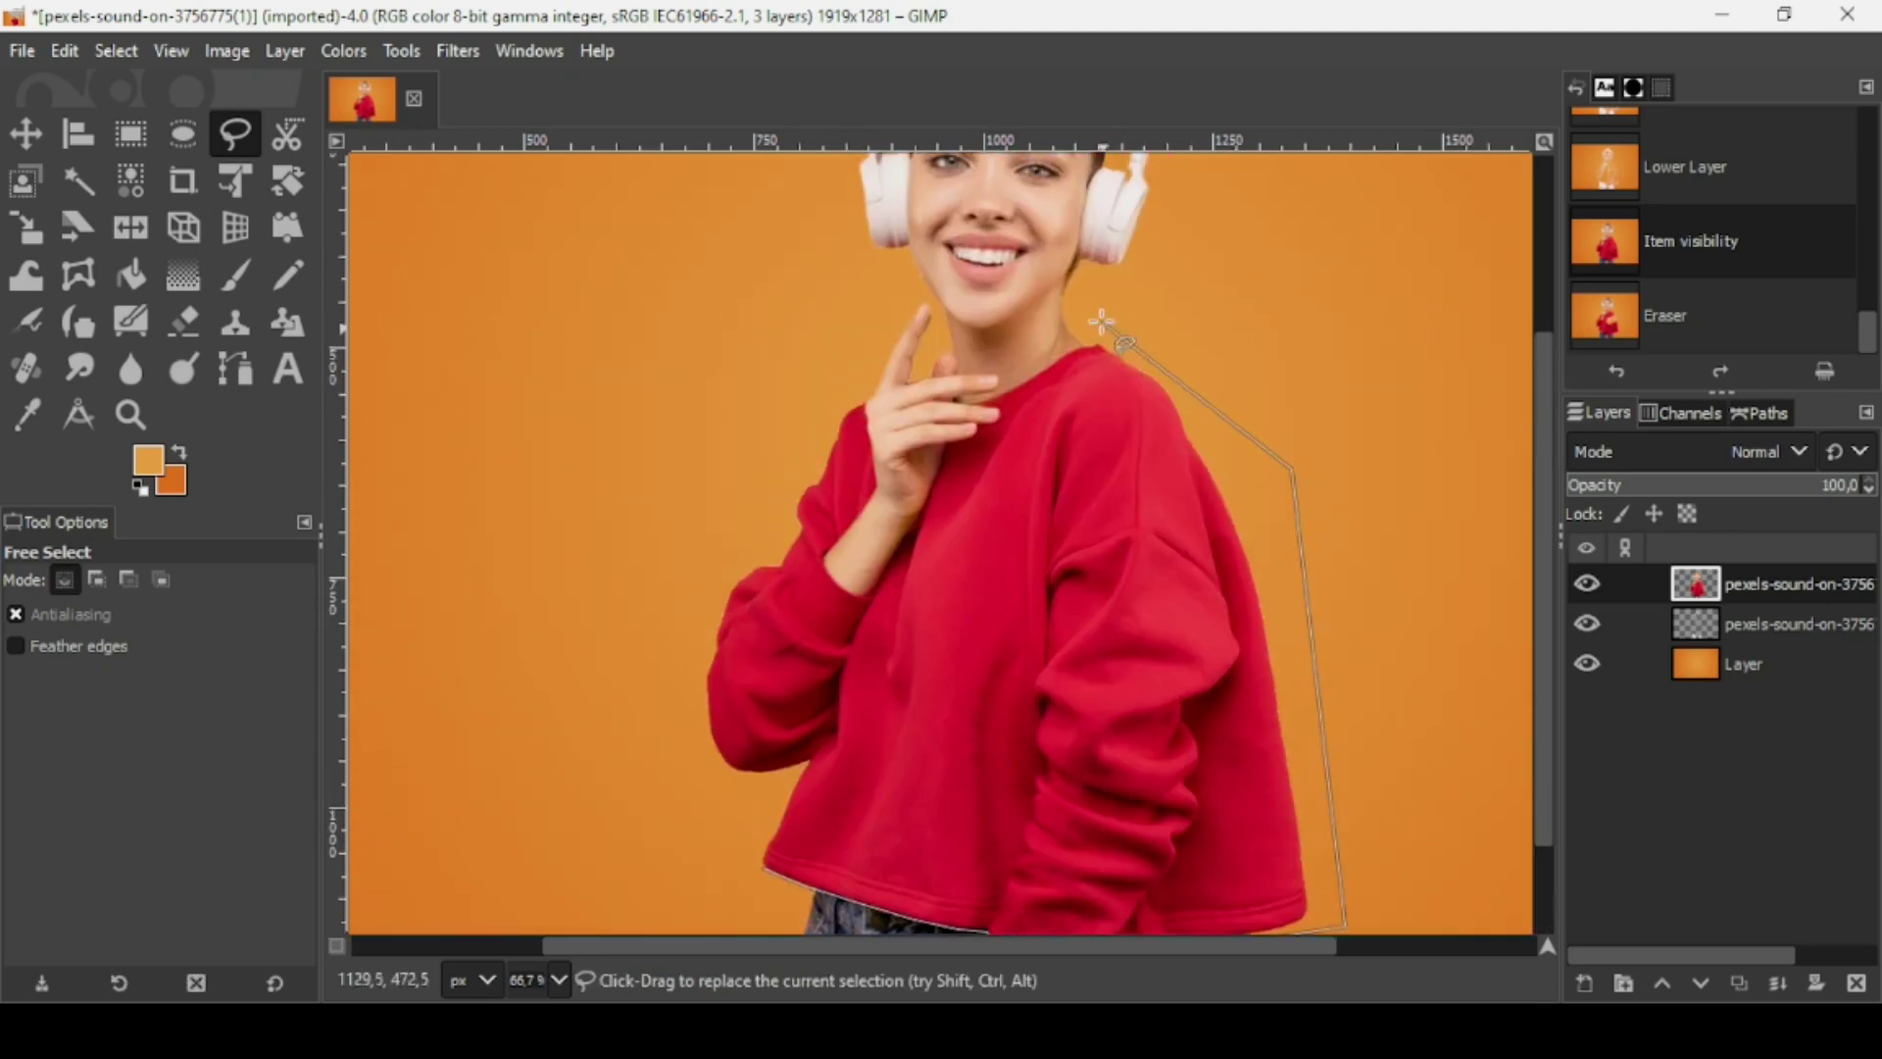
left_click(1125, 324)
left_click(1096, 343)
left_click(1080, 347)
scroll(1048, 364, "up", 3)
left_click(976, 402)
left_click(1064, 424)
left_click(1068, 448)
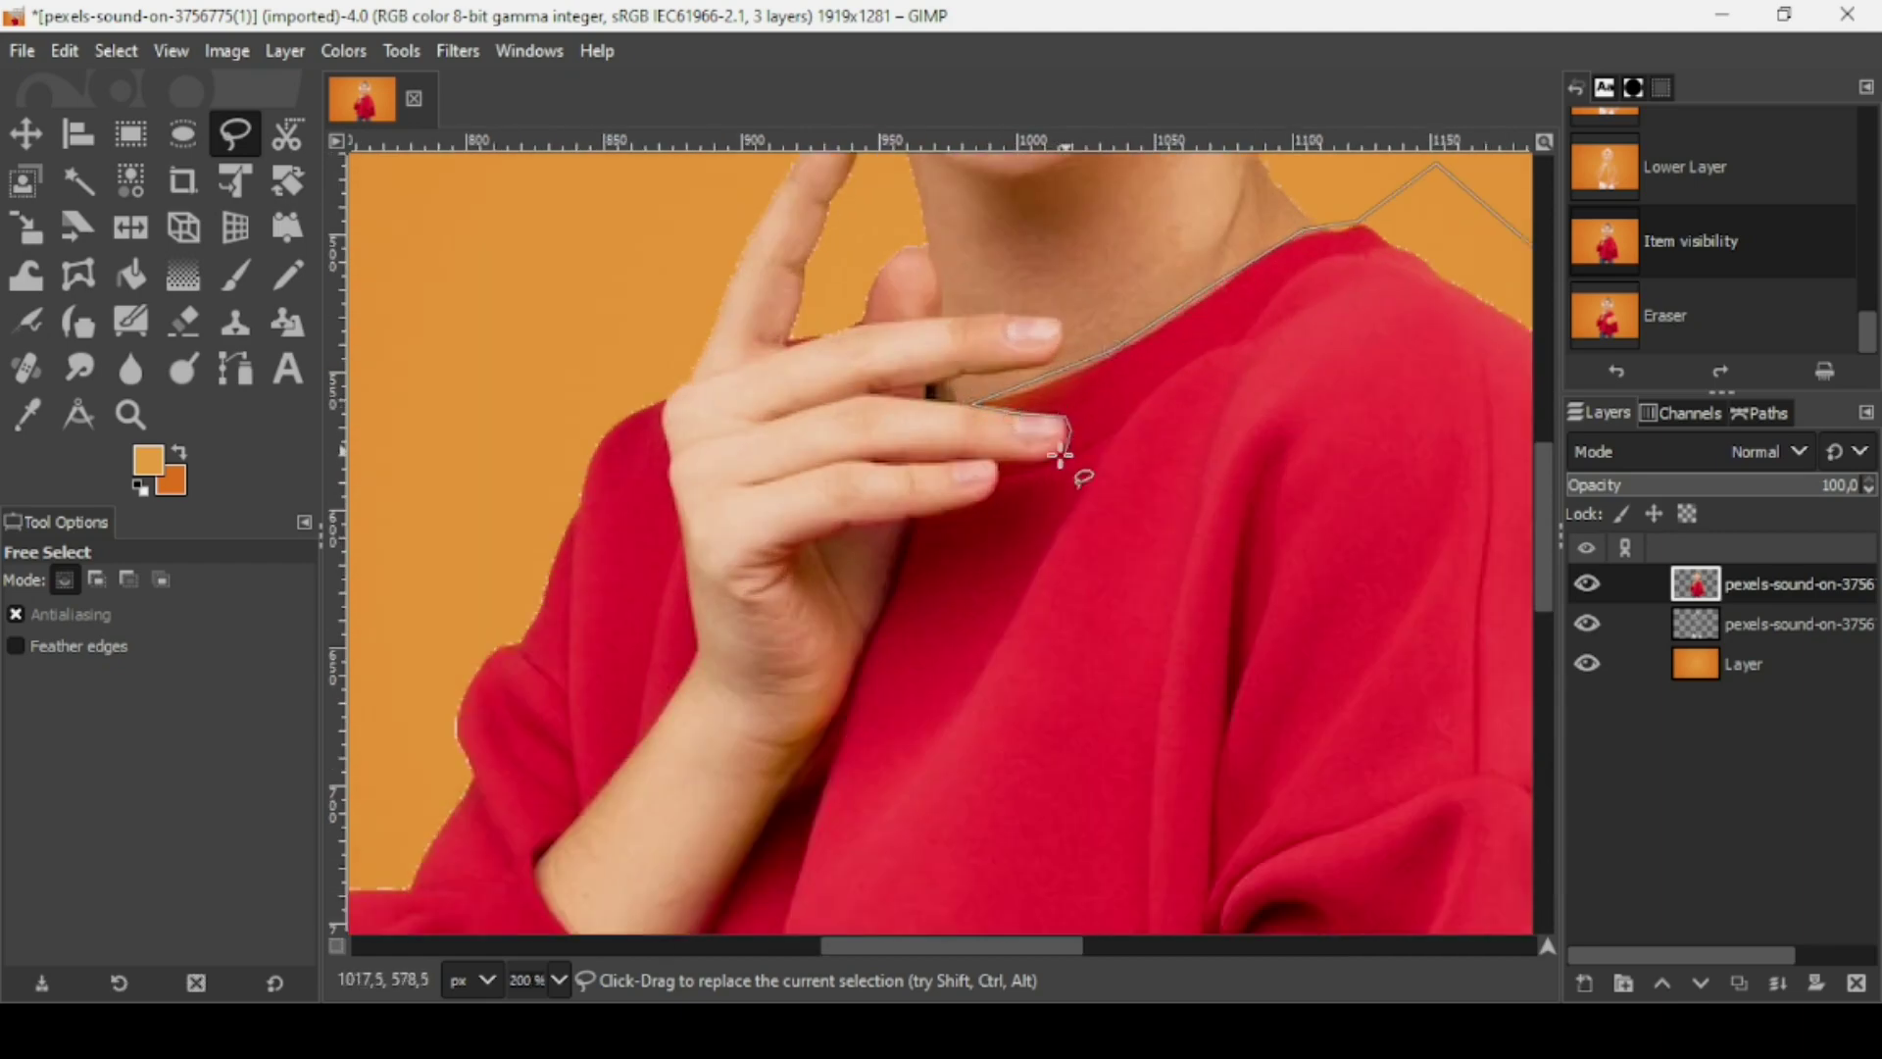
left_click(1042, 458)
left_click(998, 461)
left_click(845, 615)
- Finish the outline around the wrist, elbow and forearm, close it, and delete the sweater pixels
scroll(798, 480, "down", 3)
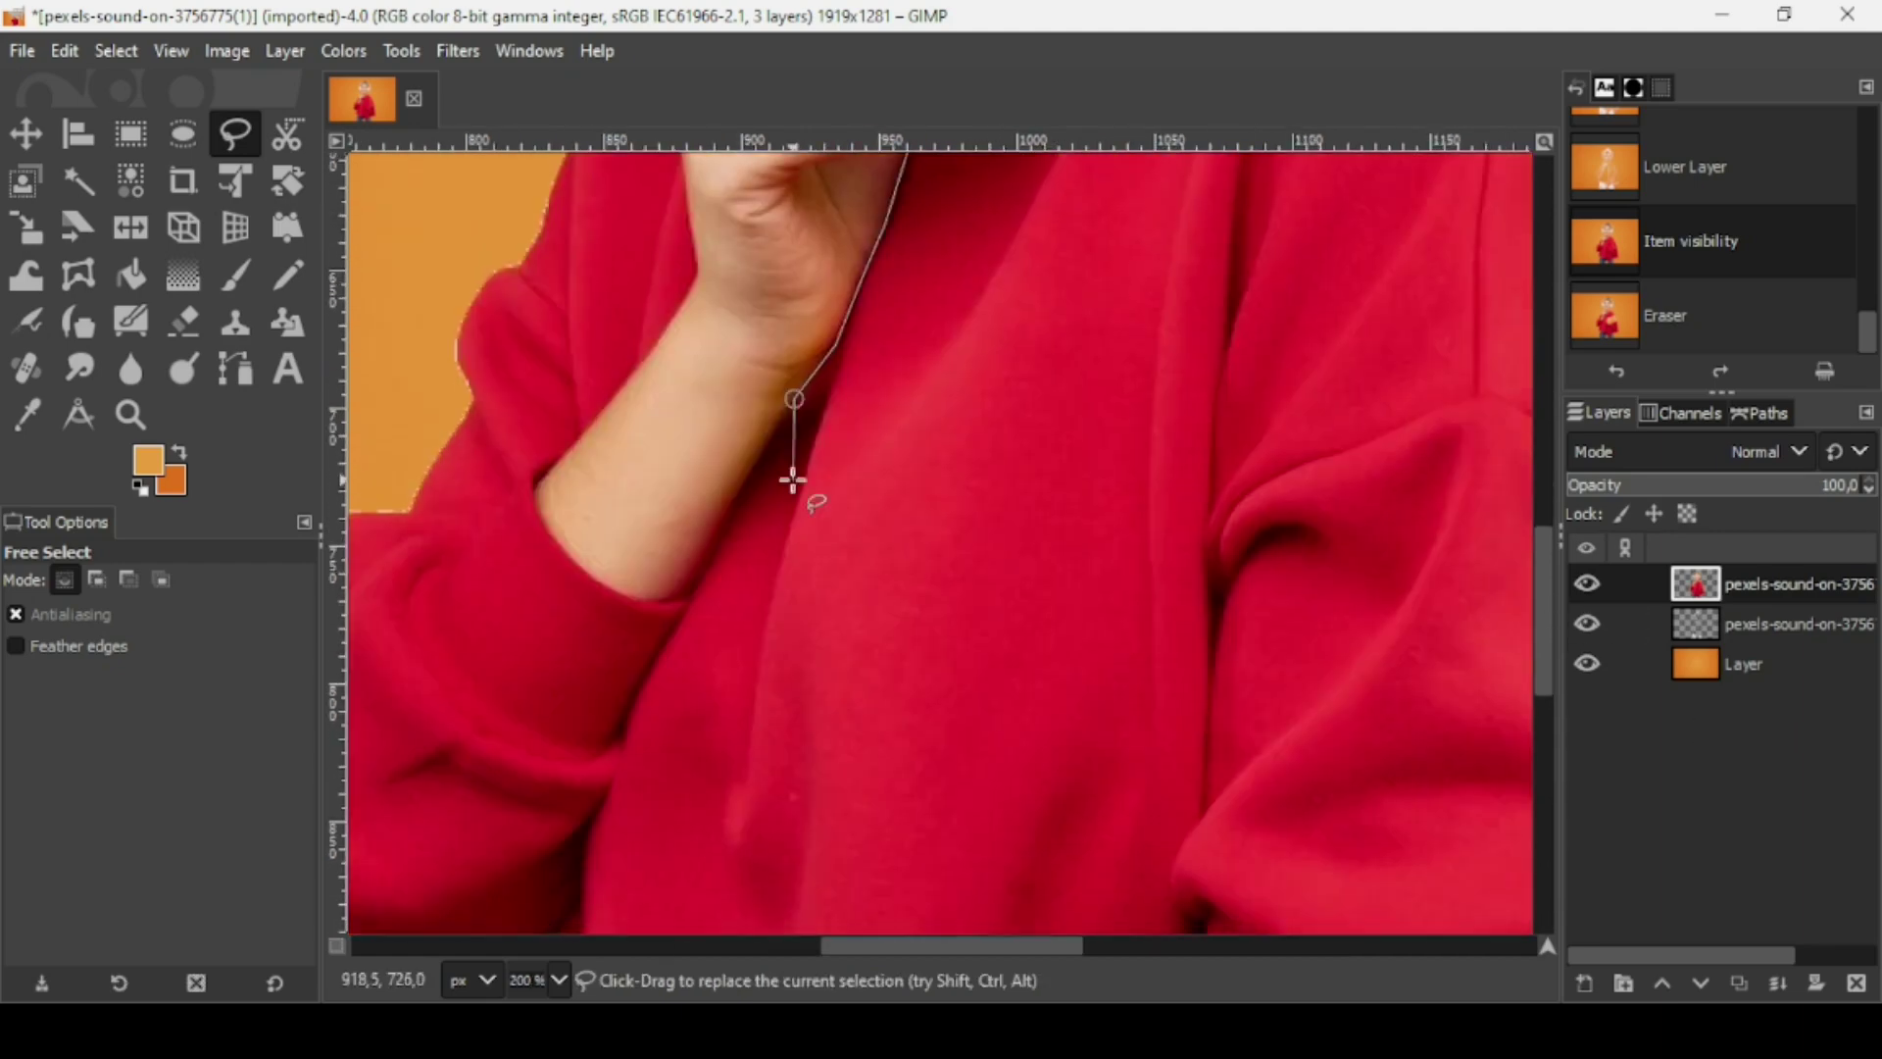
left_click(706, 562)
left_click(688, 594)
left_click(643, 600)
left_click(582, 562)
left_click(537, 493)
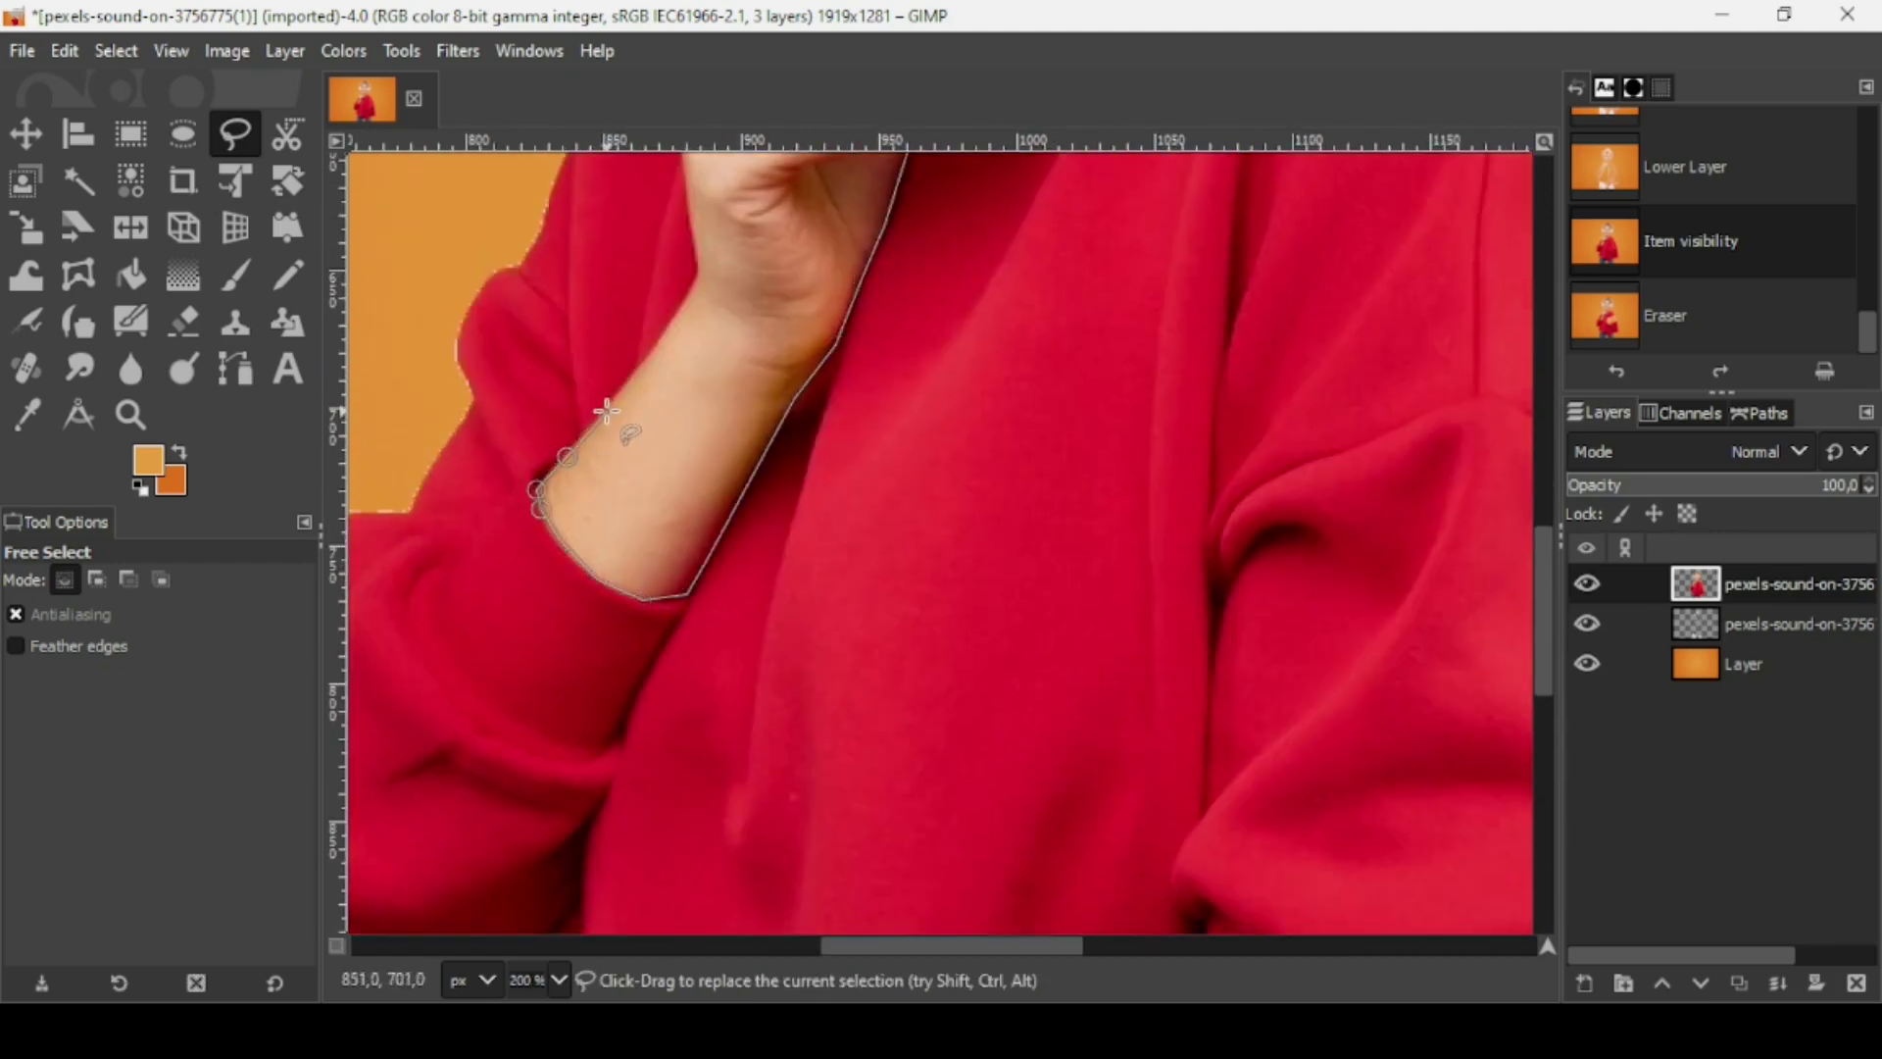
left_click(682, 309)
left_click(700, 273)
scroll(691, 197, "down", 1)
scroll(677, 480, "down", 1)
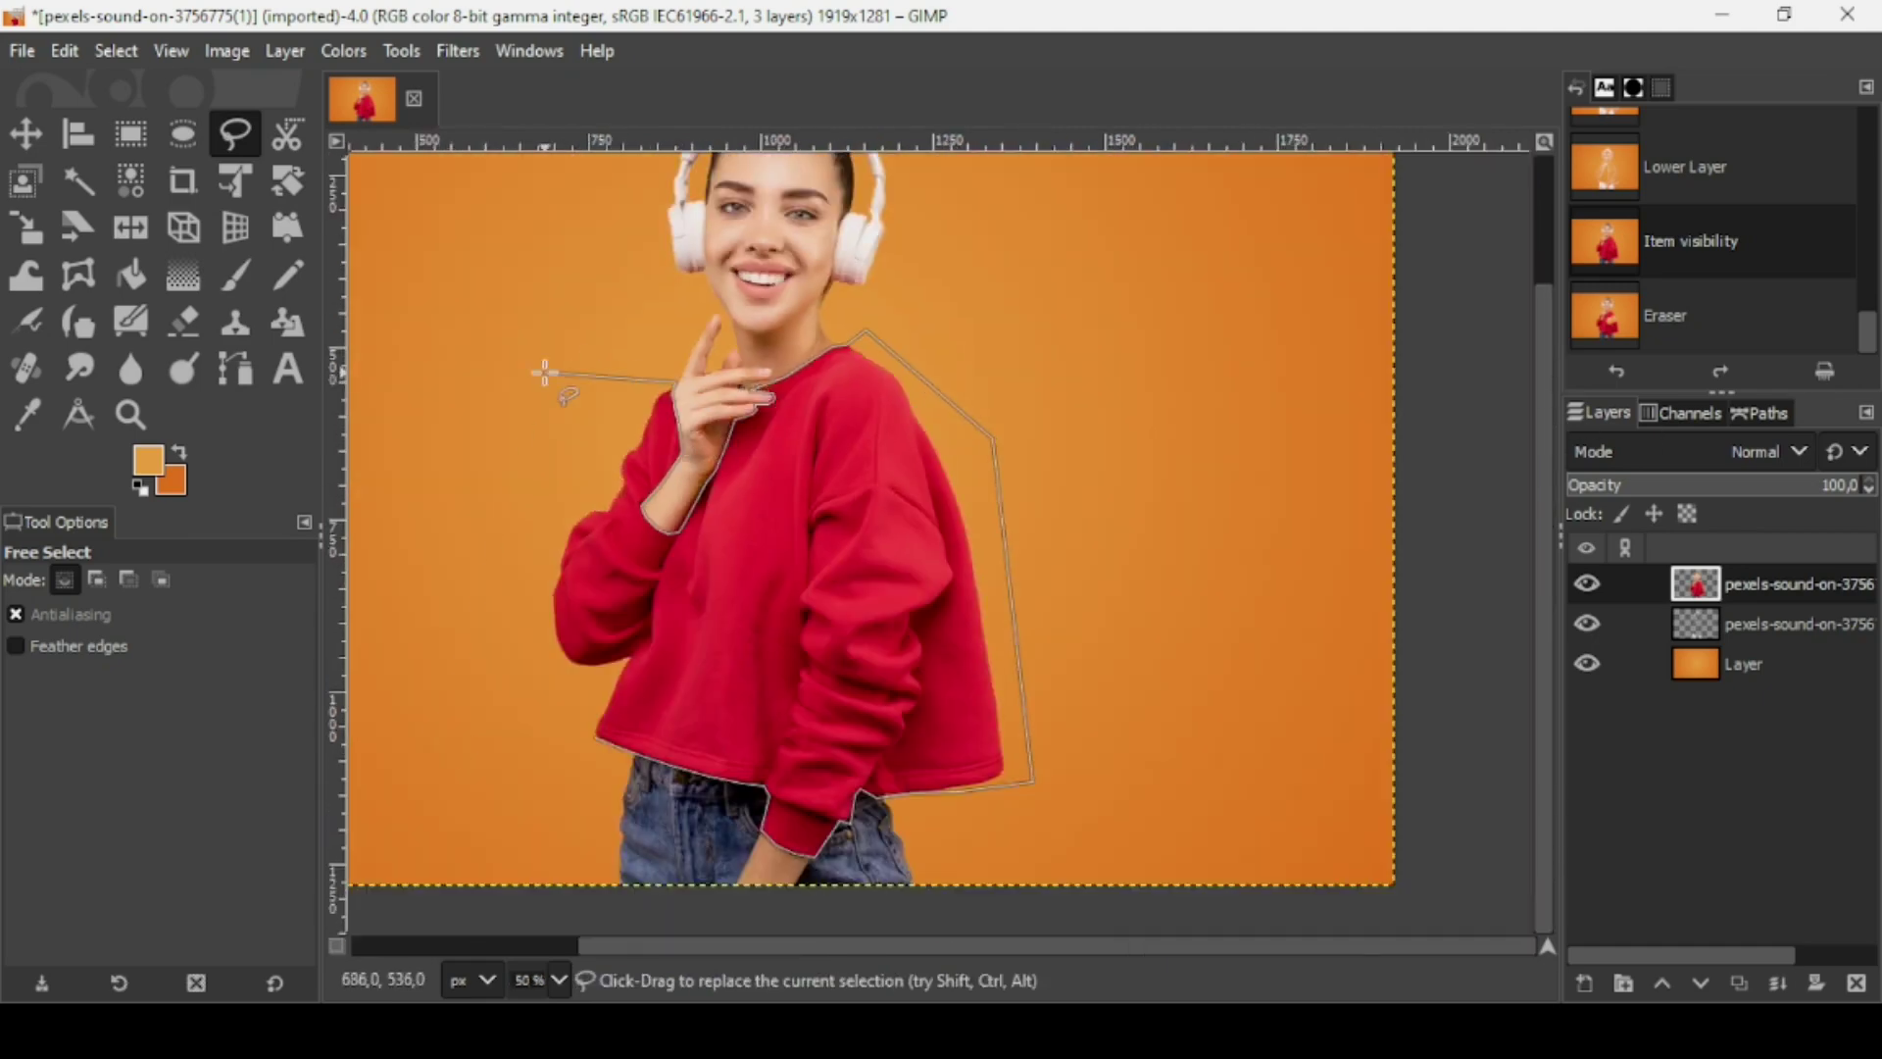
left_click(544, 373)
left_click(441, 727)
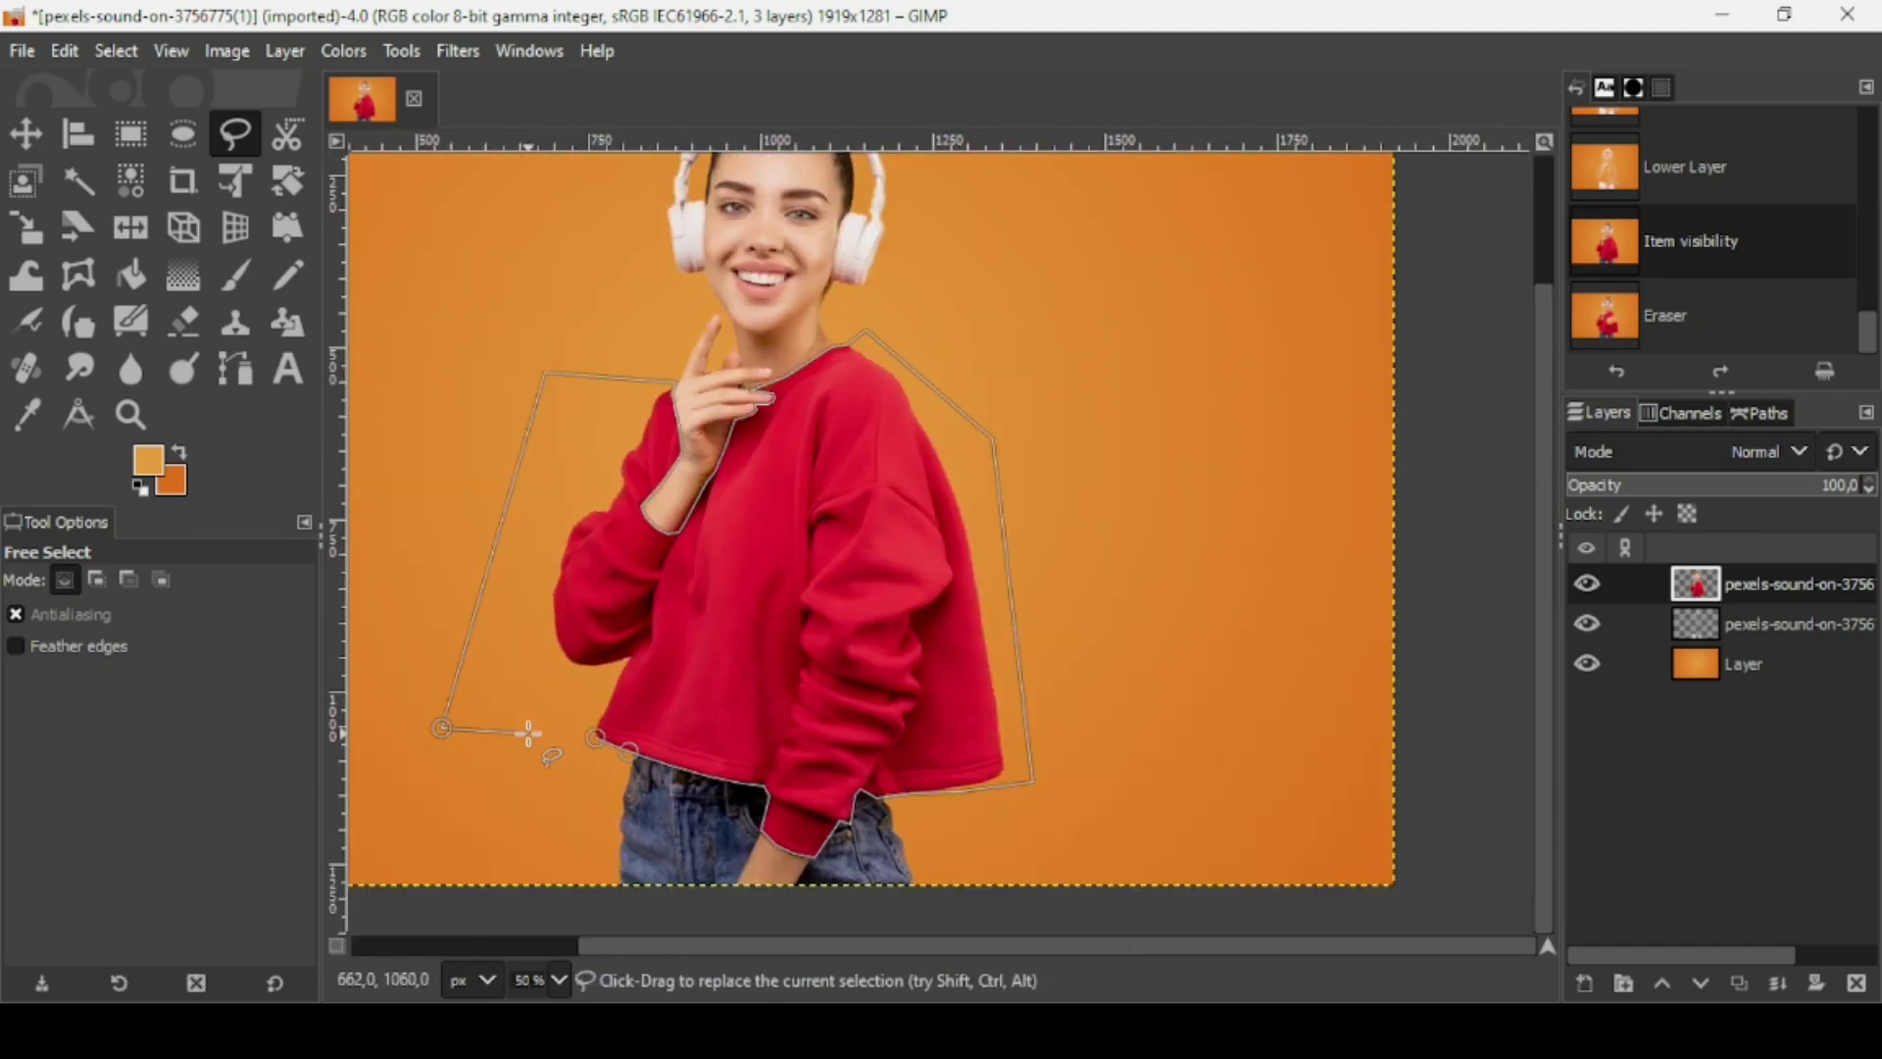
left_click(596, 738)
key("Return")
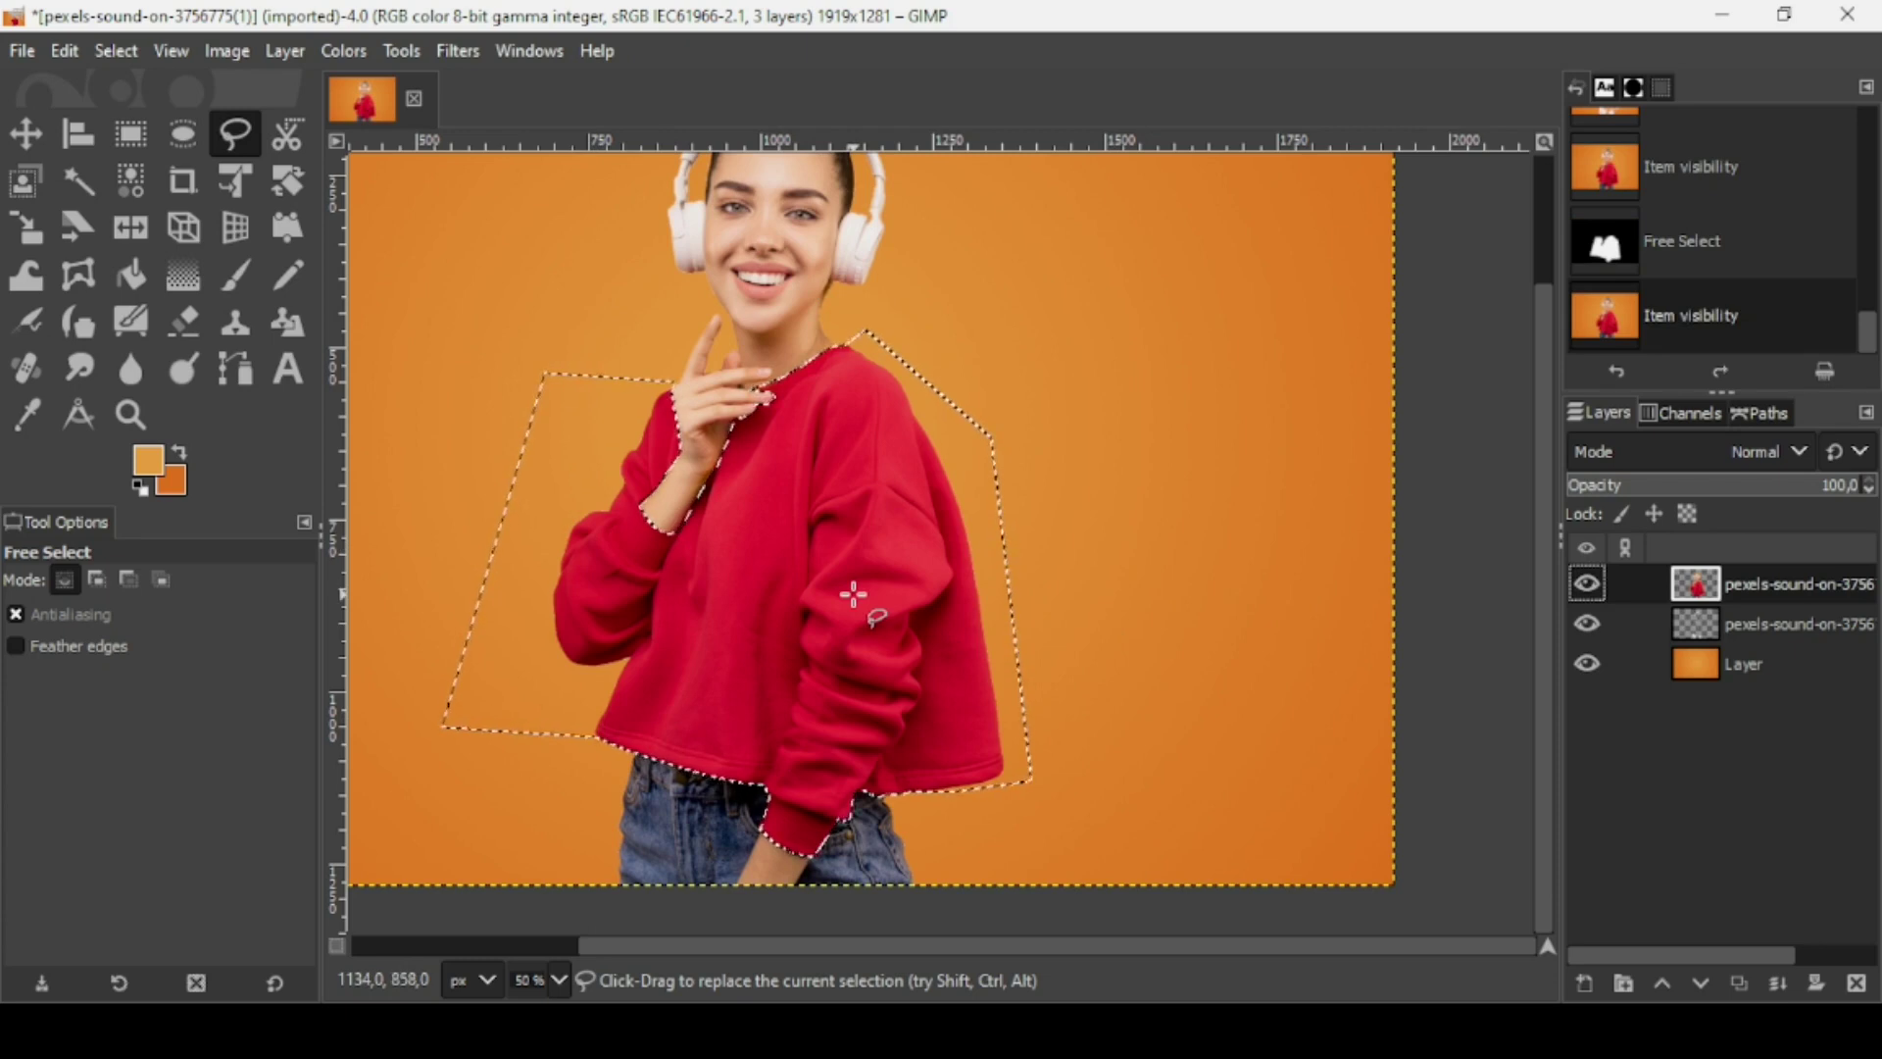
key("Delete")
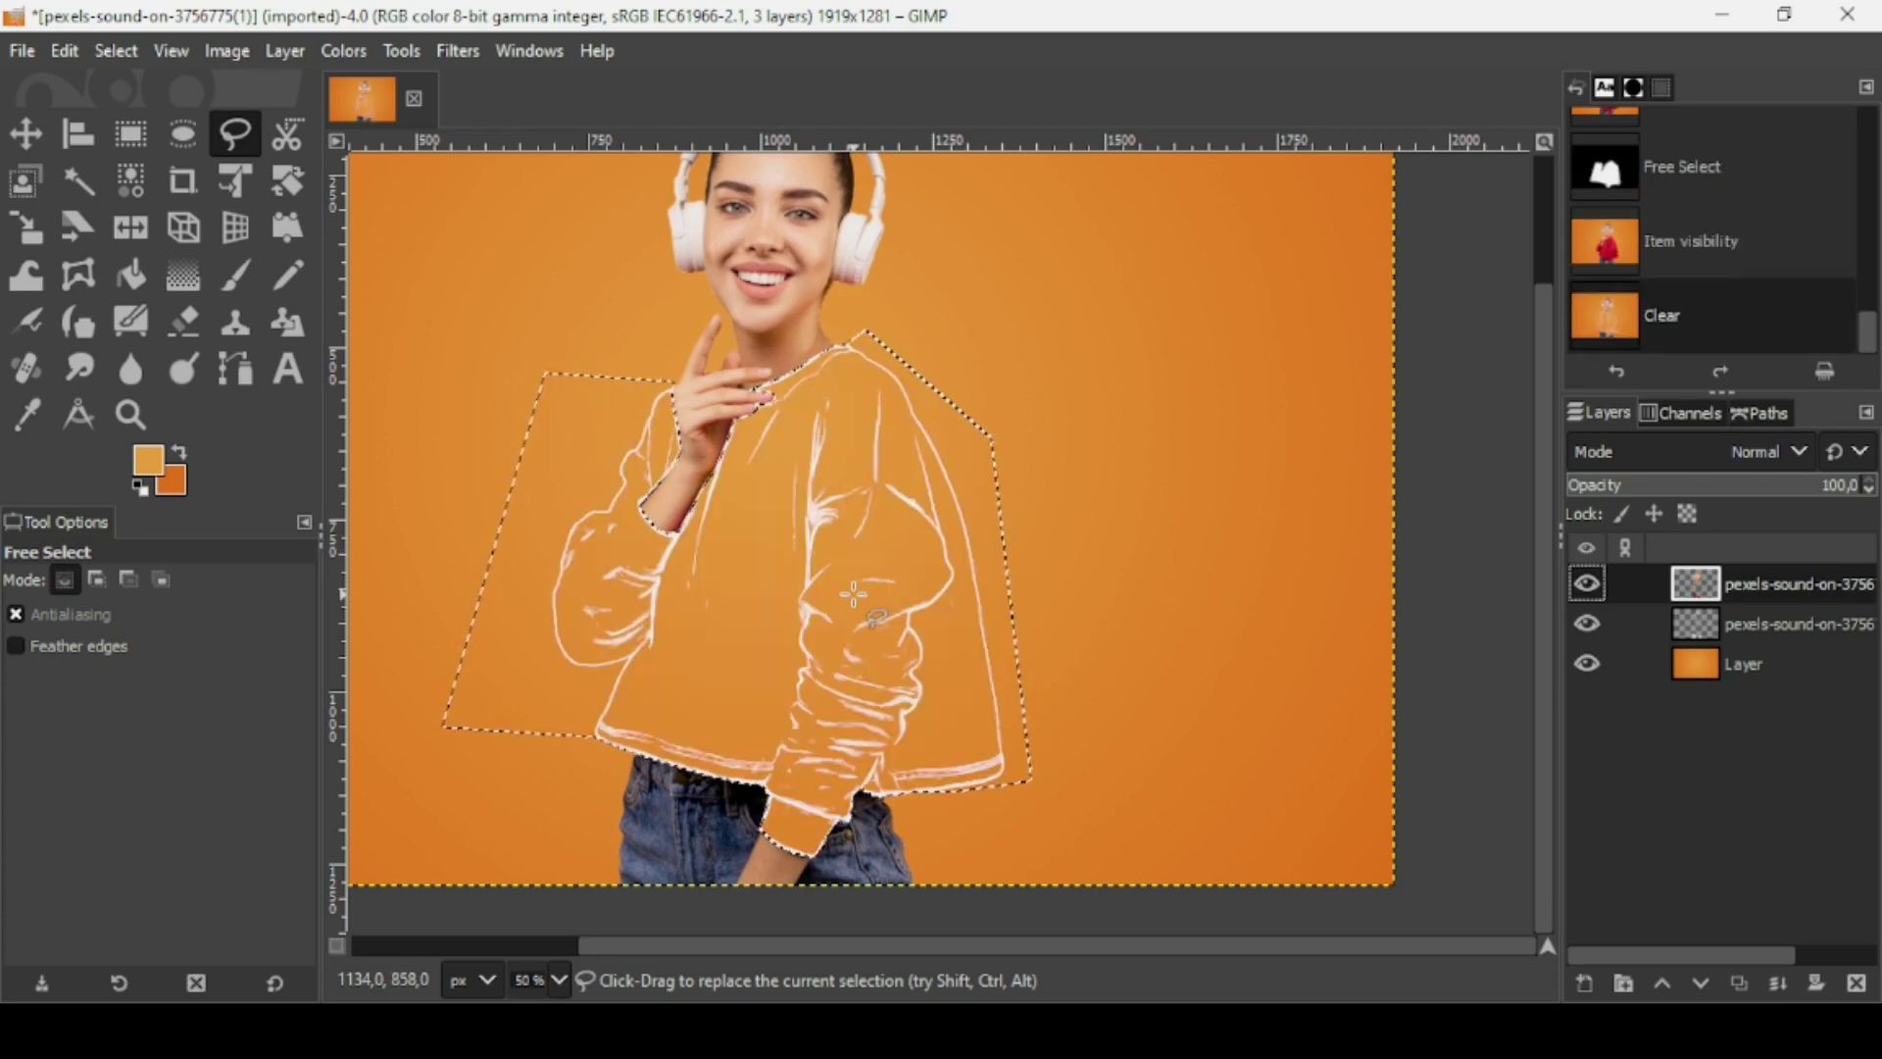
- Deselect via Select > None and compare the face area with the top photo layer hidden and shown
left_click(117, 50)
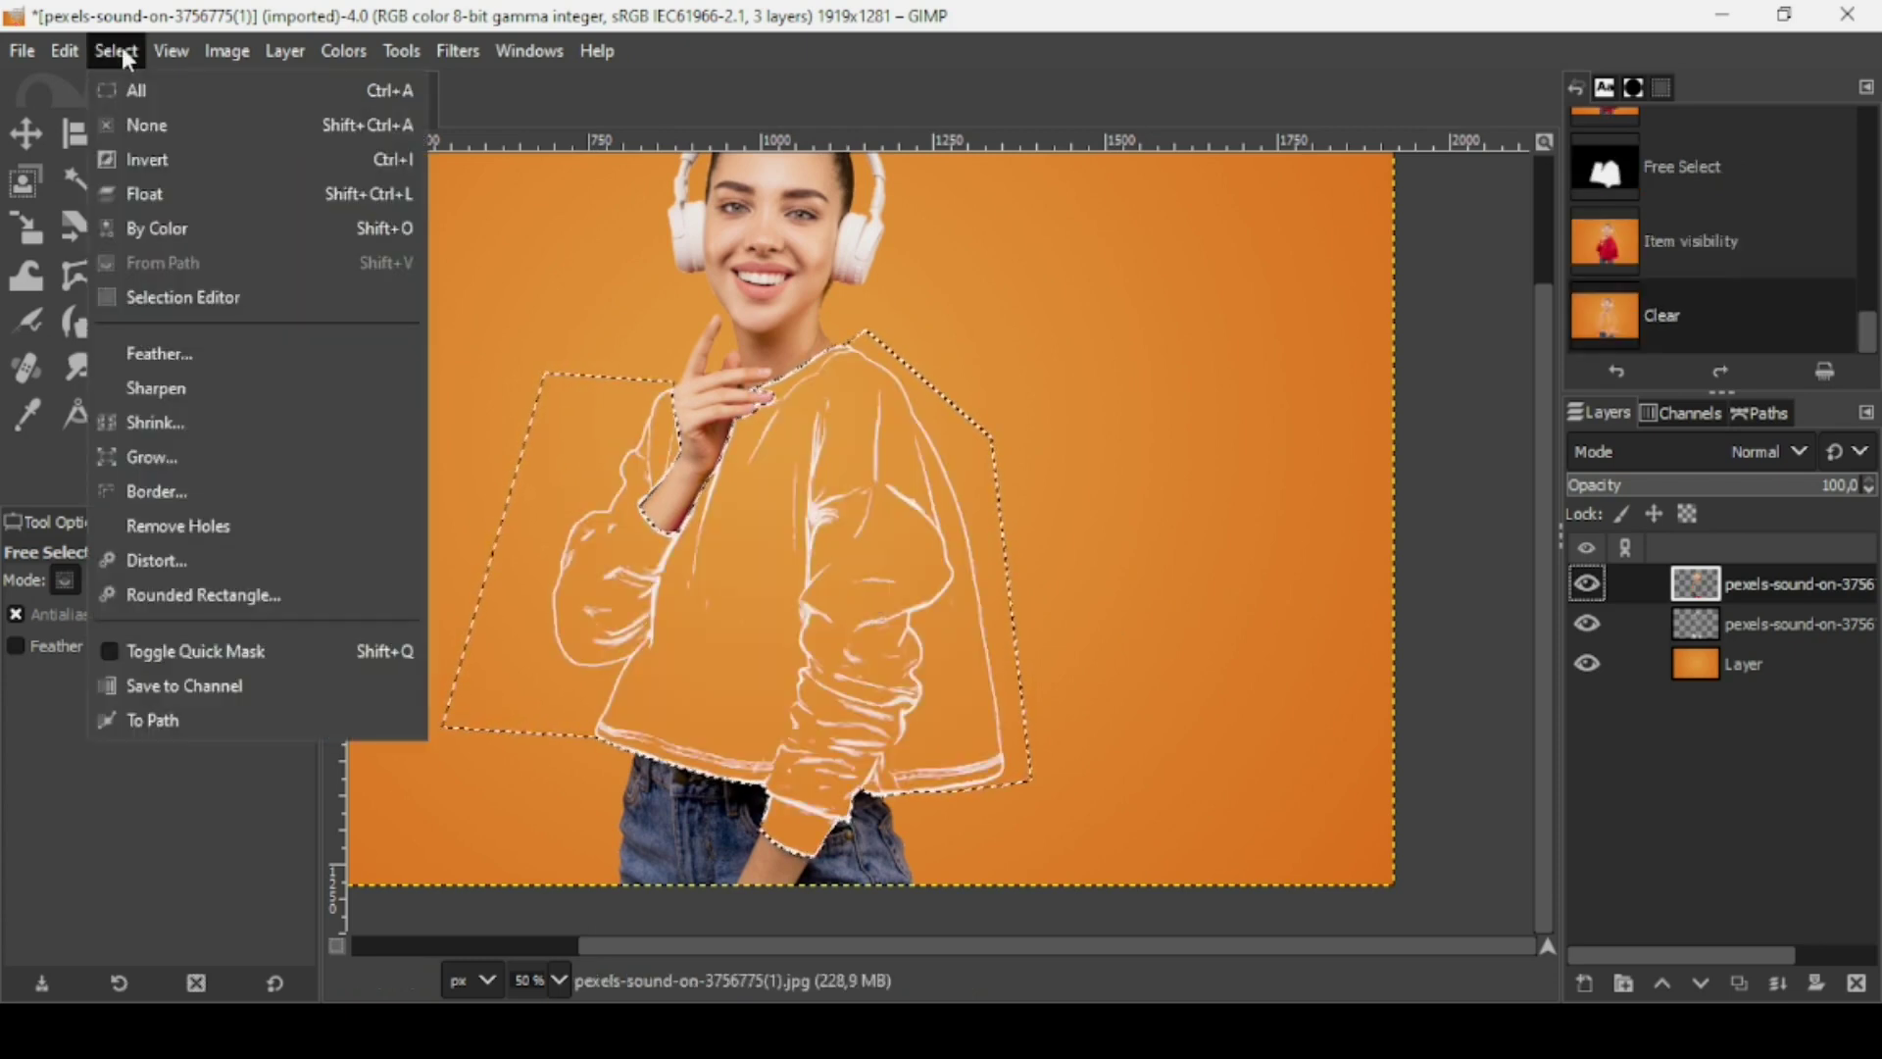
left_click(142, 126)
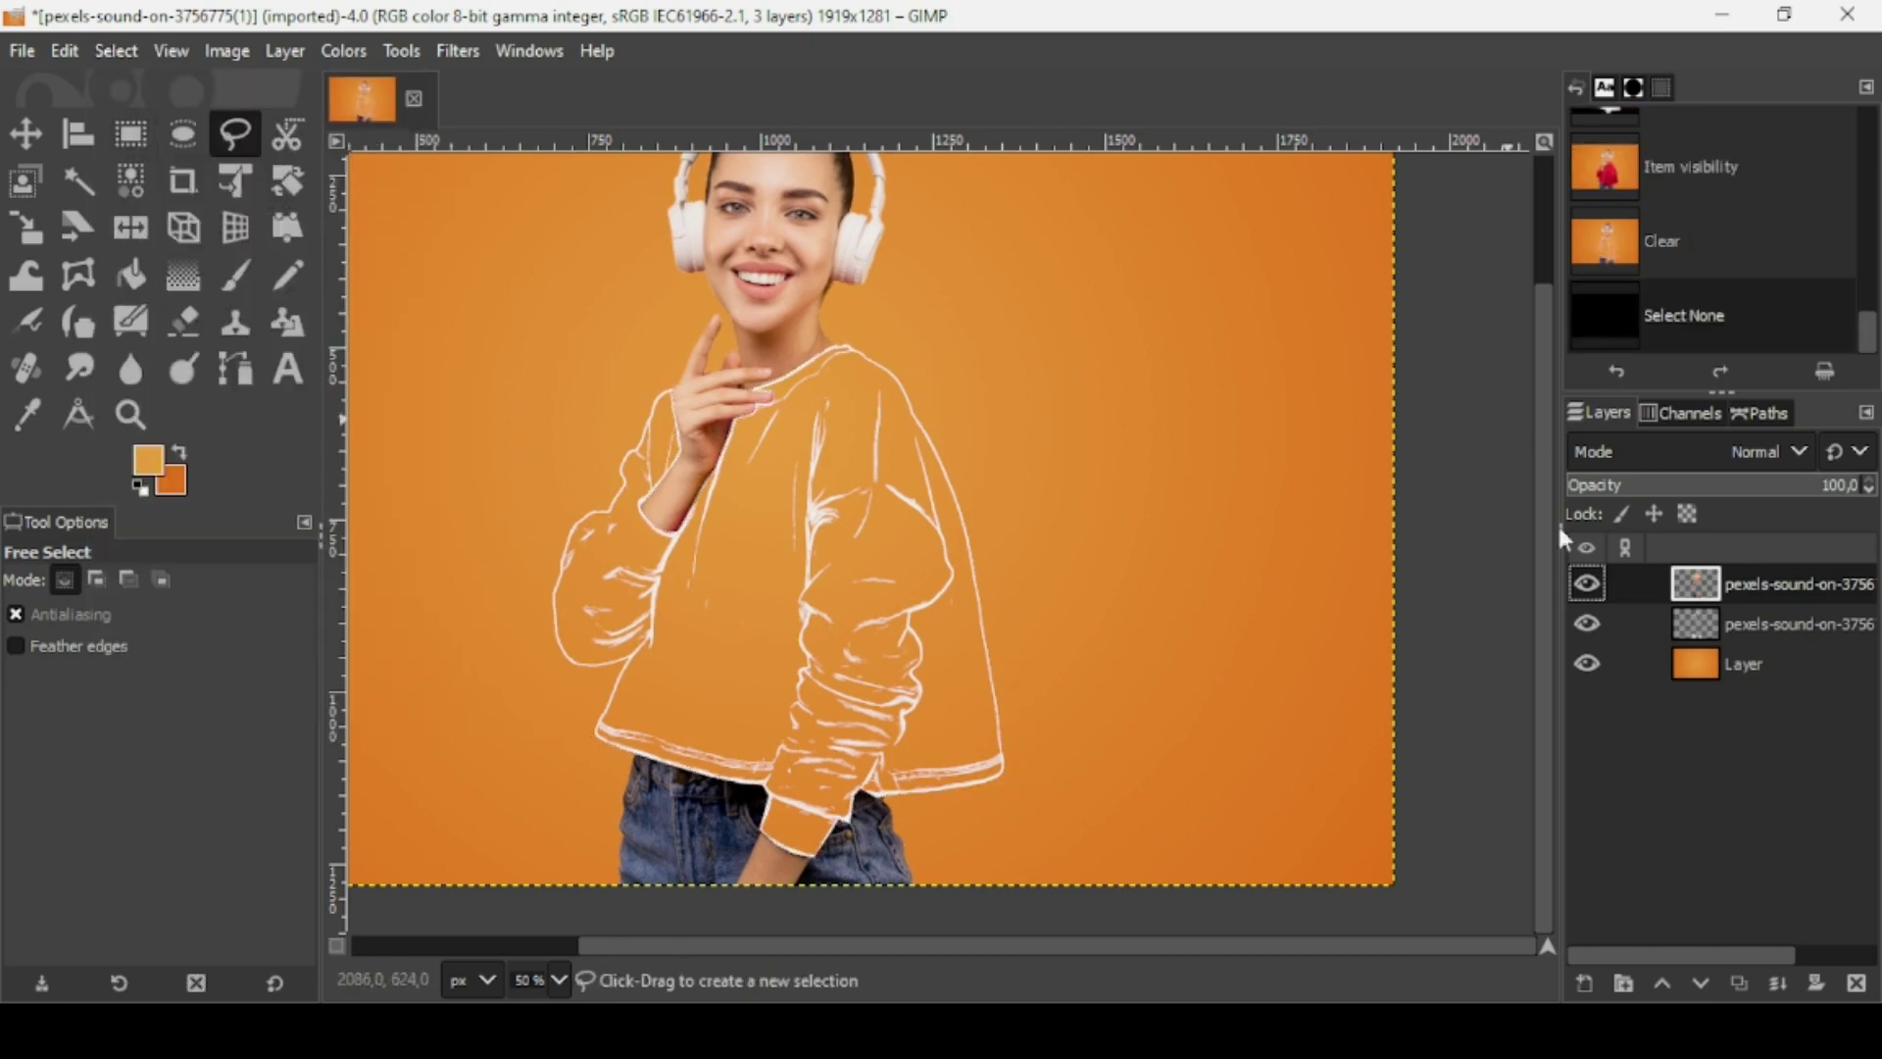
scroll(1537, 386, "up", 2)
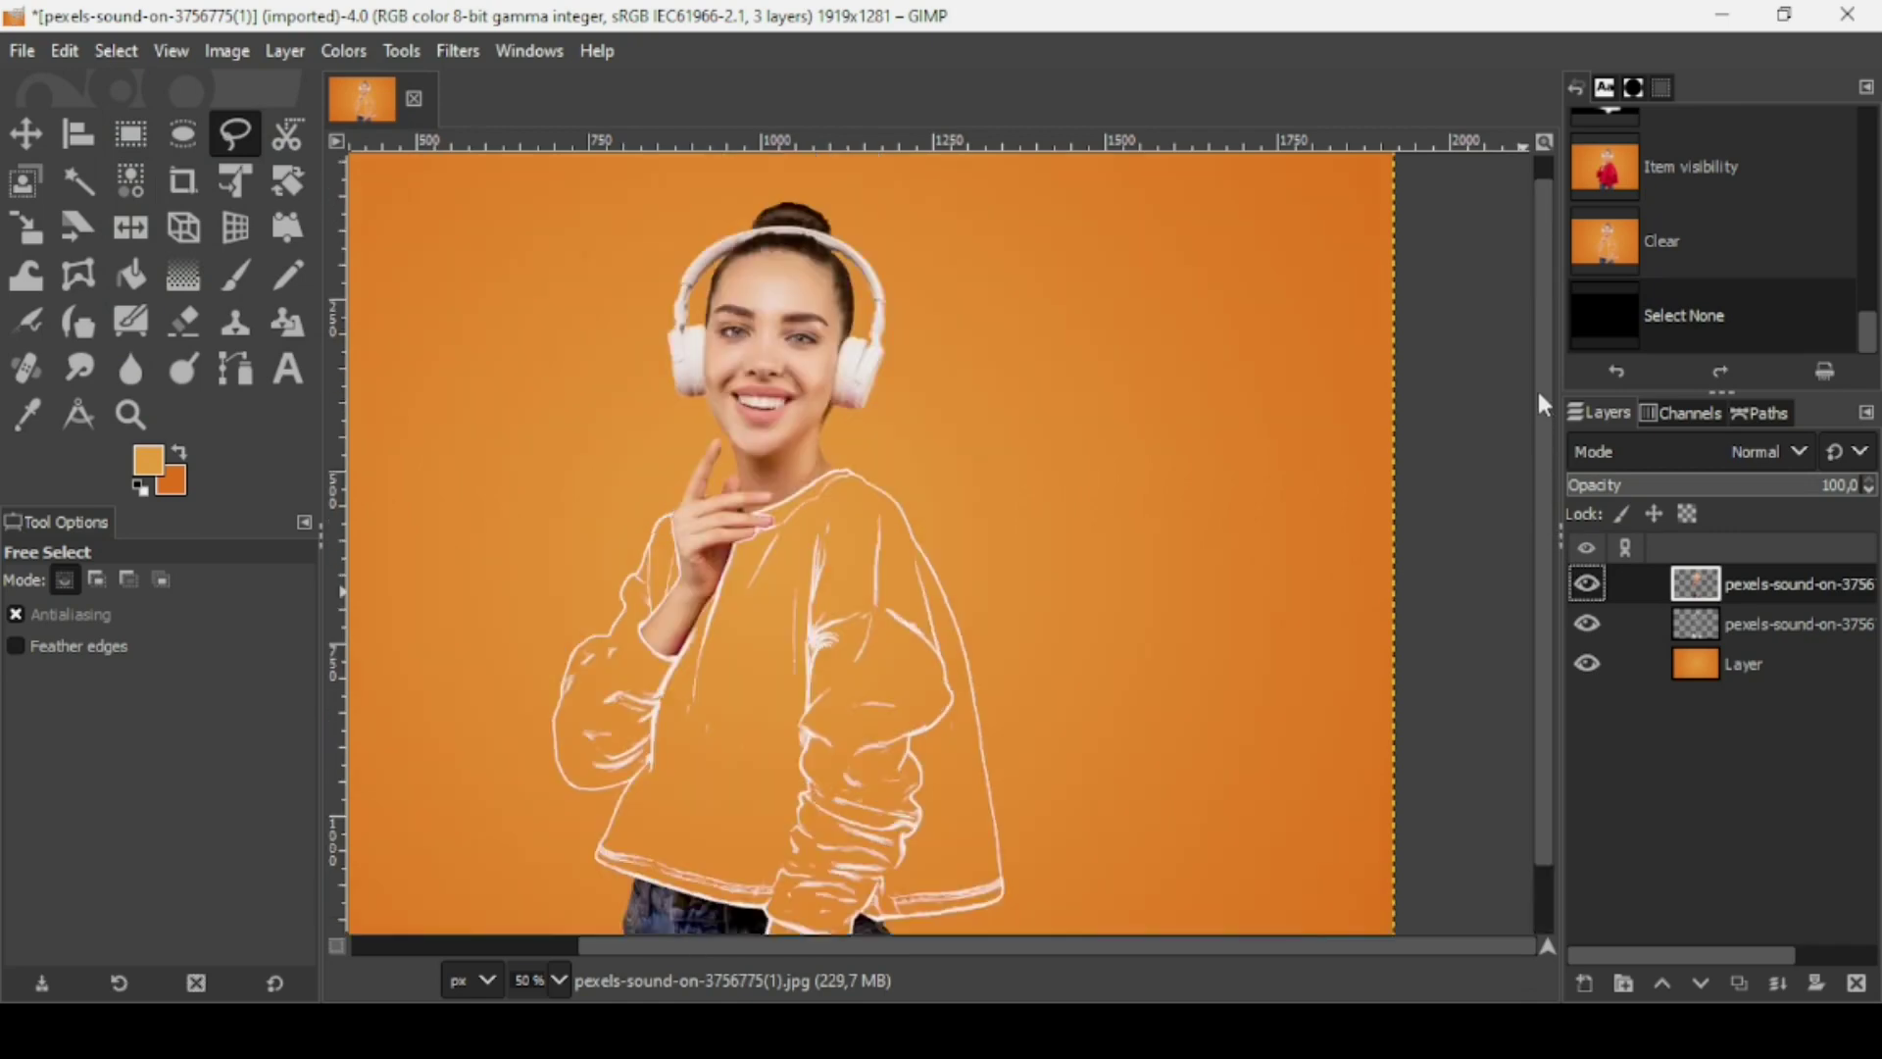
scroll(656, 344, "up", 3)
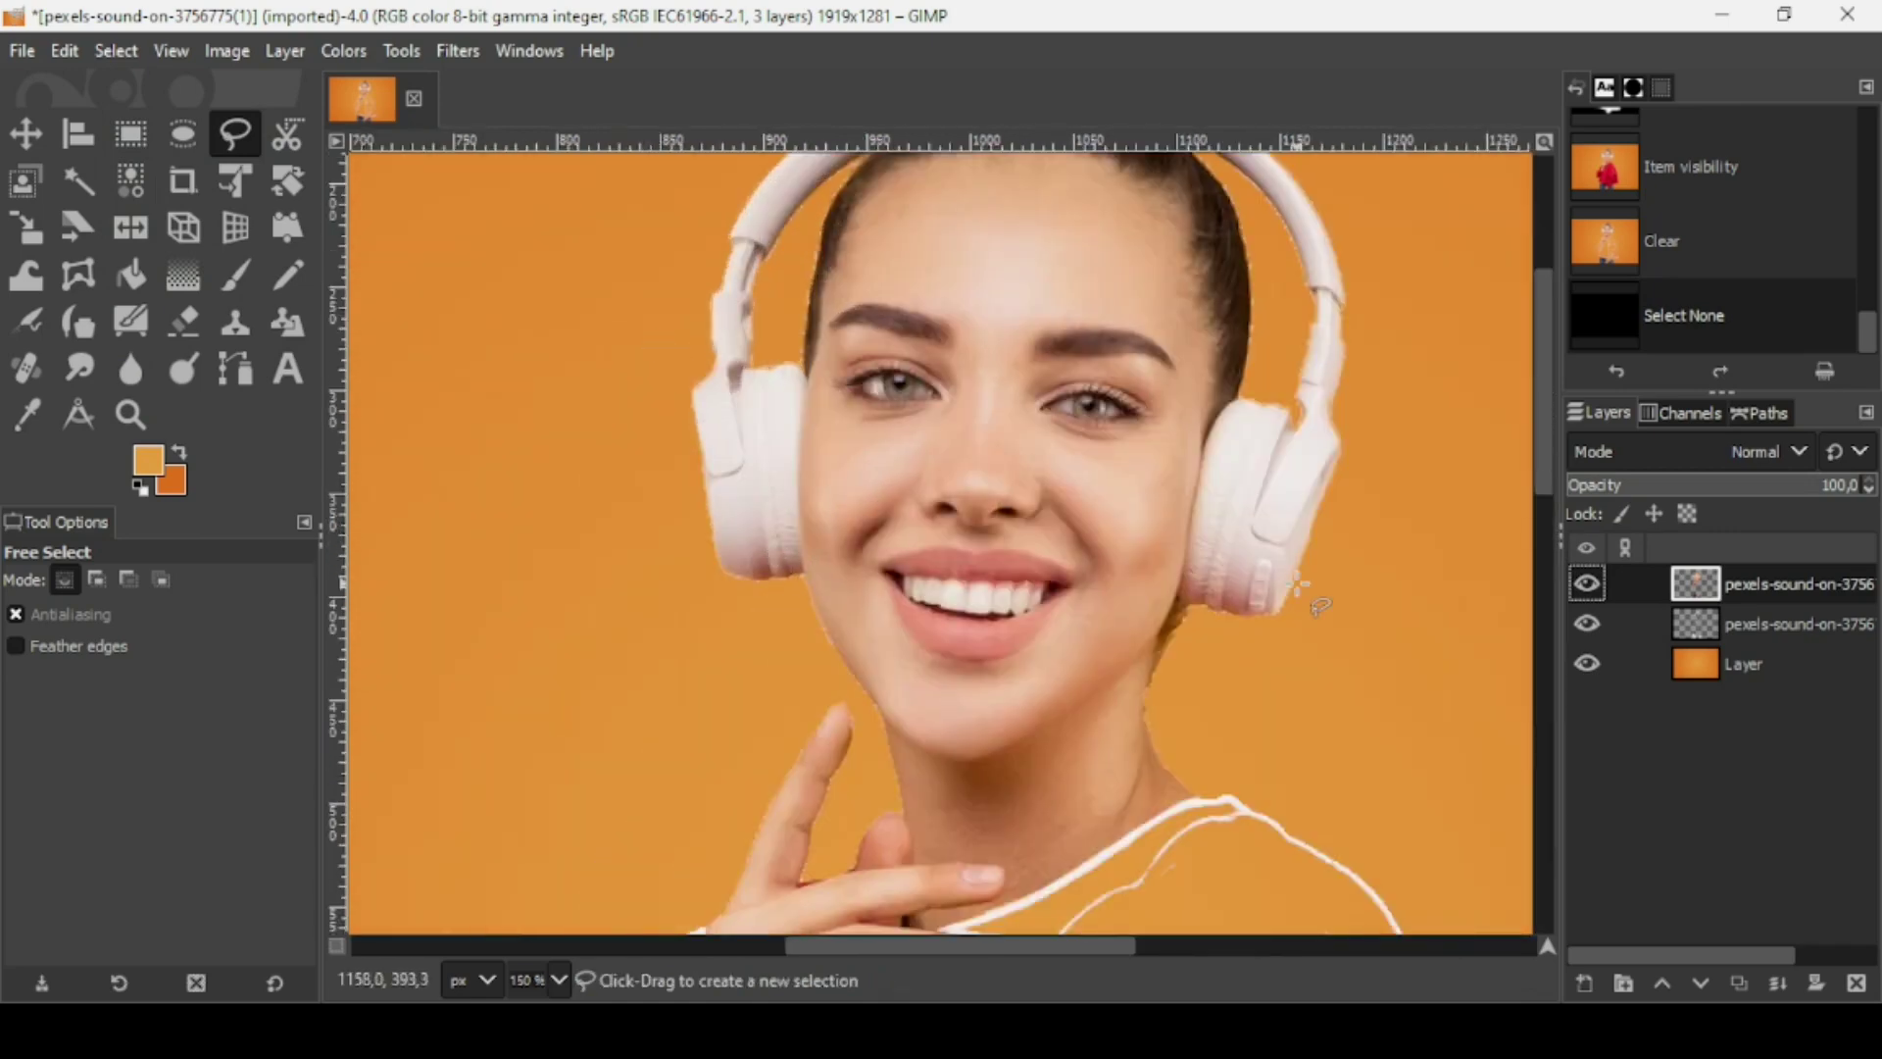
left_click(1588, 584)
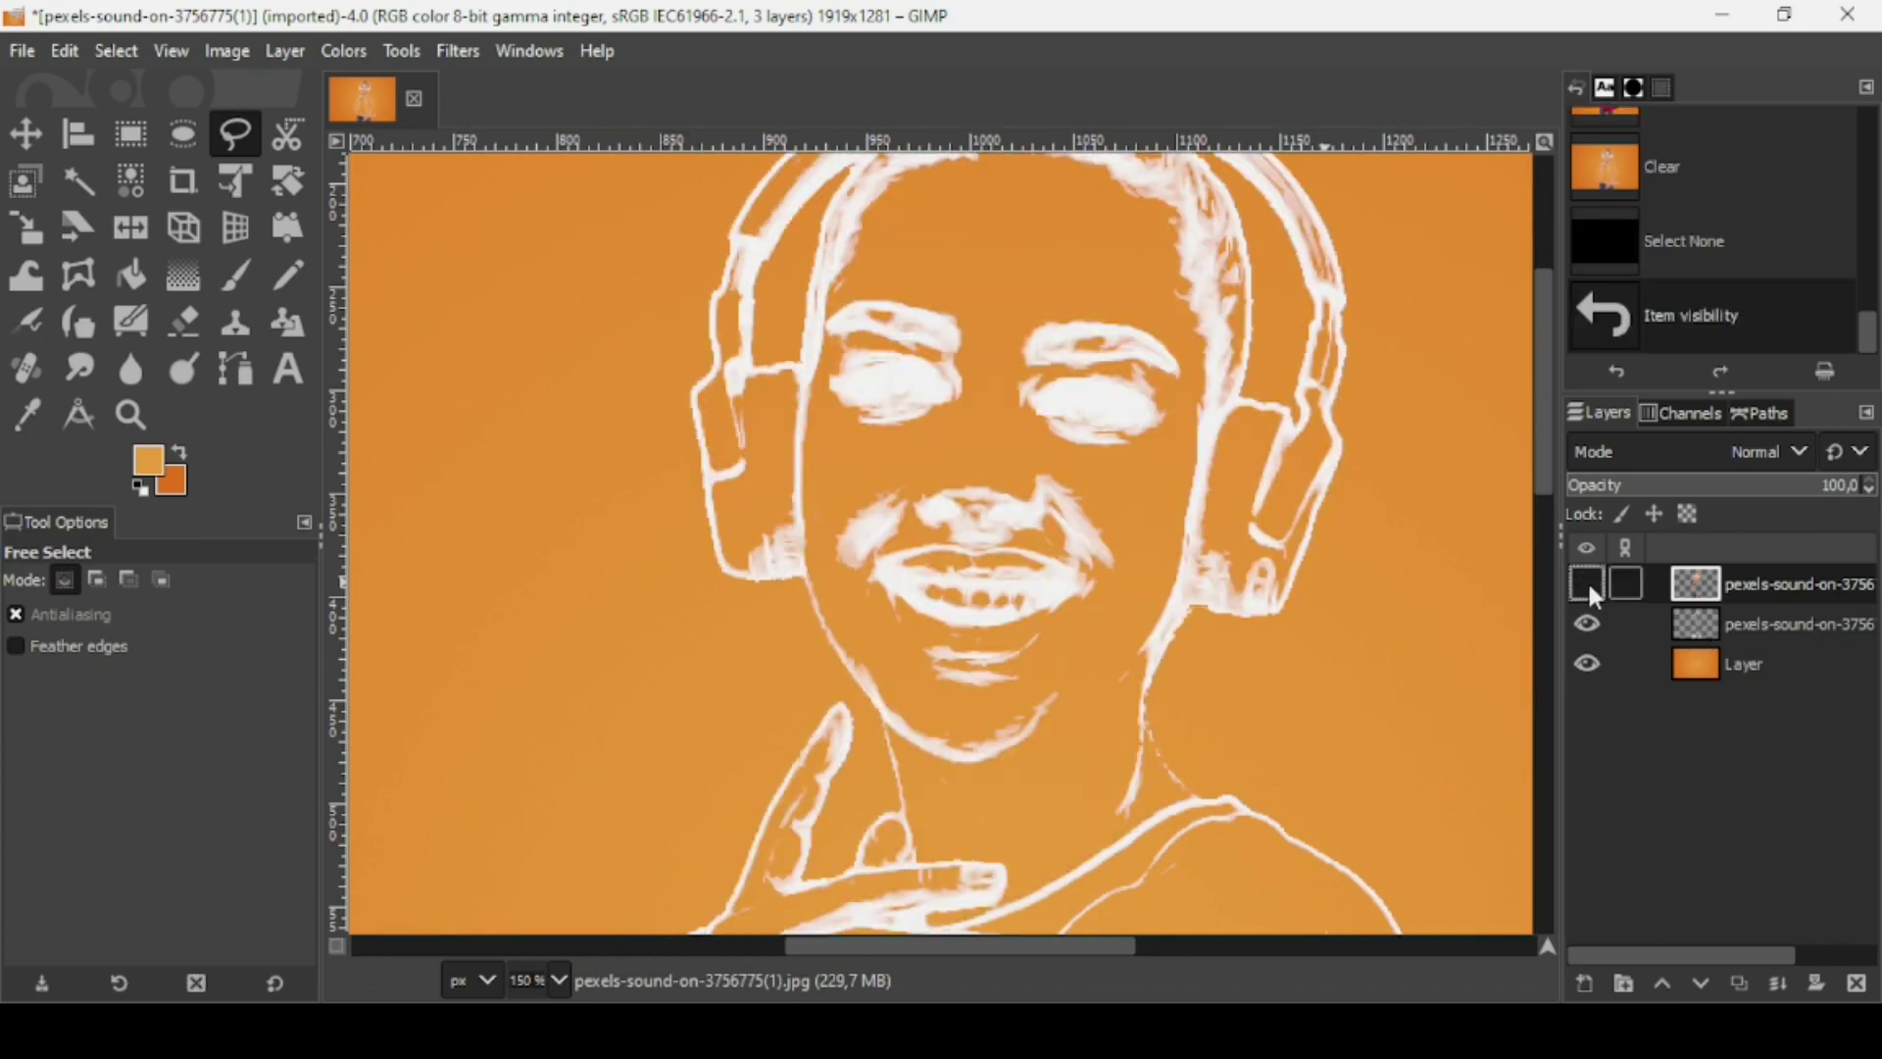
left_click(1587, 584)
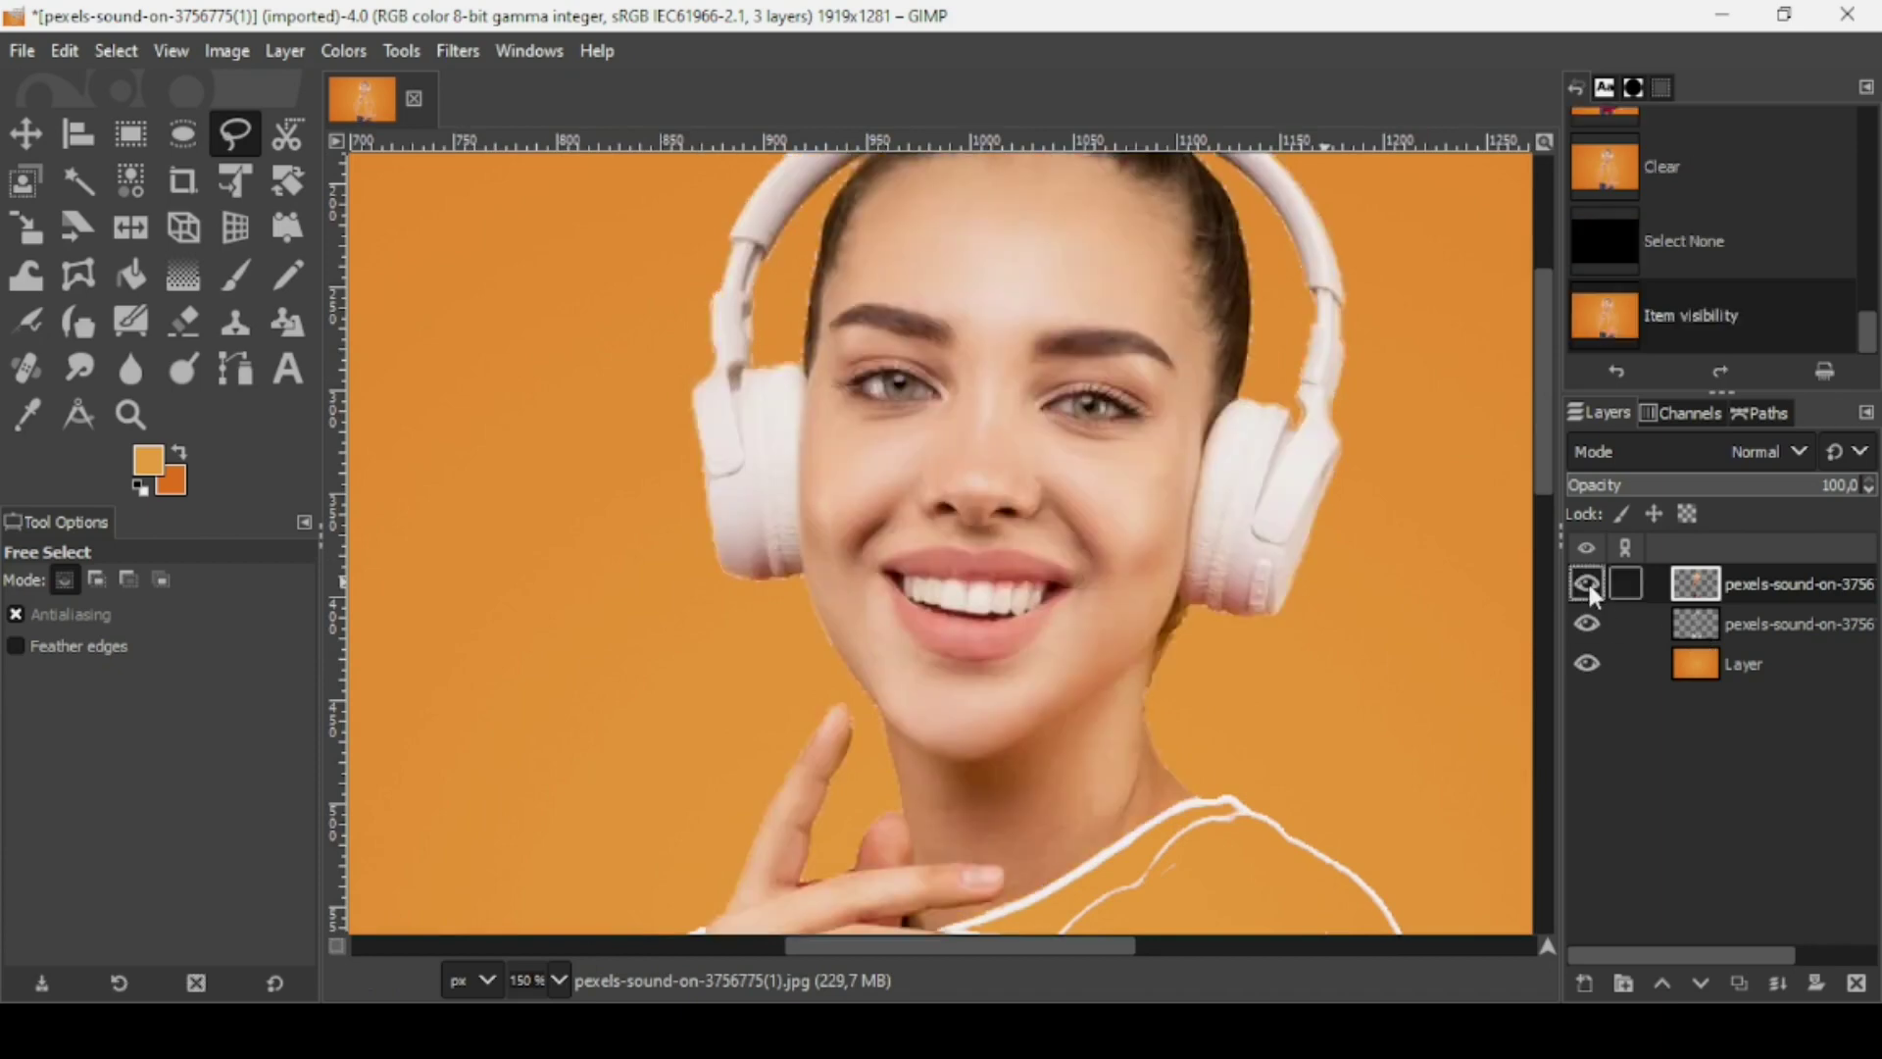
key("minus")
key("minus")
key("minus")
key("minus")
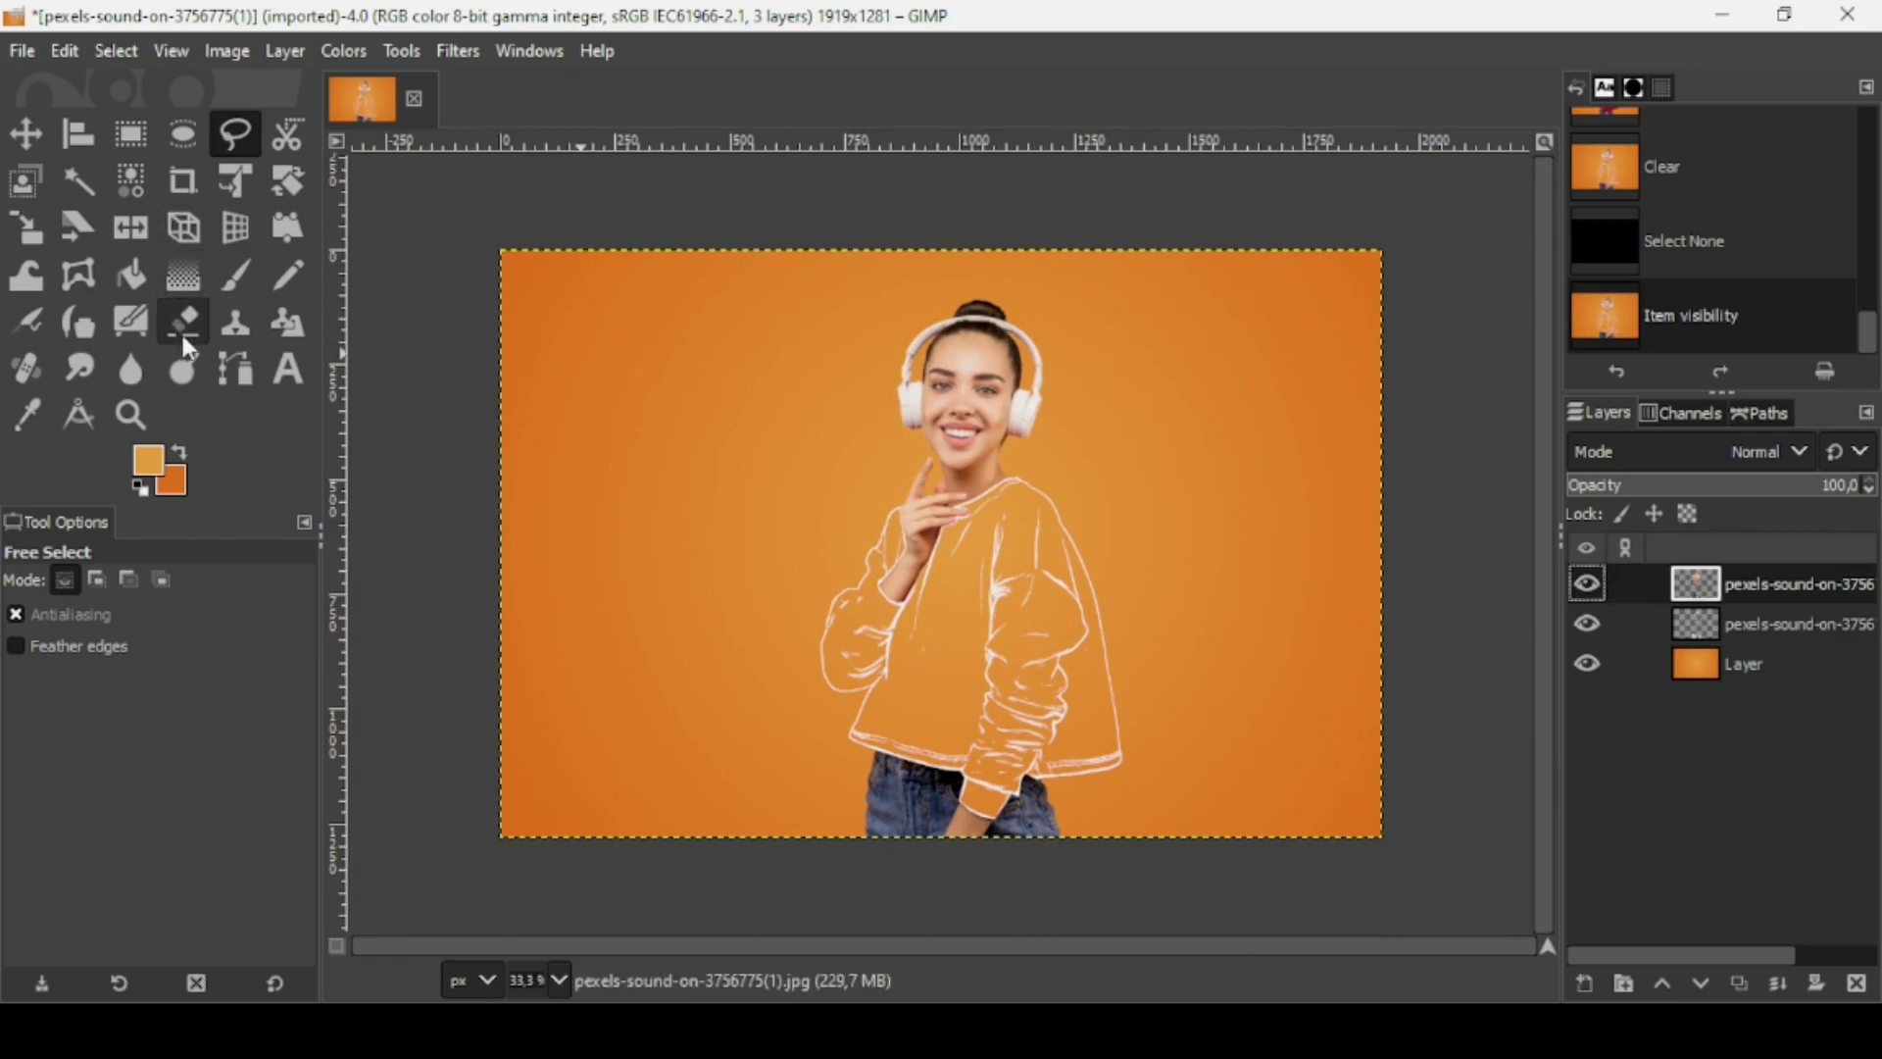
- Use the photo layer's Alpha to Selection to delete outlines under the face, hand and jeans, then deselect
right_click(1699, 595)
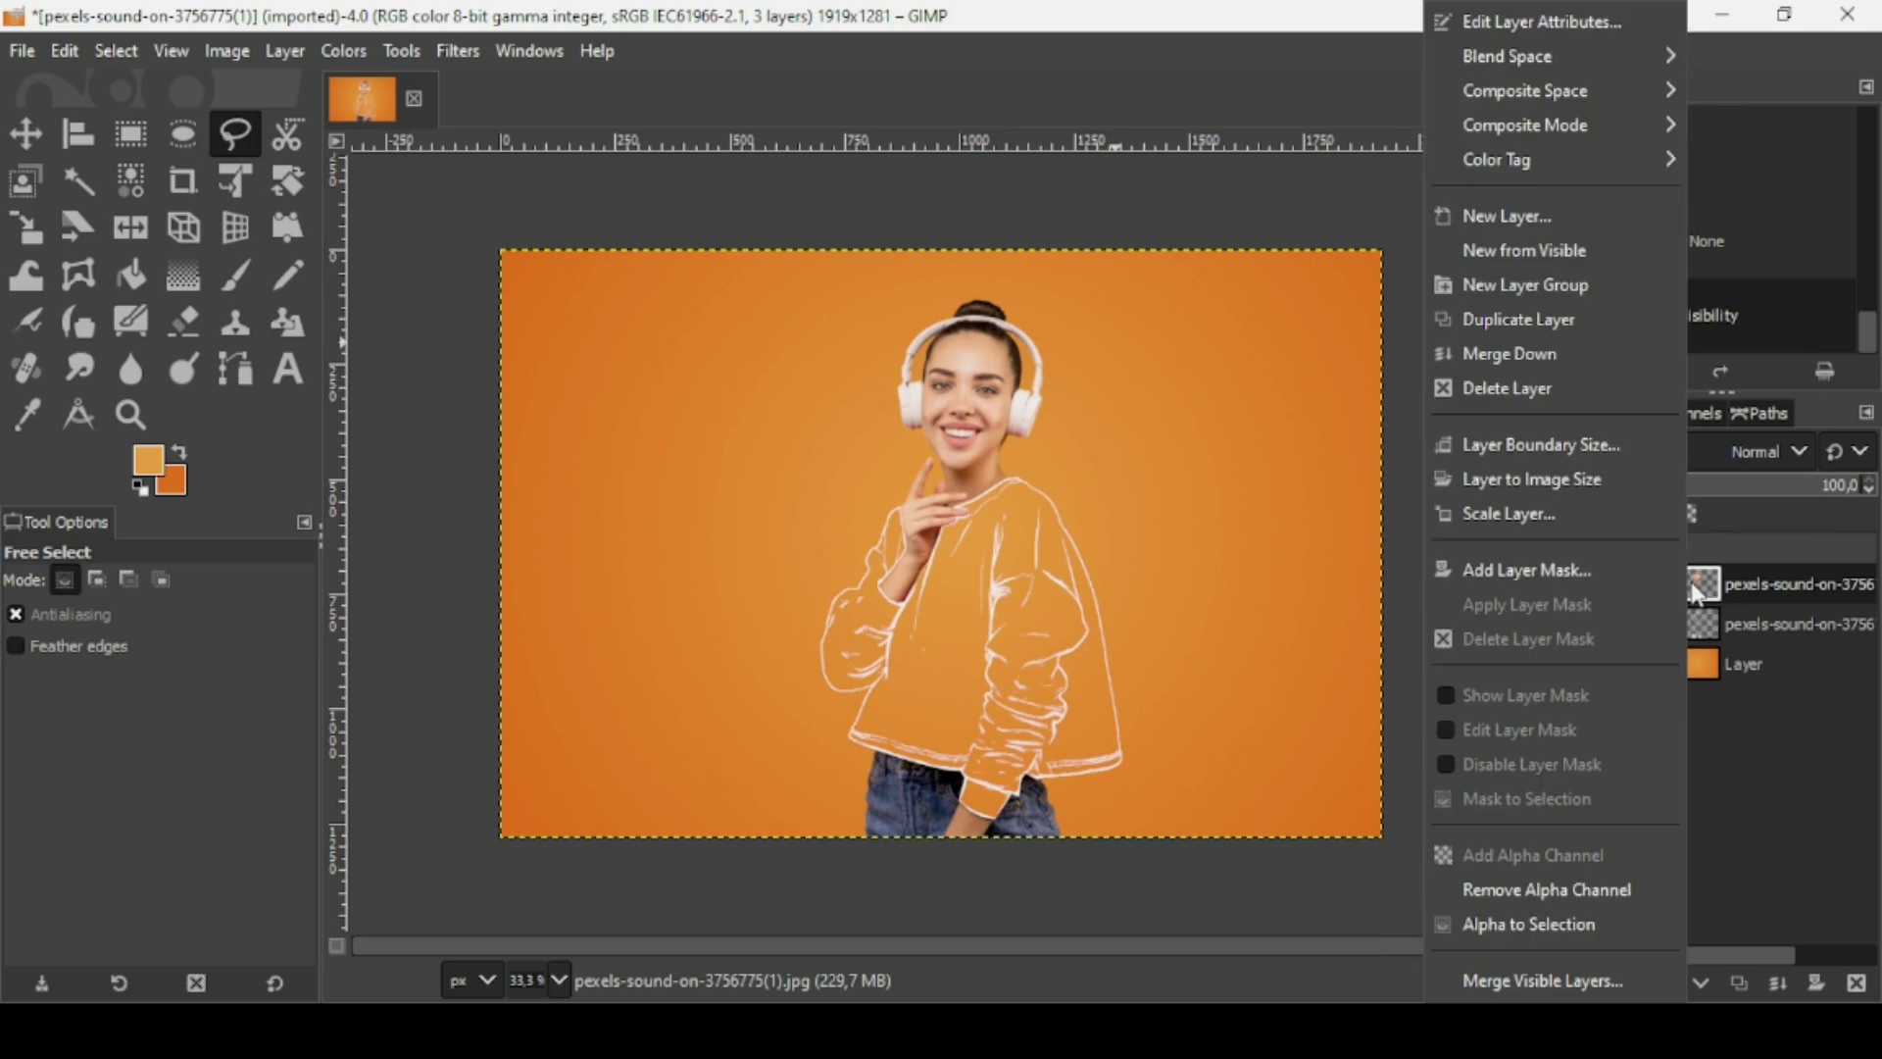
left_click(1564, 925)
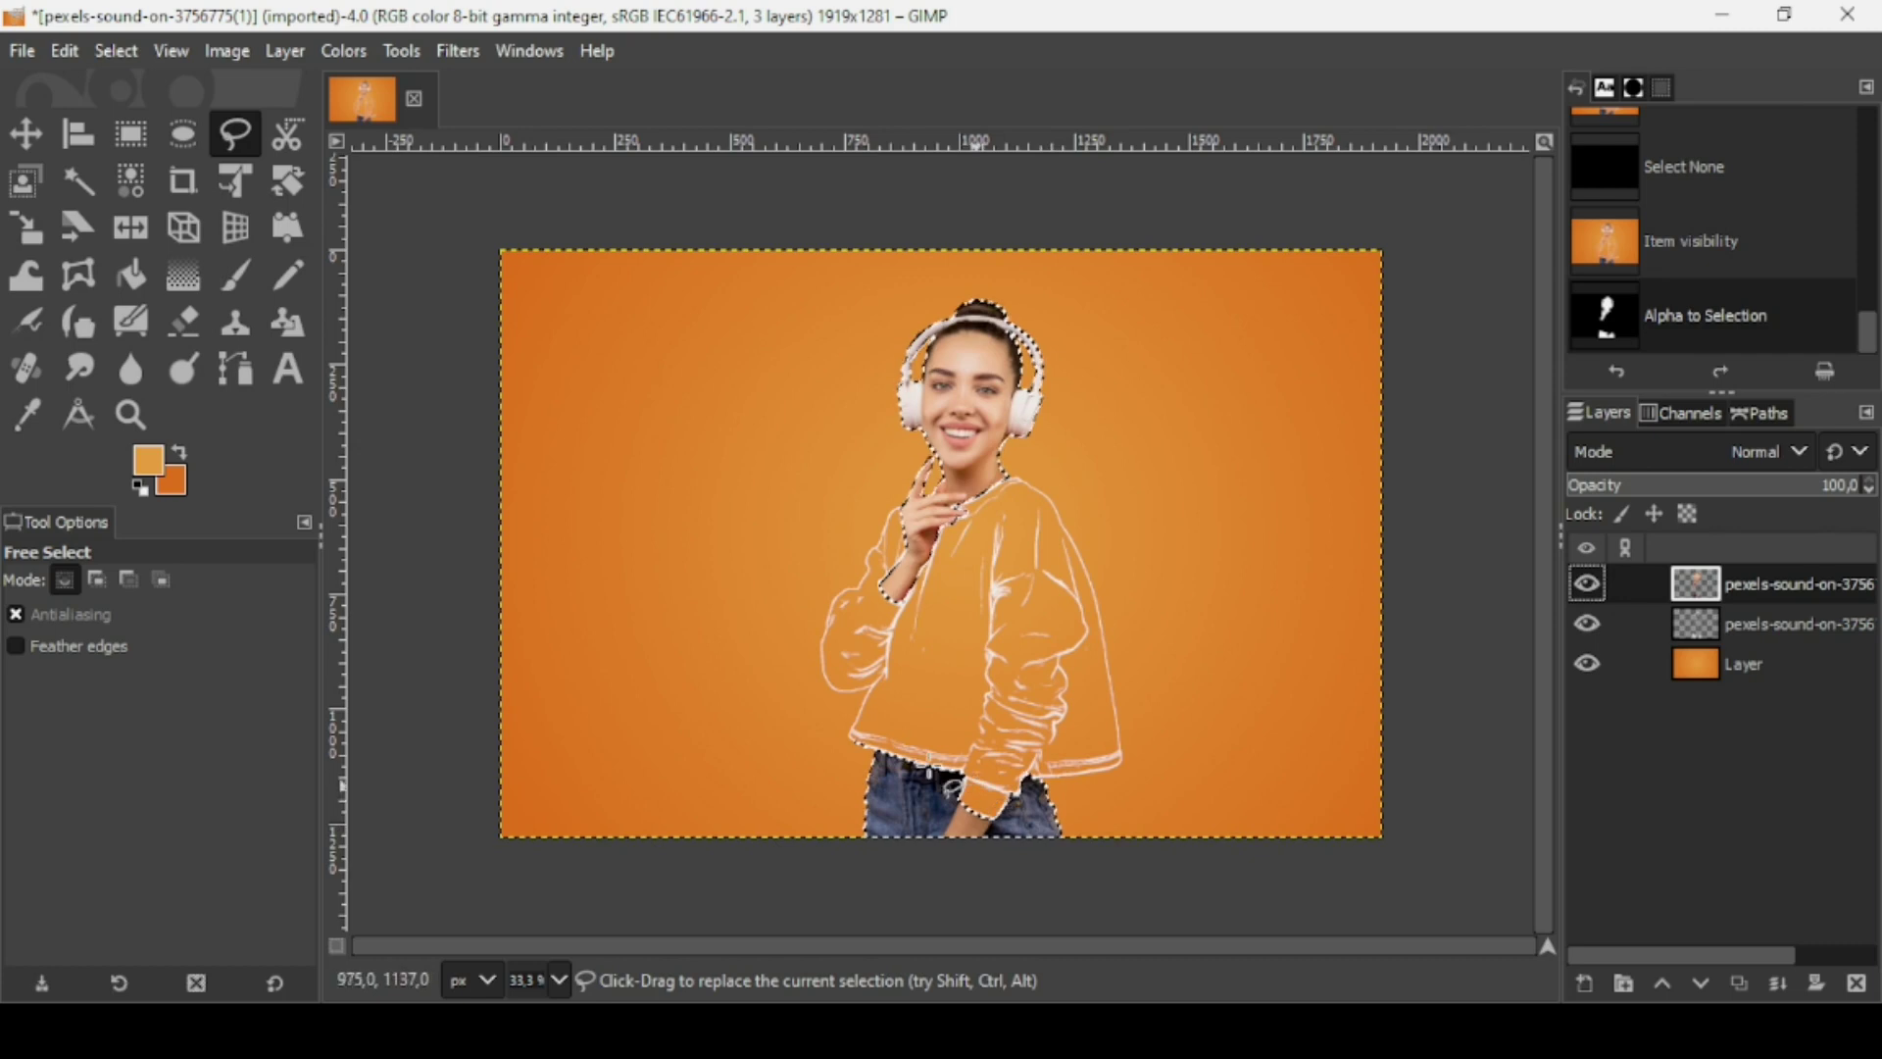
left_click(1594, 583)
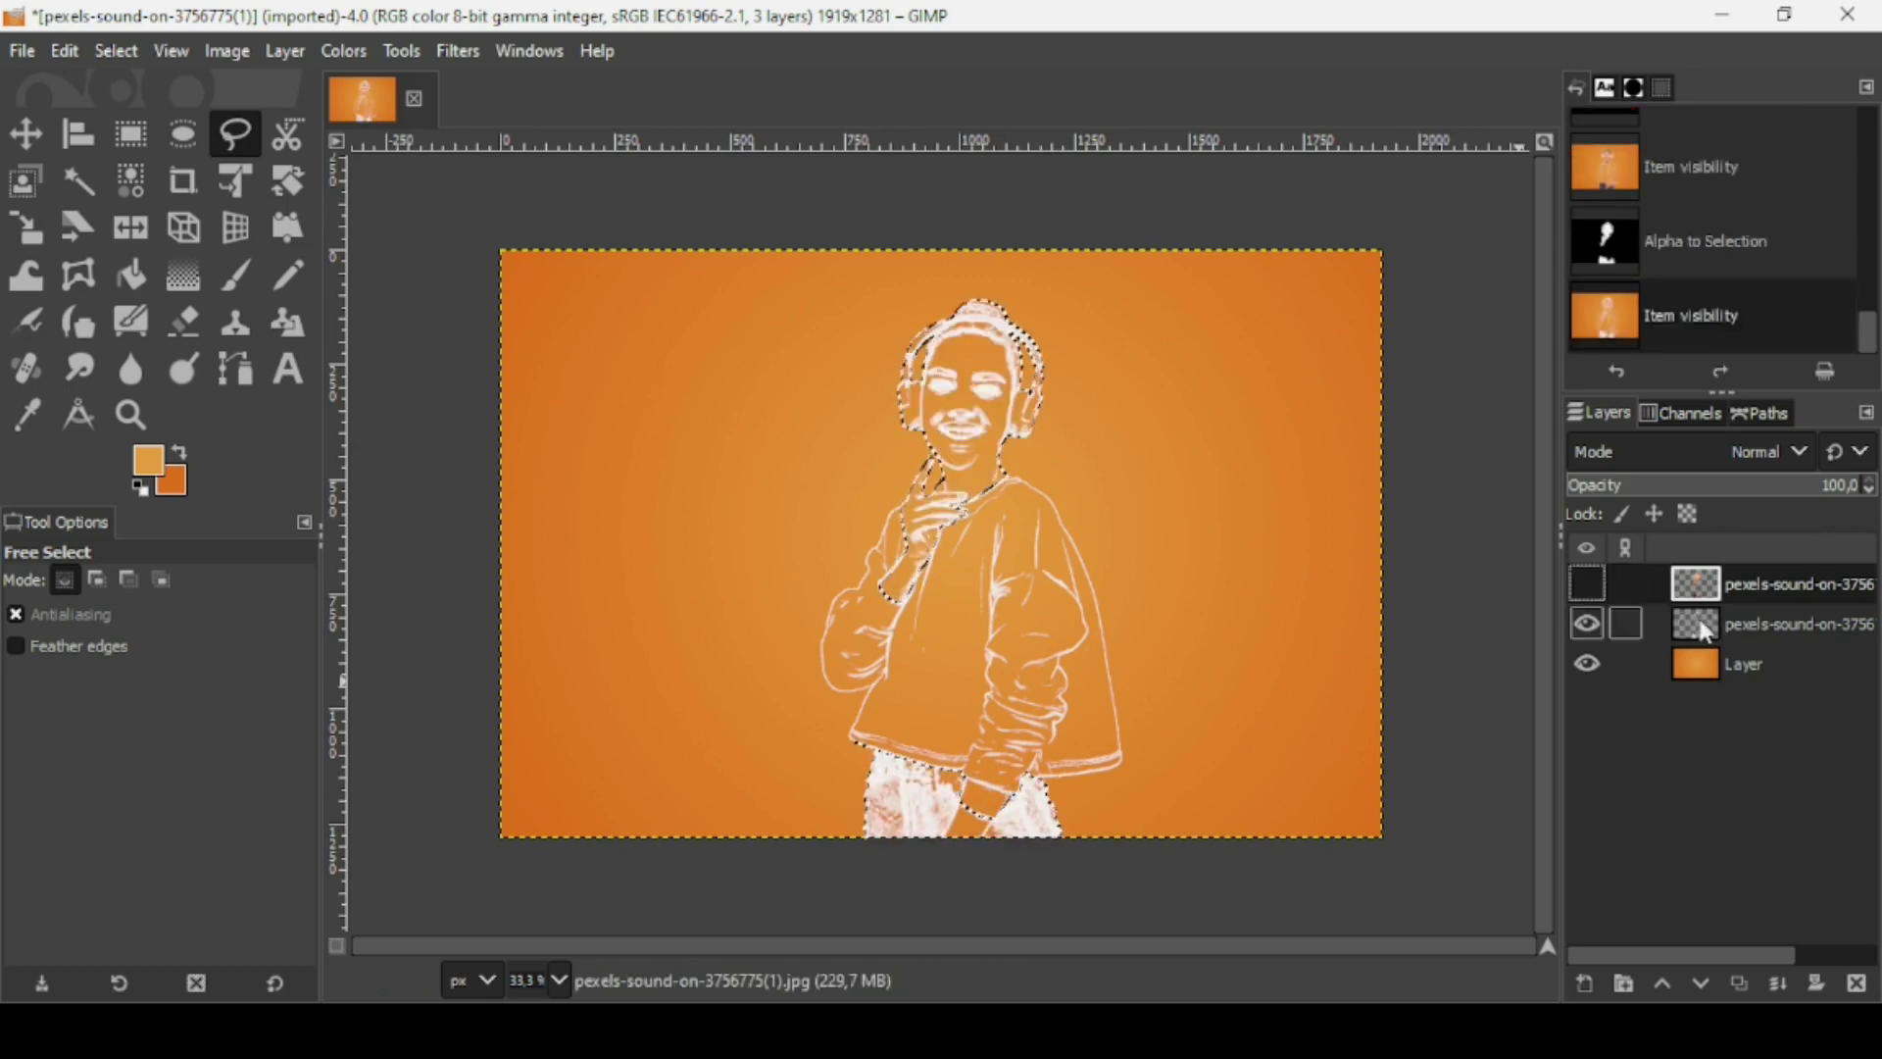
left_click(1739, 625)
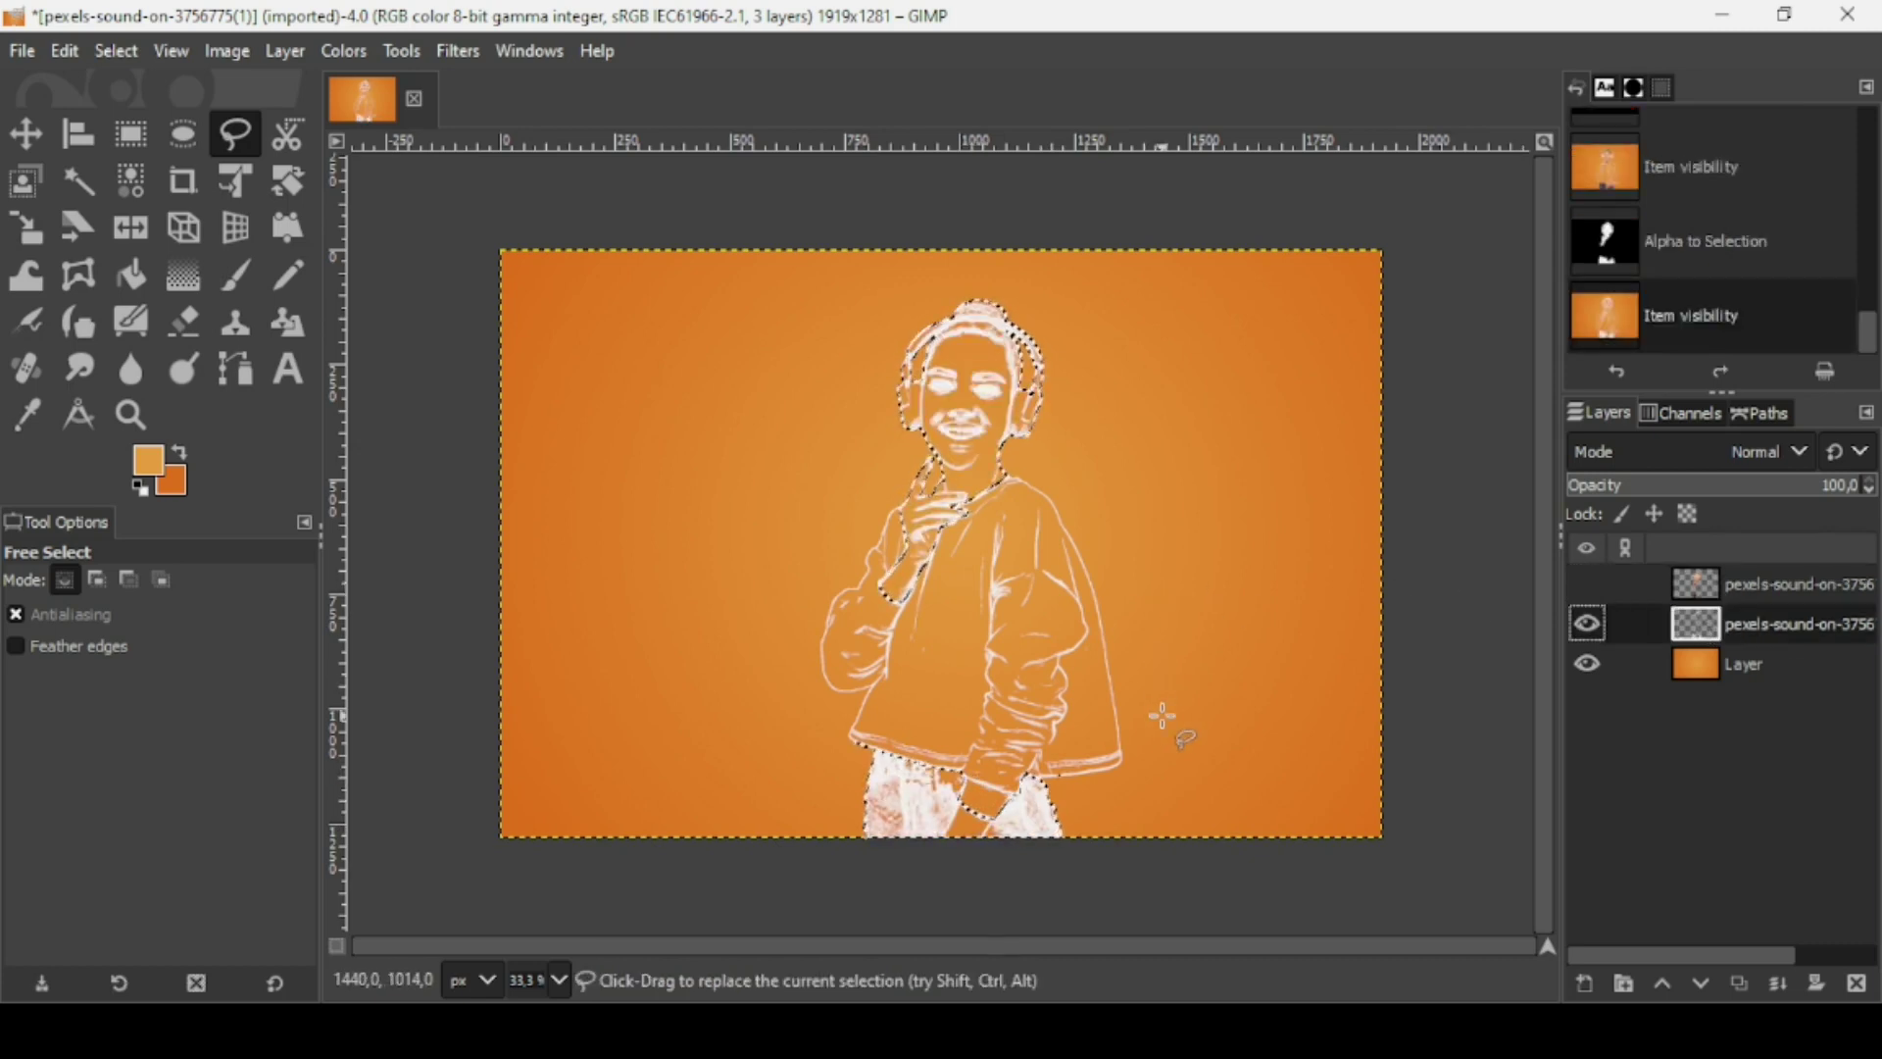
key("Delete")
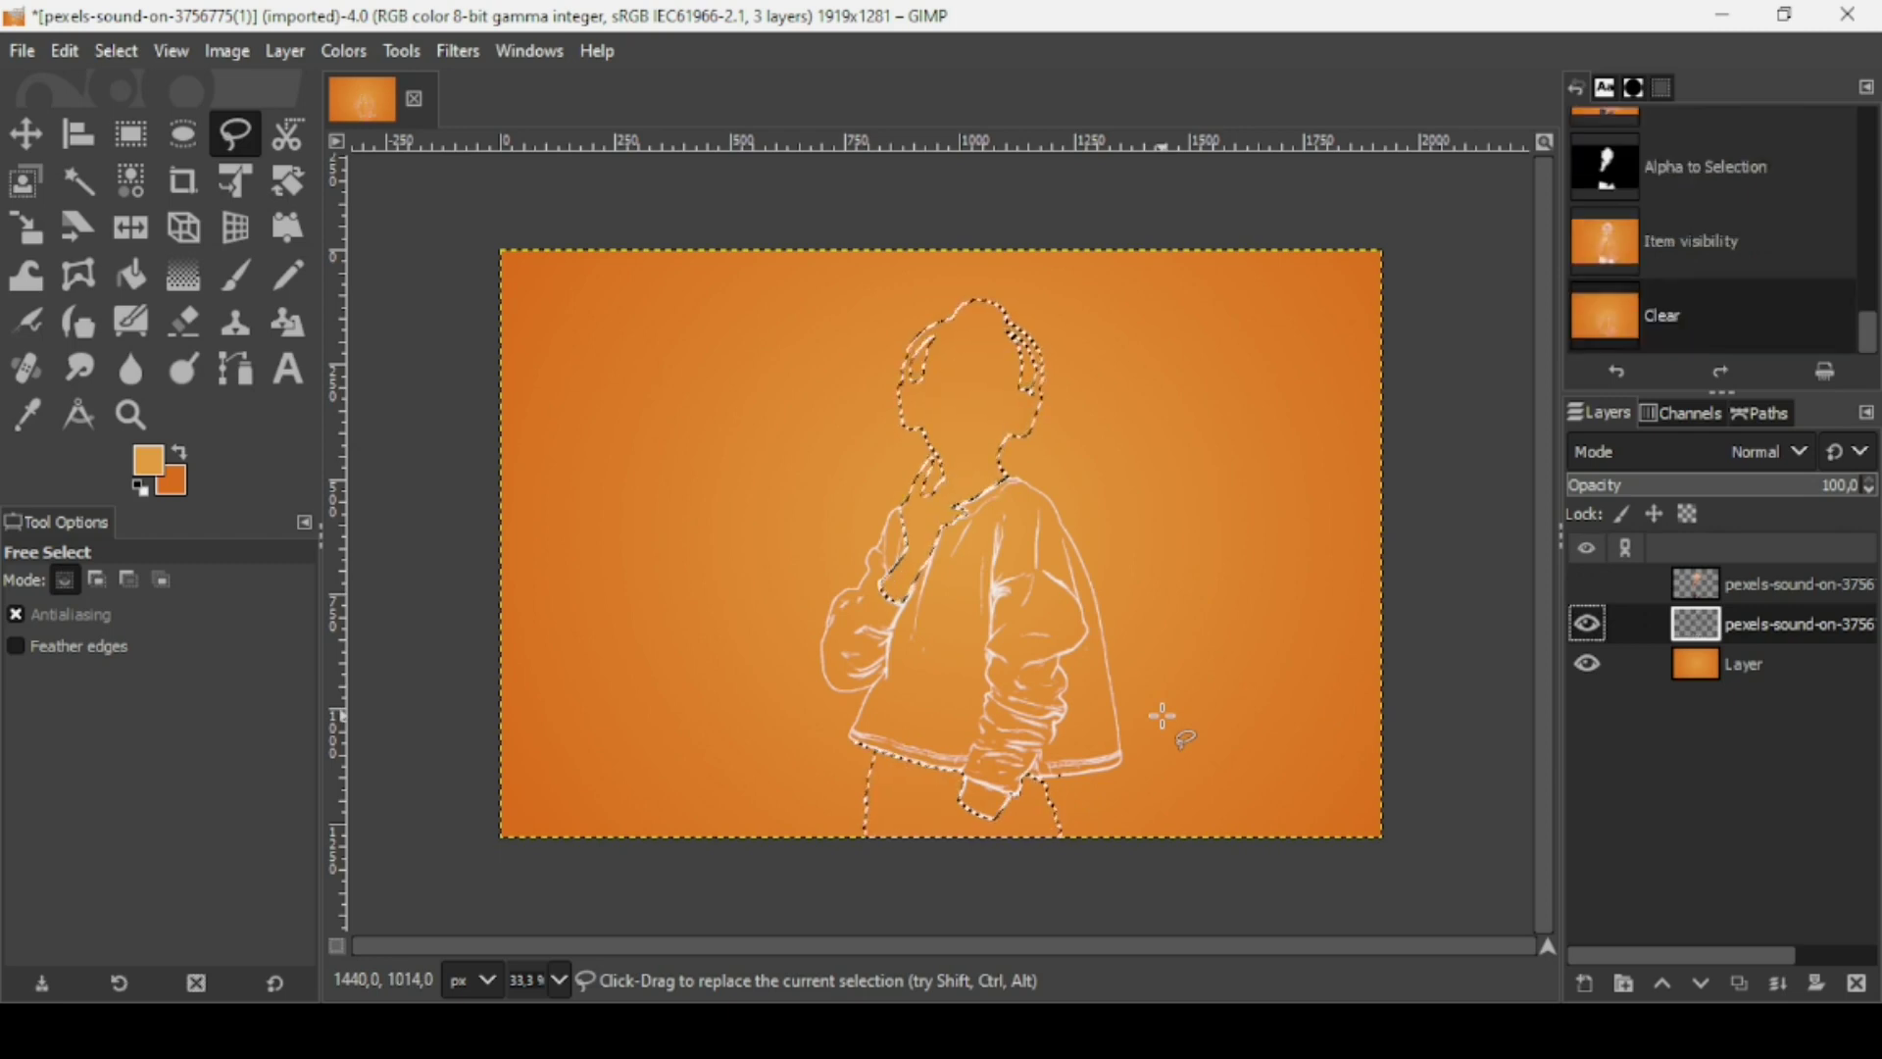
left_click(114, 54)
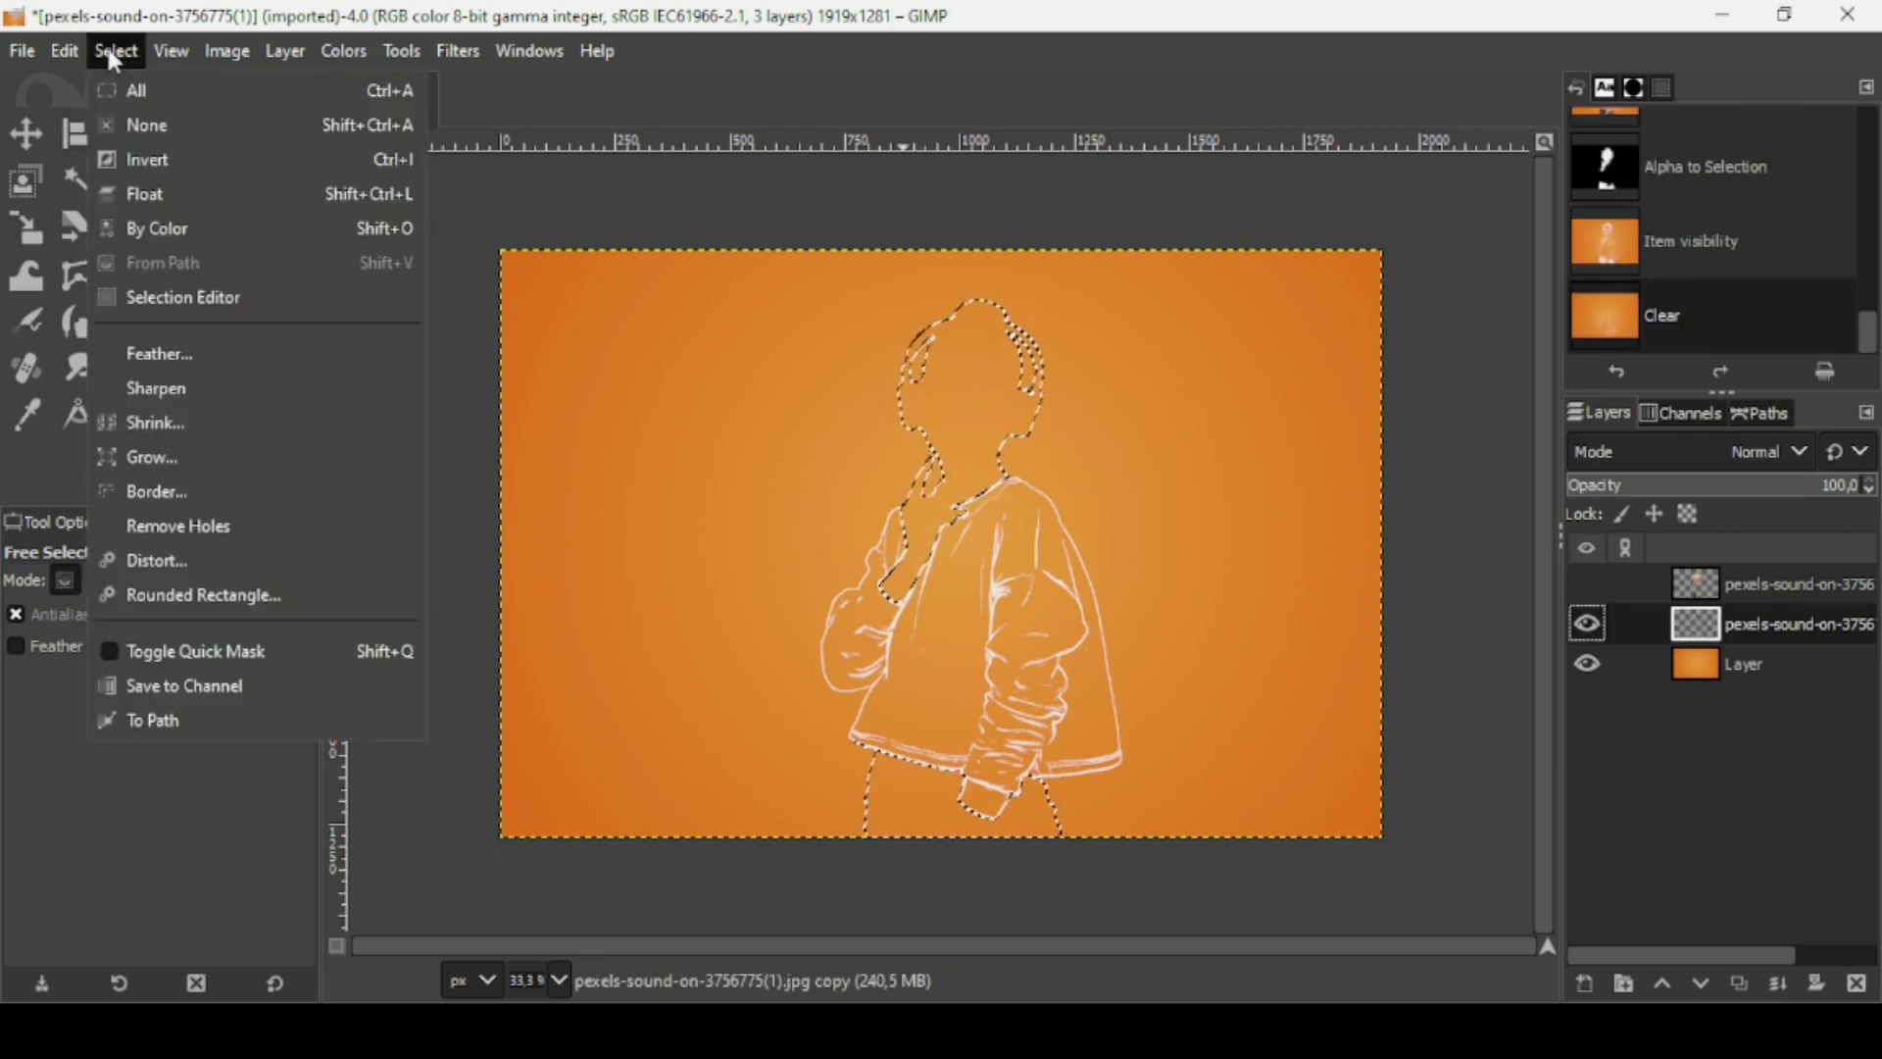
left_click(143, 120)
left_click(1583, 593)
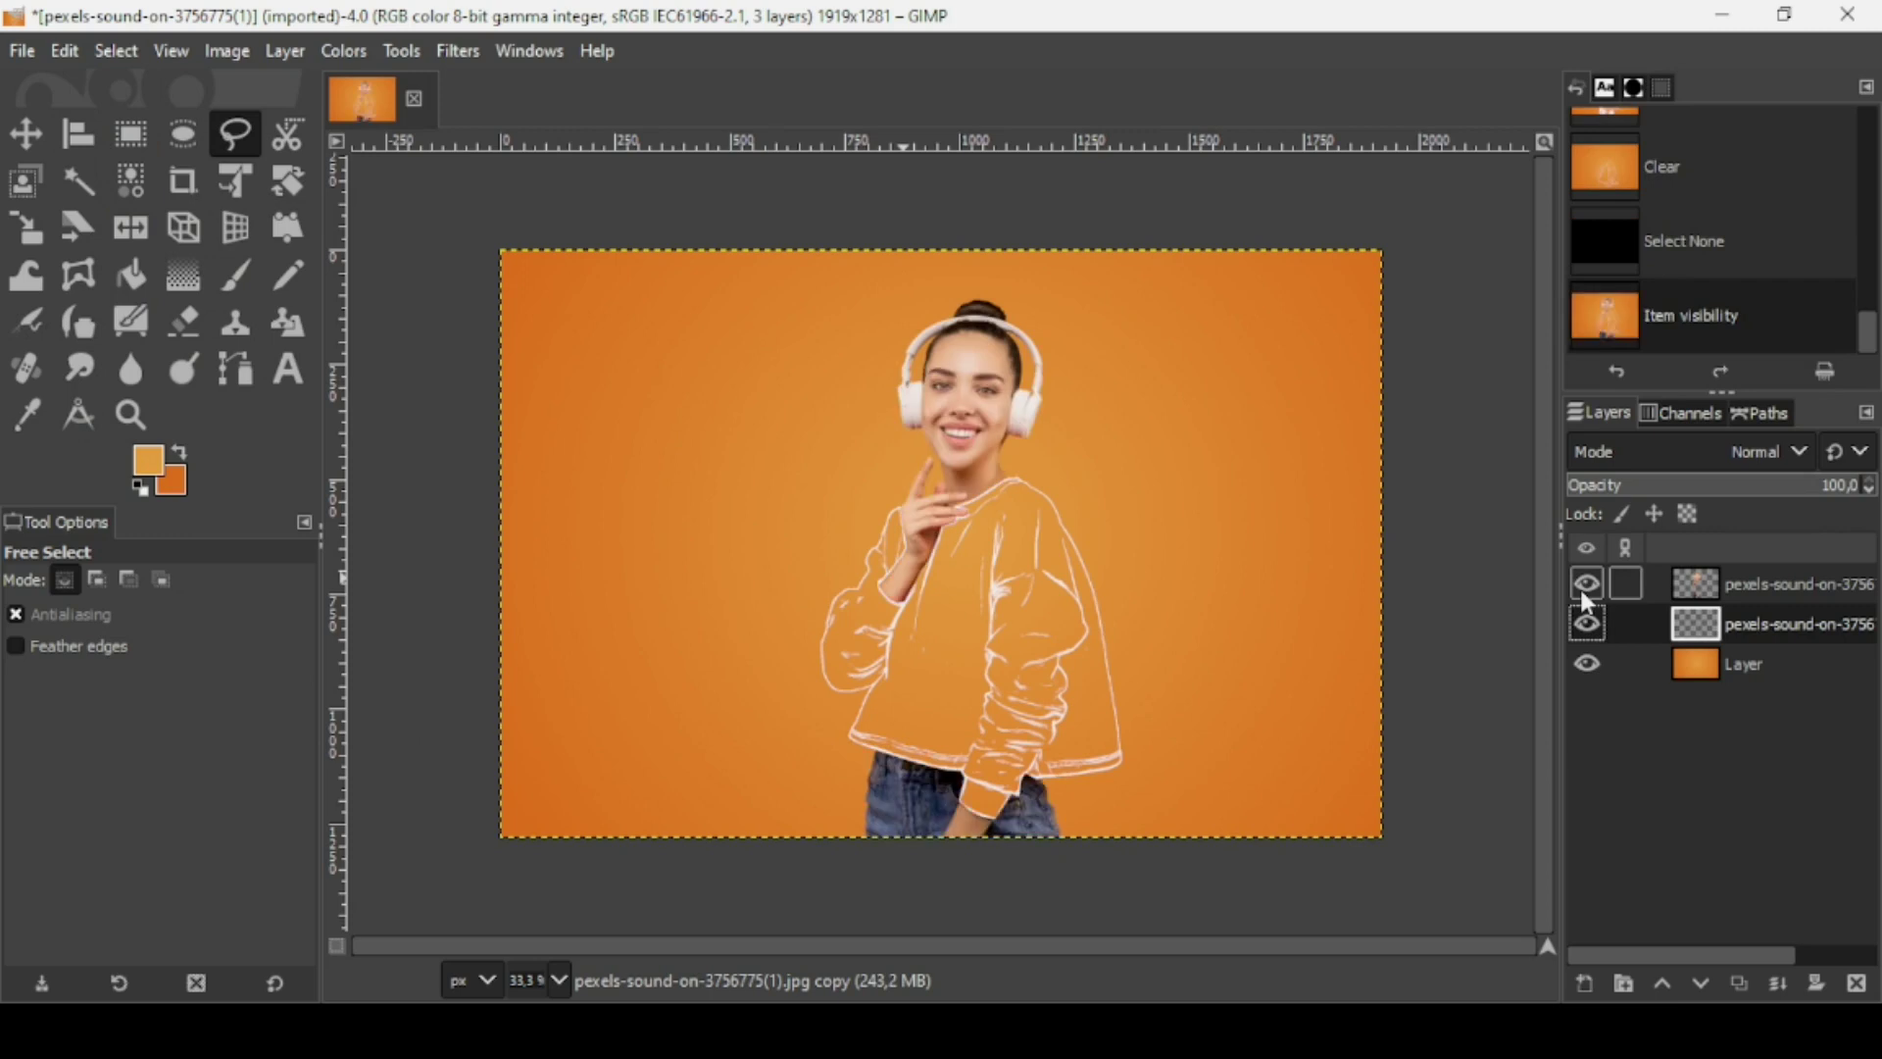
- Create a 'Visible' layer from the photo, sweater outlines and orange gradient using New from Visible
right_click(1691, 585)
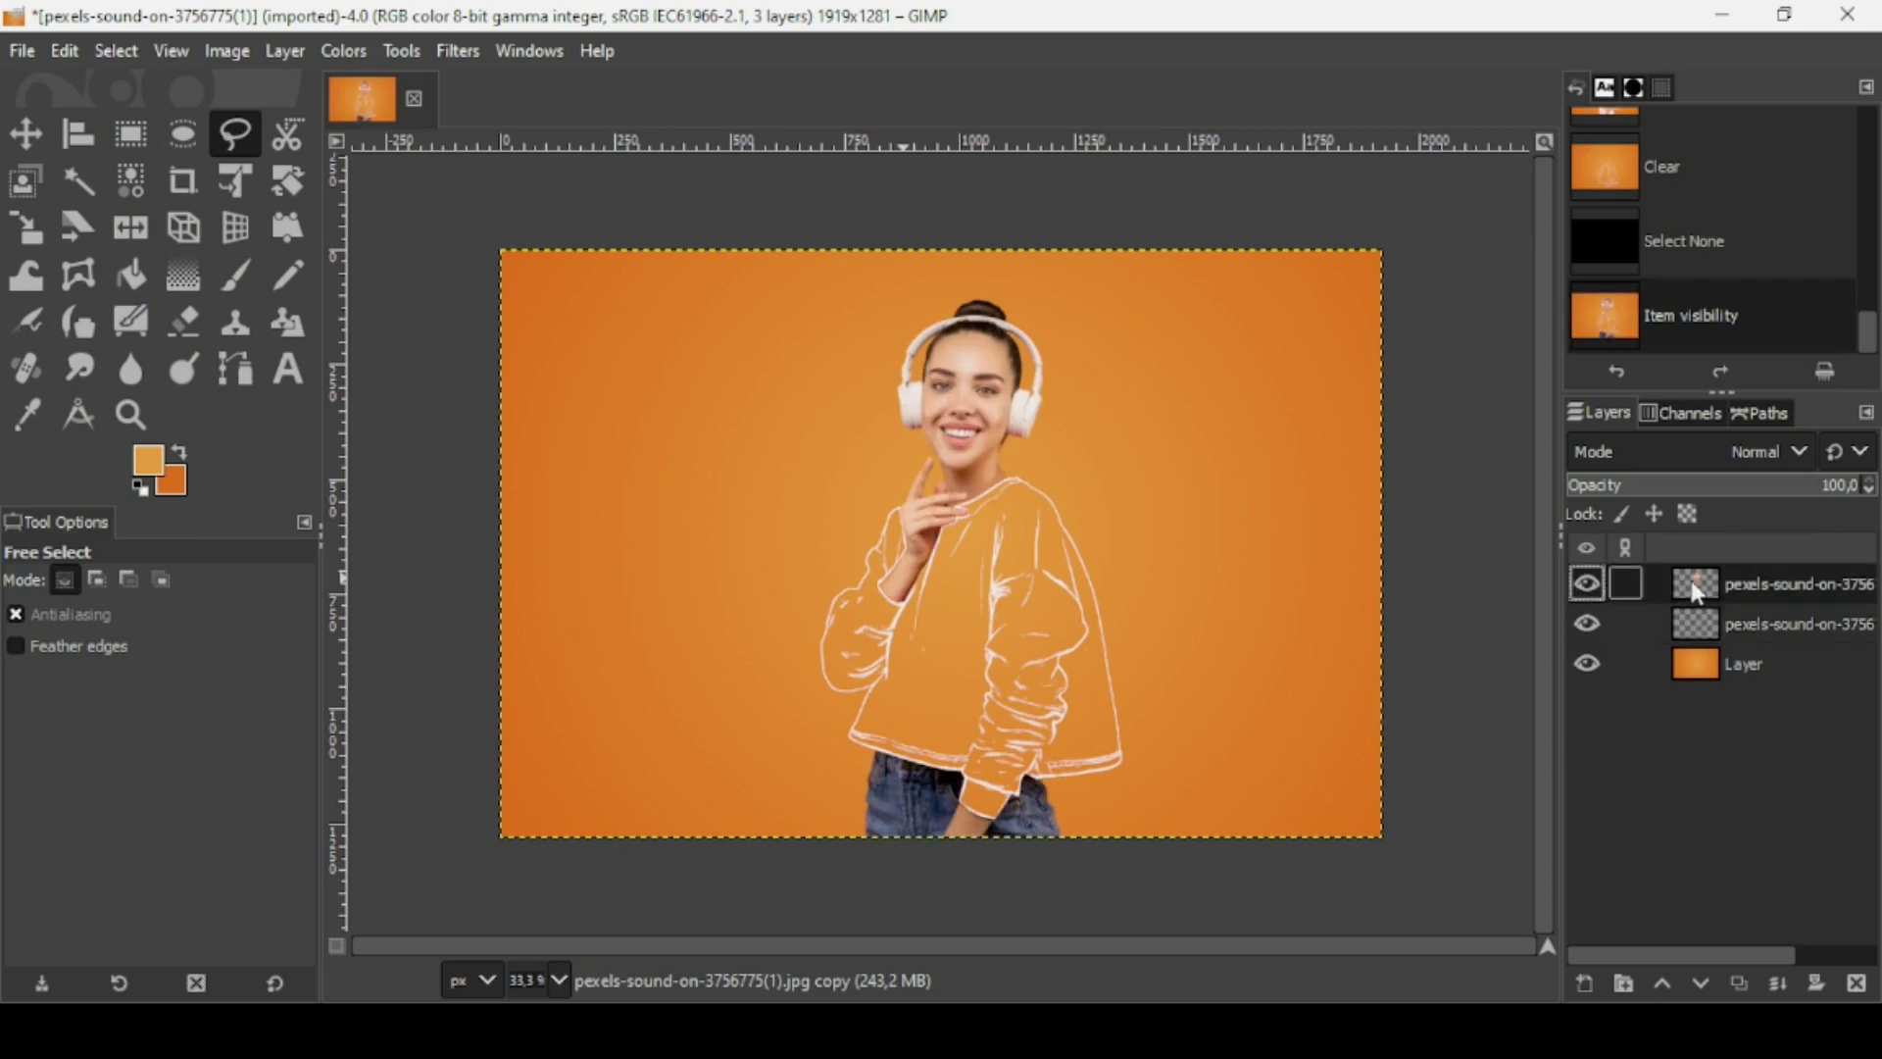
left_click(1604, 247)
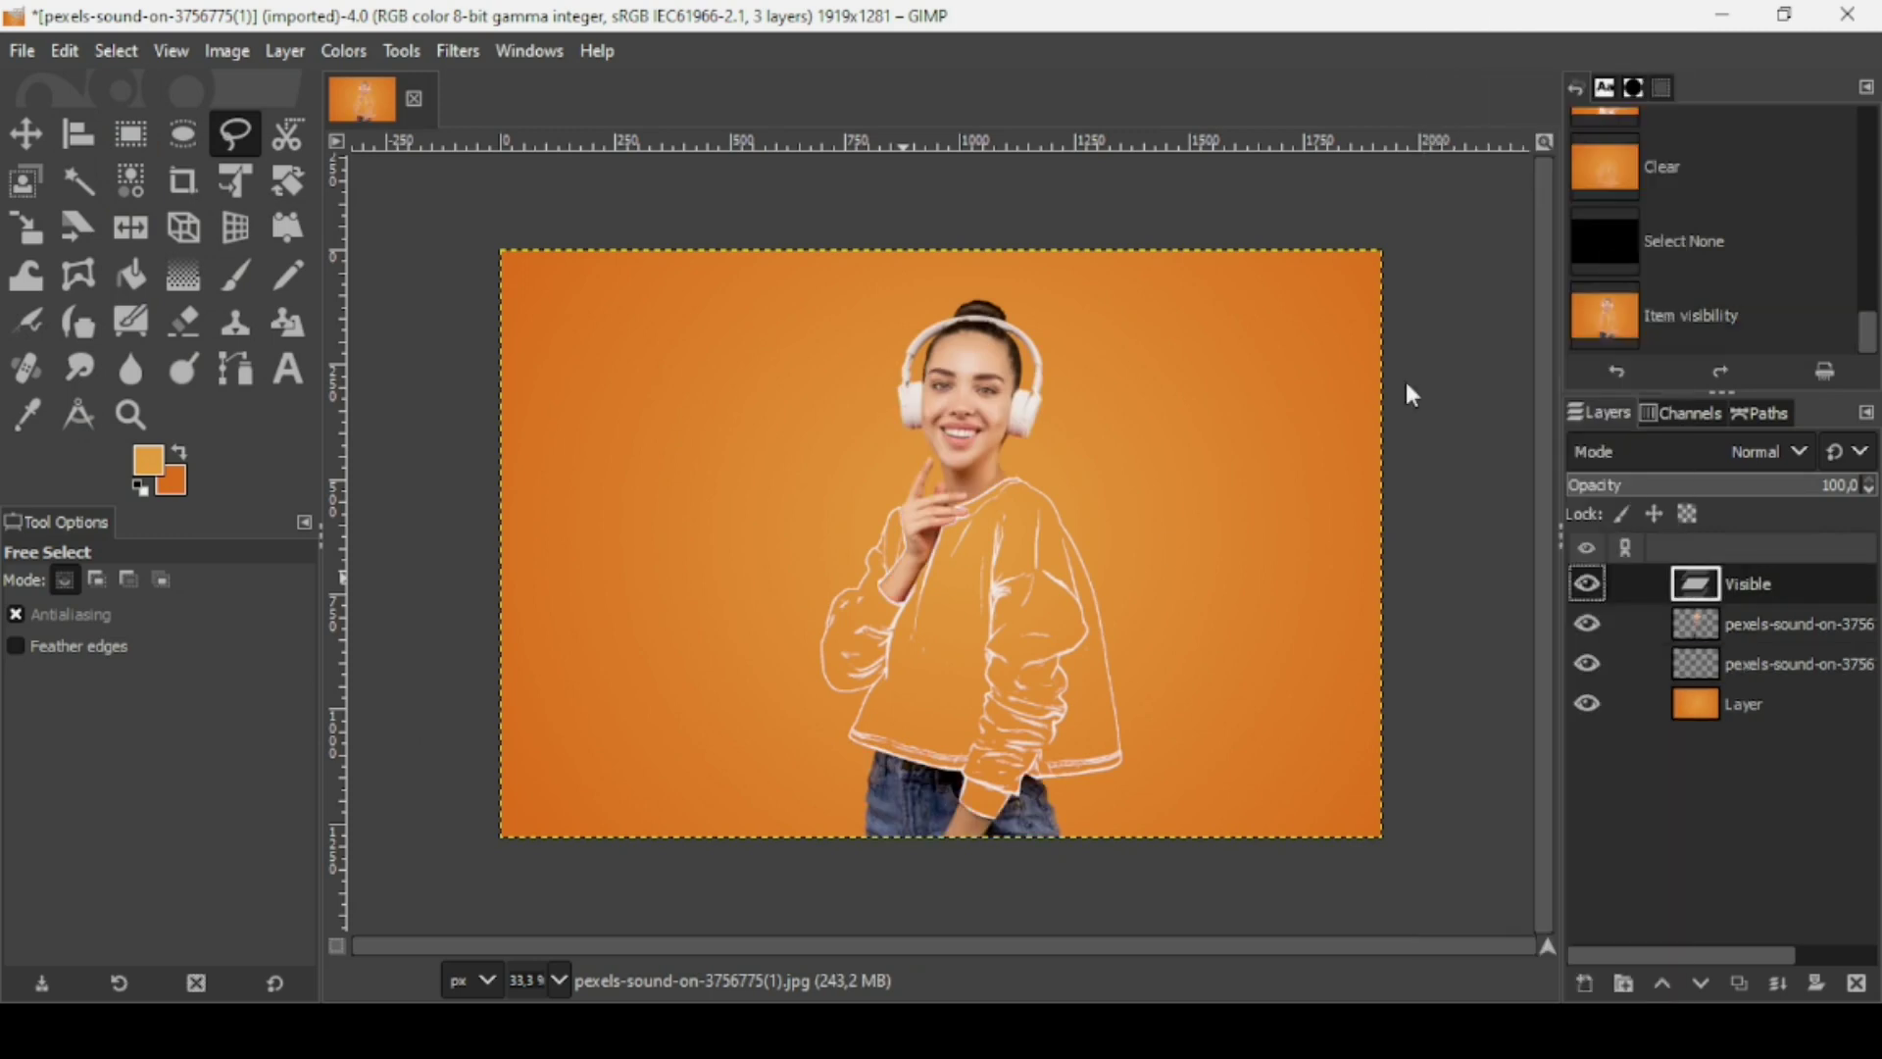